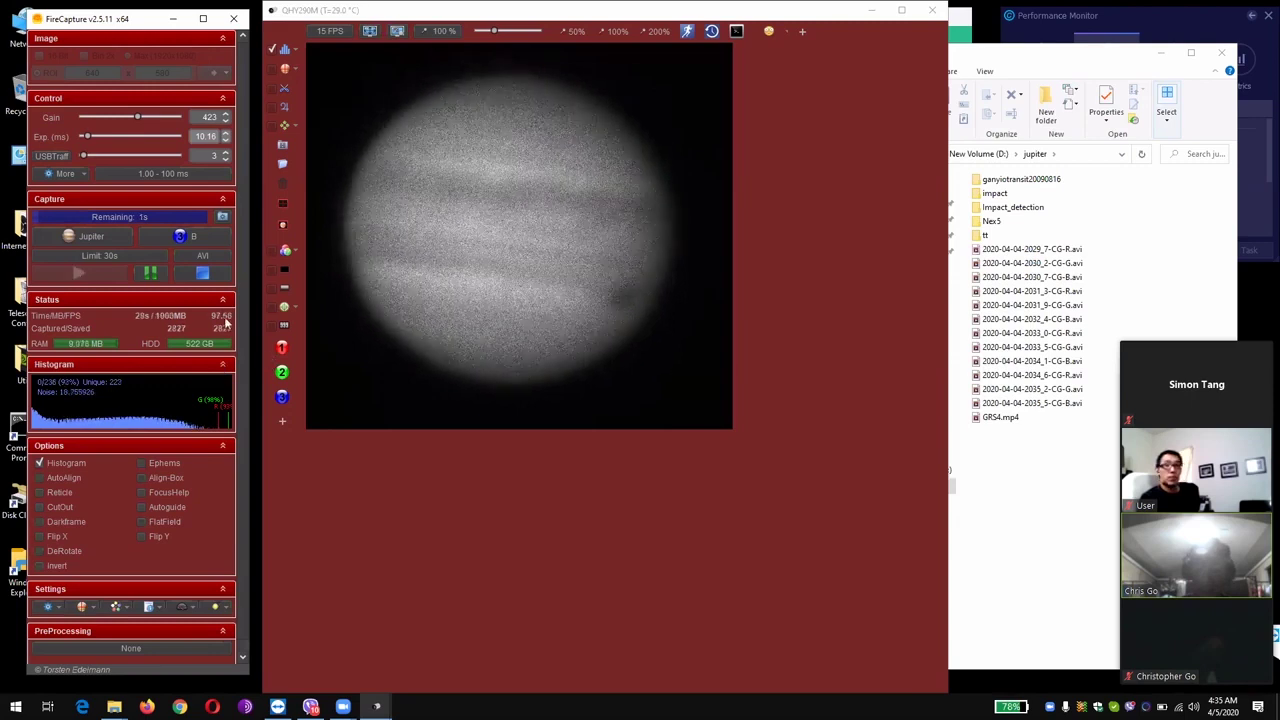
Step: Record 30-second AVI captures of Jupiter through the red, green and blue filters
click(108, 279)
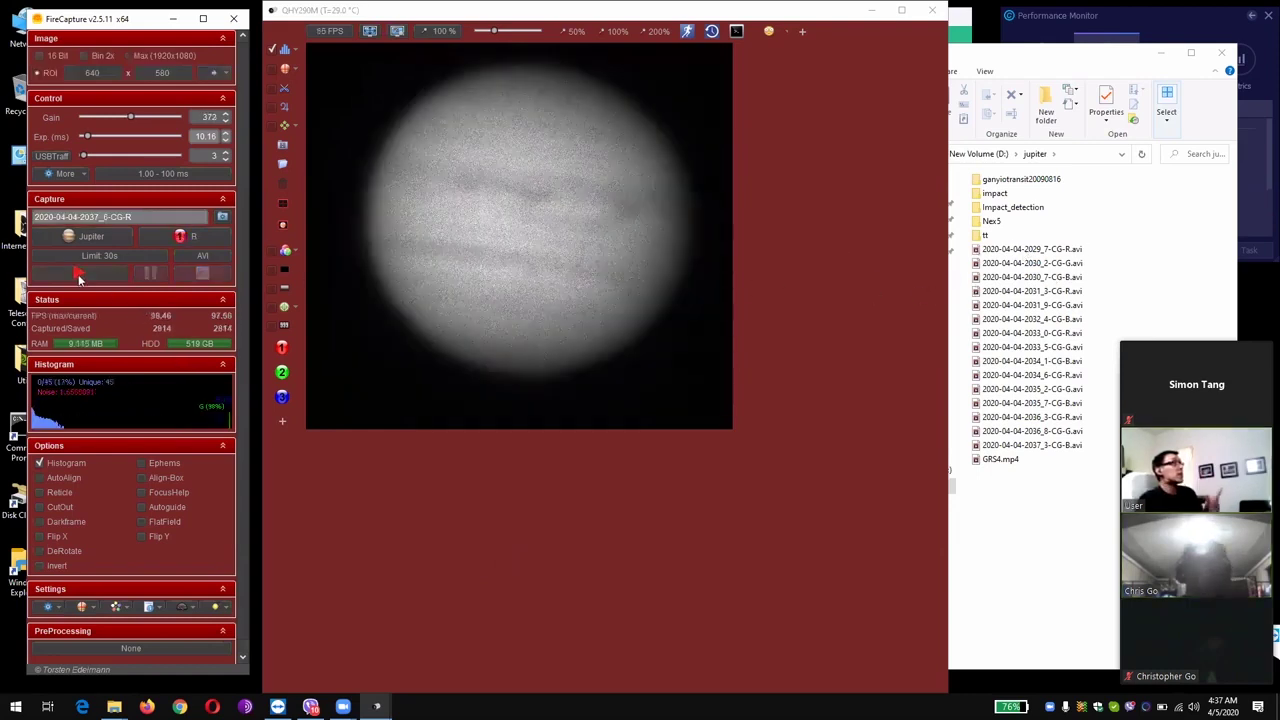
click(79, 274)
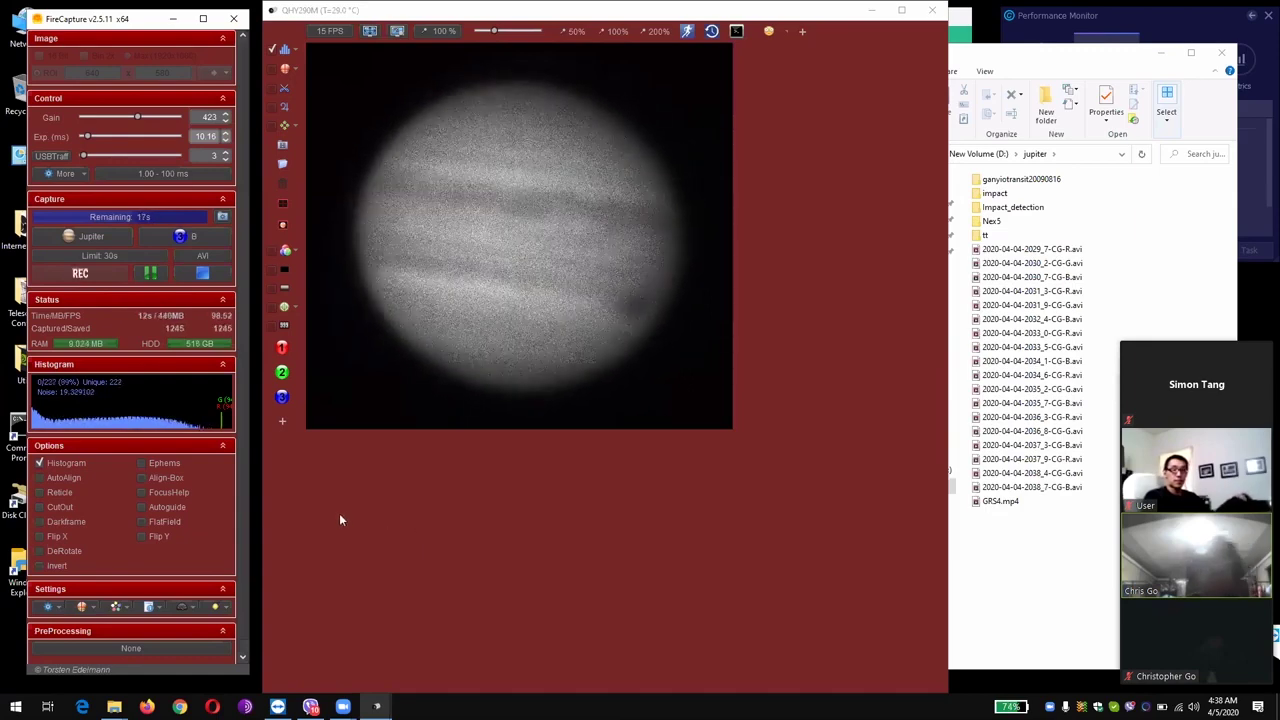
click(224, 117)
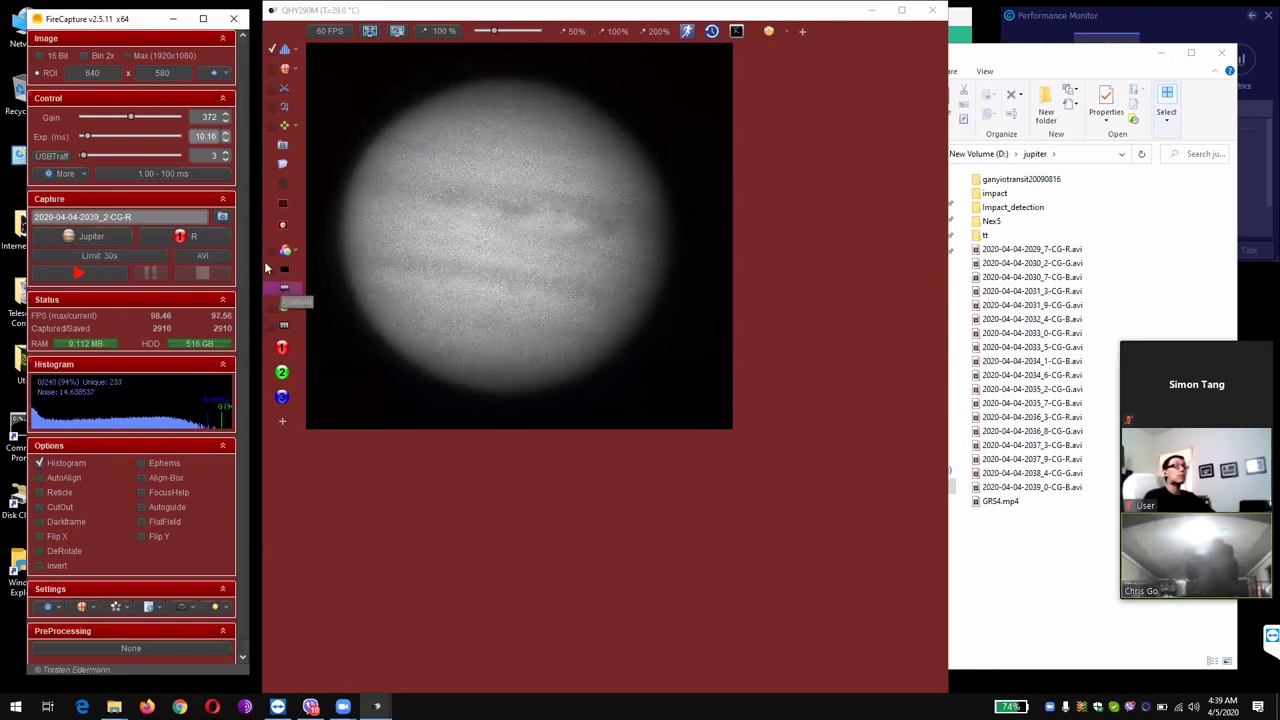
Step: Switch to the green filter and move the meeting's floating video thumbnails clear of the recorded file list
click(202, 239)
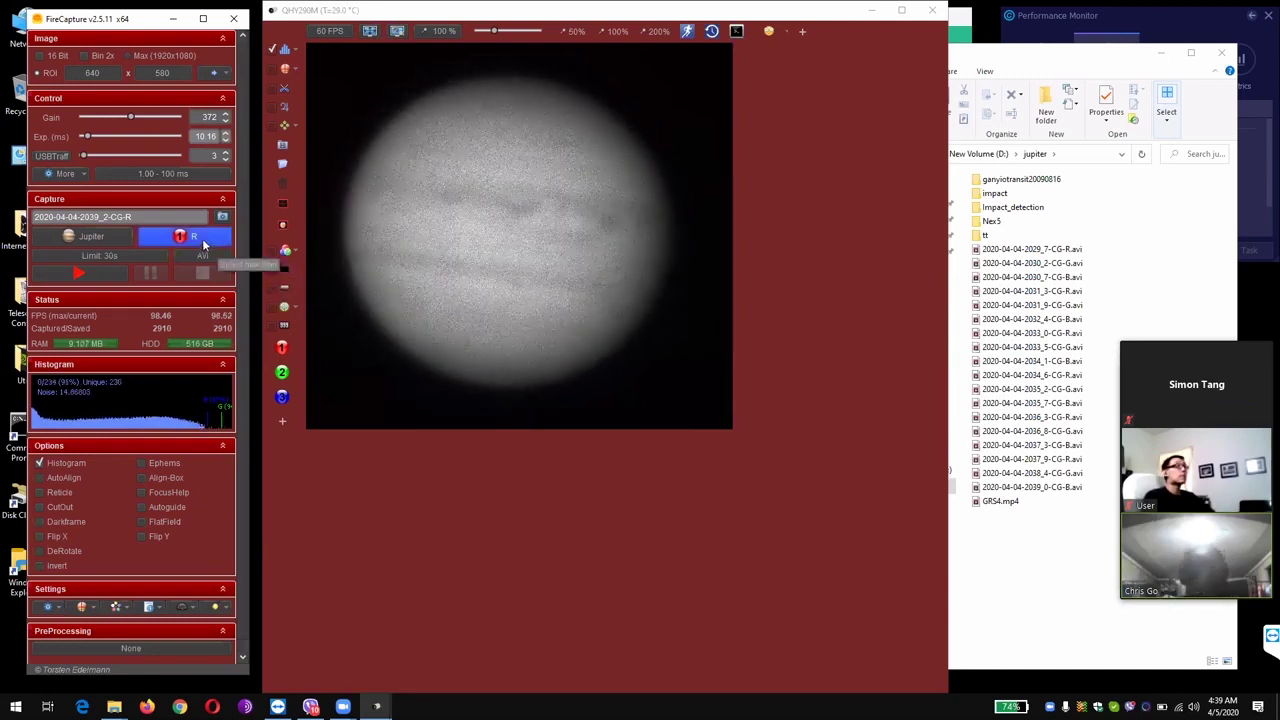
click(573, 558)
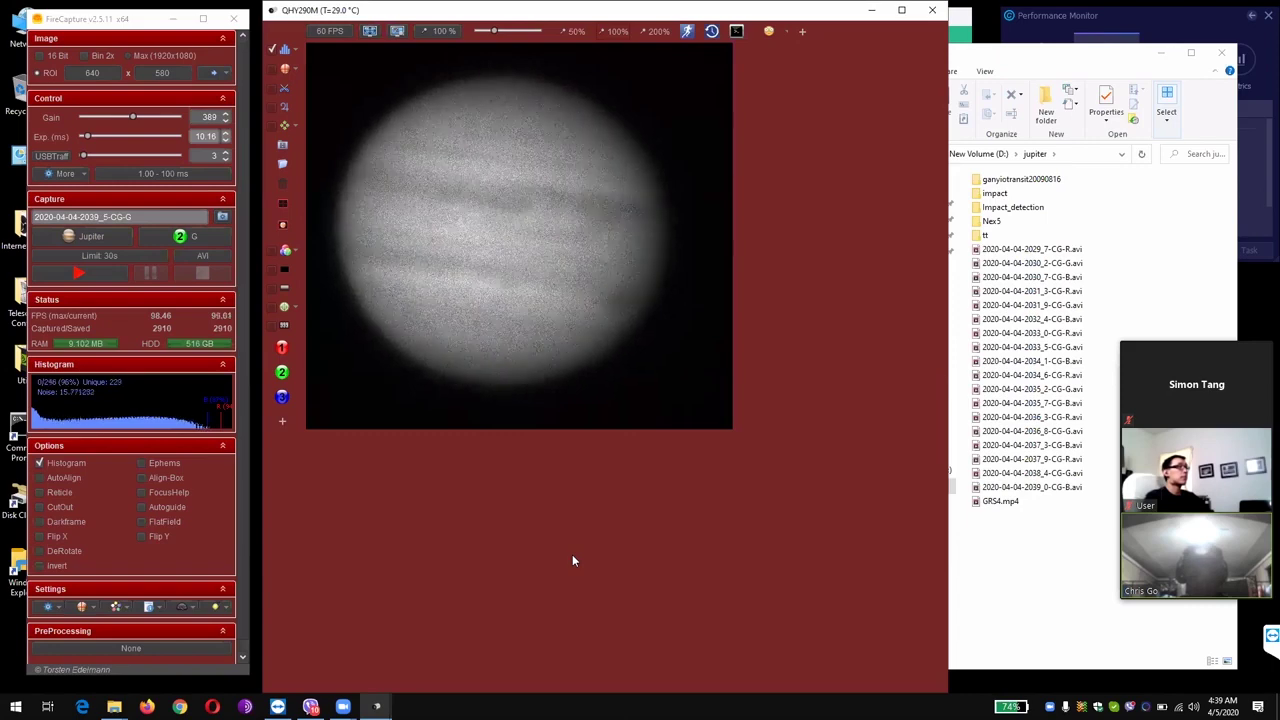
mouse_move(1208, 343)
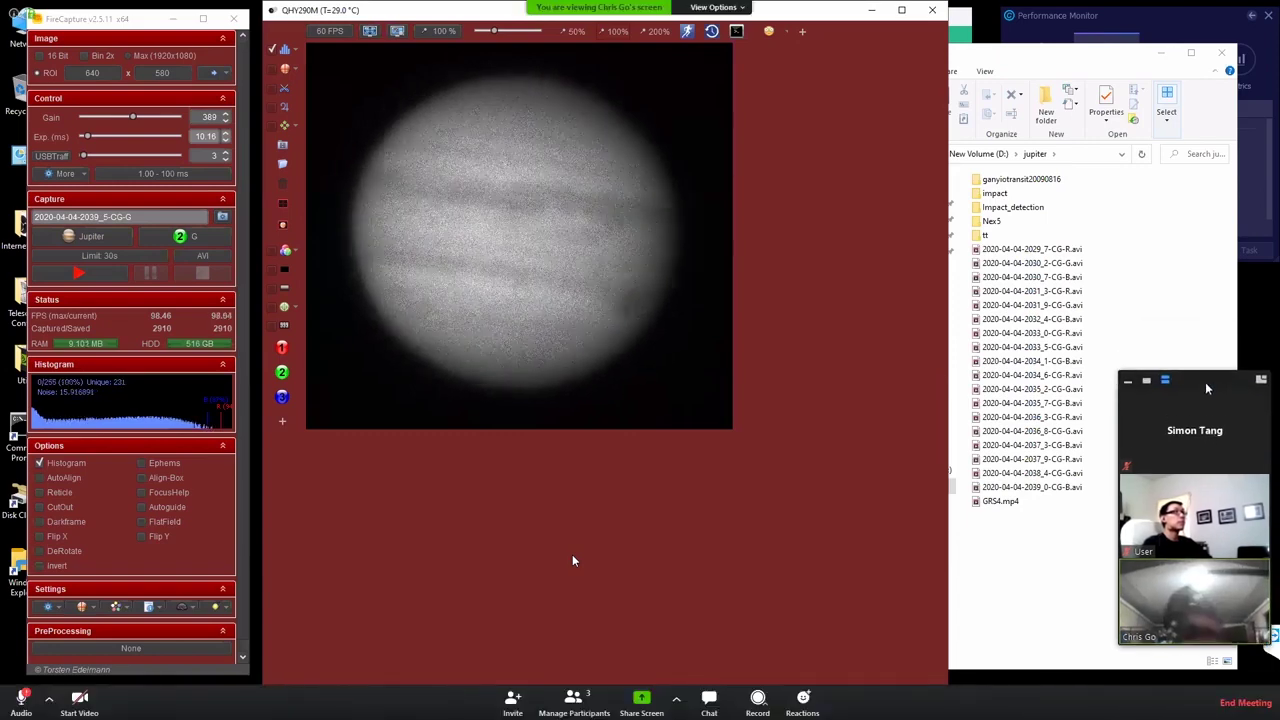
drag(1208, 343, 1214, 461)
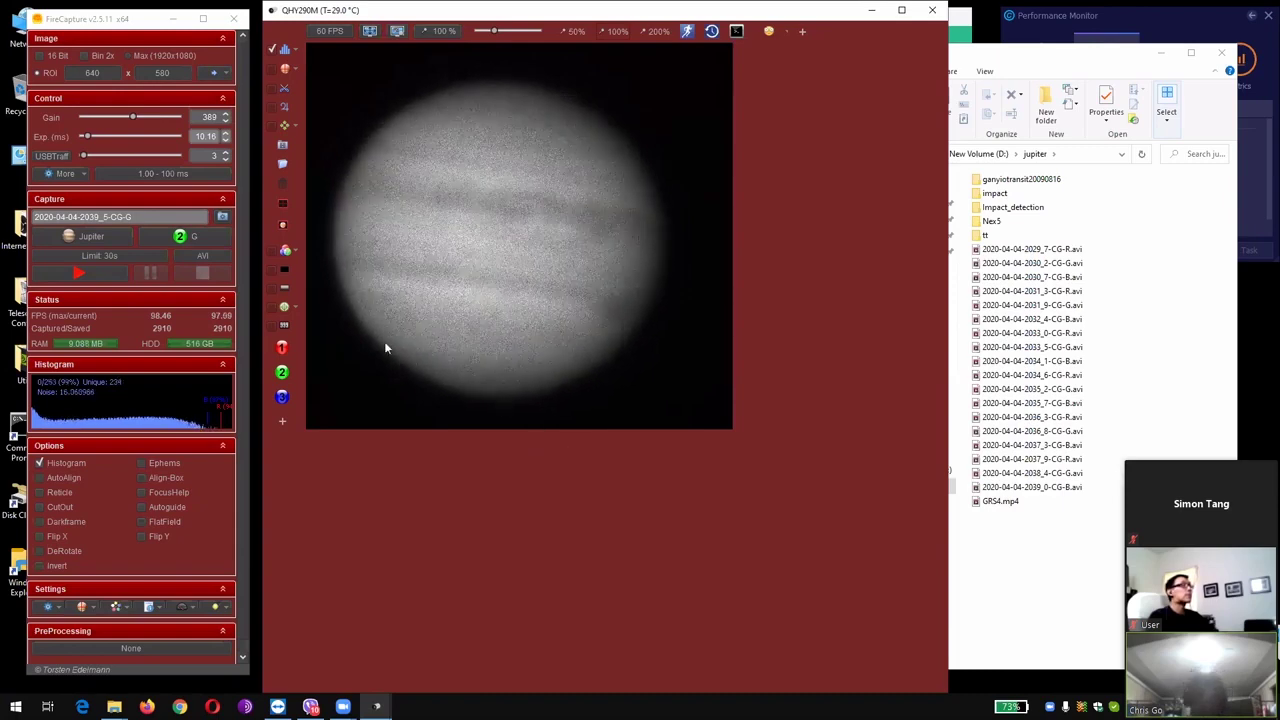
Step: Select the IR filter and record a series of 30-second AVI captures of Jupiter
click(393, 278)
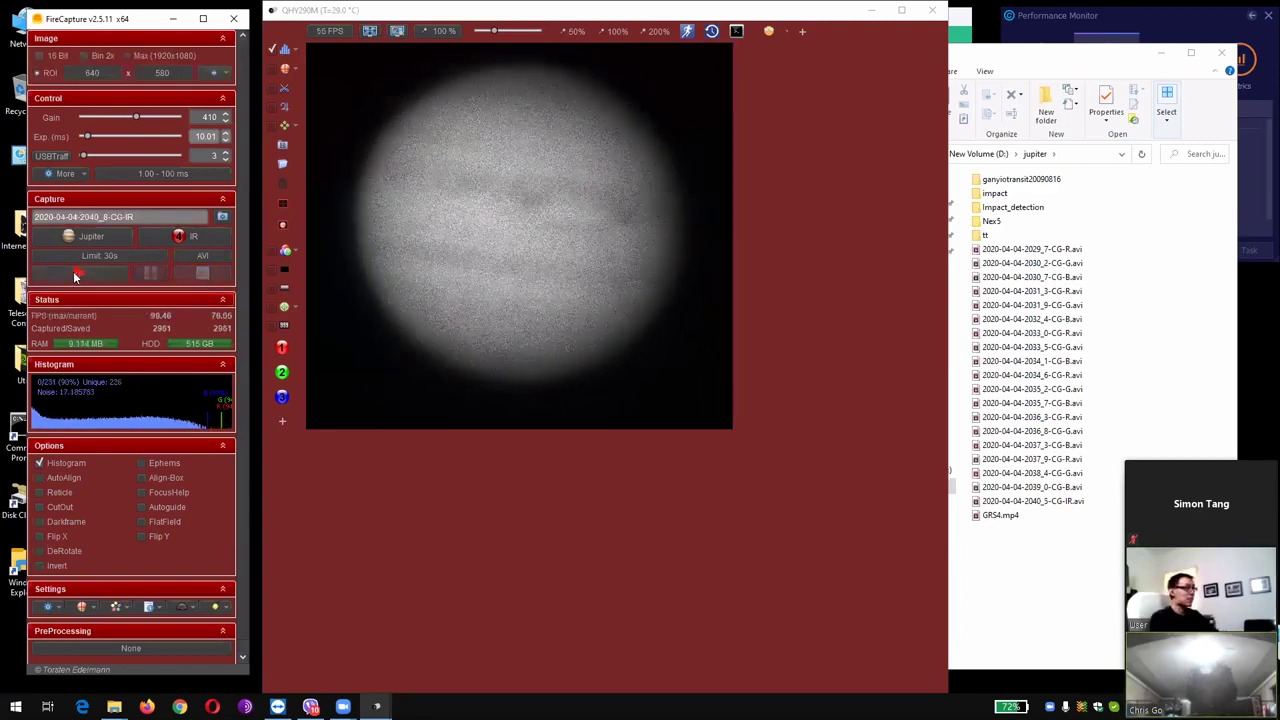
click(73, 271)
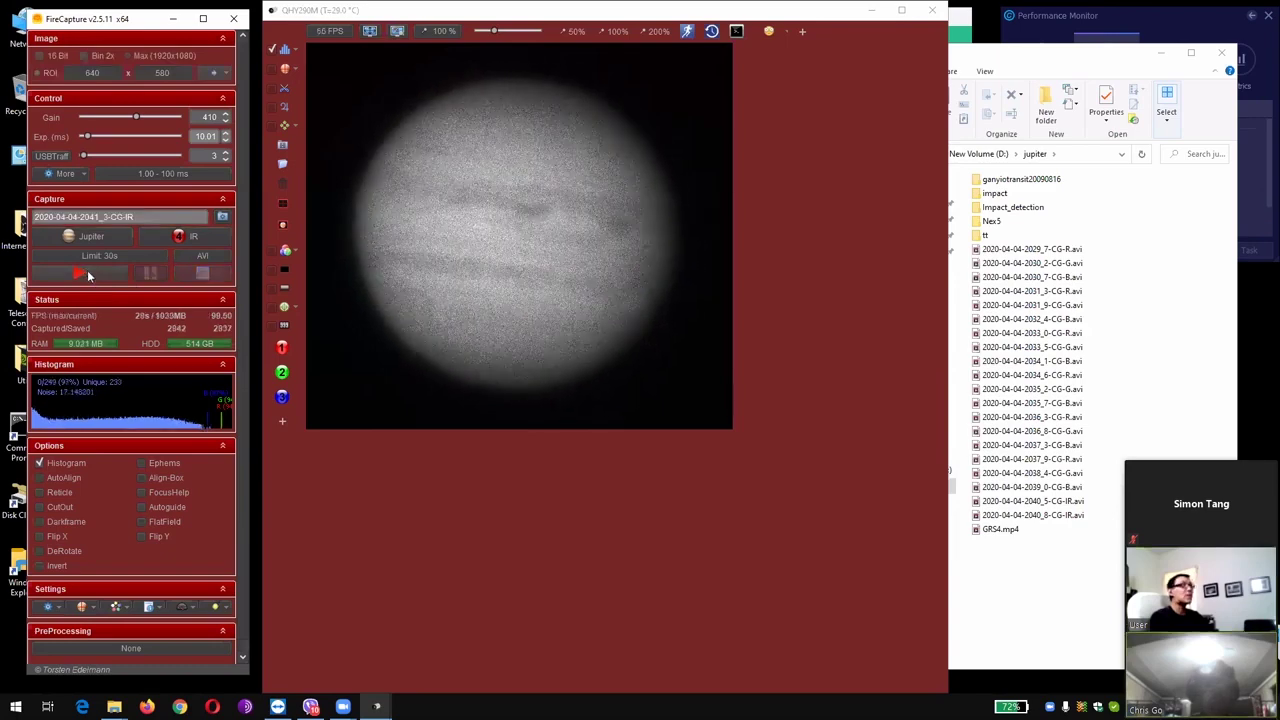
click(84, 270)
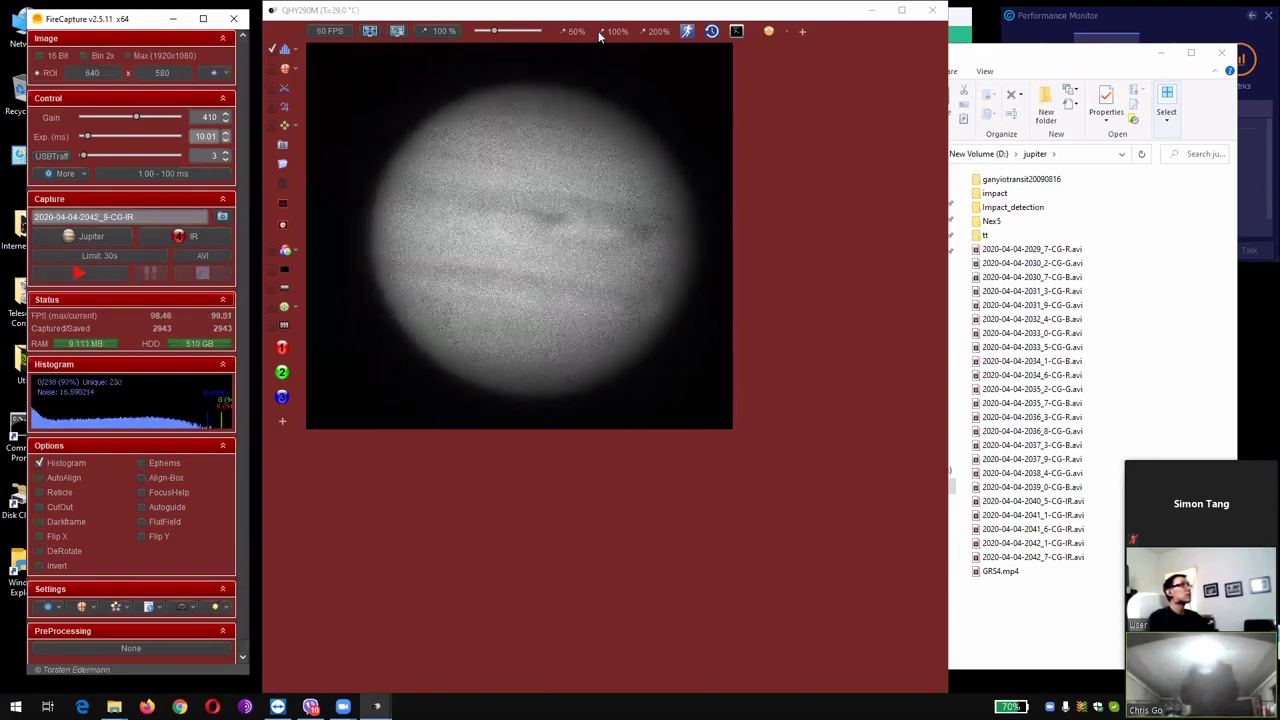
Step: Switch the camera from the IR filter to the CH4 methane filter
click(179, 237)
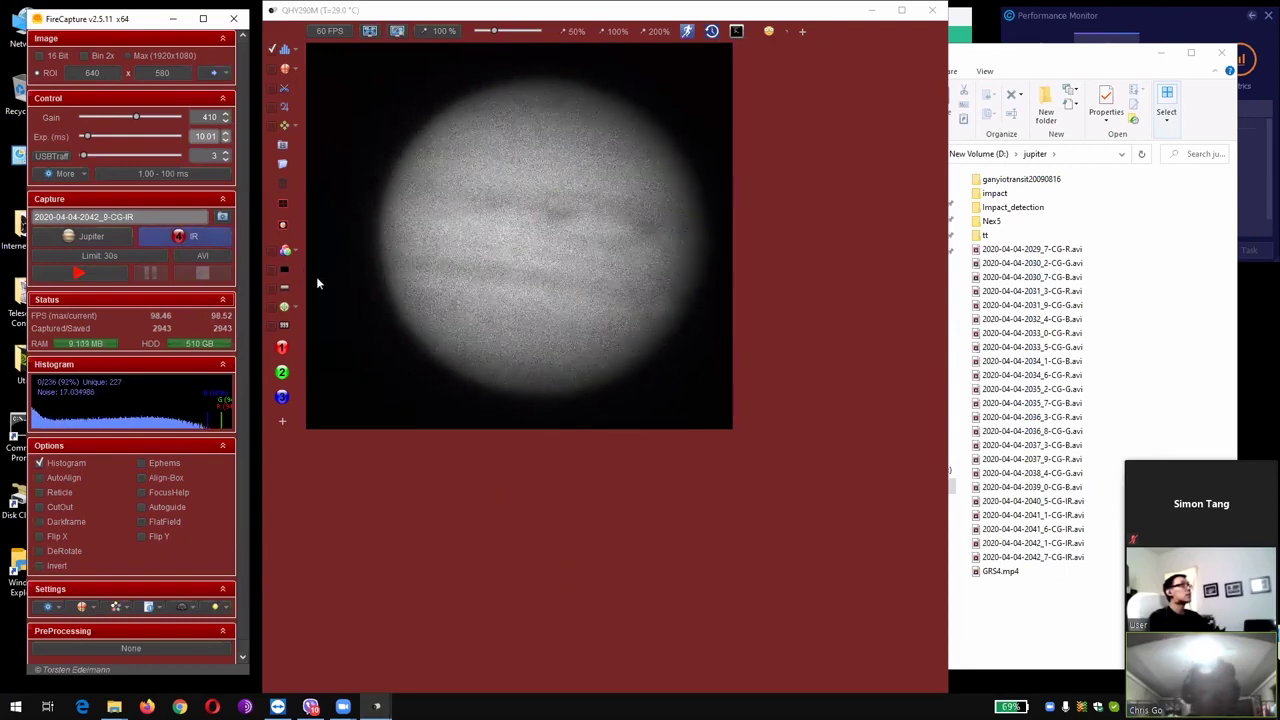
click(452, 280)
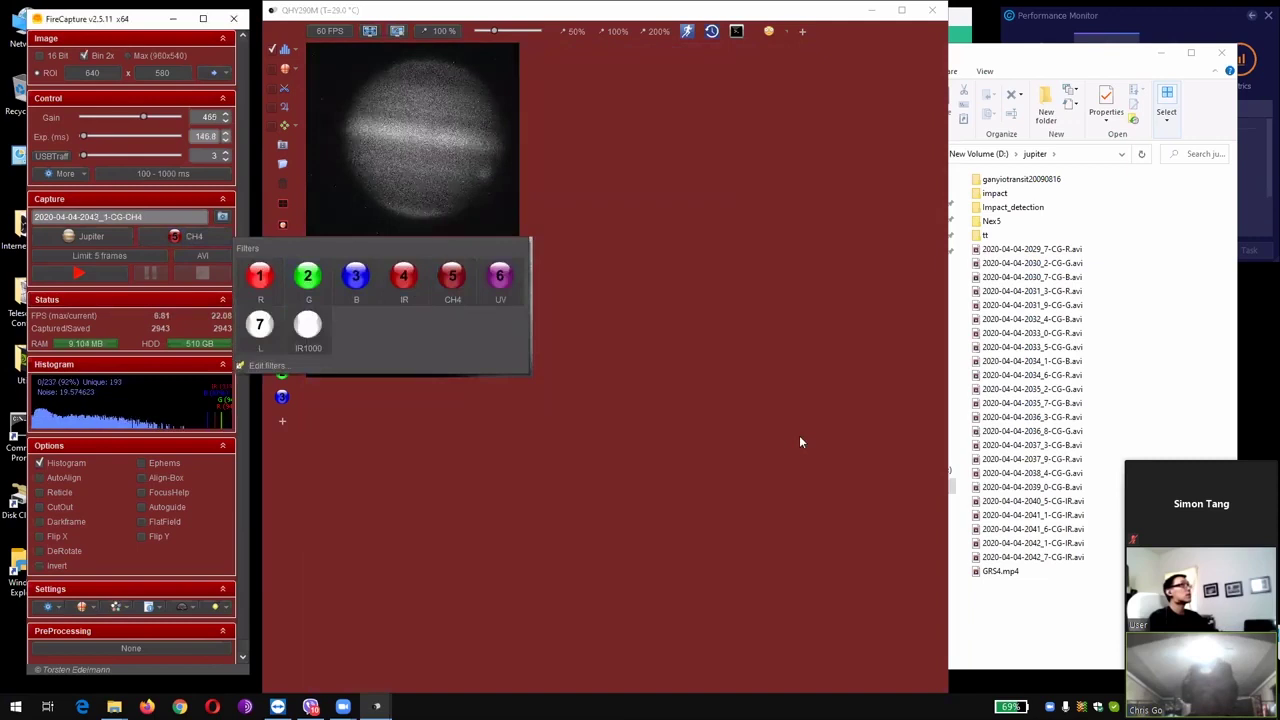
click(799, 441)
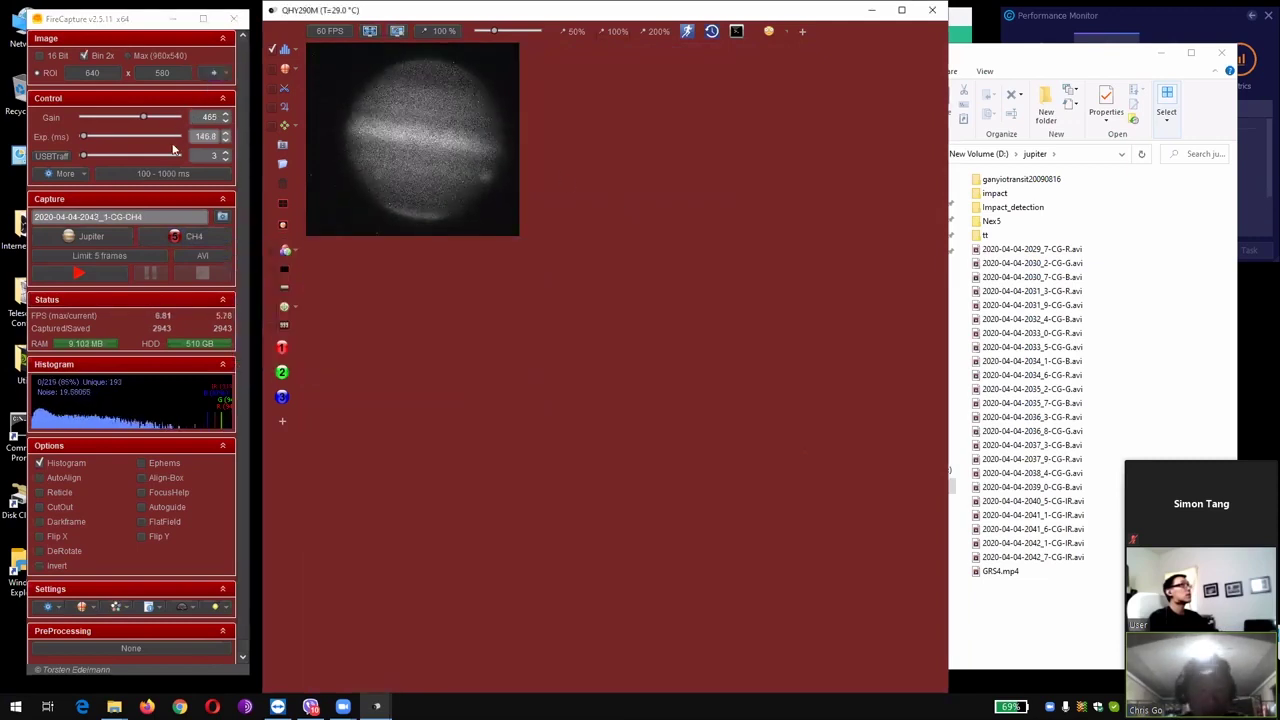
Step: Set up an Autorun of six CH4 runs limited to 120 seconds each and start it
click(689, 38)
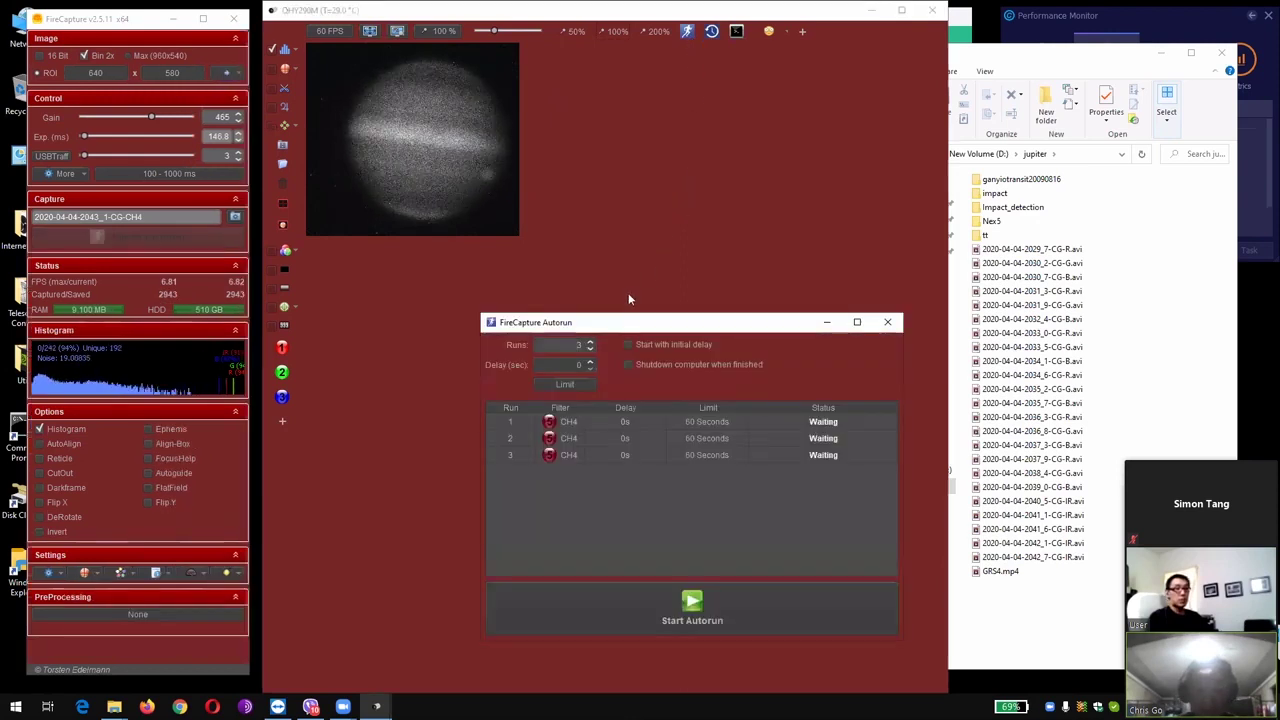
click(590, 341)
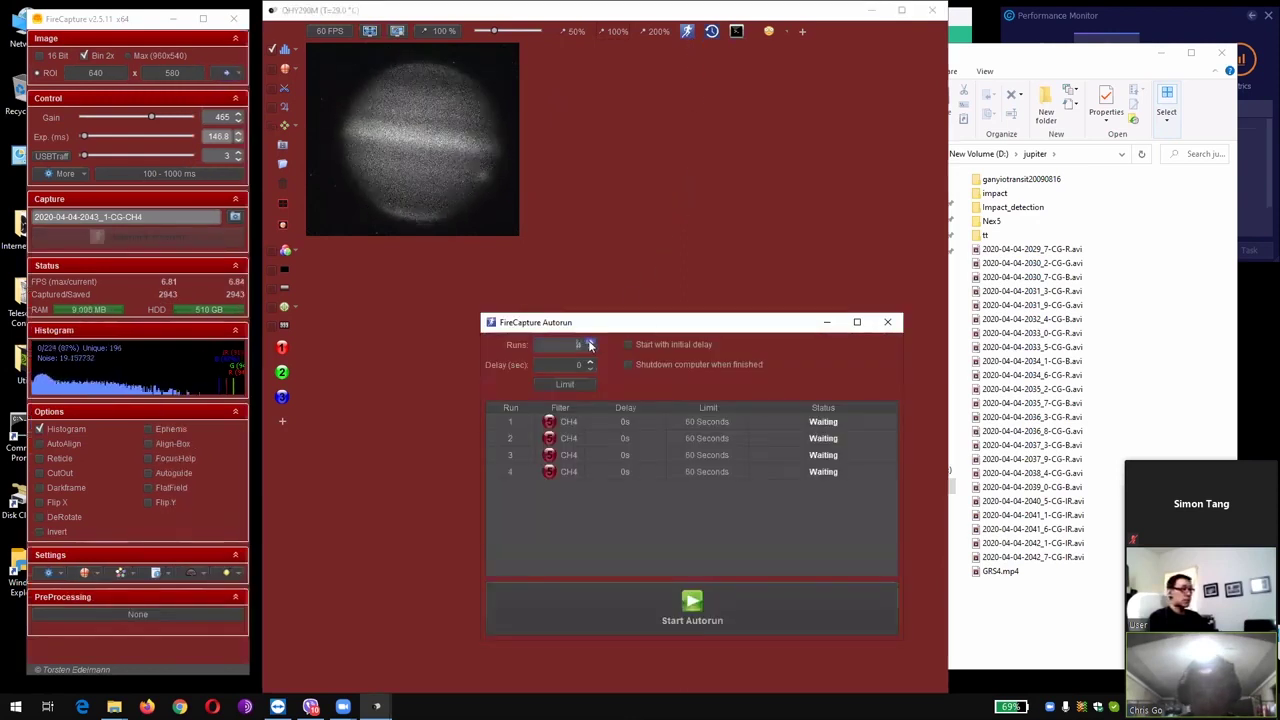
click(590, 341)
click(590, 341)
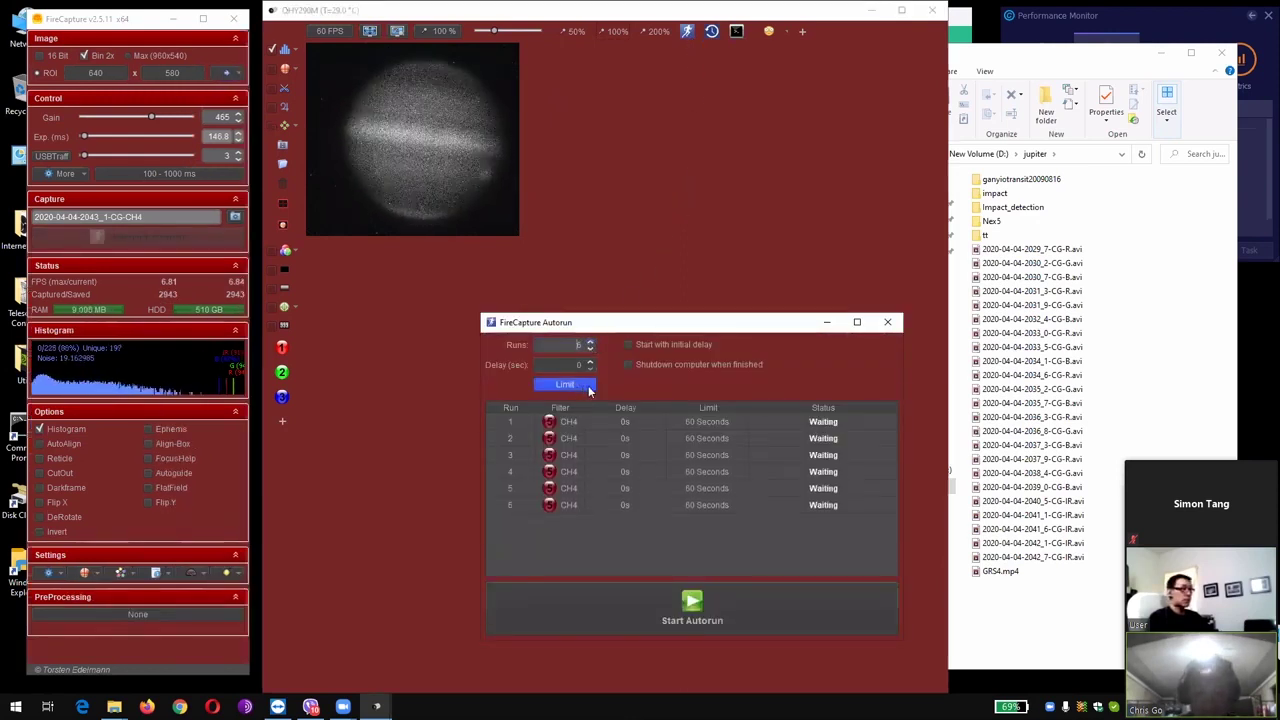
click(589, 386)
click(921, 535)
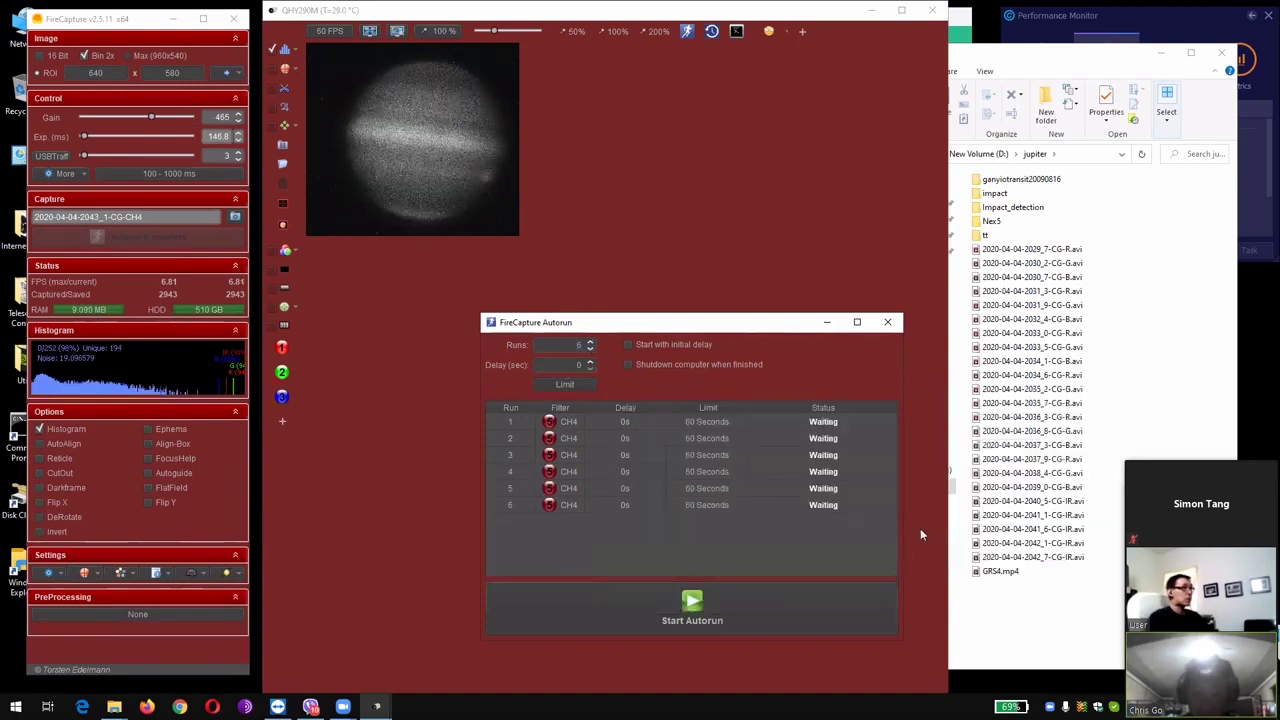
click(600, 593)
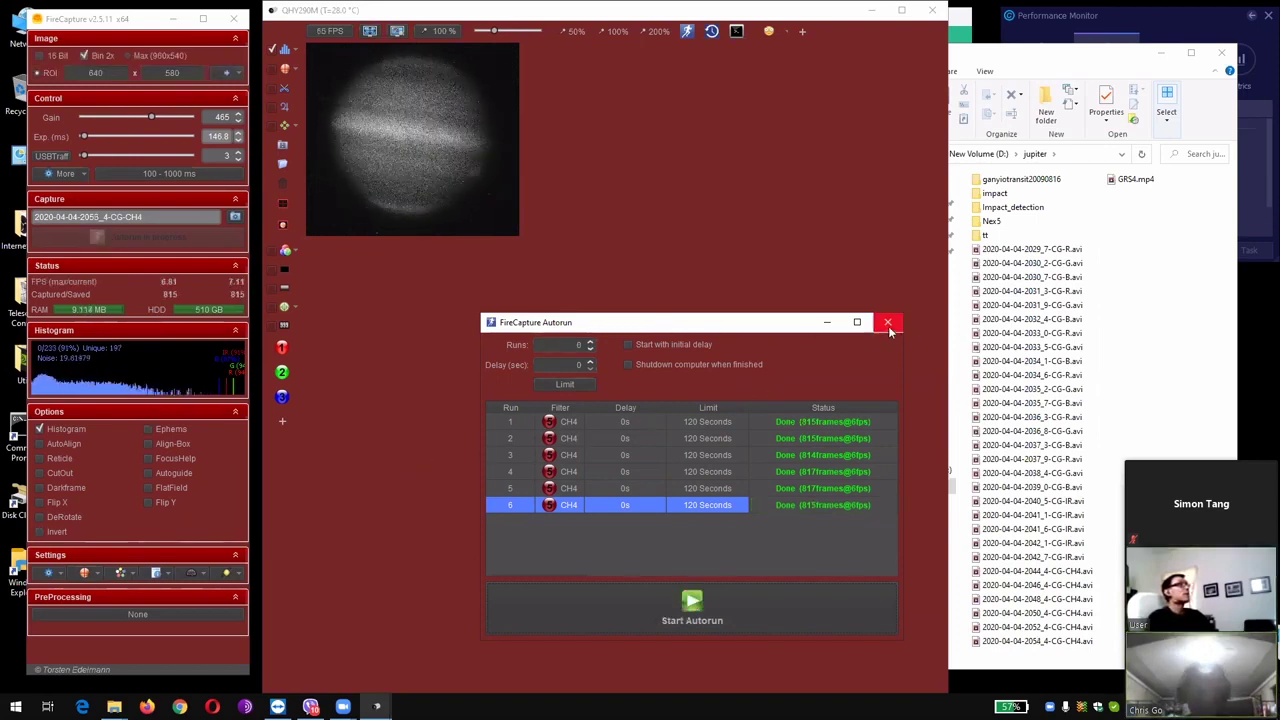
Step: Close the Autorun setup and record two five-frame AVI captures of the dark view with the CH4 filter
click(890, 322)
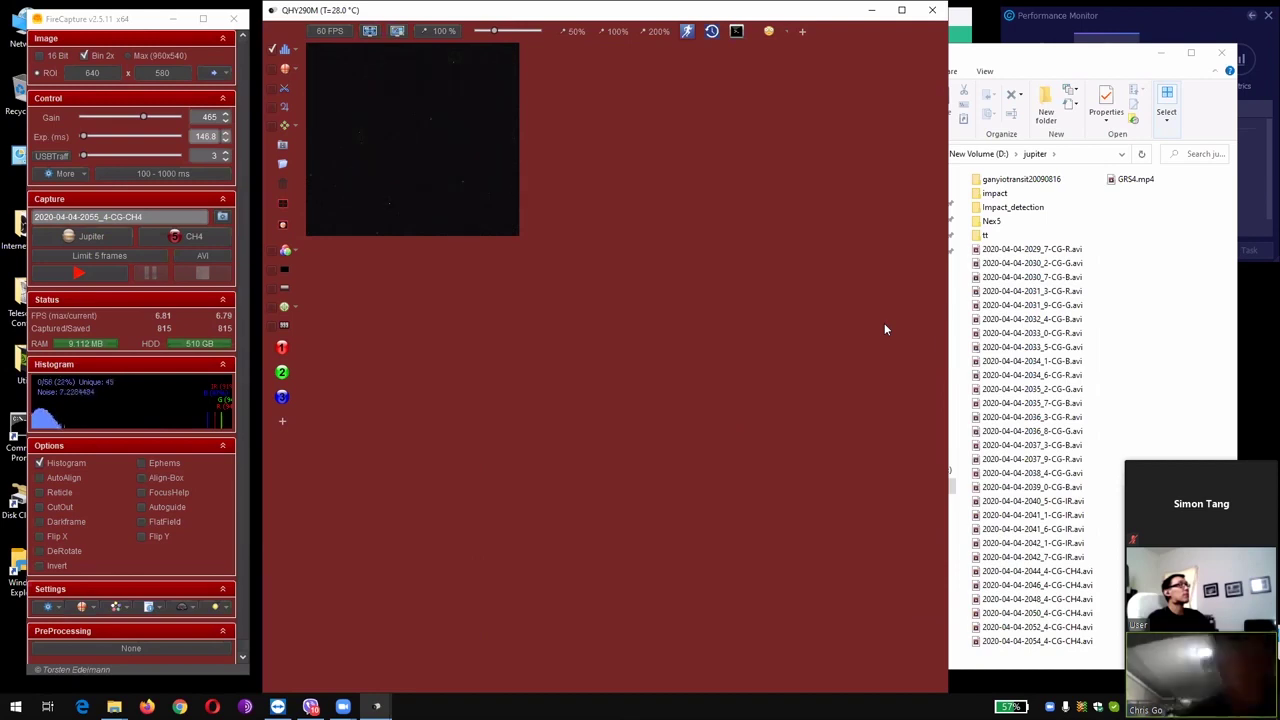
click(118, 274)
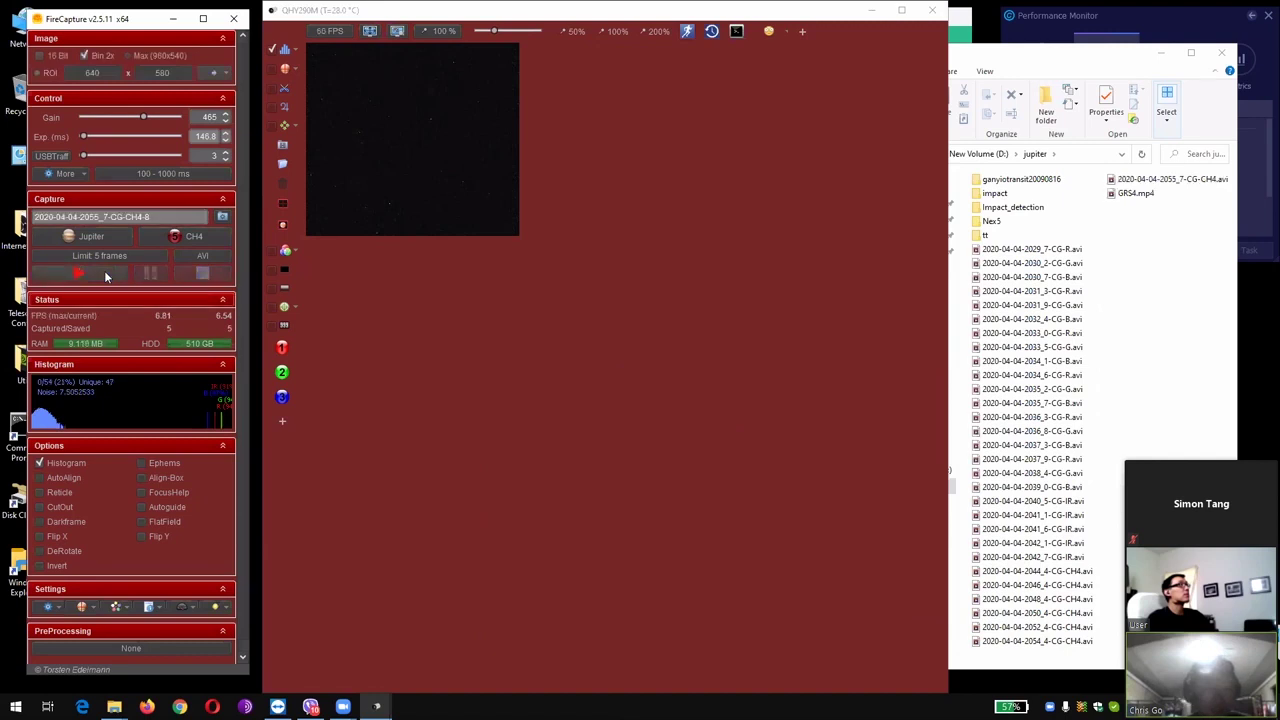
click(105, 274)
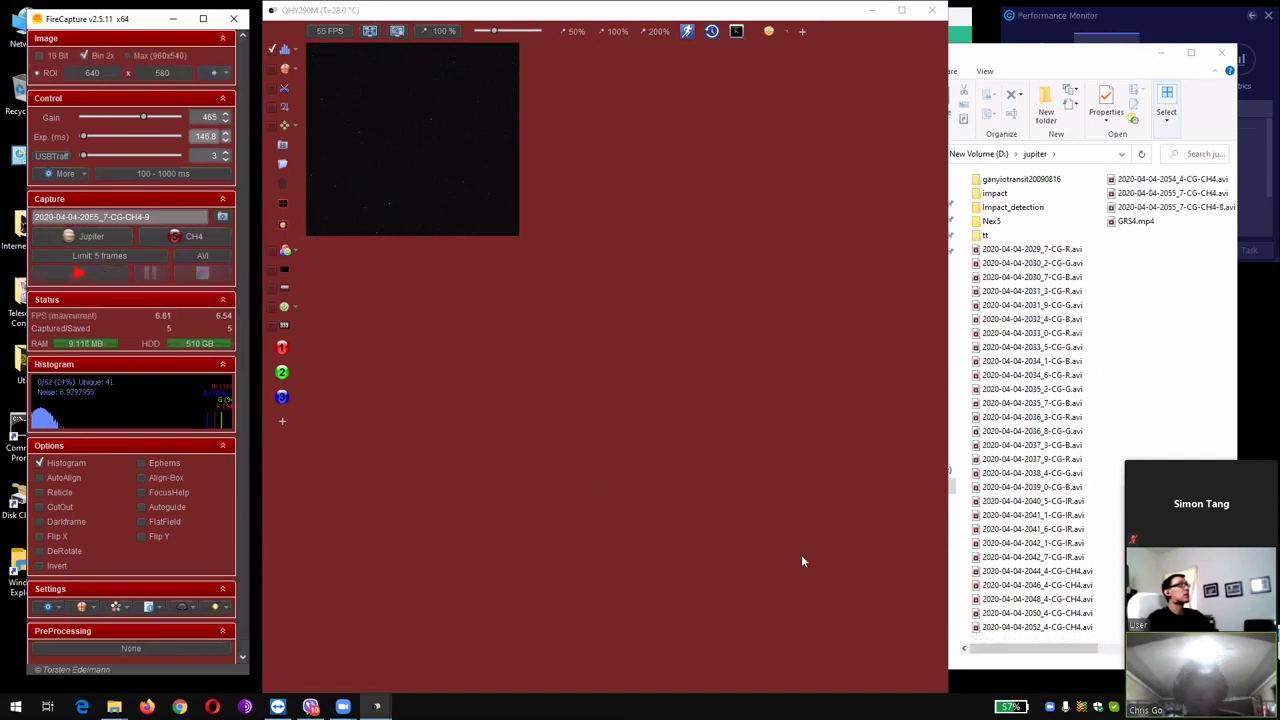
Step: Bring the jupiter folder window to the front and reposition it over the edge of the camera preview
click(1148, 392)
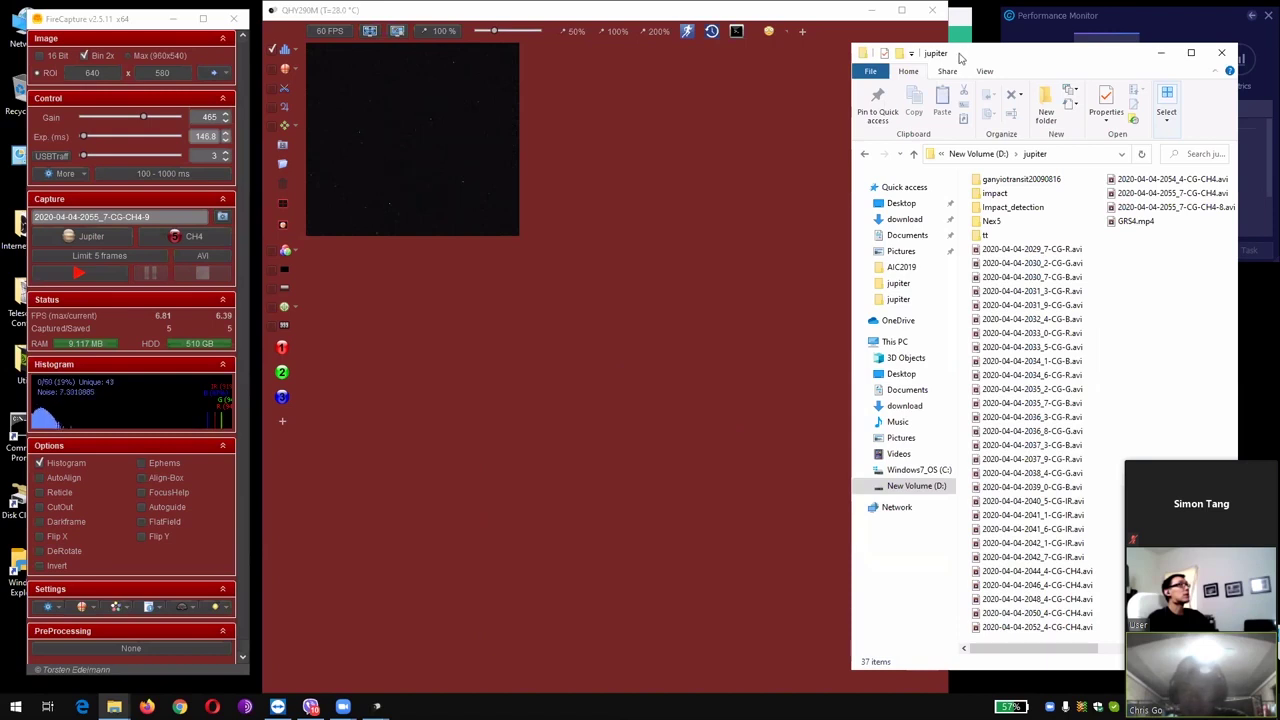
drag(958, 57, 836, 57)
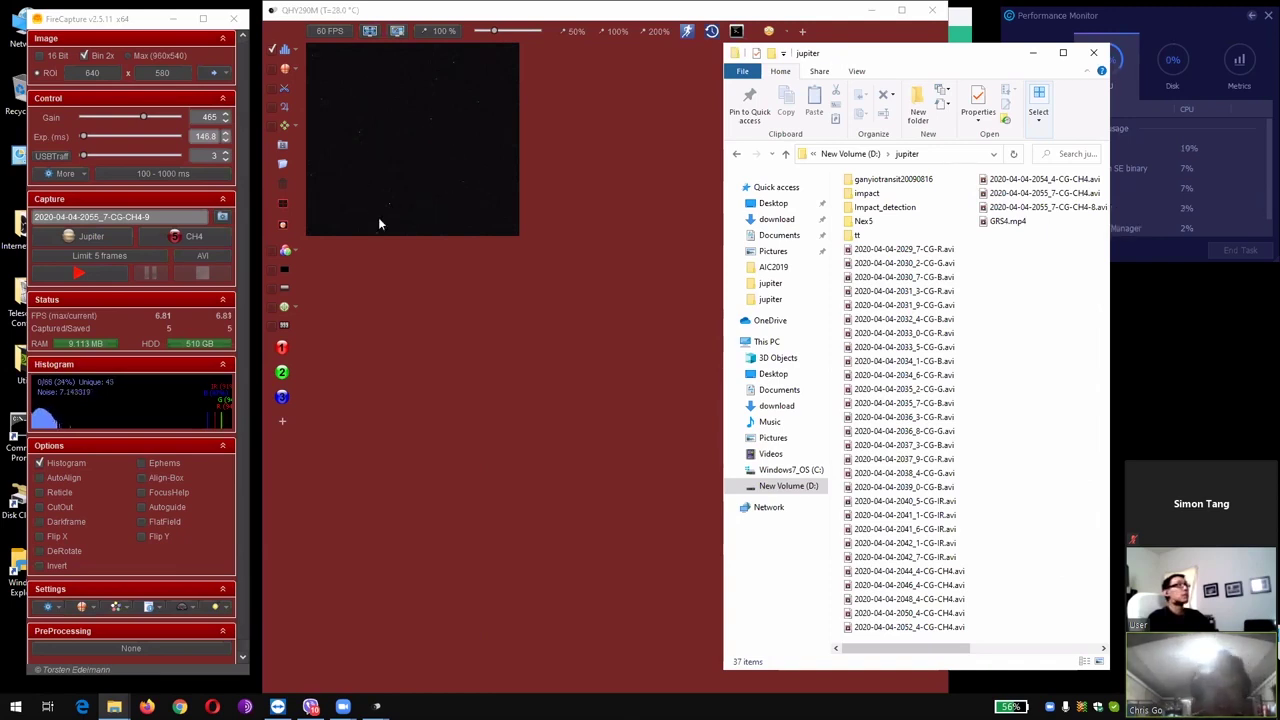
click(508, 391)
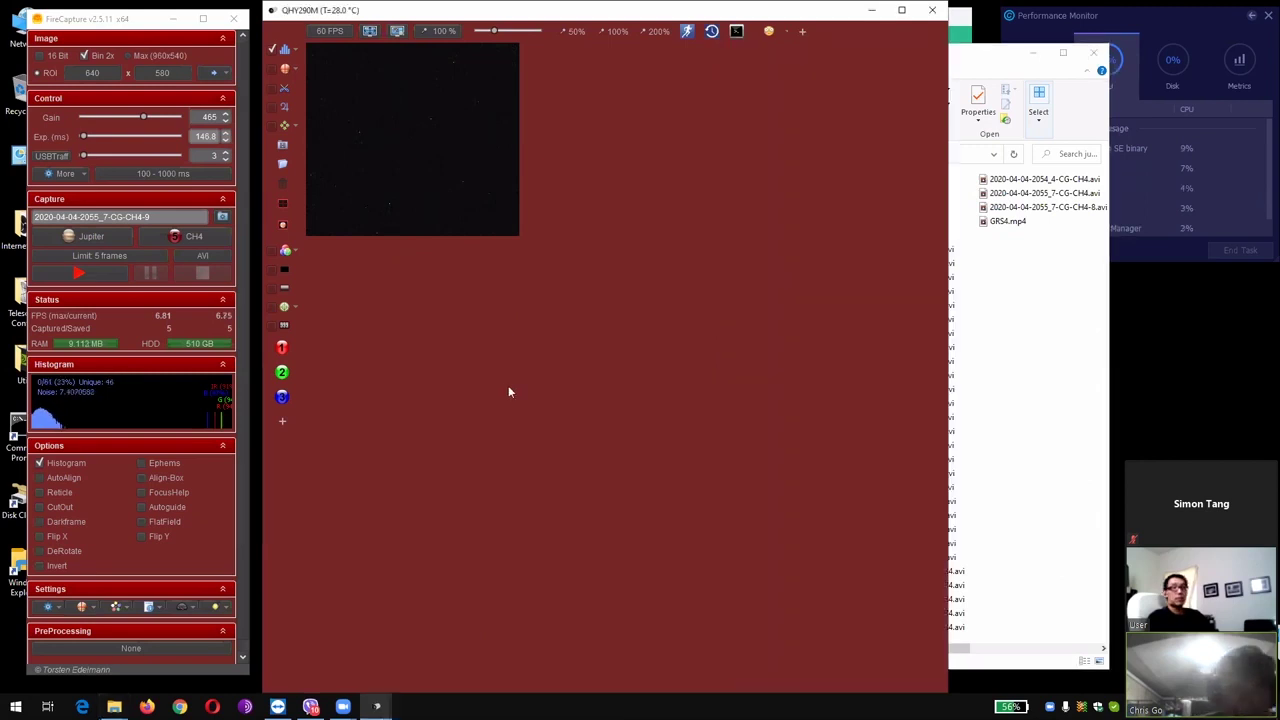
click(910, 84)
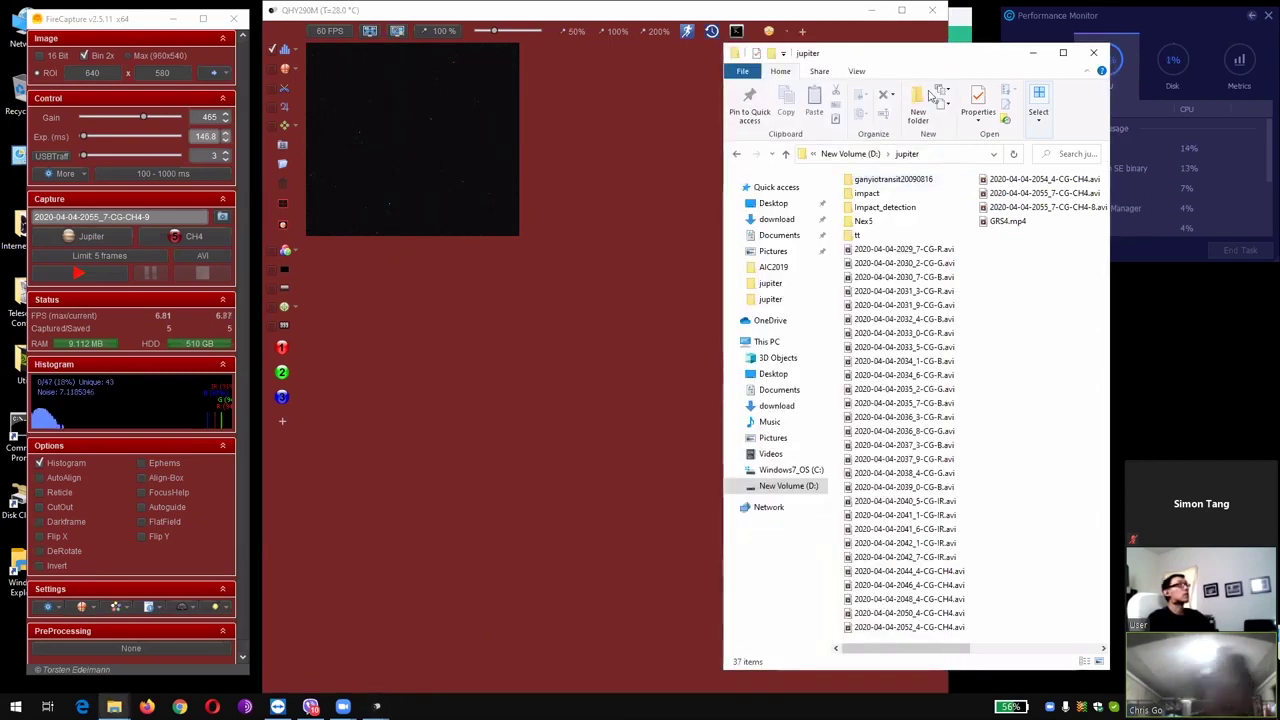
drag(845, 62, 930, 95)
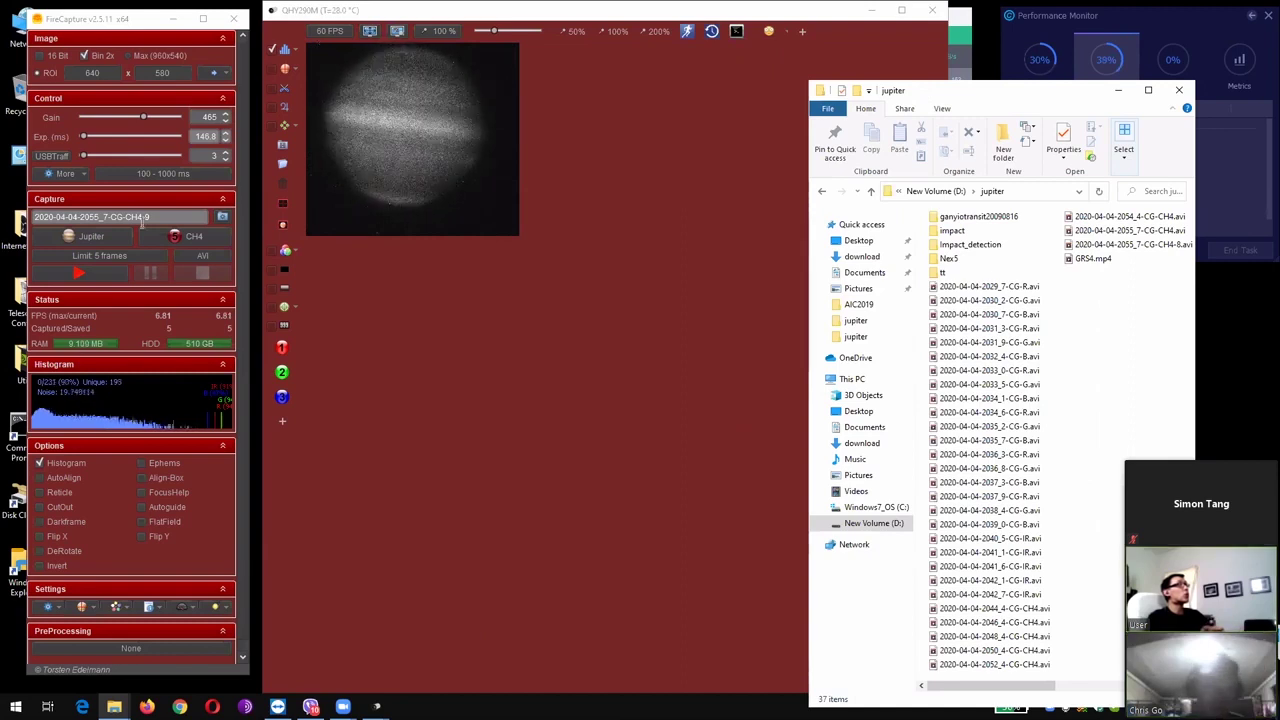
Step: Switch to the green filter and back to the CH4 filter
click(285, 250)
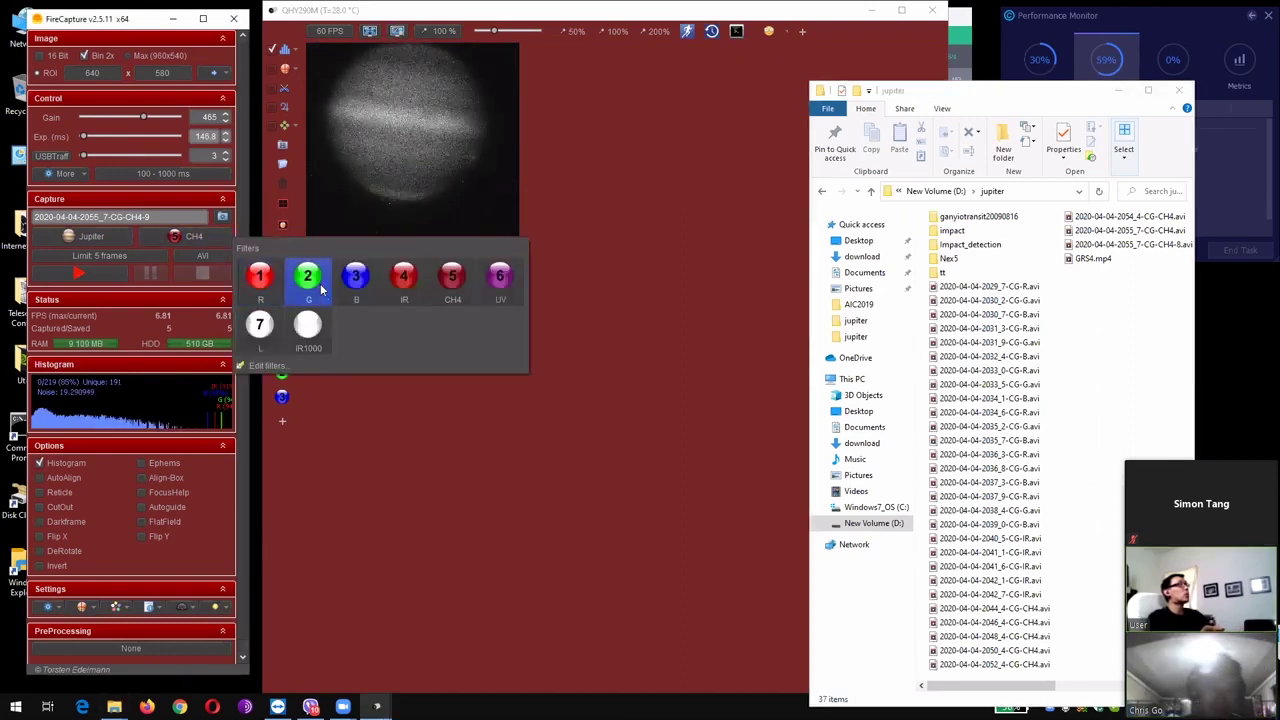
click(308, 280)
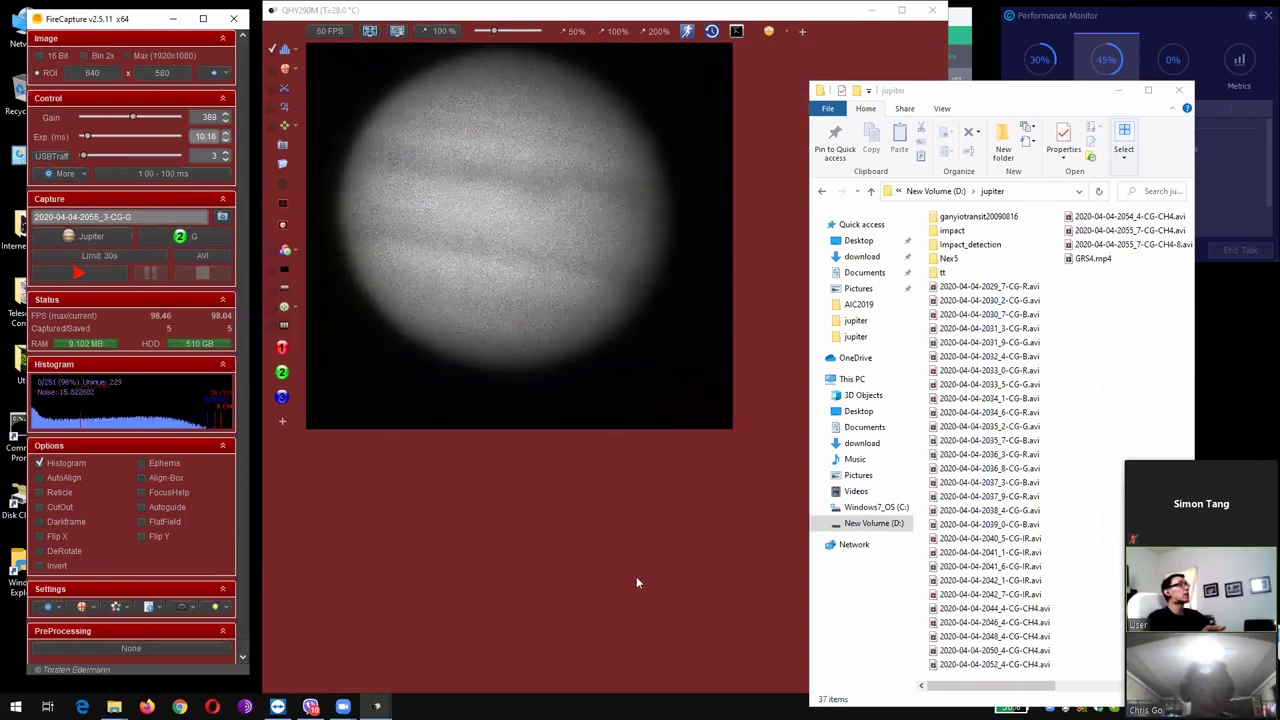
click(210, 236)
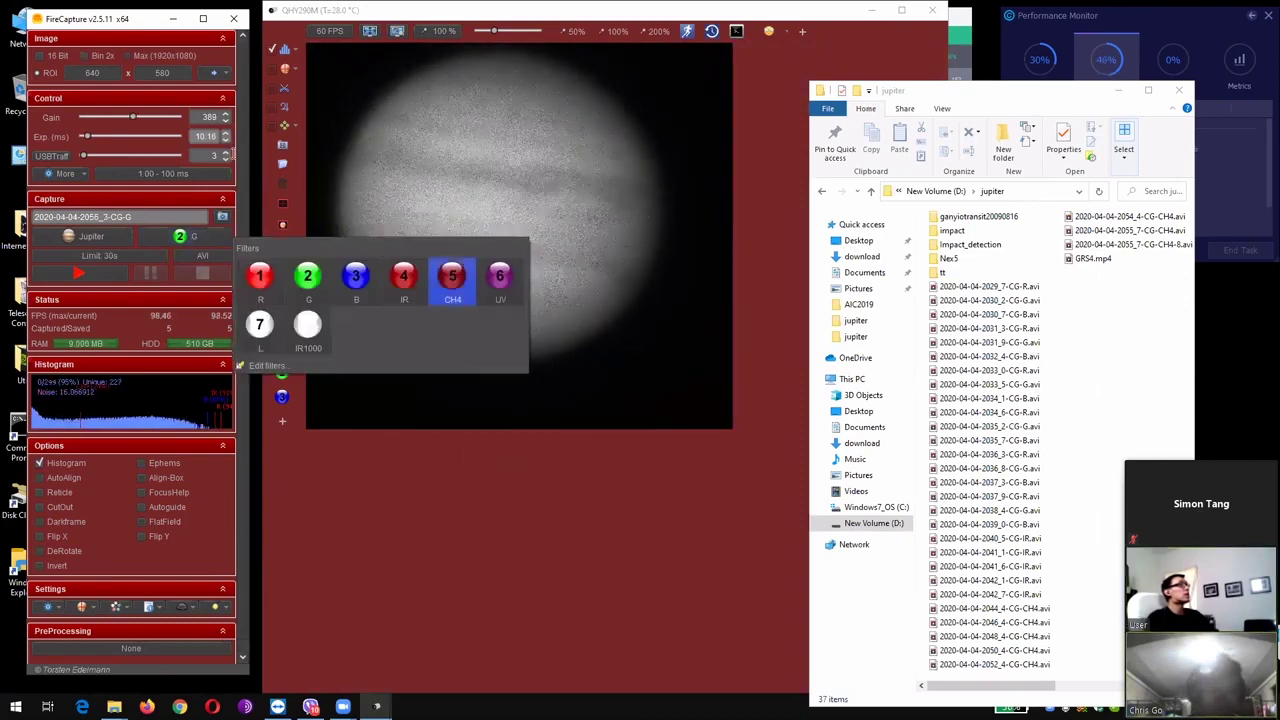
click(452, 276)
Step: Turn 2x binning off and on again to compare the CH4 preview
click(98, 58)
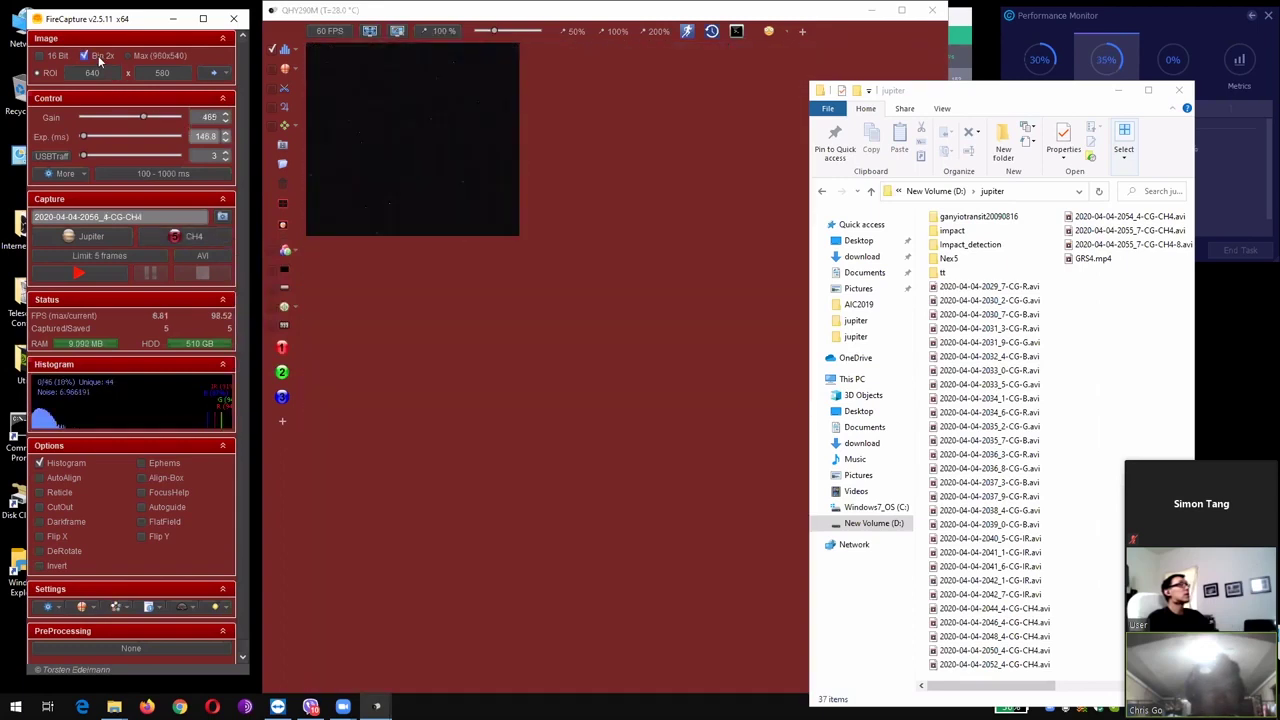
click(98, 58)
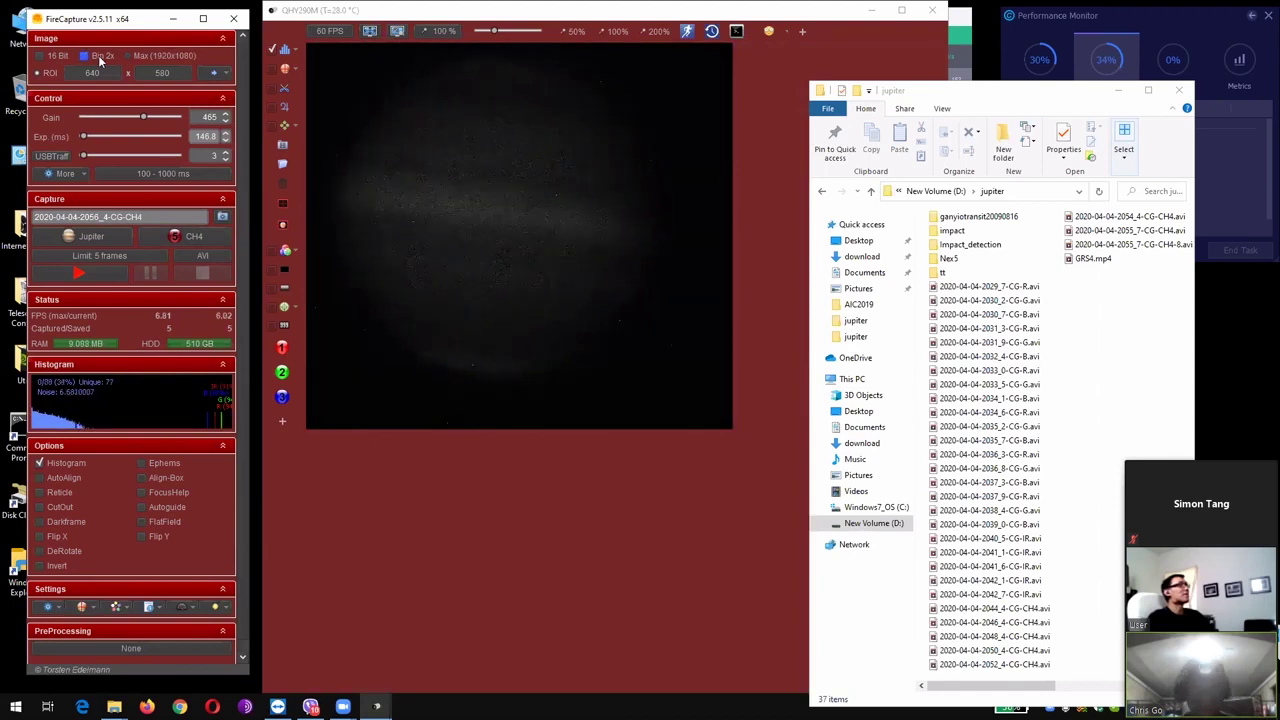
click(98, 58)
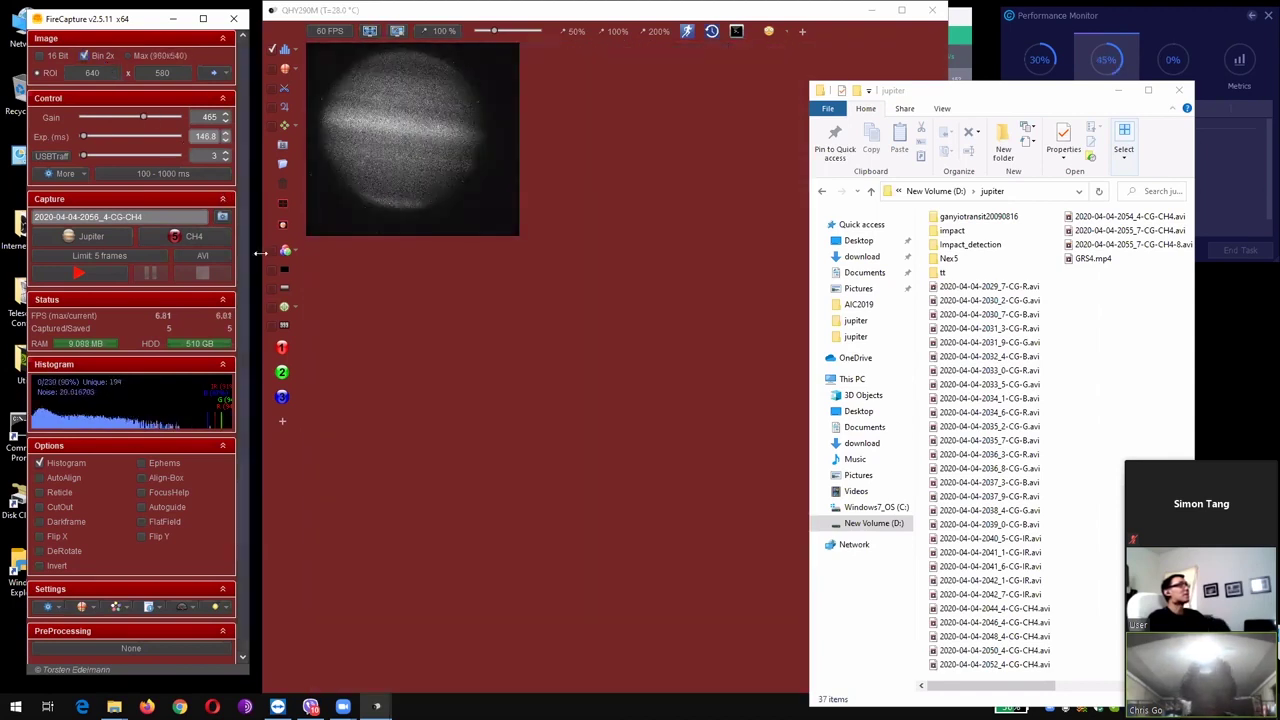
Step: Change from the CH4 filter to the green filter, followed by the red filter
click(190, 236)
click(309, 280)
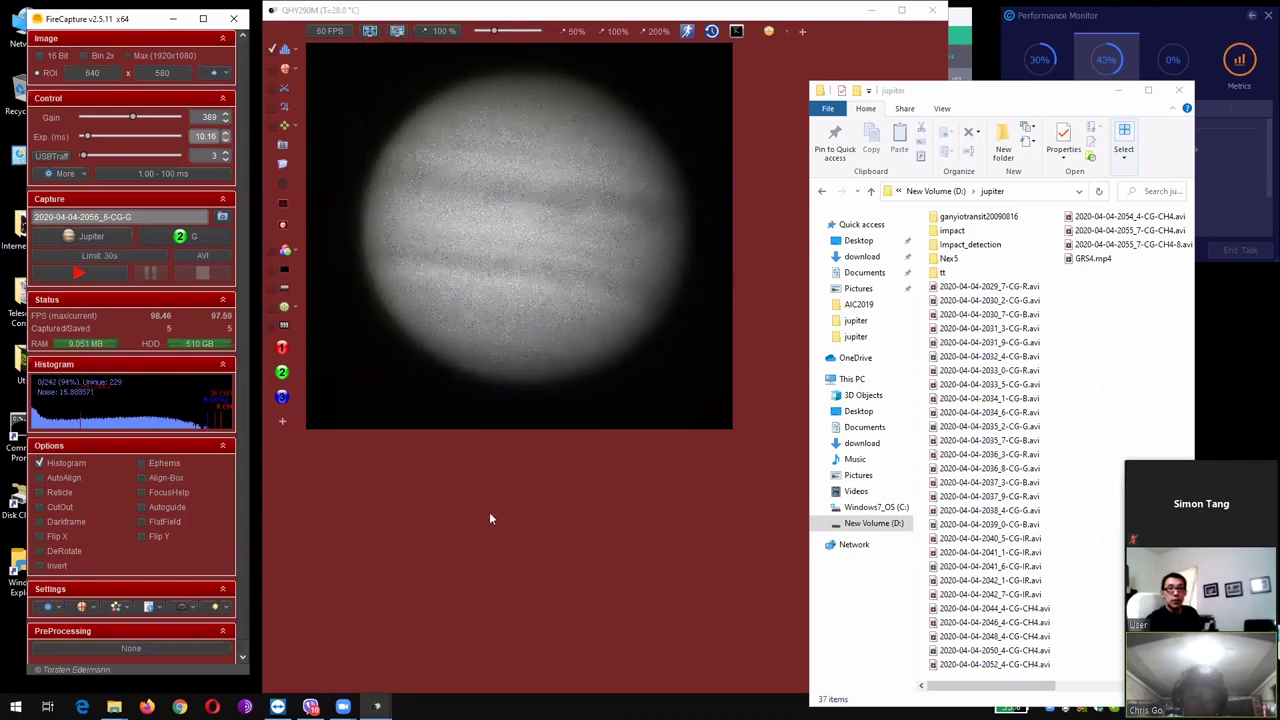
click(182, 236)
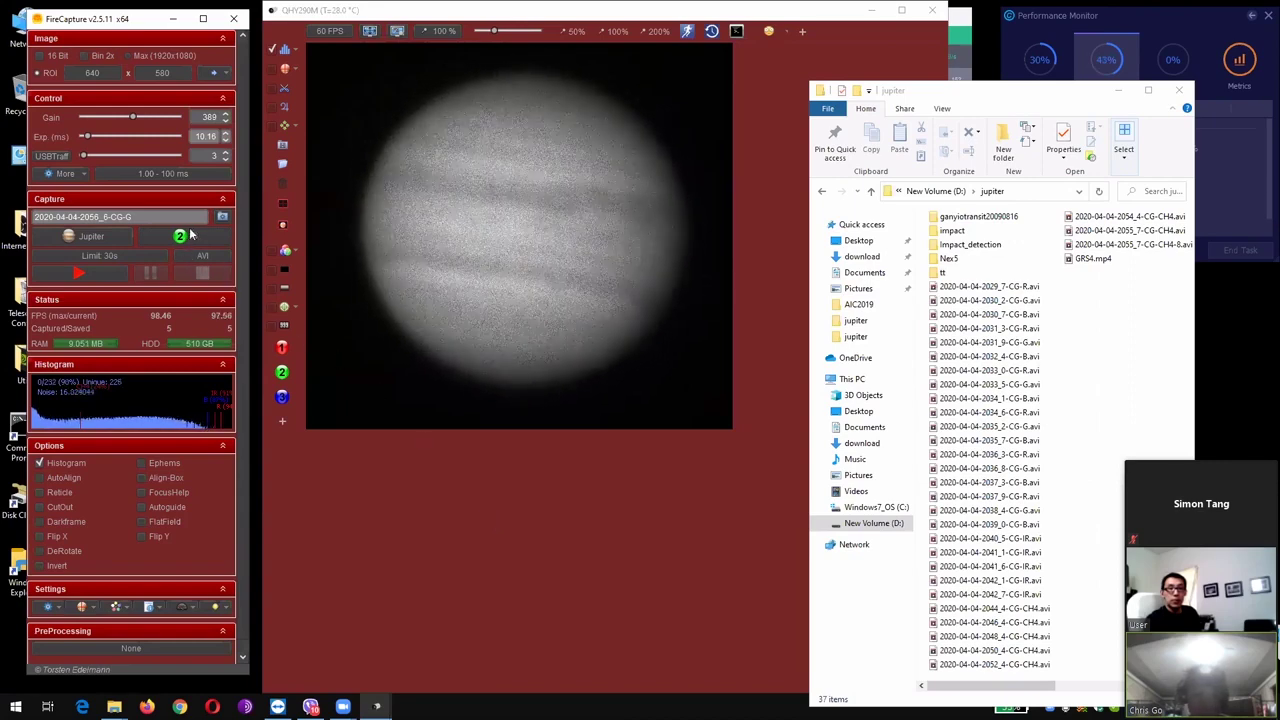
click(259, 276)
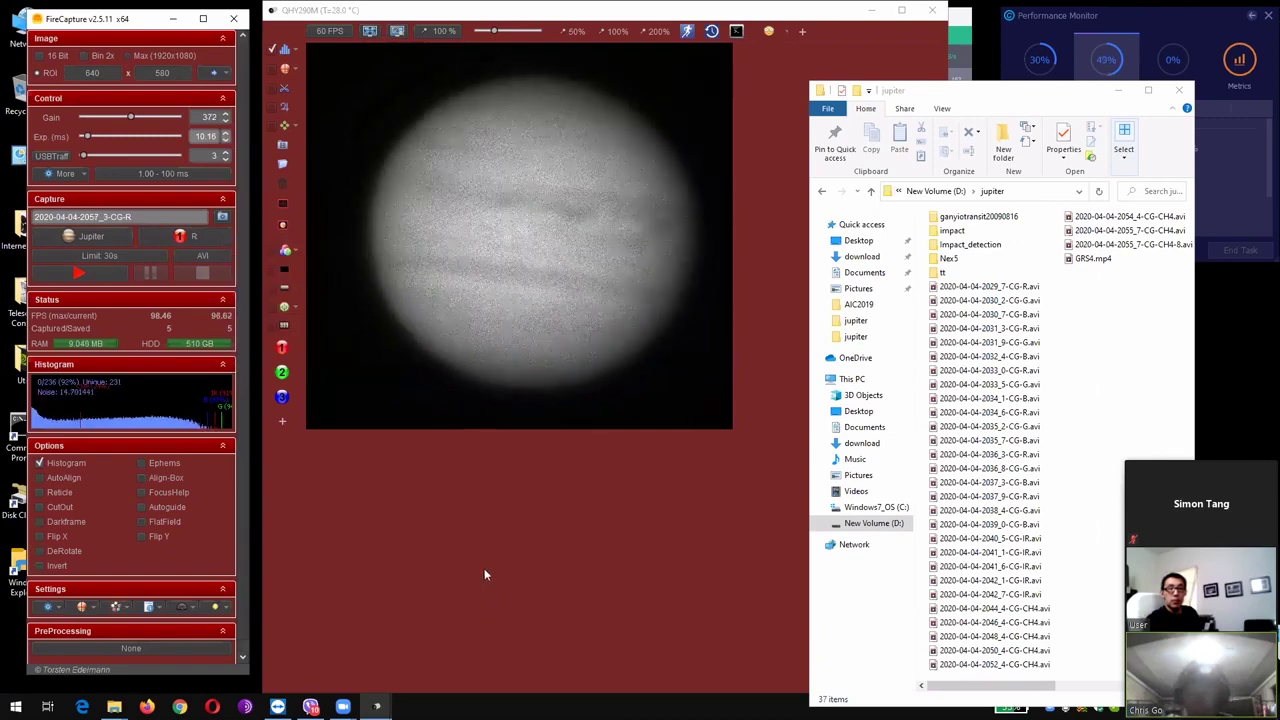
Step: Start an RGB capture series of Jupiter beginning with the red filter at the 30-second limit
click(106, 279)
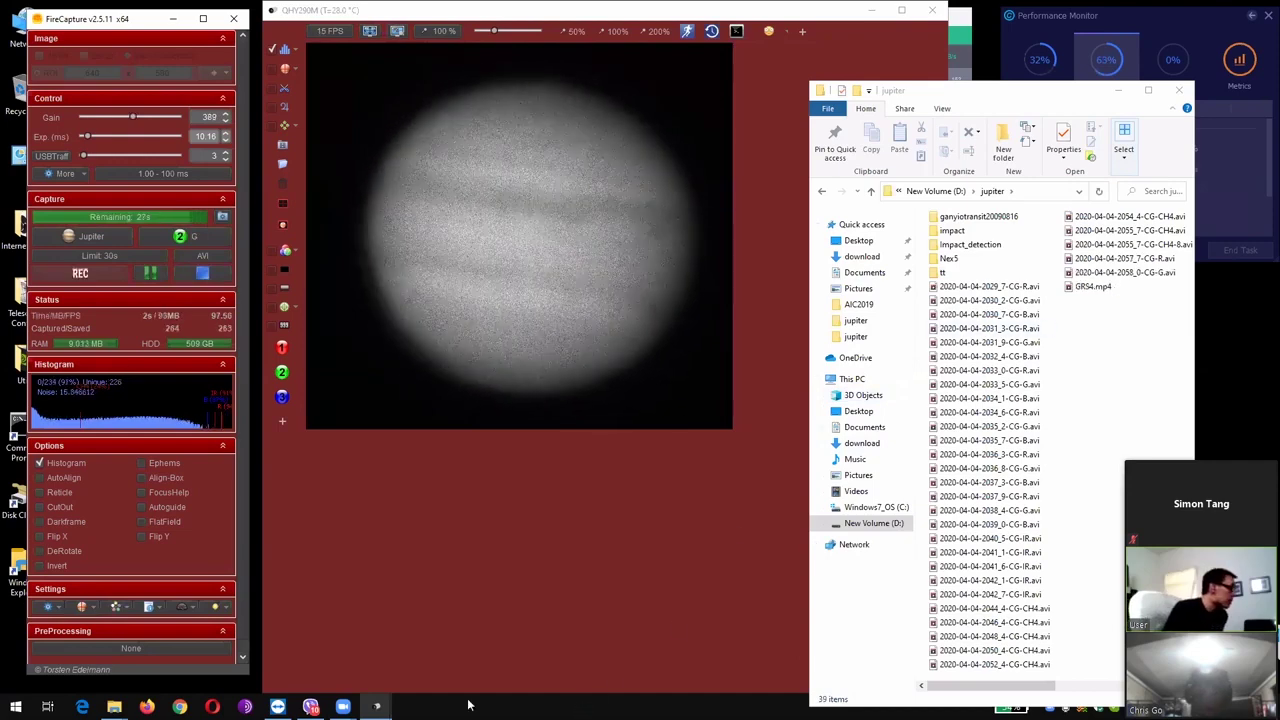
mouse_move(346, 707)
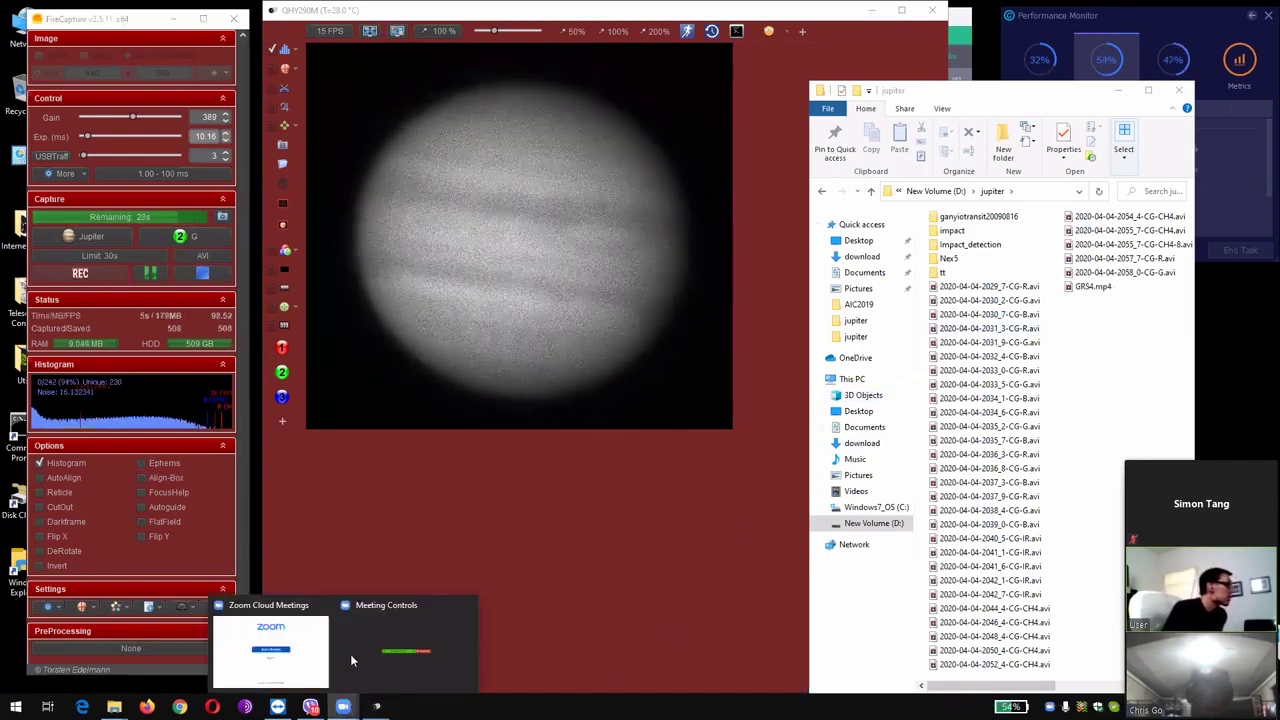
click(304, 663)
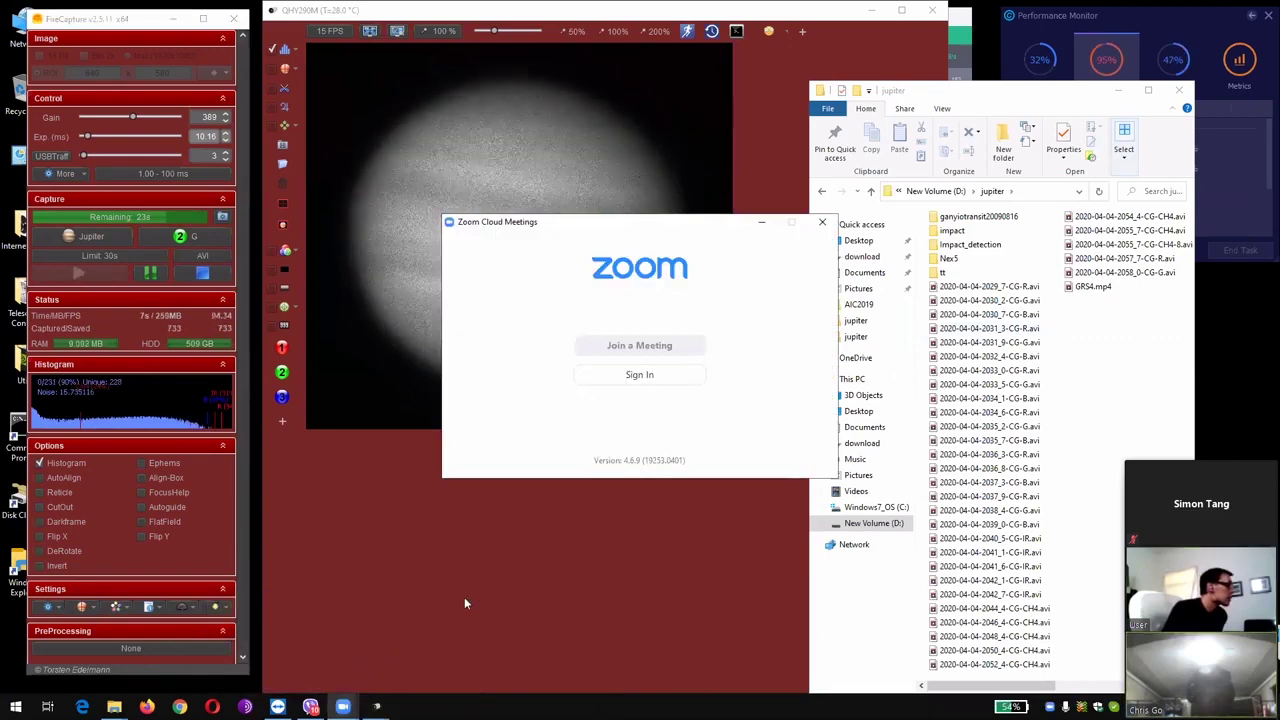
click(761, 222)
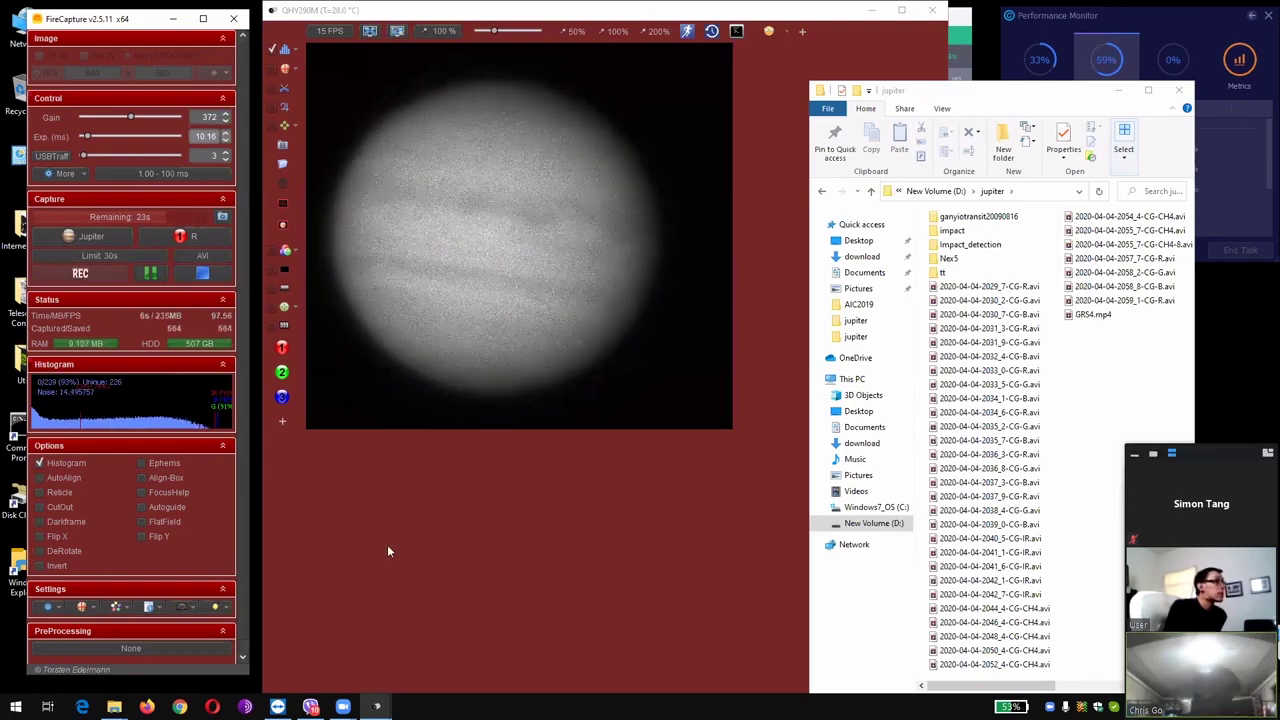
Step: Move the meeting's participant video strip higher and bring the camera preview in front of the jupiter folder window
drag(1213, 453, 1206, 333)
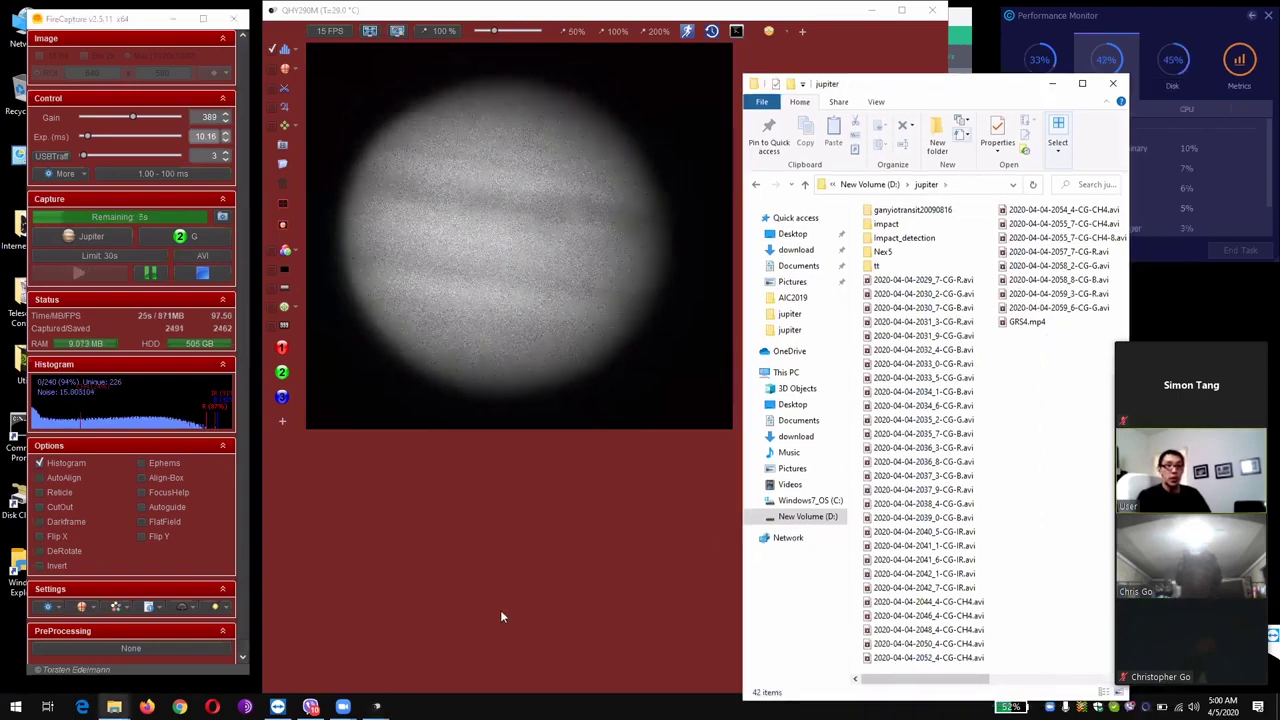
click(500, 610)
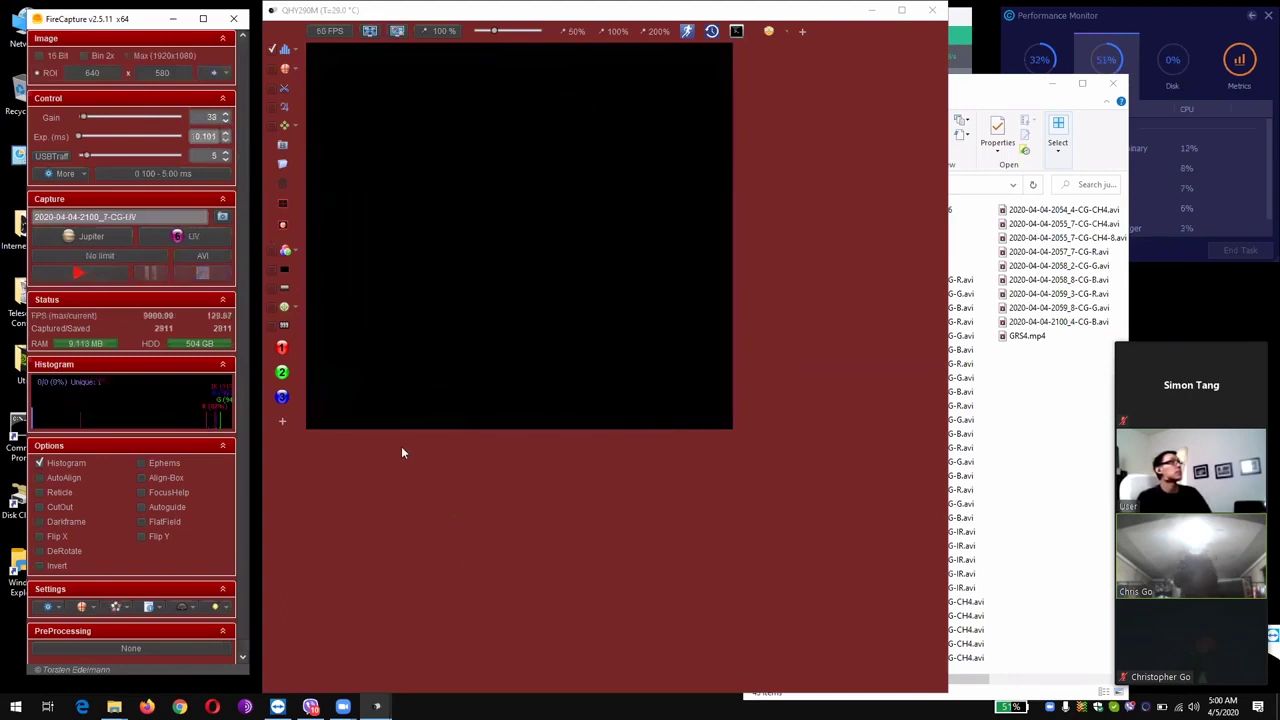
Step: Change the Jupiter capture filter from UV to green, followed by red
click(185, 236)
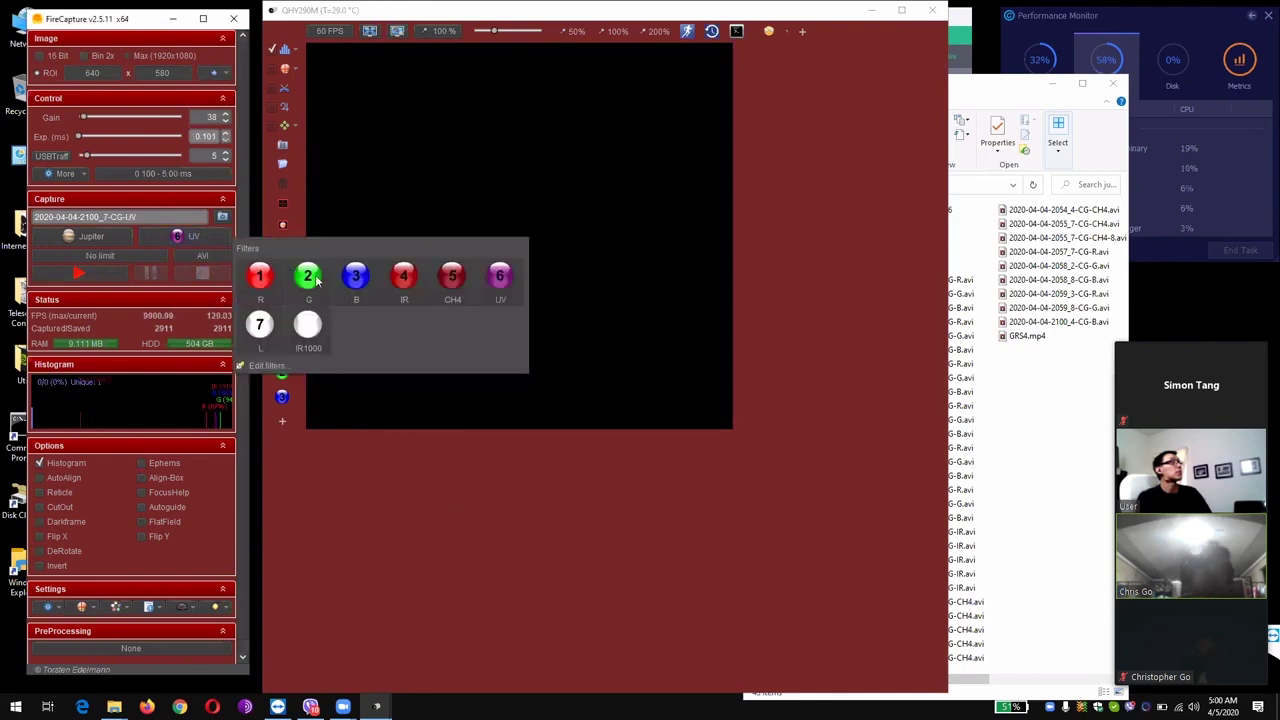
click(308, 280)
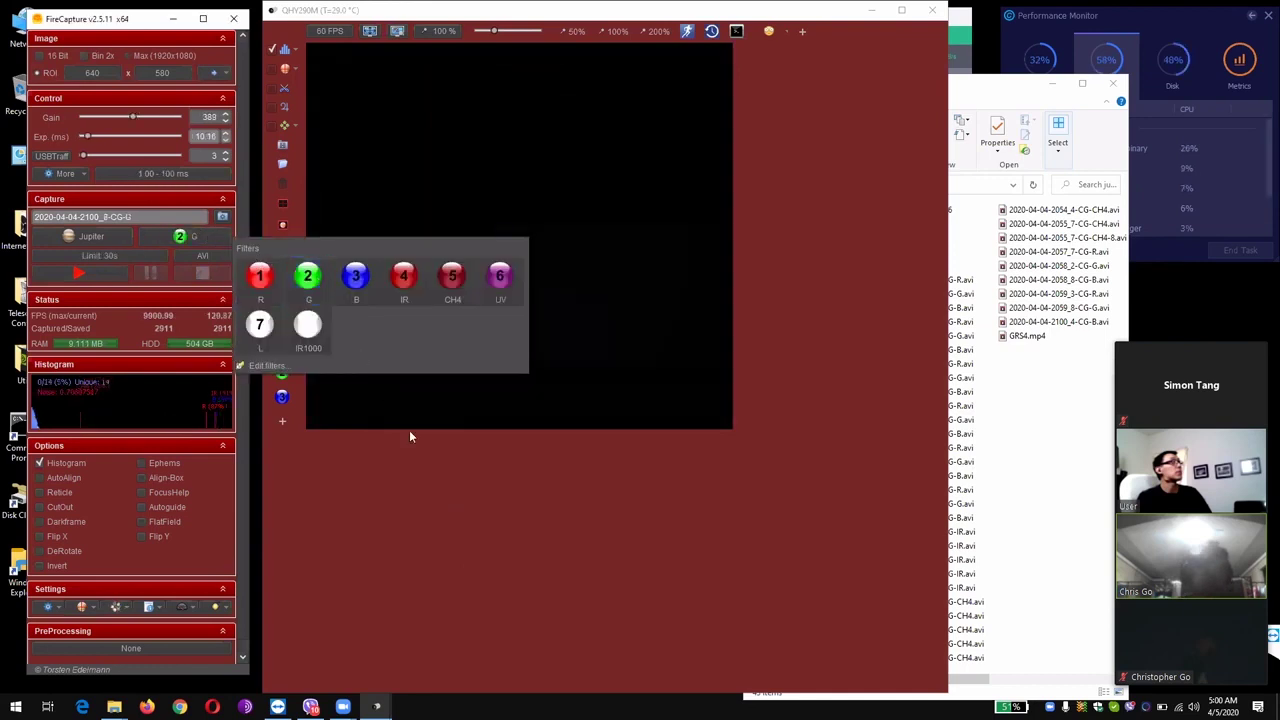
click(511, 550)
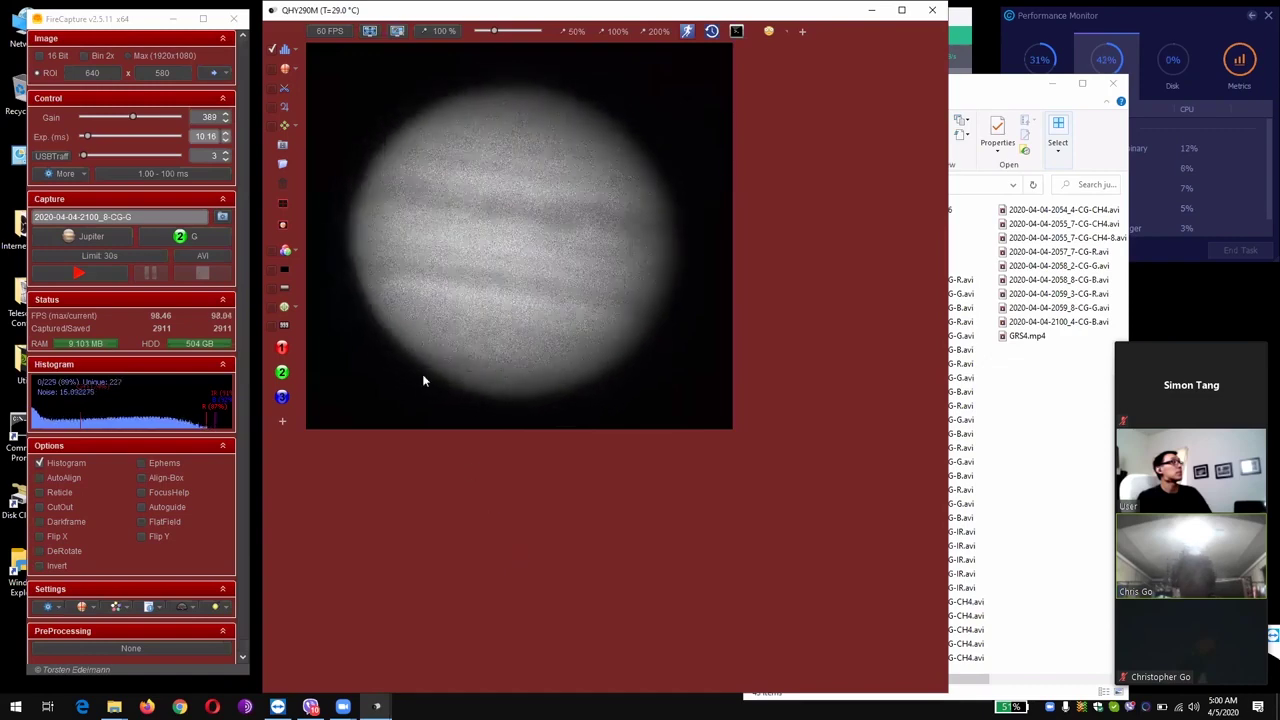
click(206, 236)
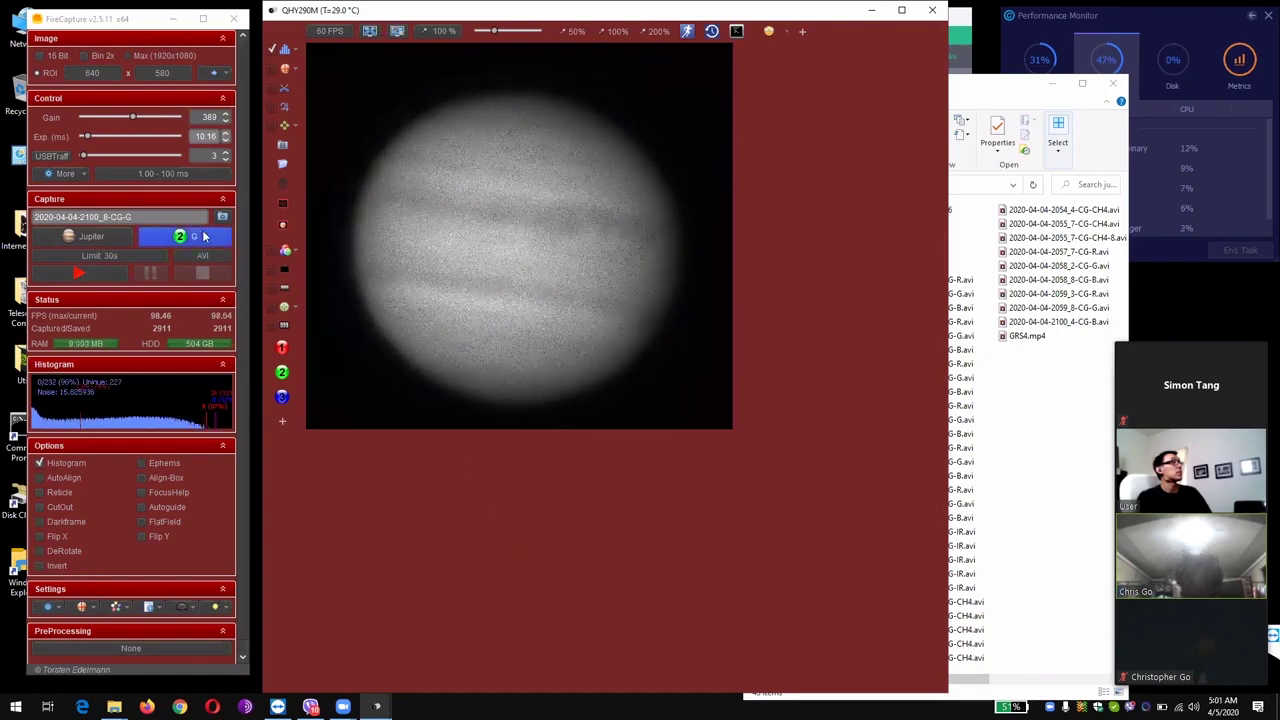
click(260, 274)
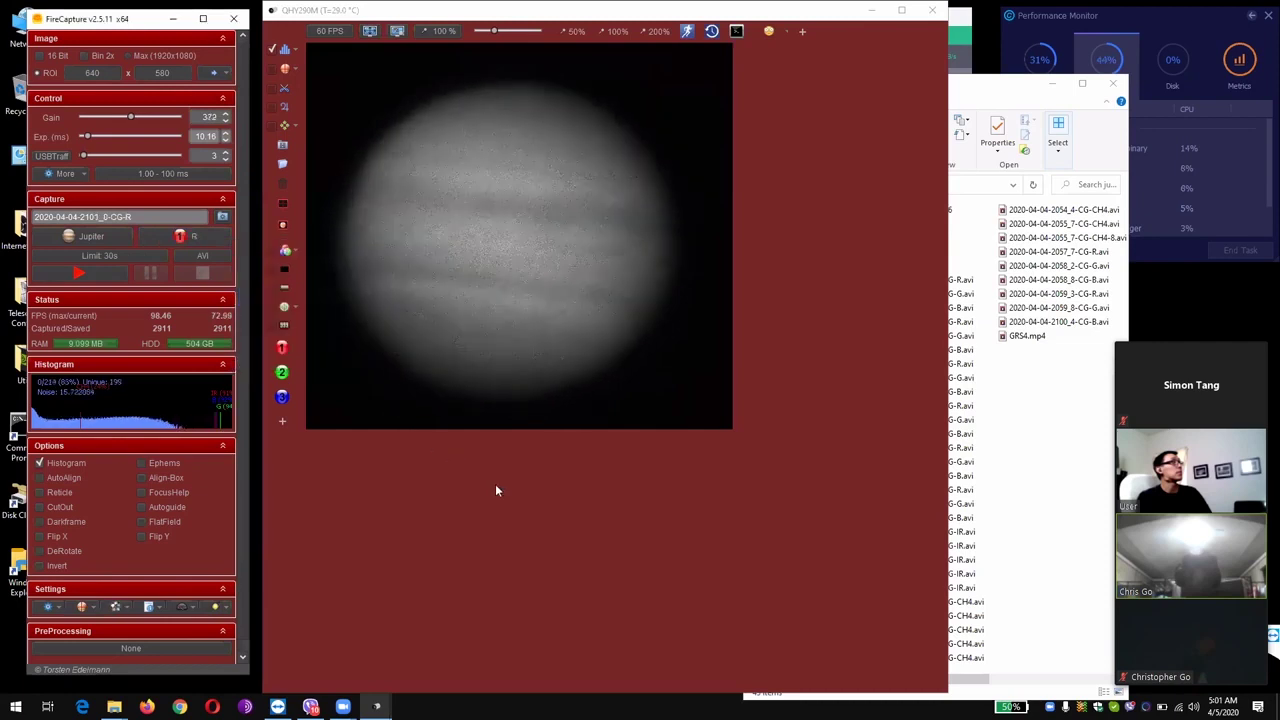
Step: Record three successive RGB series of Jupiter, each starting with the red filter at the 30-second limit
click(100, 273)
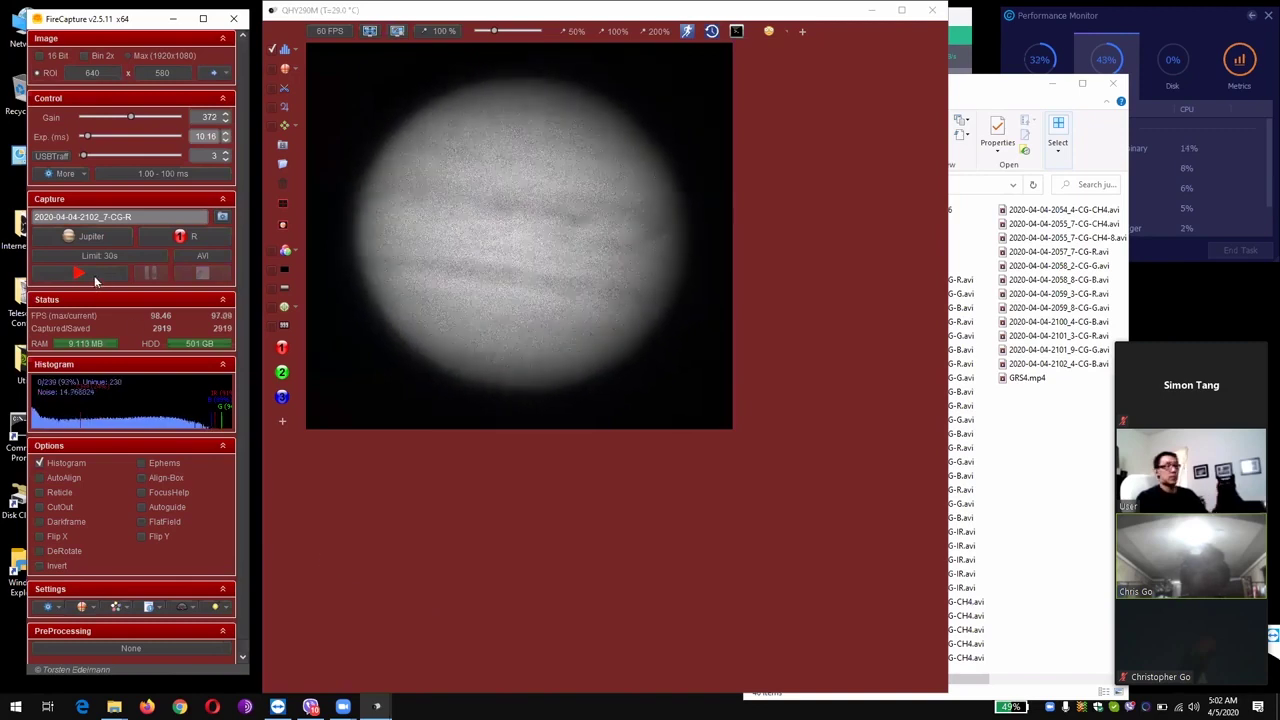
click(94, 273)
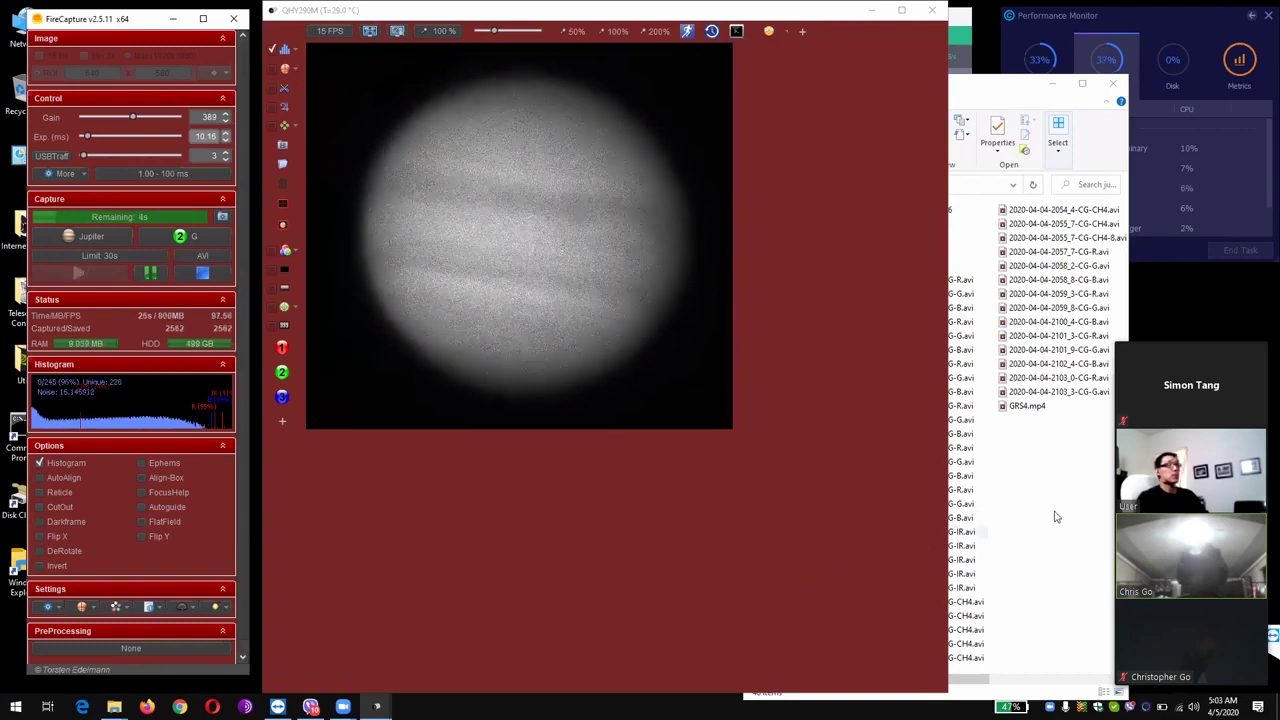
click(744, 603)
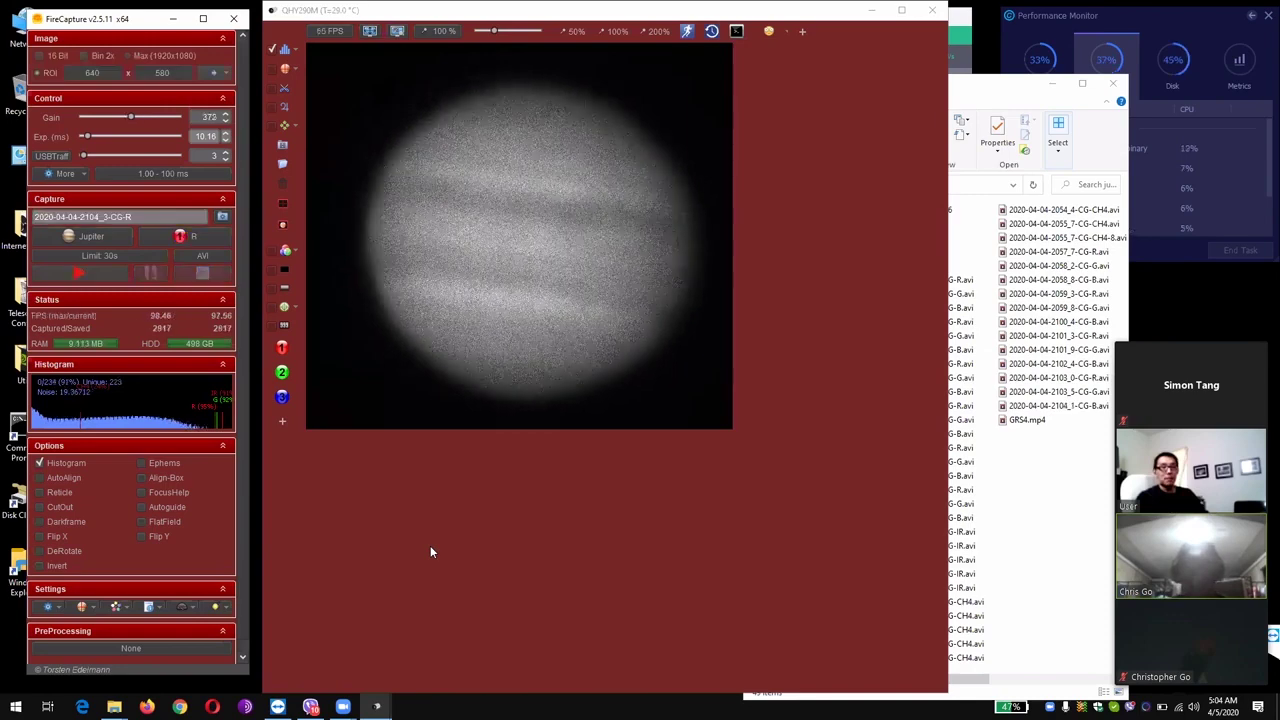
click(105, 272)
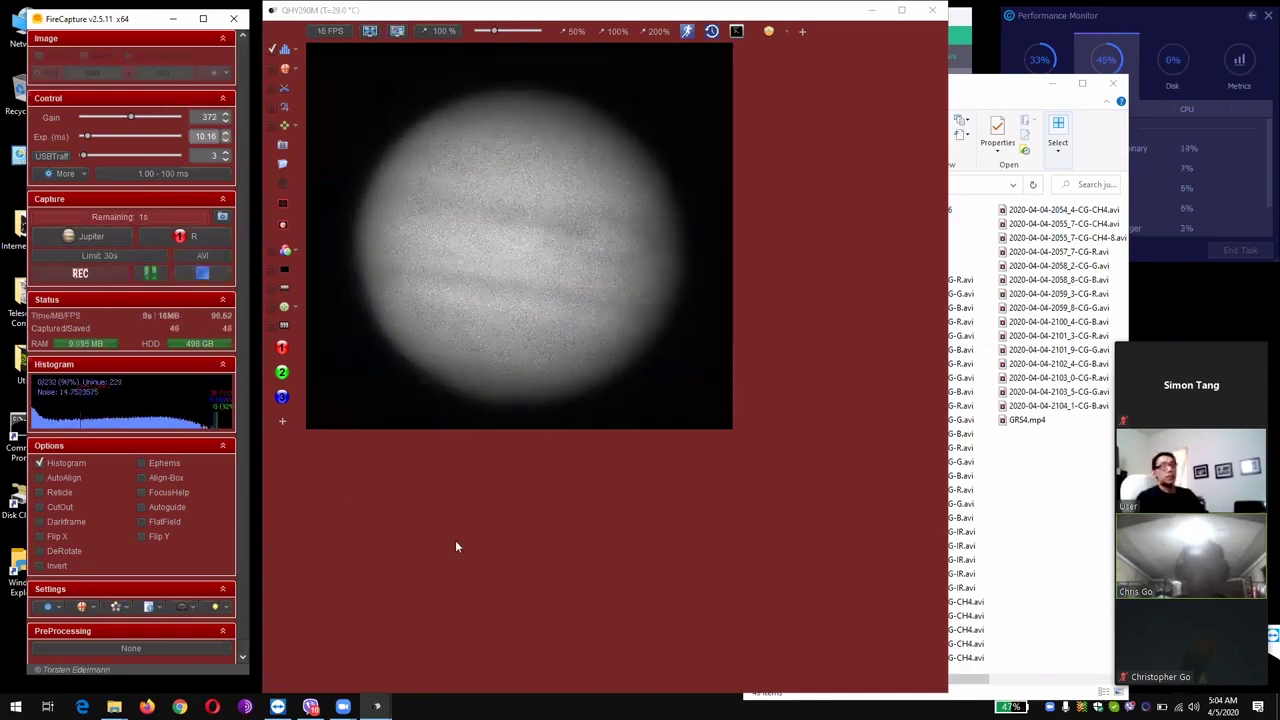
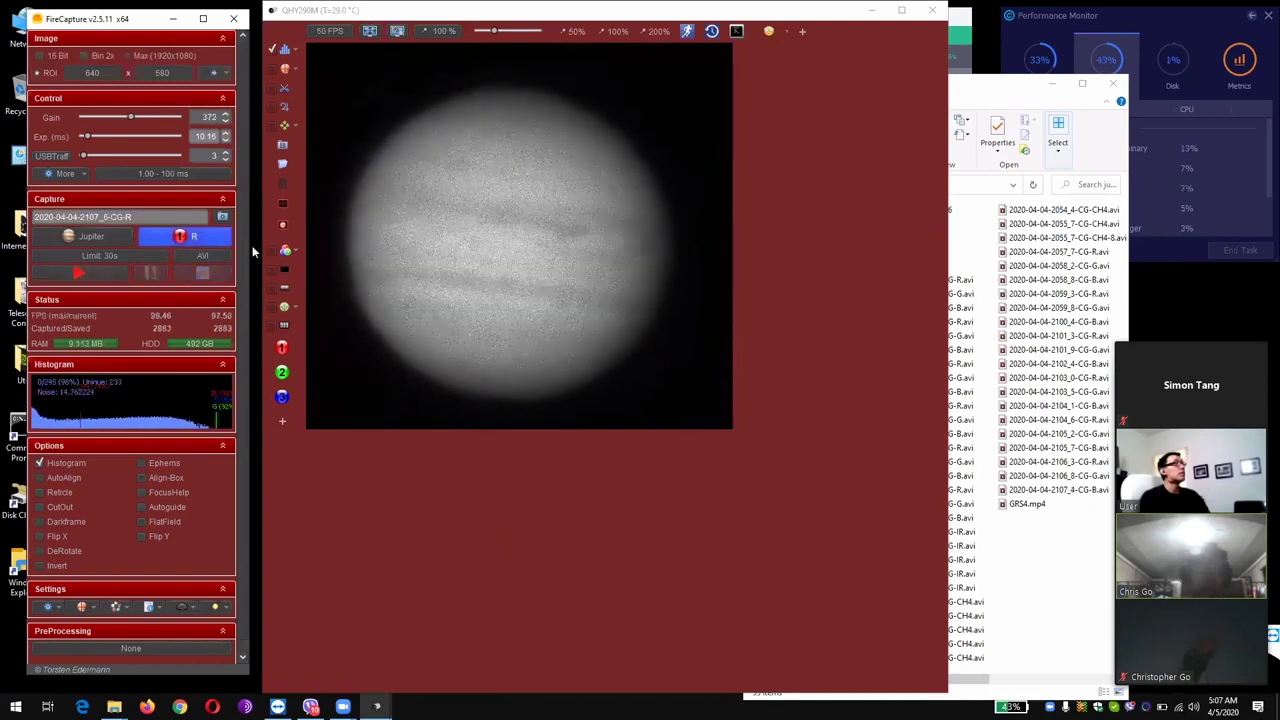
Step: Switch to the green filter and change the capture profile from Jupiter to Mars
click(181, 236)
click(306, 277)
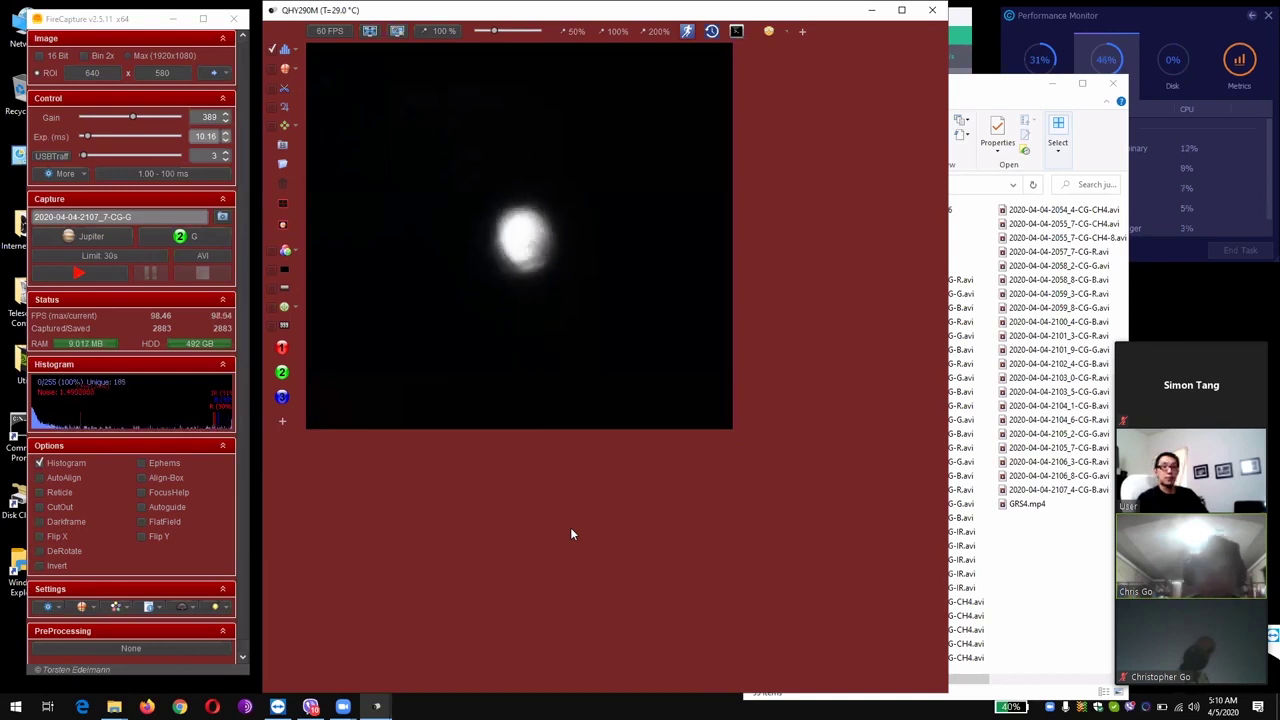
click(97, 235)
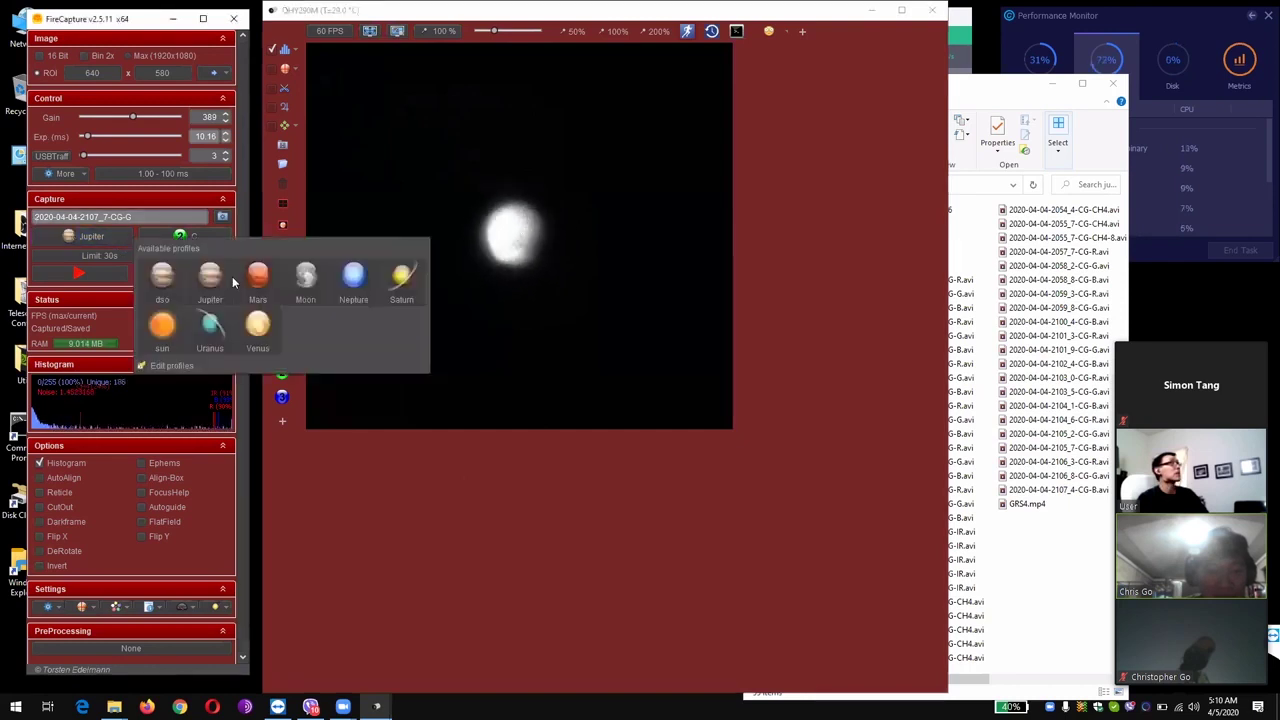
click(260, 284)
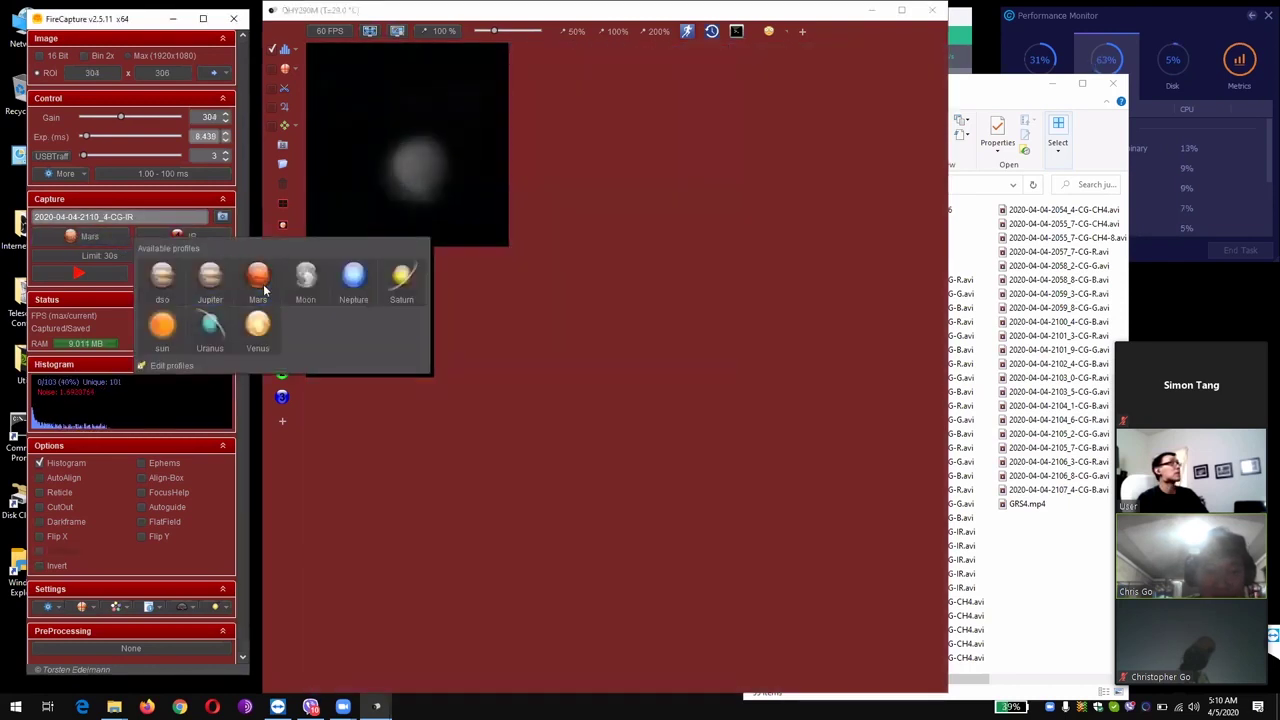
click(626, 489)
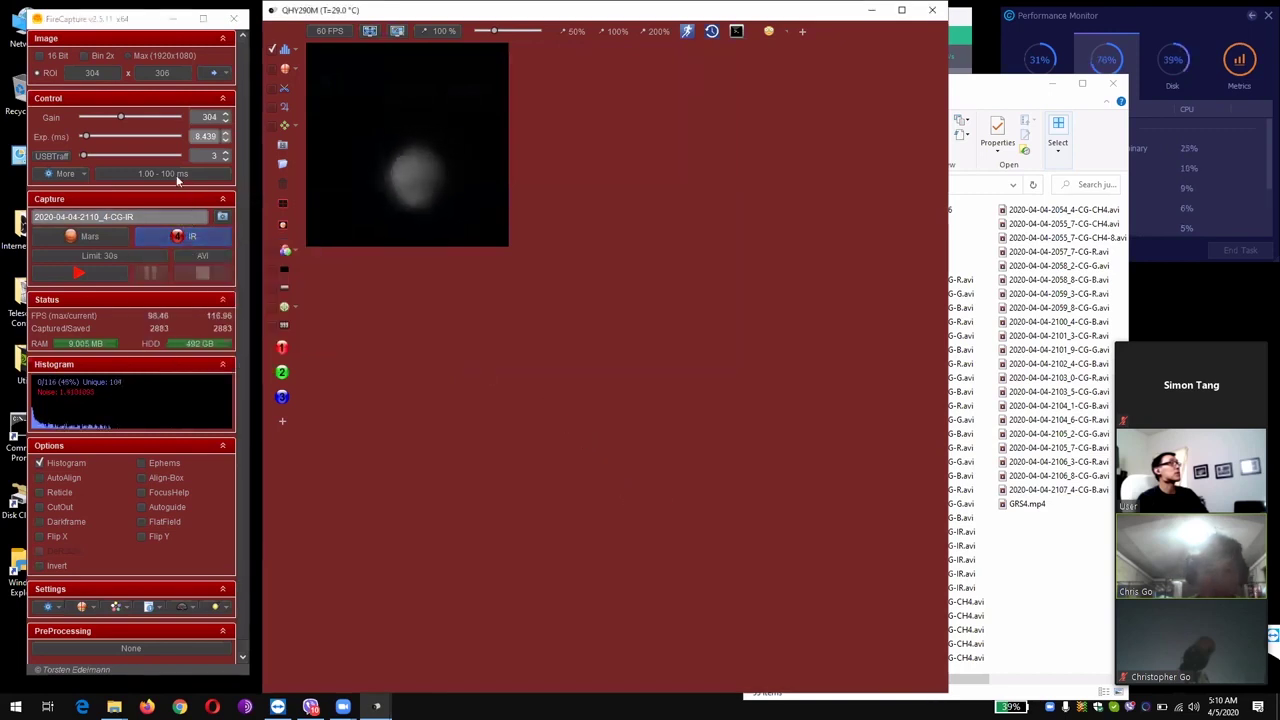
Step: Change the Mars capture filter from IR to green, followed by red
click(208, 245)
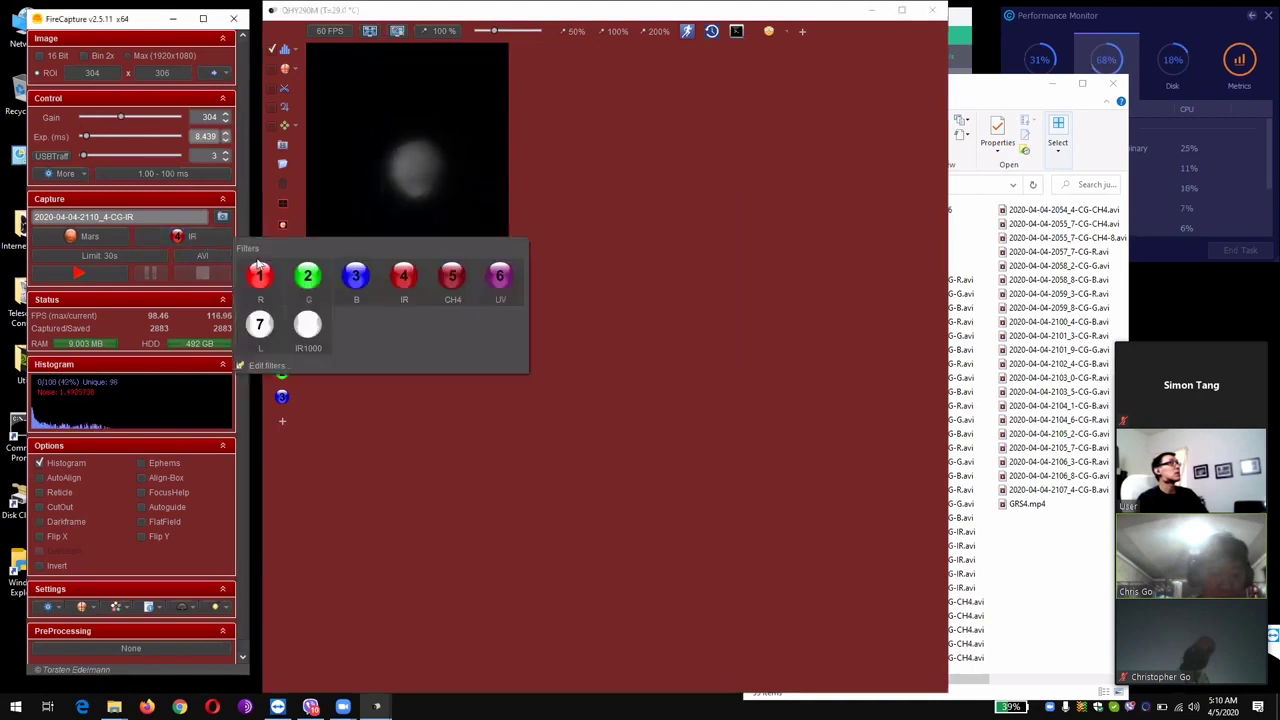
click(312, 283)
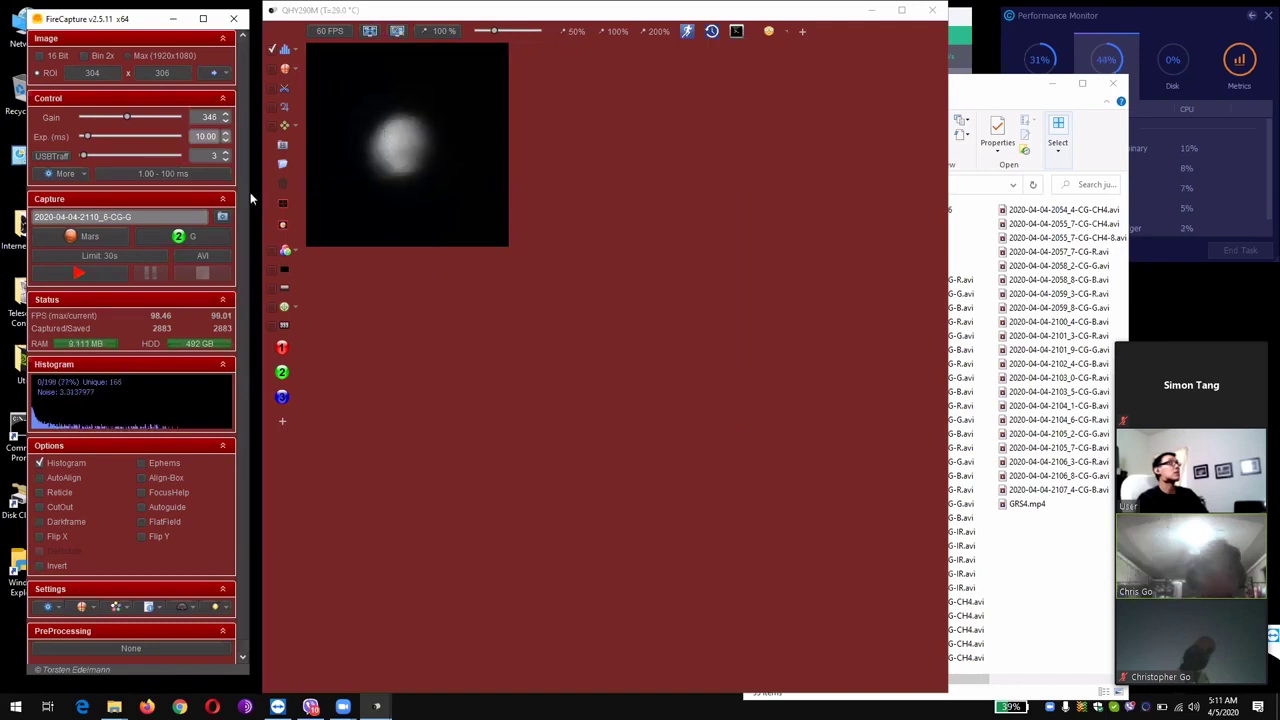
click(185, 236)
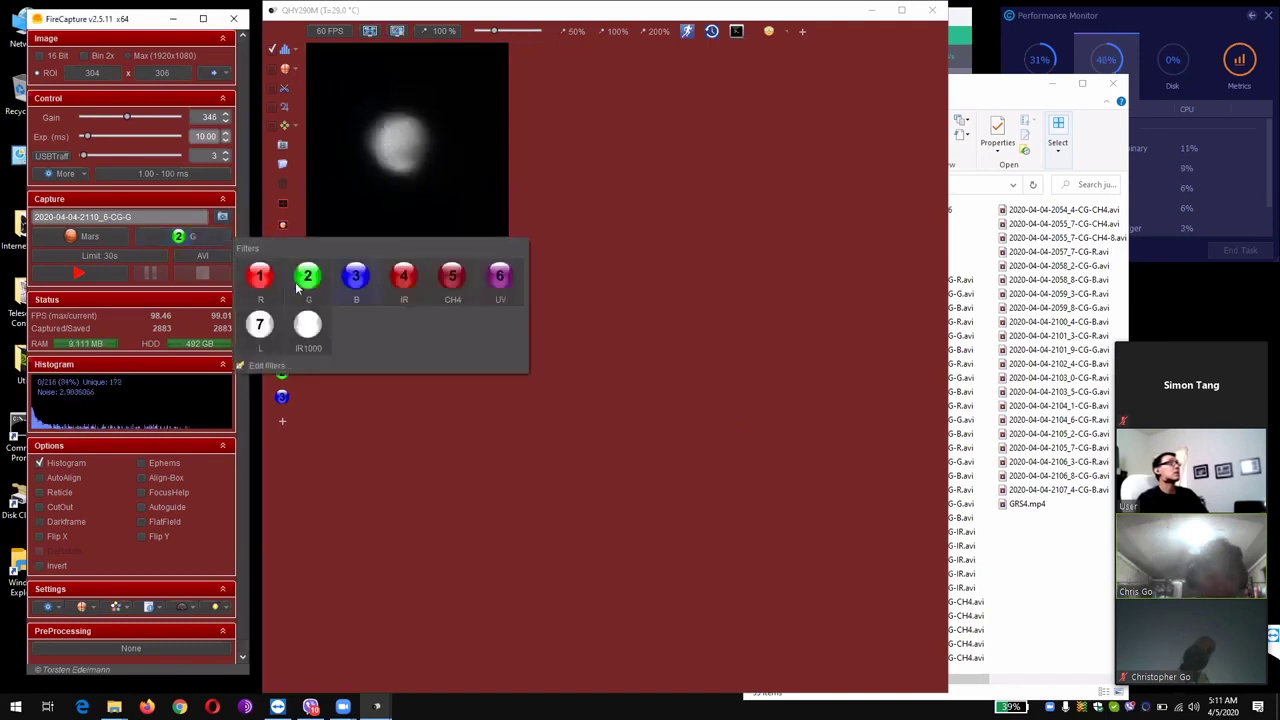
click(259, 276)
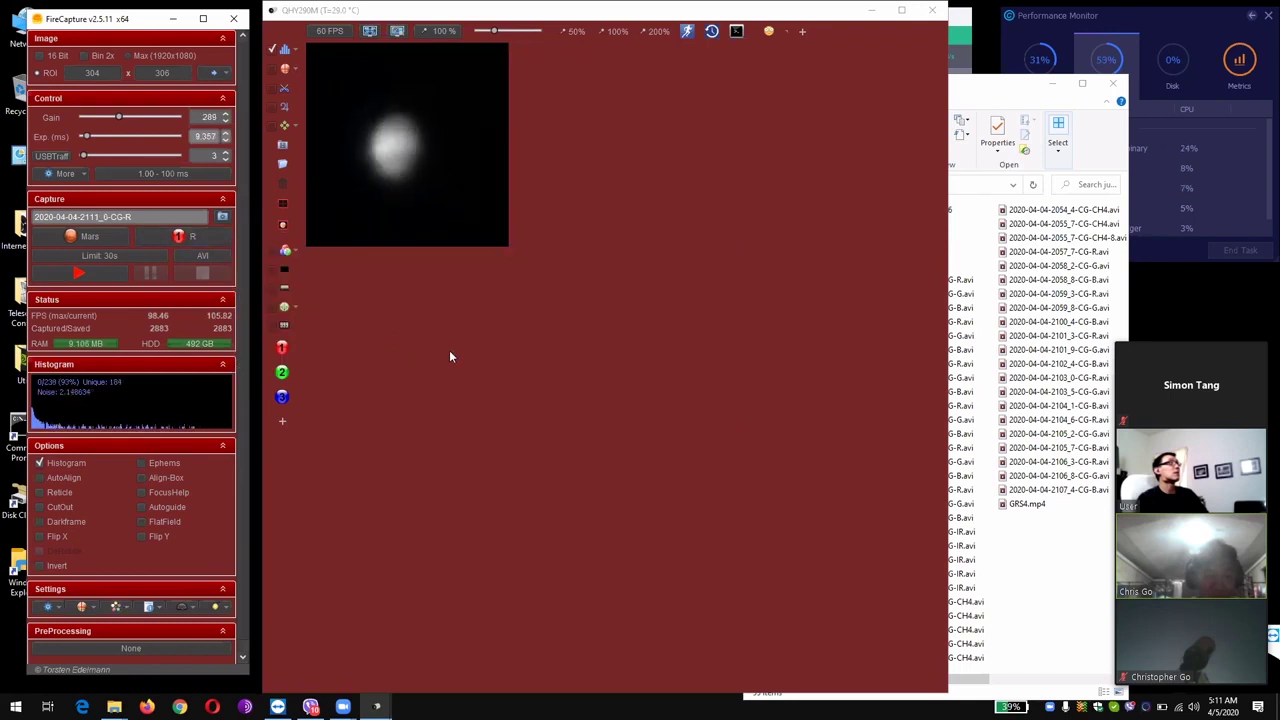
Step: Set the capture limit of the Mars red filter to 40 seconds
click(99, 255)
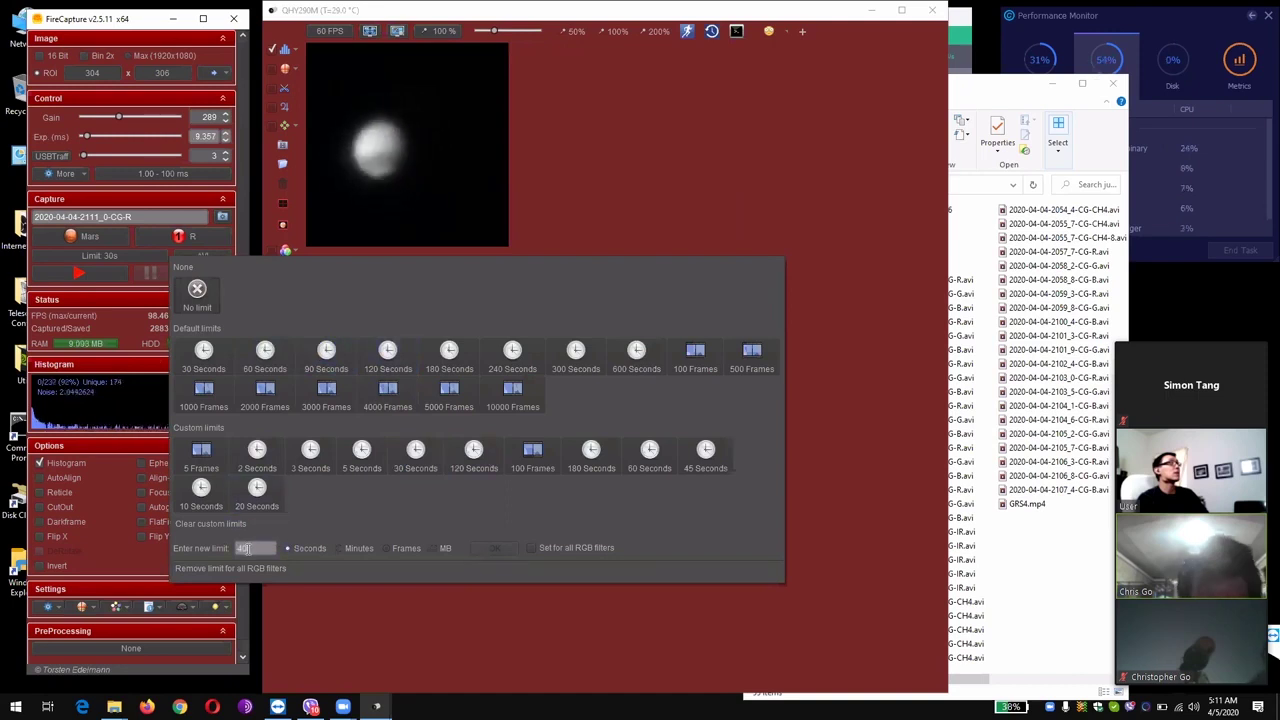
text(40)
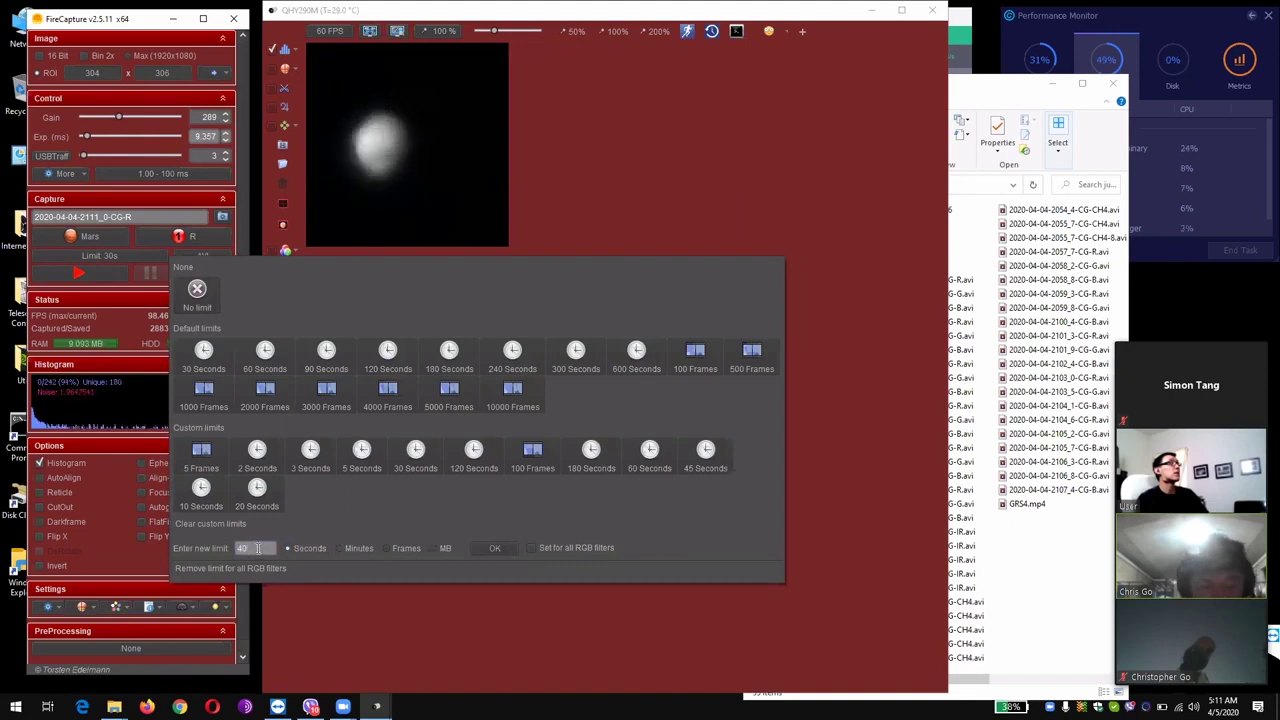
click(496, 548)
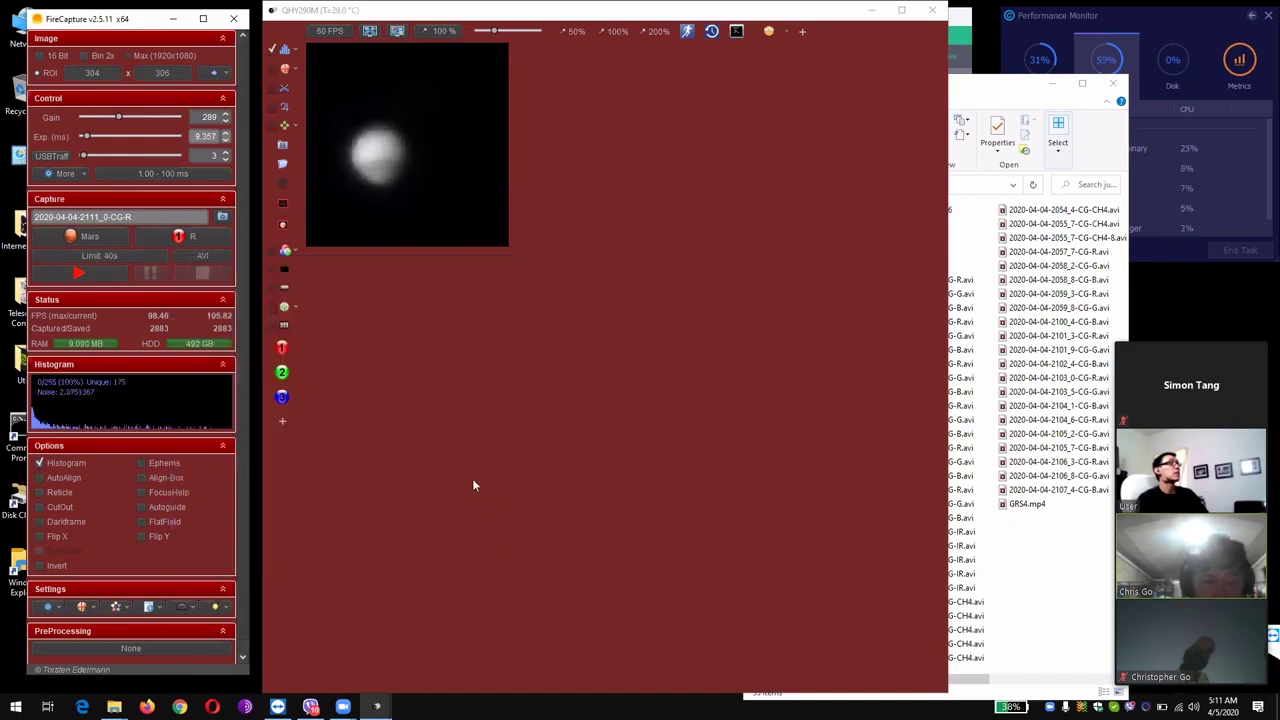
Step: Set the capture limit of the Mars red filter to 45 seconds
click(128, 258)
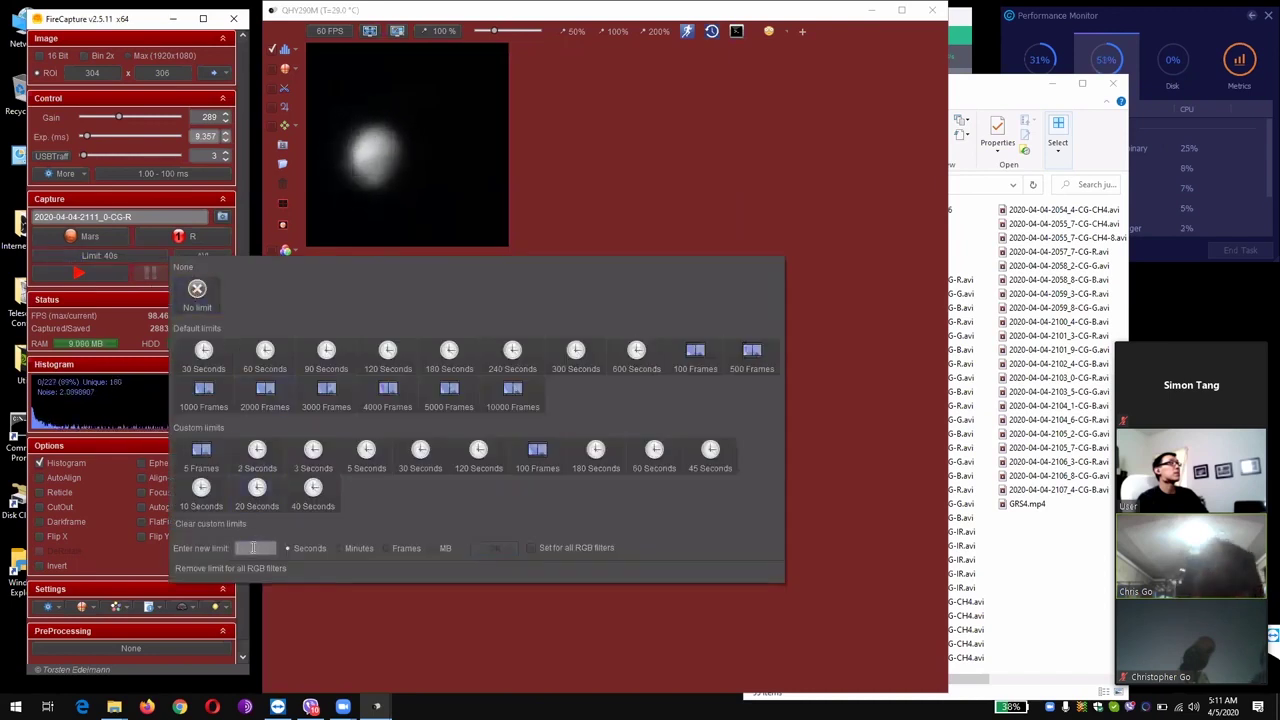
text(45)
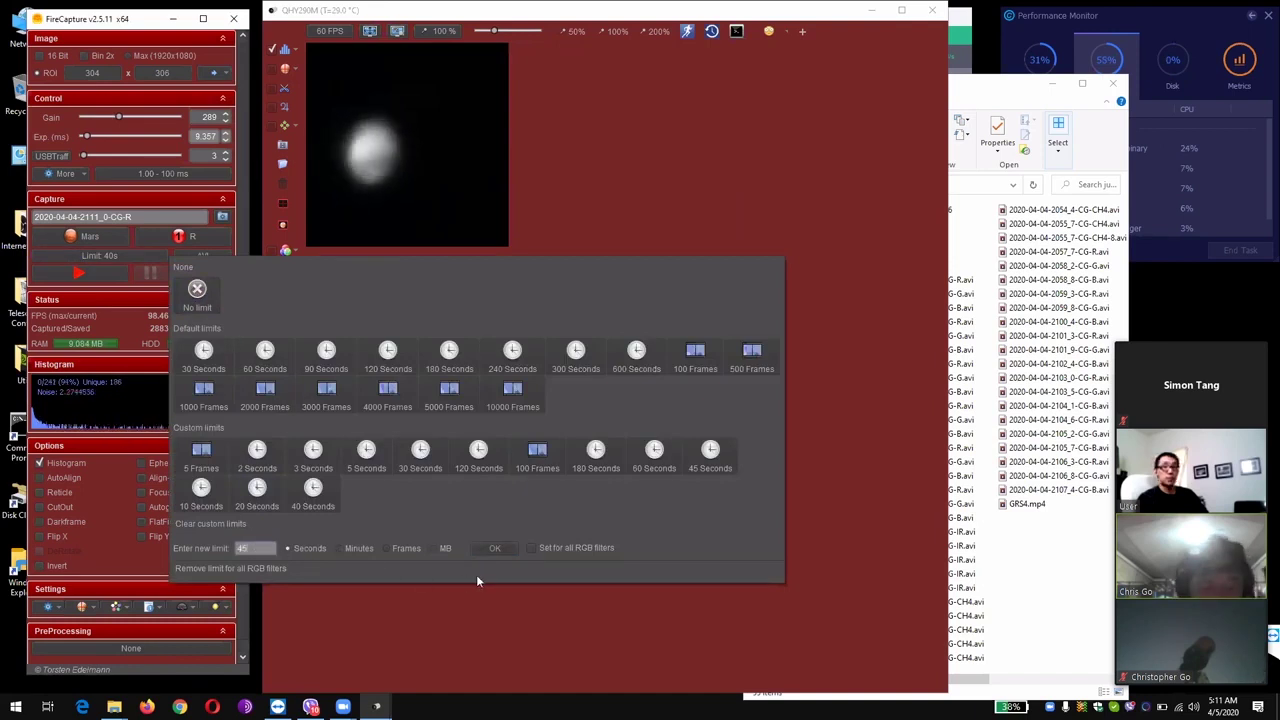
click(495, 548)
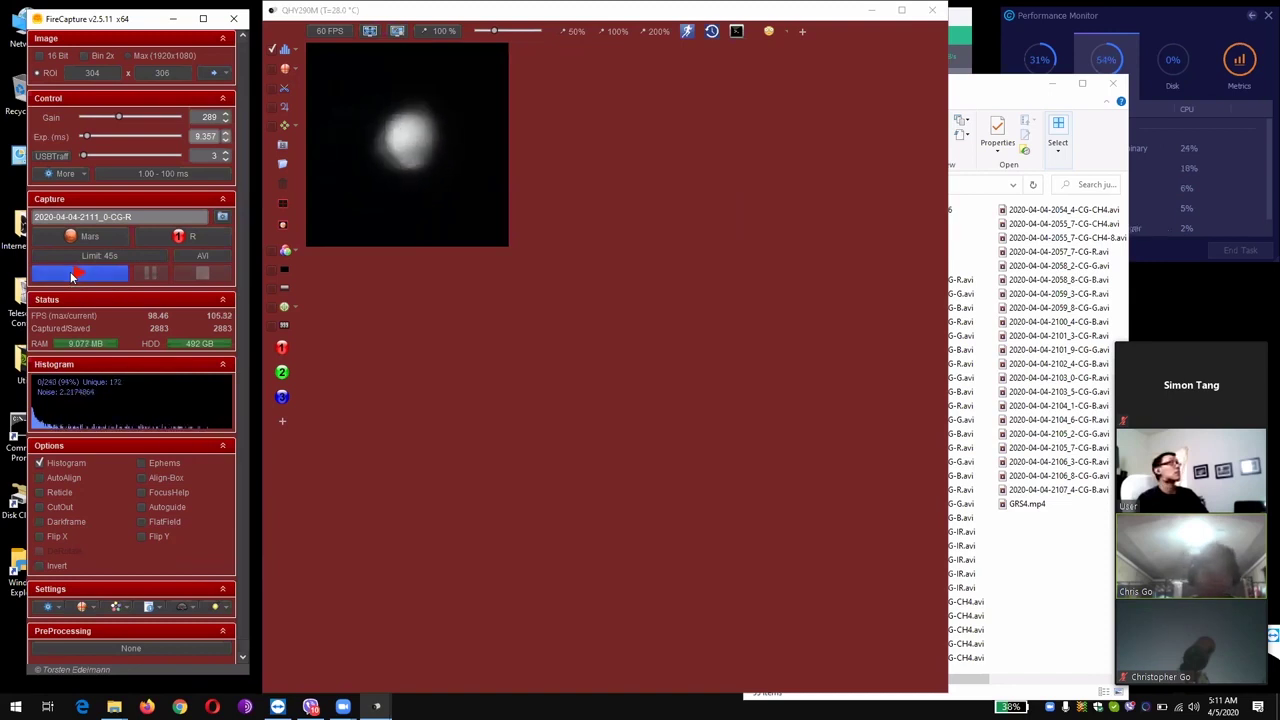
Step: Record an RGB series of Mars starting in red, and cancel the series during the green recording
click(72, 274)
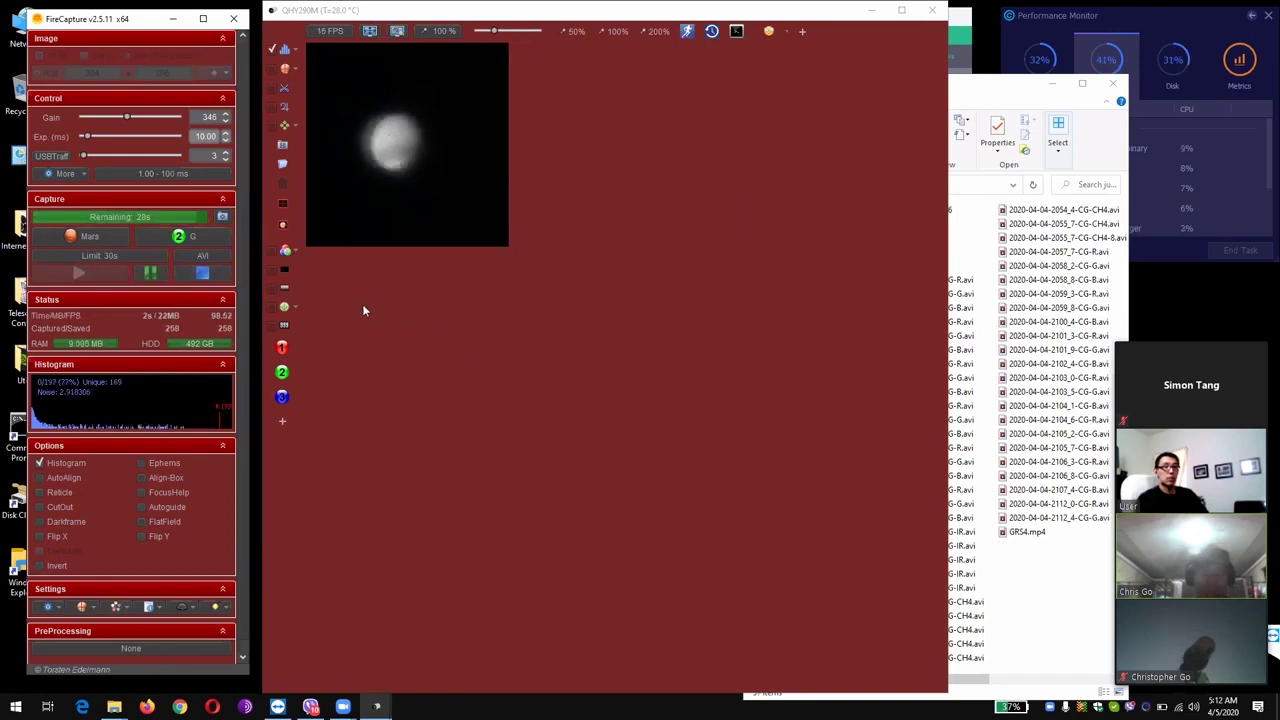
click(221, 278)
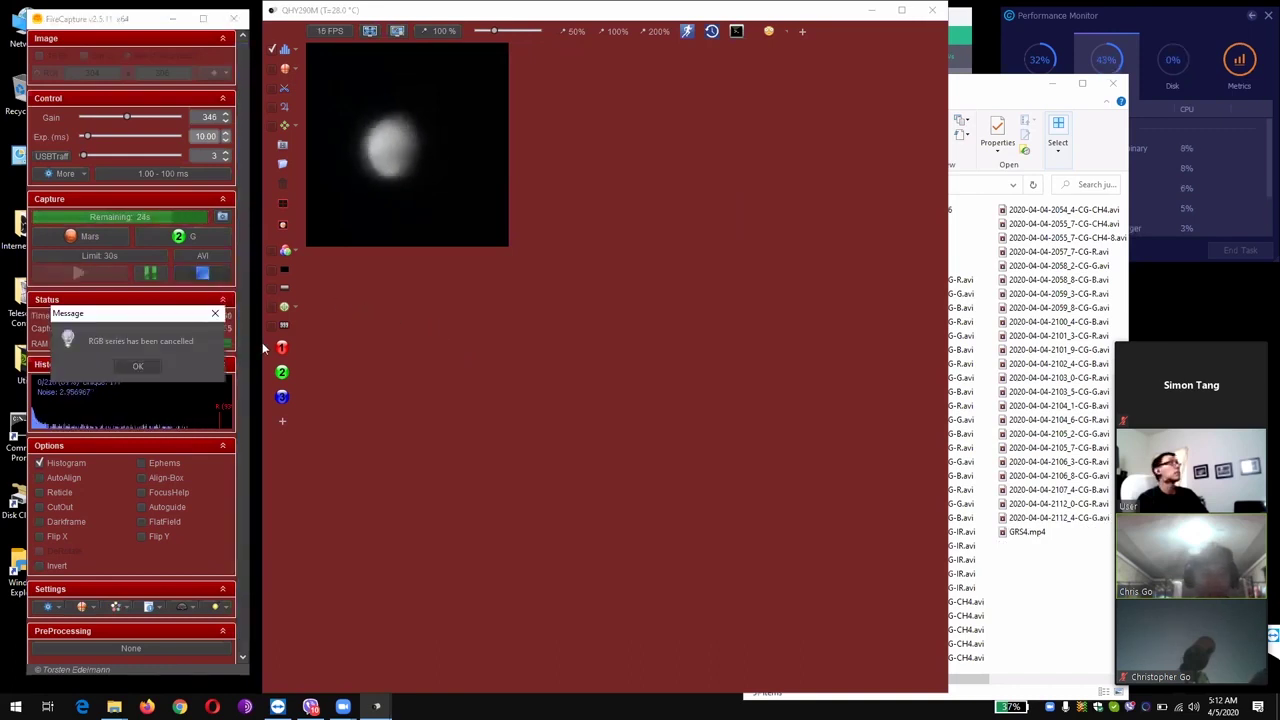
click(137, 368)
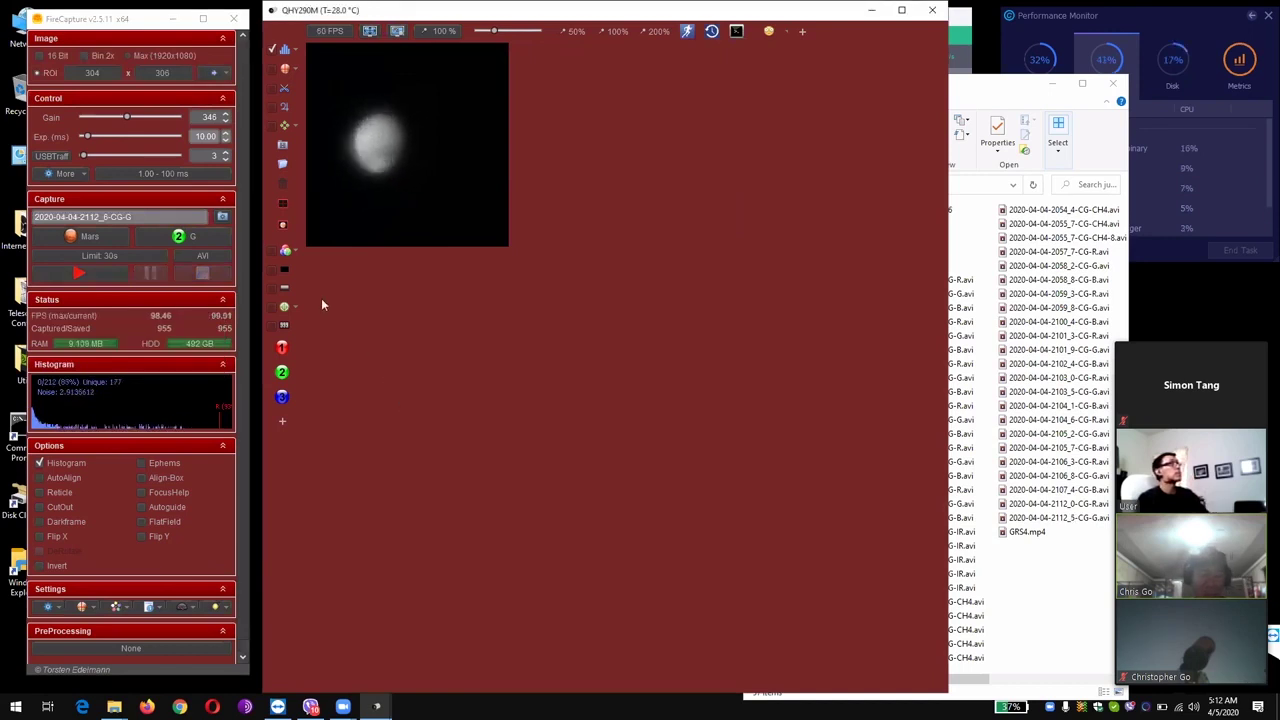
Step: Return to the red filter and start a new Mars capture at the 45-second limit
click(205, 236)
click(252, 273)
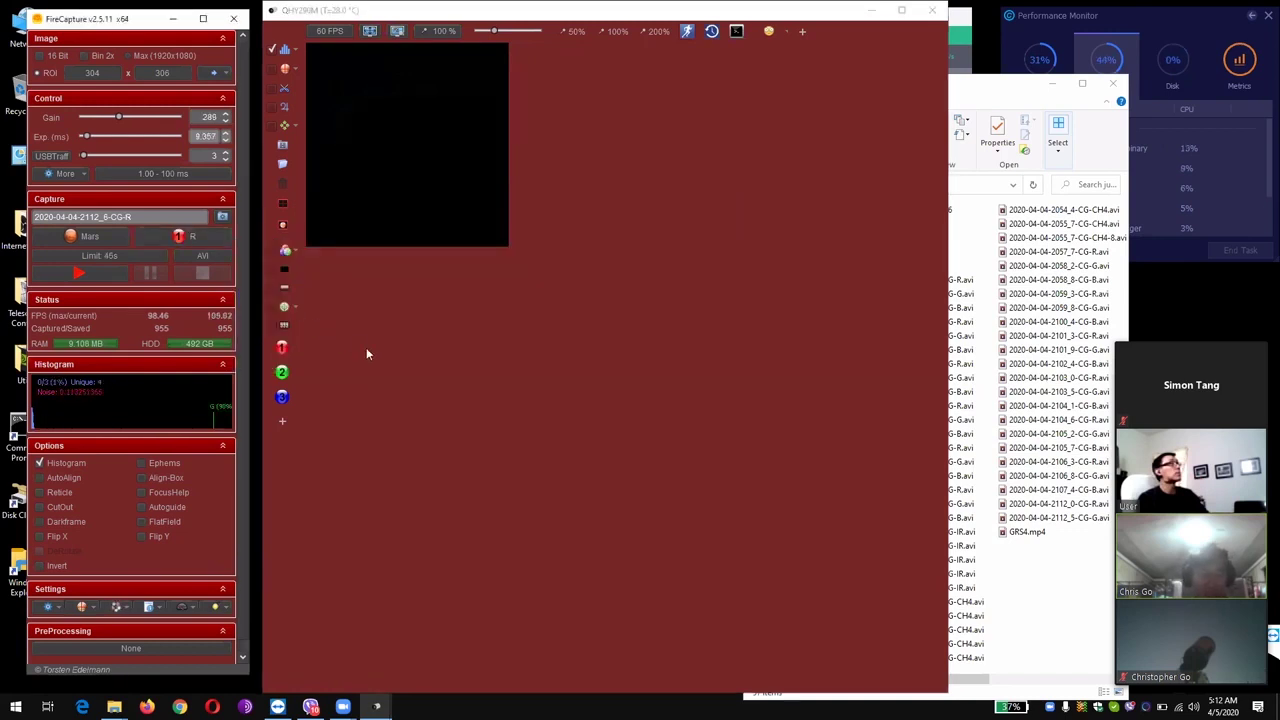
click(84, 274)
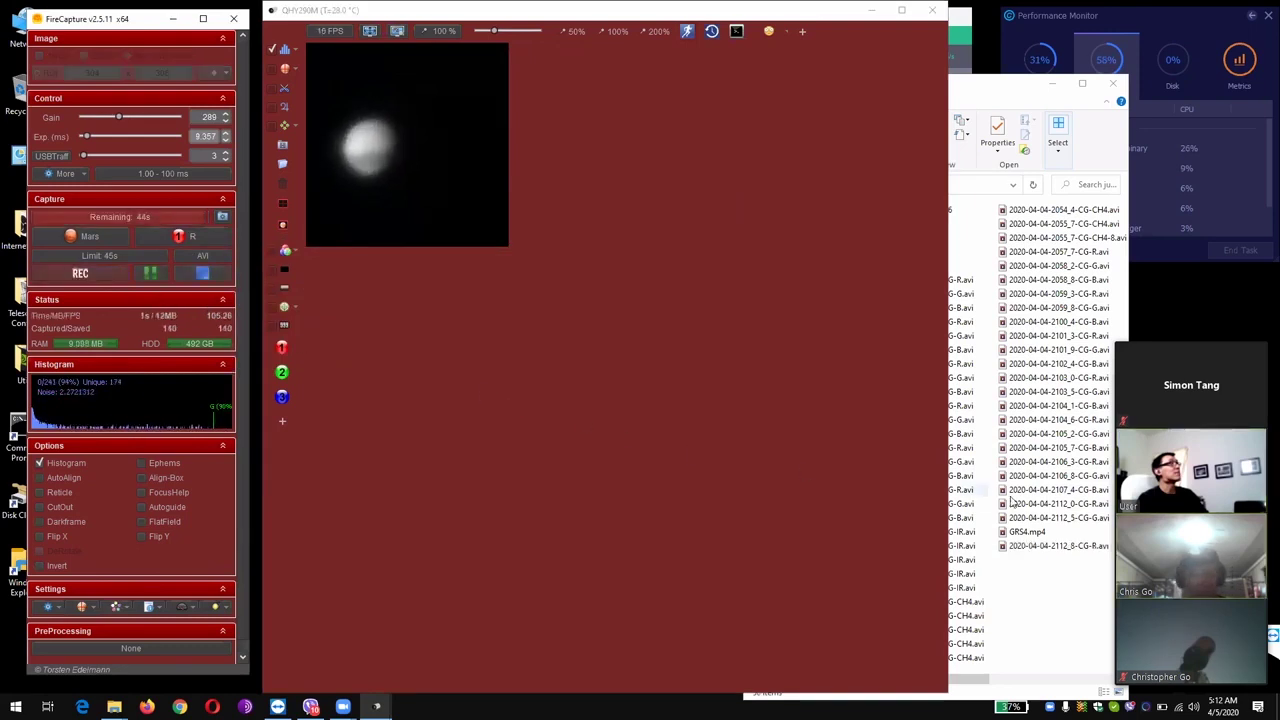
click(1090, 505)
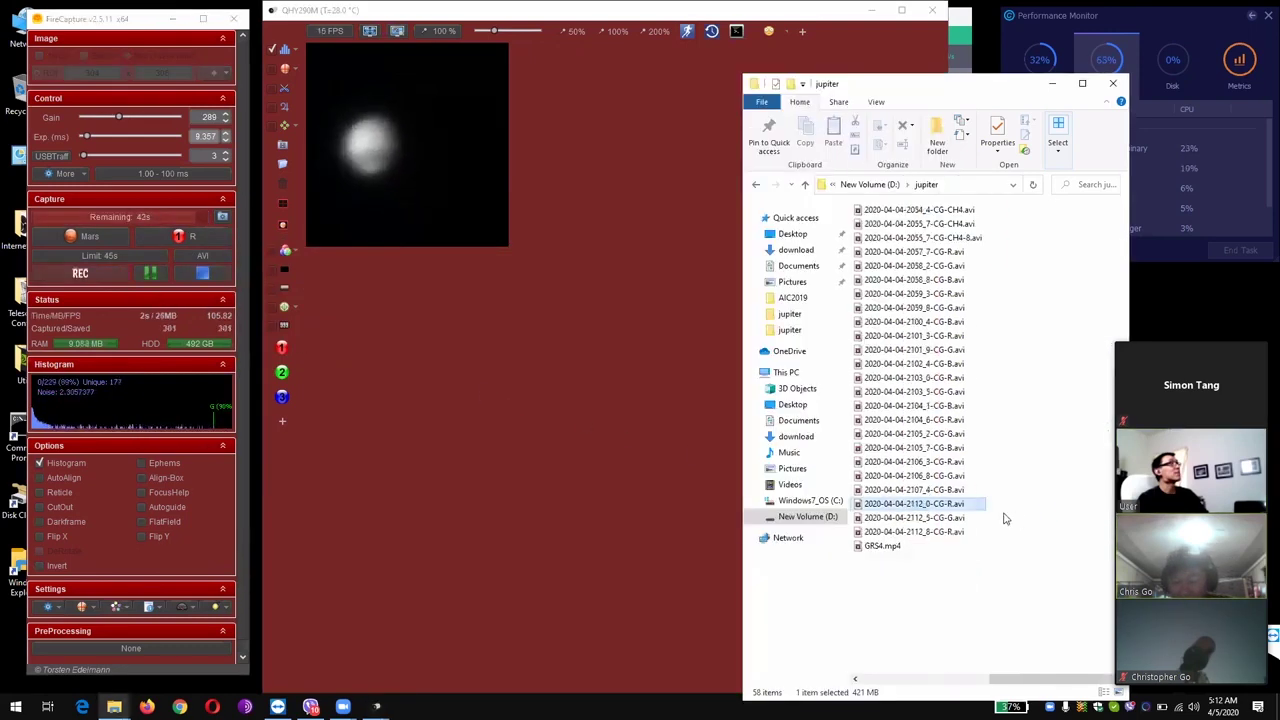
shift+click(960, 518)
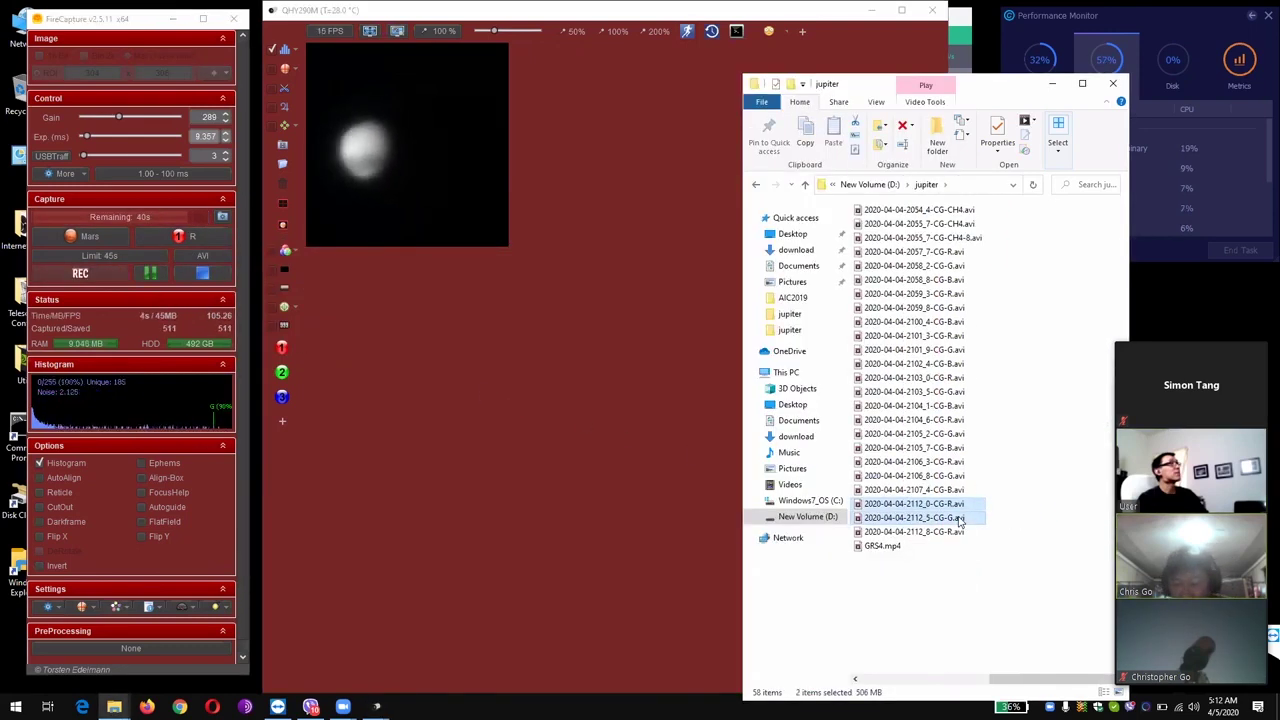
key(Delete)
key(Return)
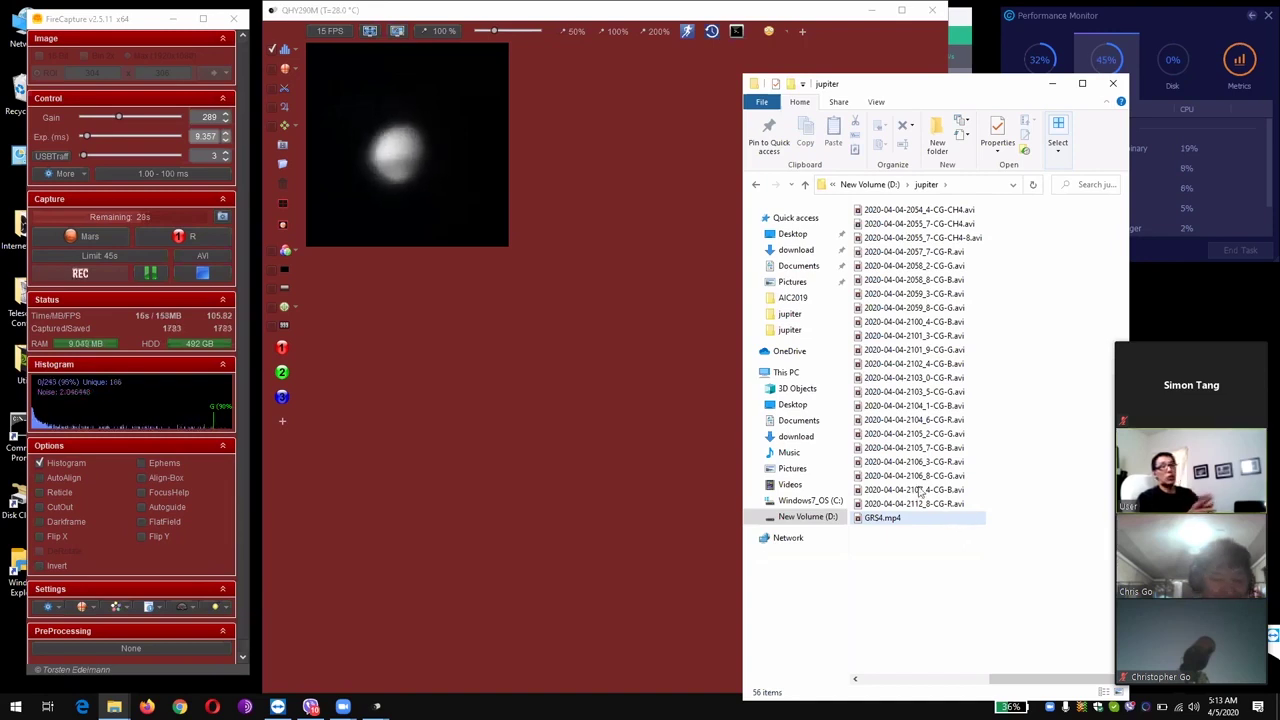
Step: Lower the Mars red filter's gain to 287 and start another RGB series
click(226, 121)
click(226, 121)
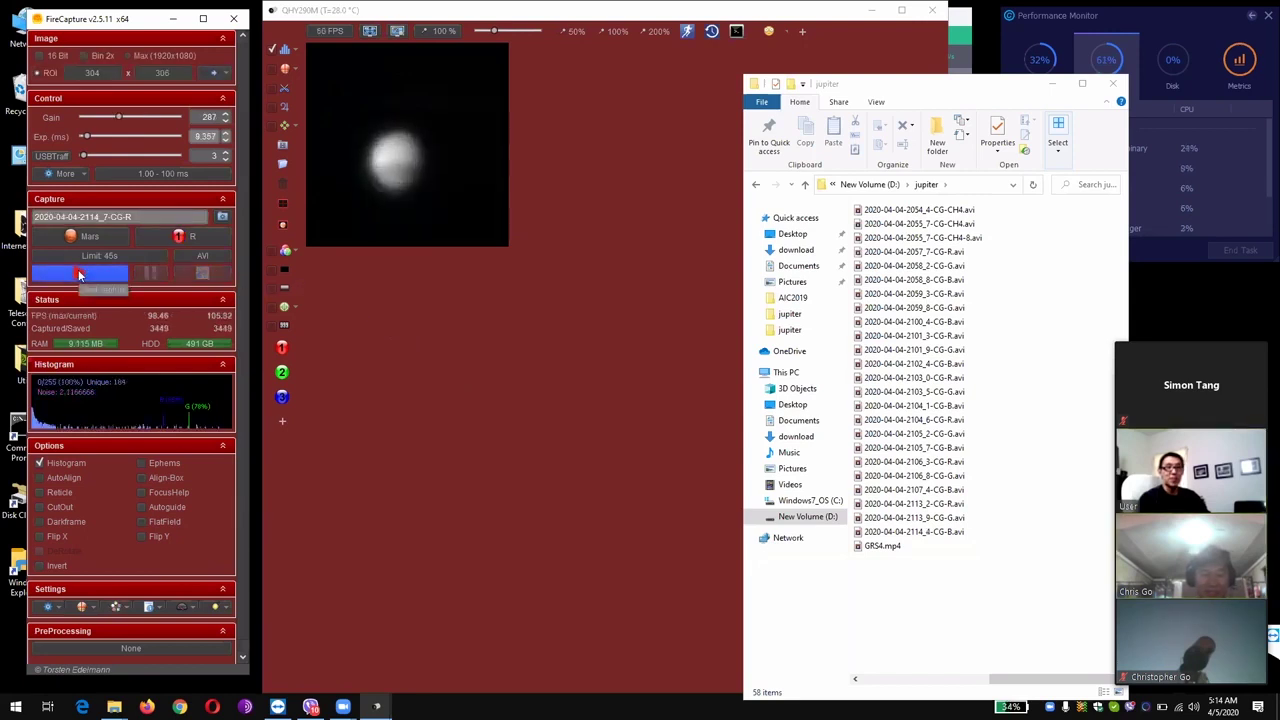
click(80, 275)
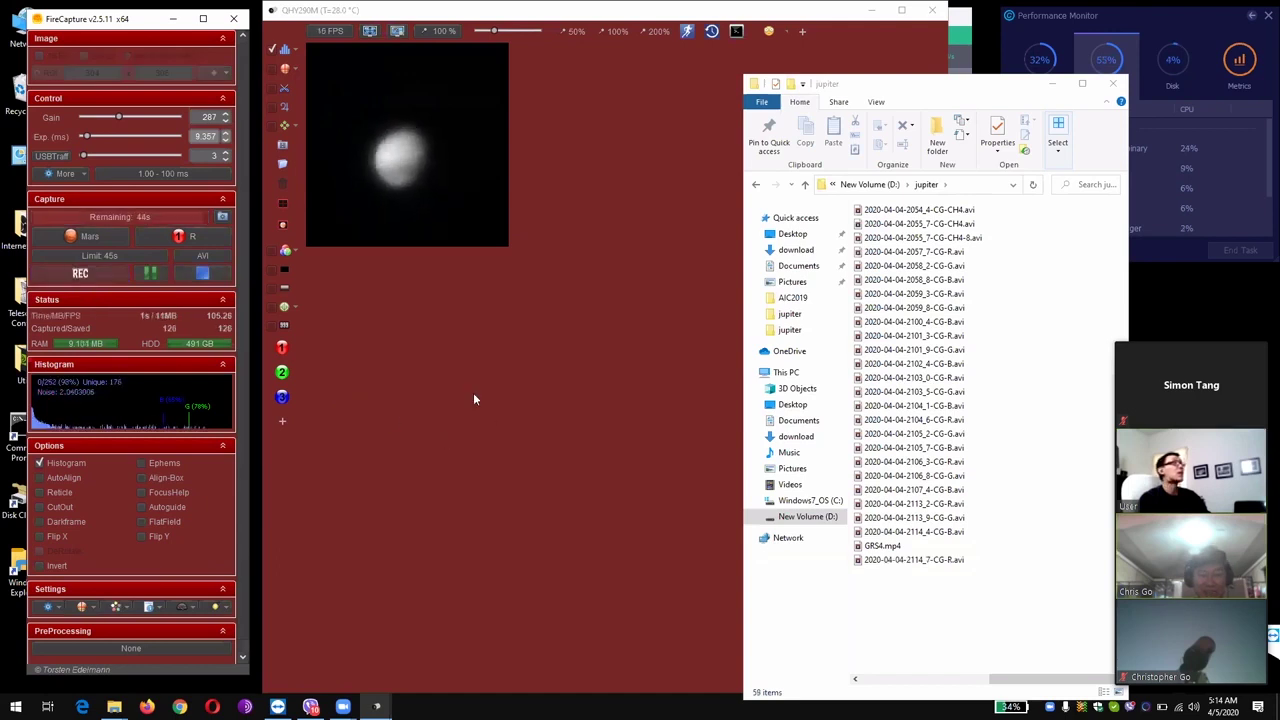
Step: Lower the red filter's gain to 280 during the red recording, and record a further RGB series of Mars once this one ends
click(226, 113)
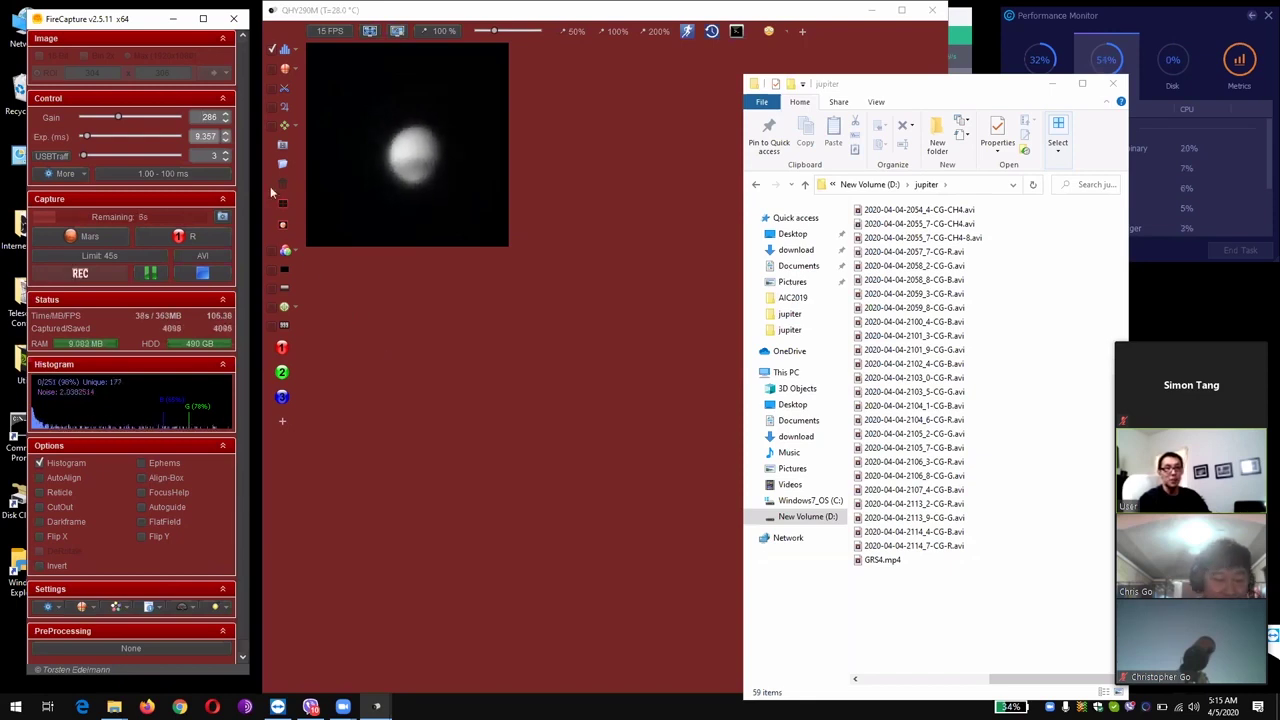
click(226, 121)
click(226, 121)
click(226, 121)
click(226, 121)
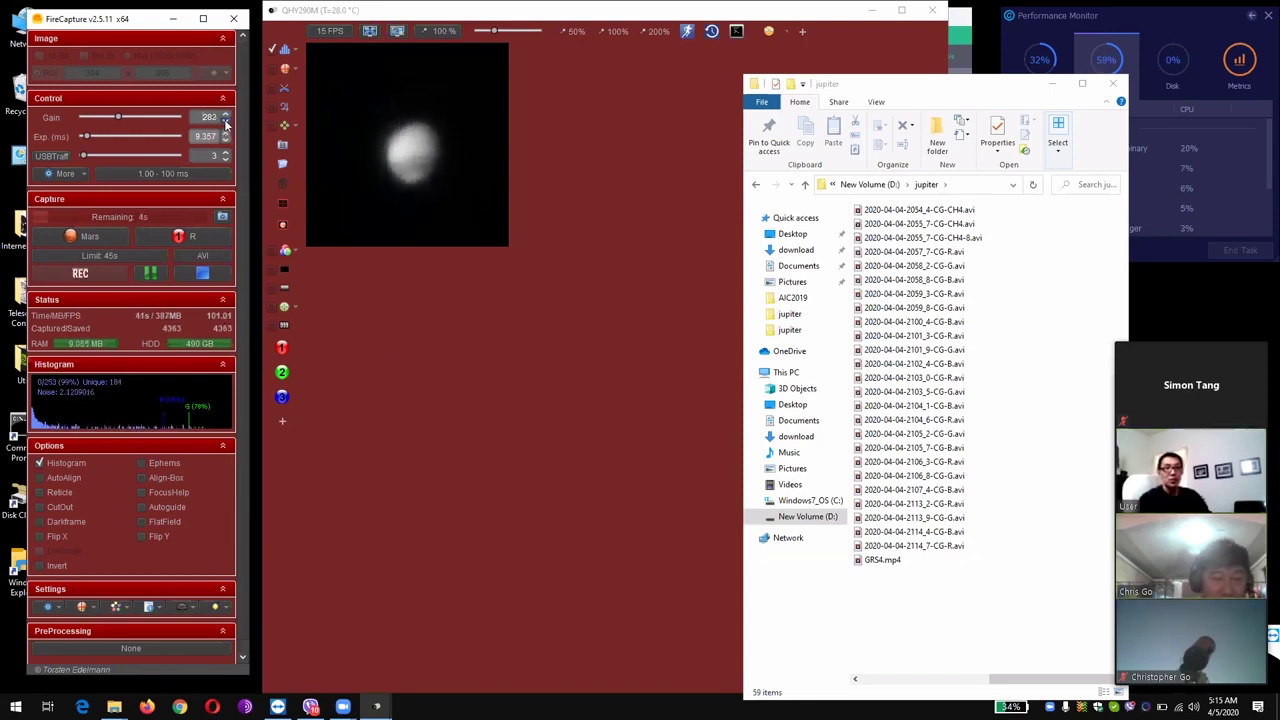
click(226, 121)
click(226, 121)
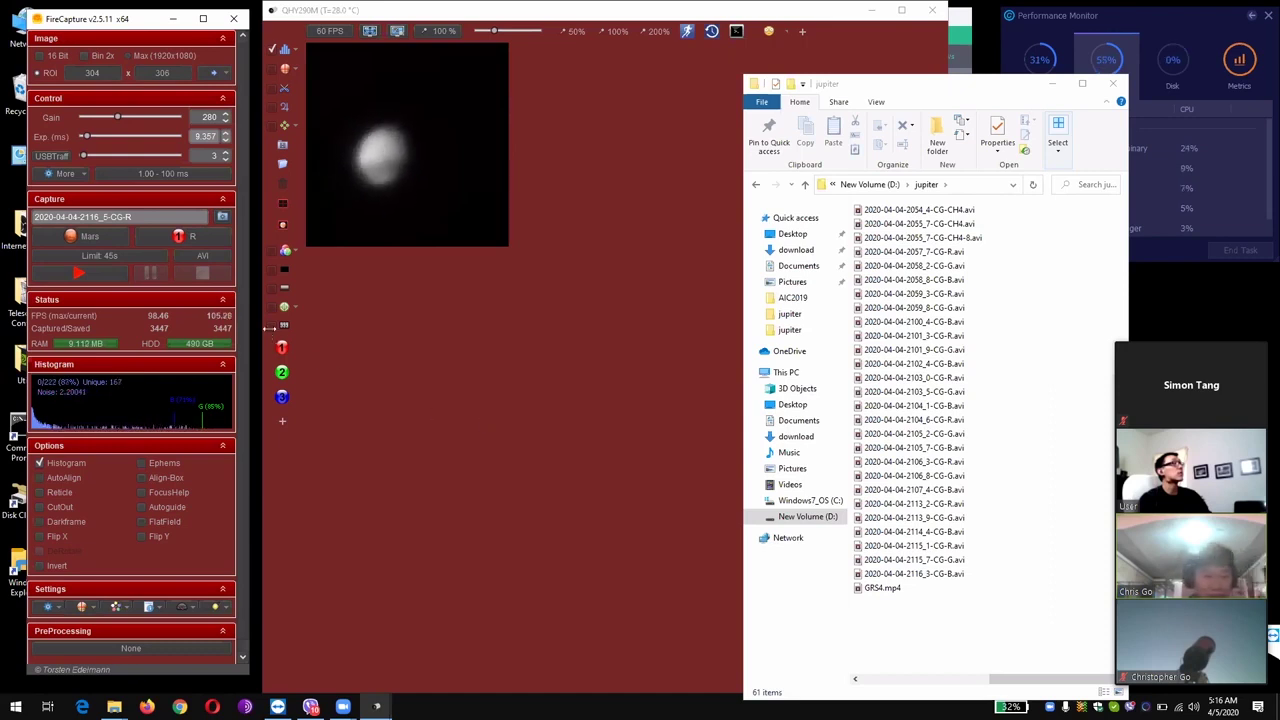
click(88, 278)
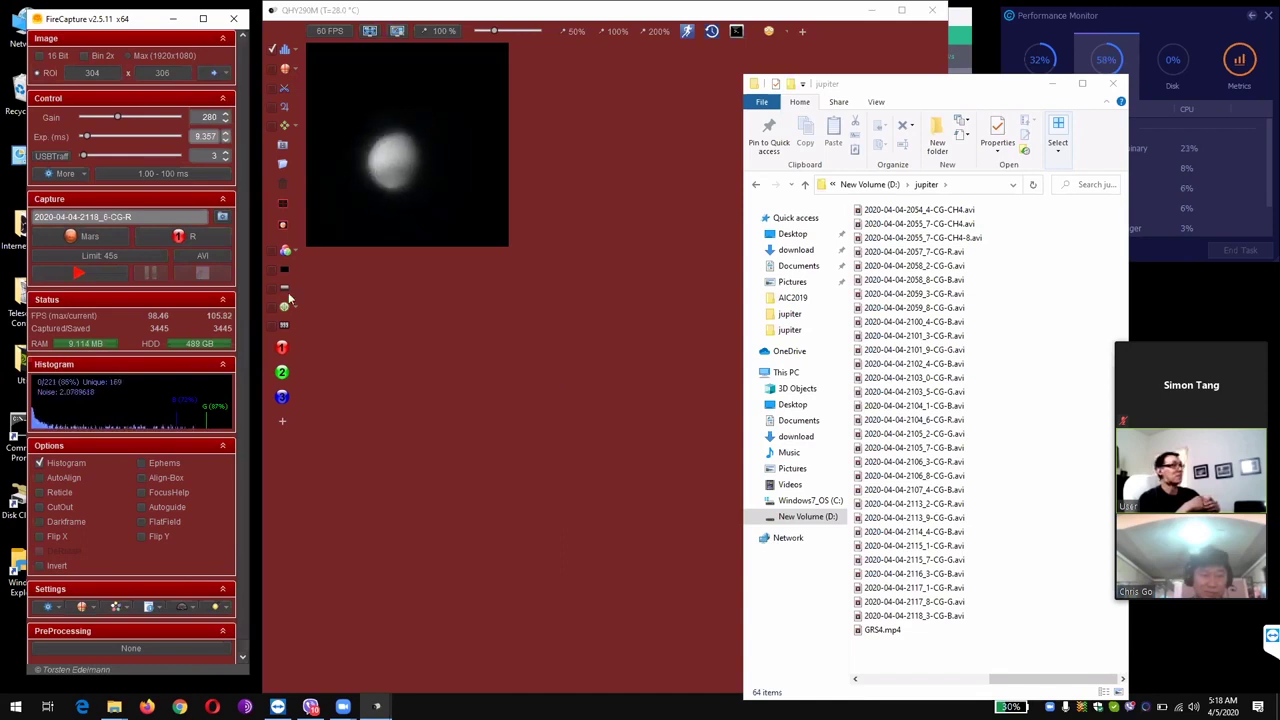
Step: Start a 30-second Mars capture through the IR filter and adjust its gain to 291 during recording
click(182, 236)
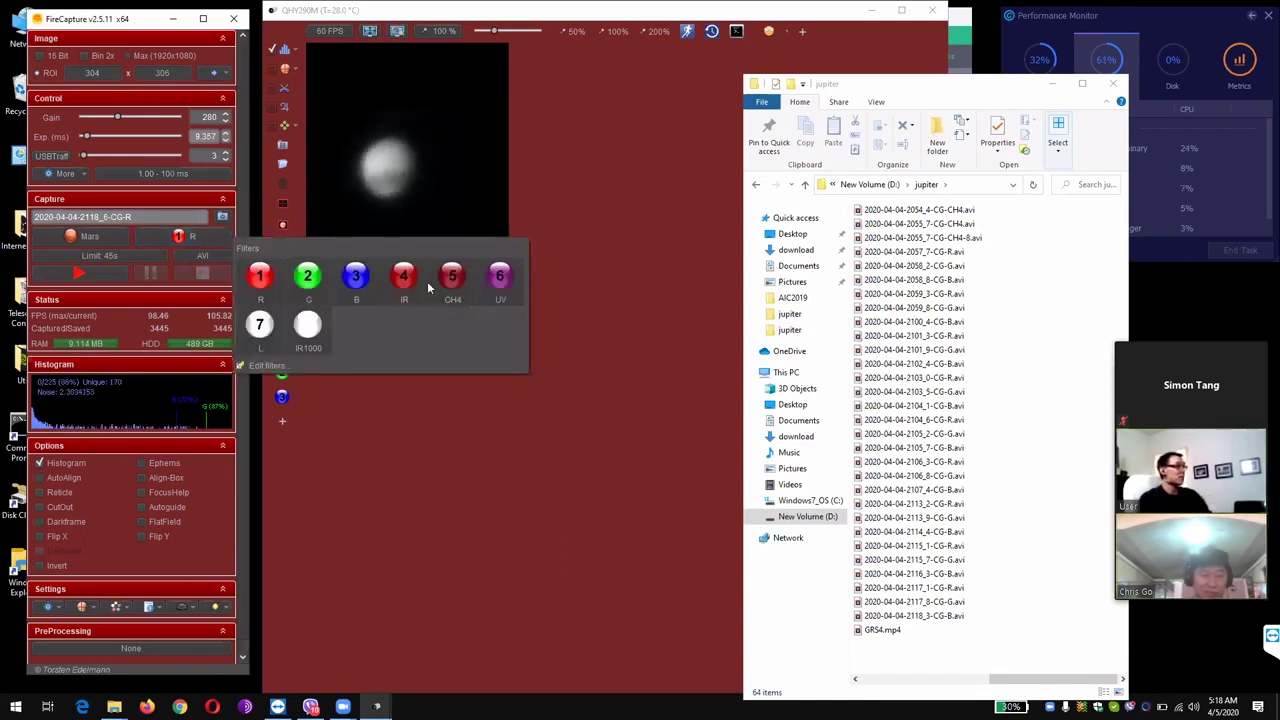
click(403, 285)
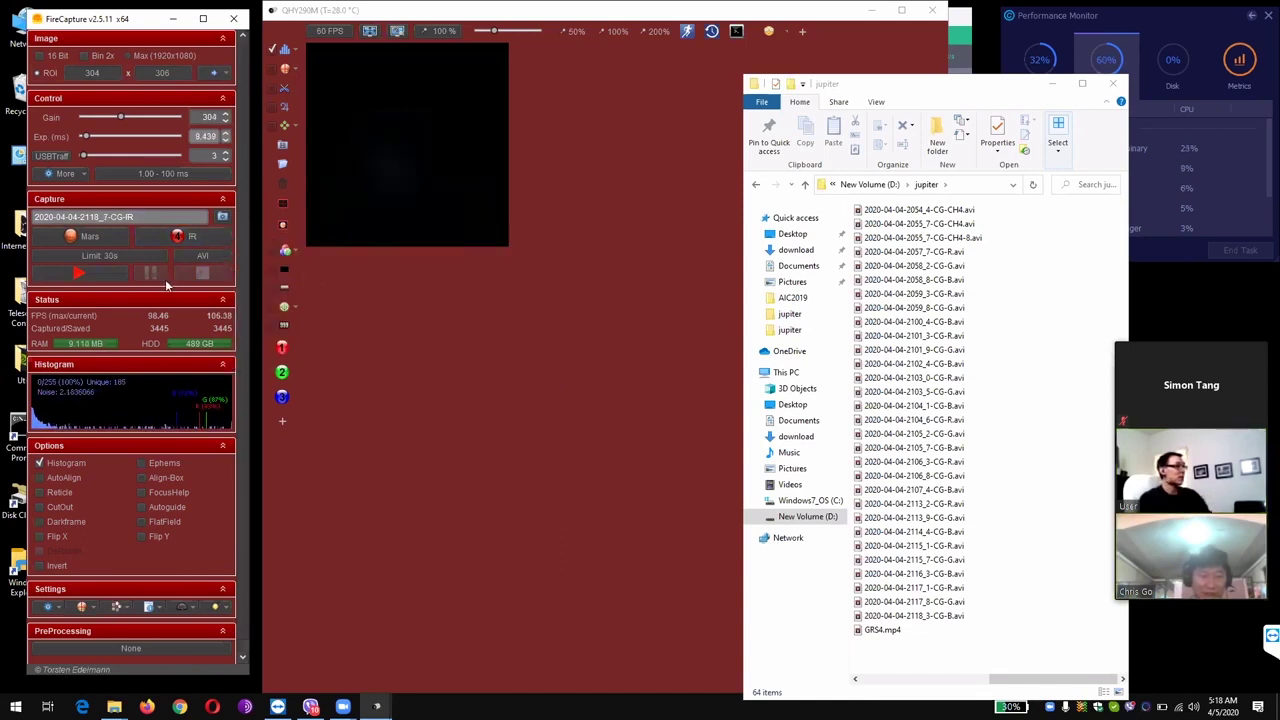
click(87, 276)
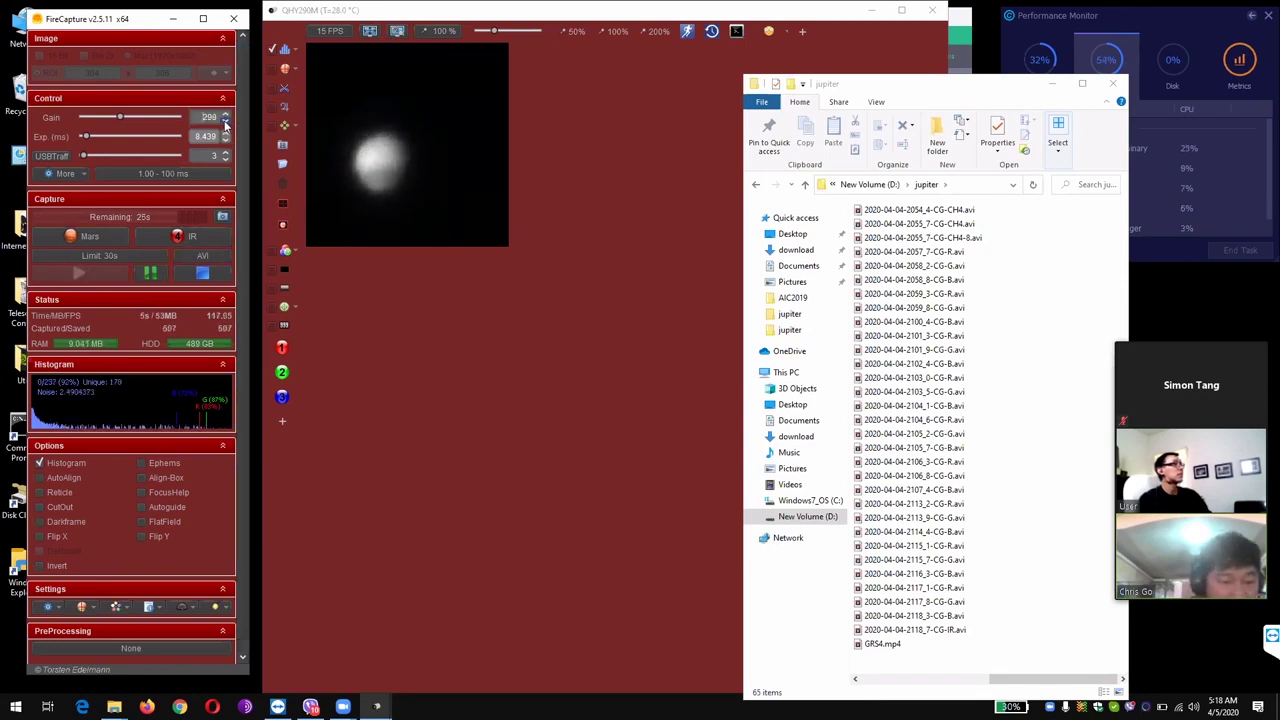
click(225, 122)
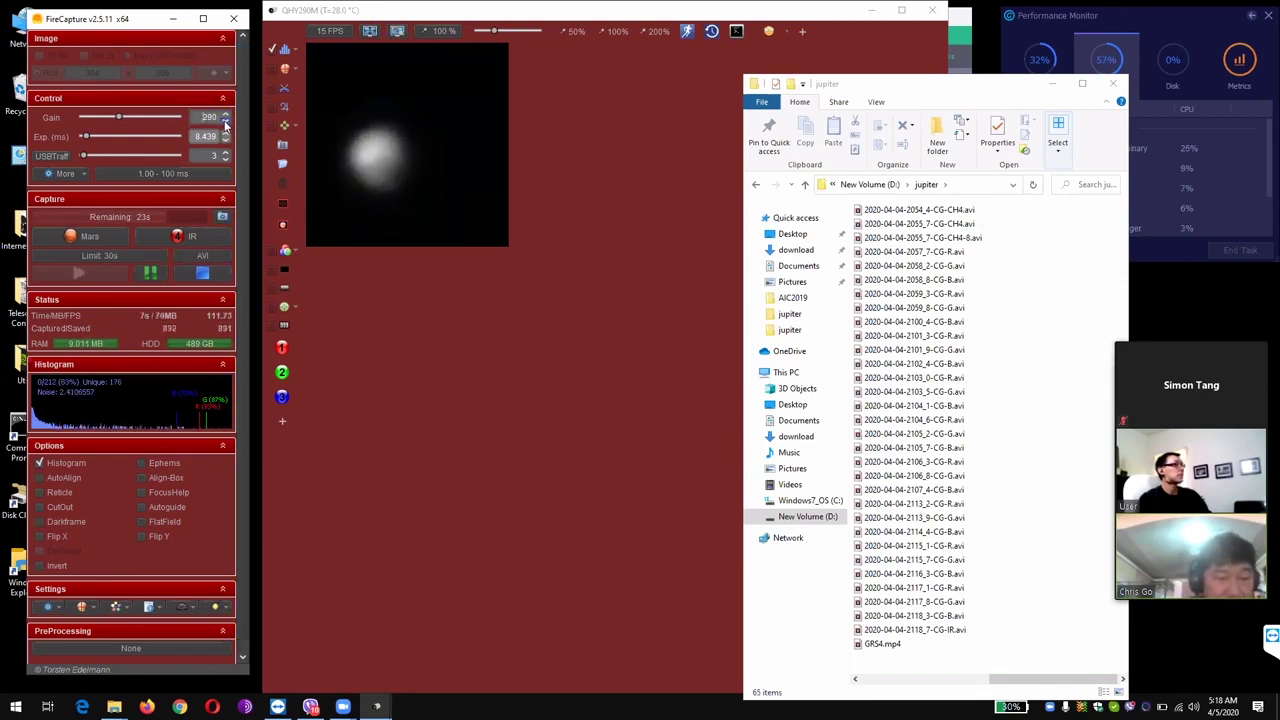
click(226, 118)
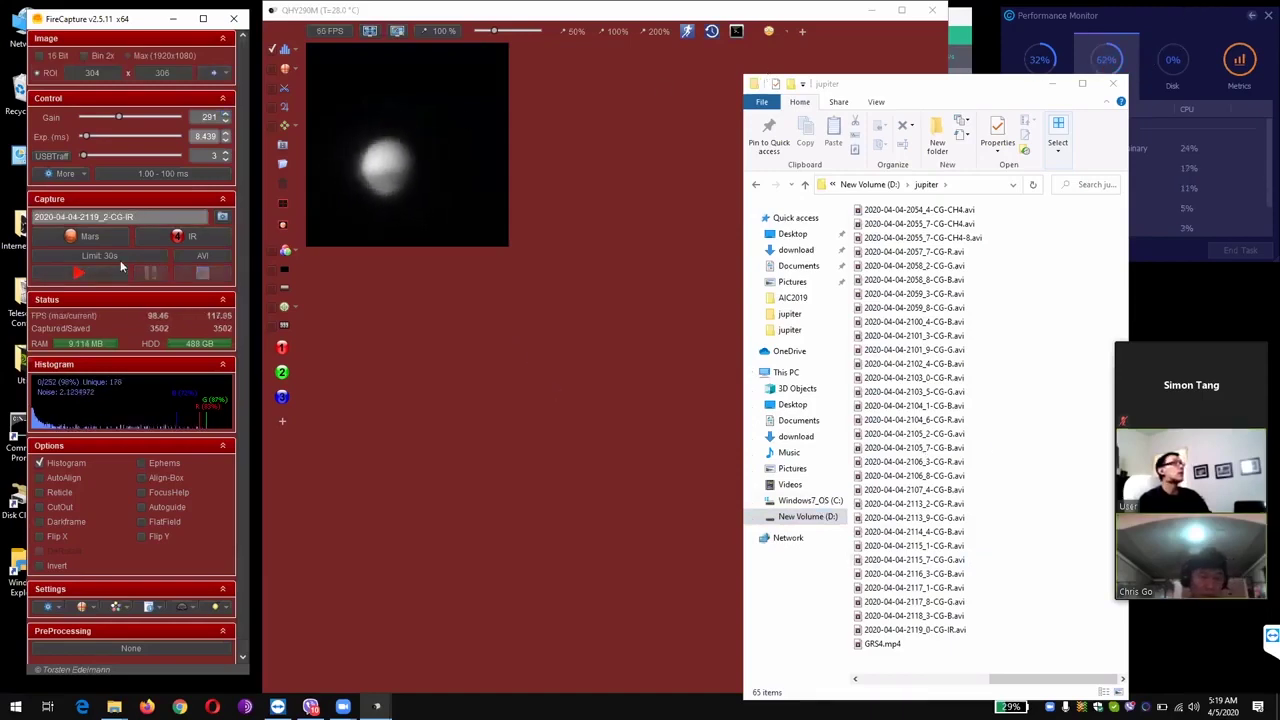
Step: Record two more 30-second IR captures of Mars and bring the full video list in the jupiter folder into view
click(79, 272)
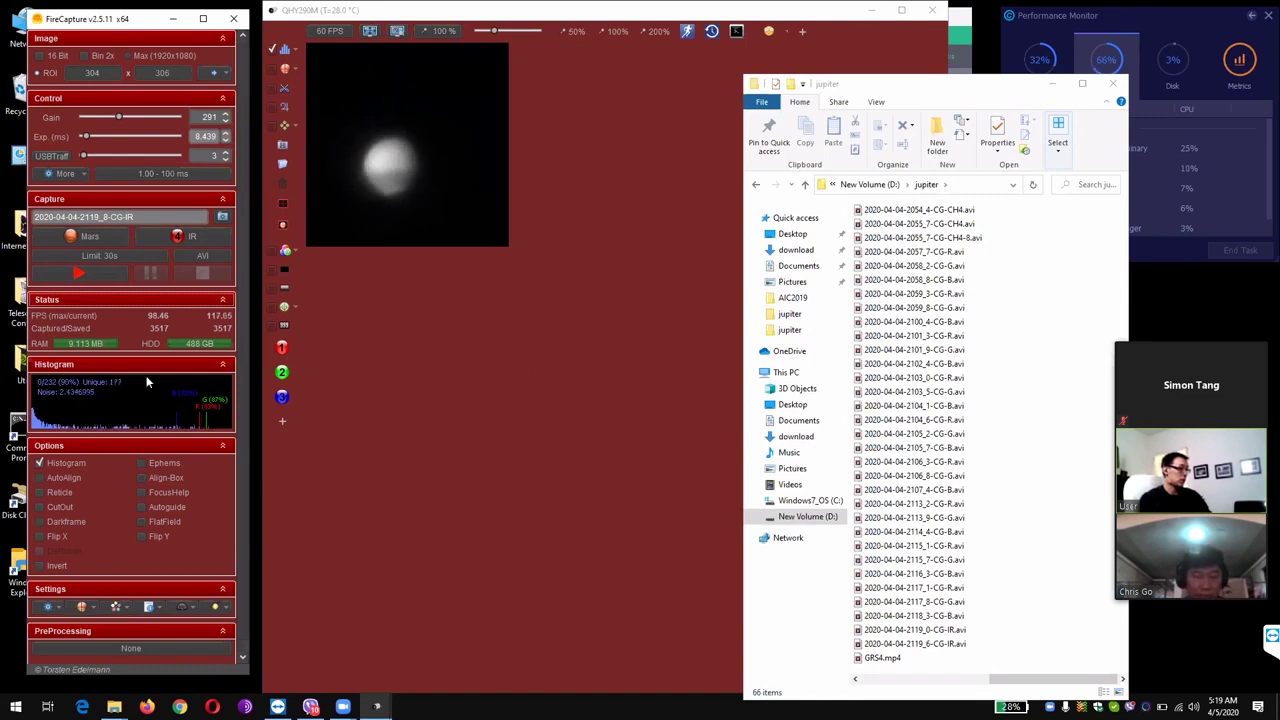
click(104, 278)
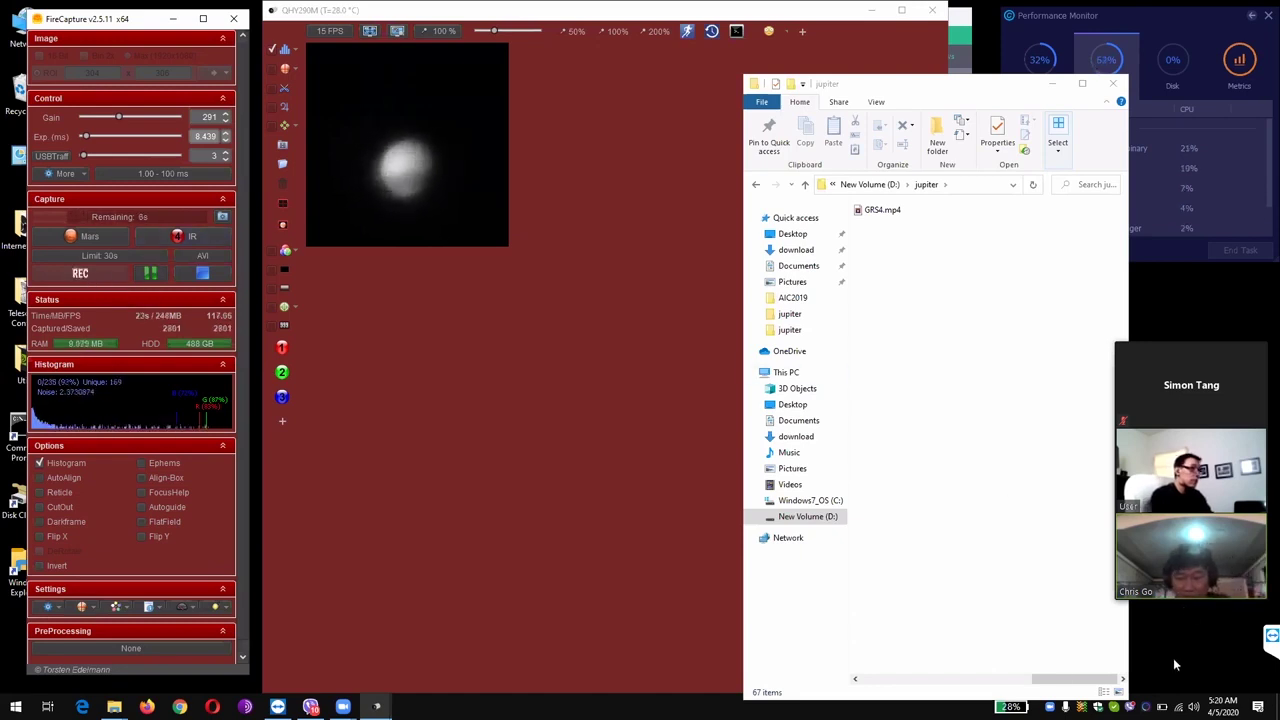
drag(1053, 684, 959, 684)
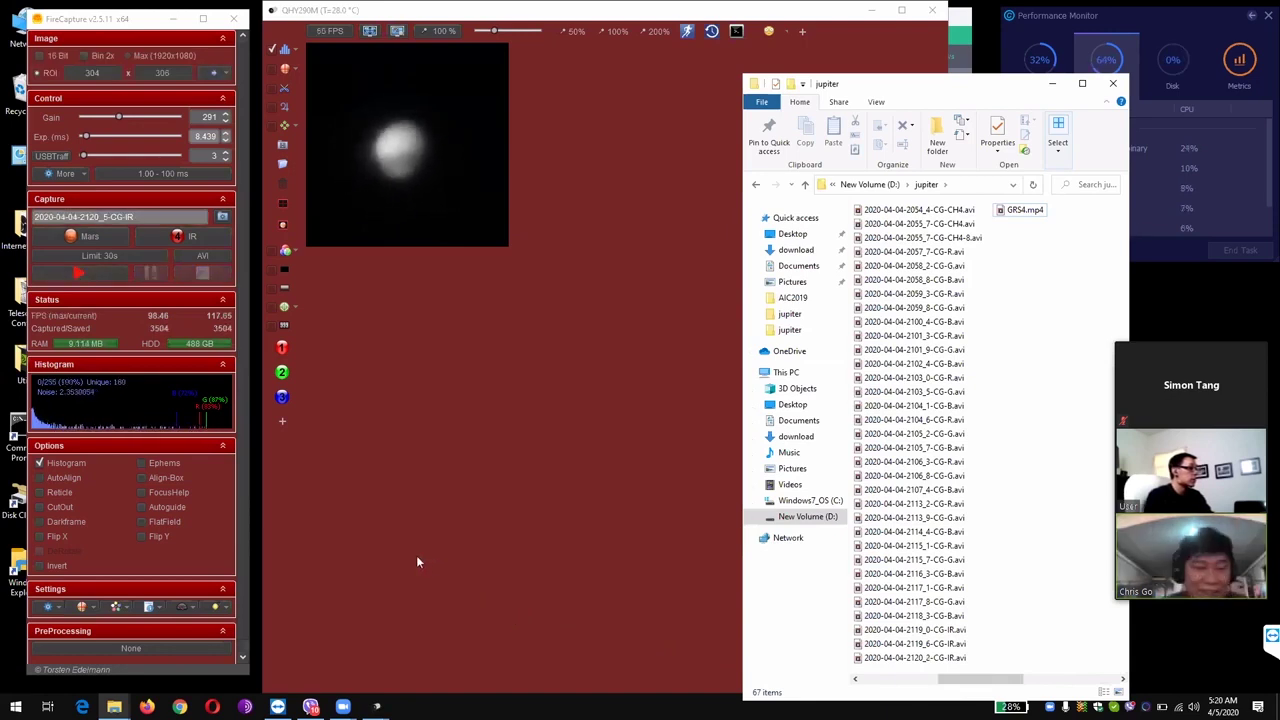
Step: Open the motorized filter wheel settings and initialize the ASCOM filter wheel
click(48, 606)
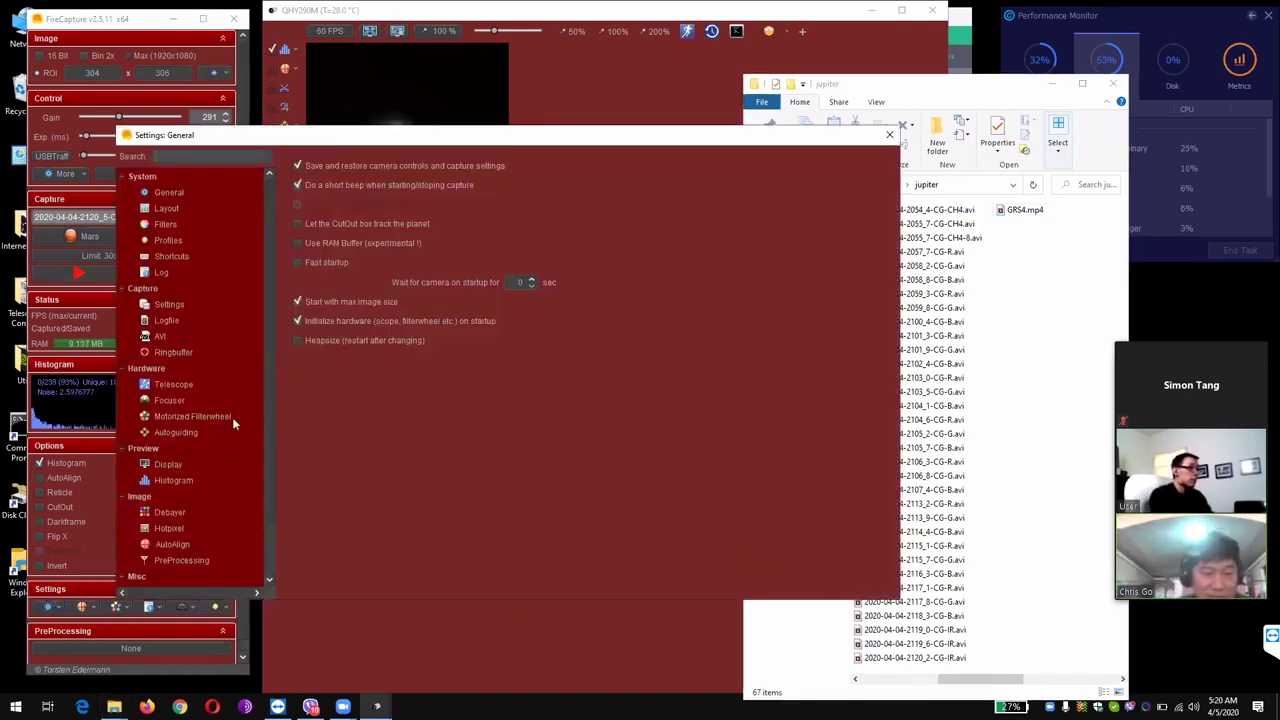
click(231, 418)
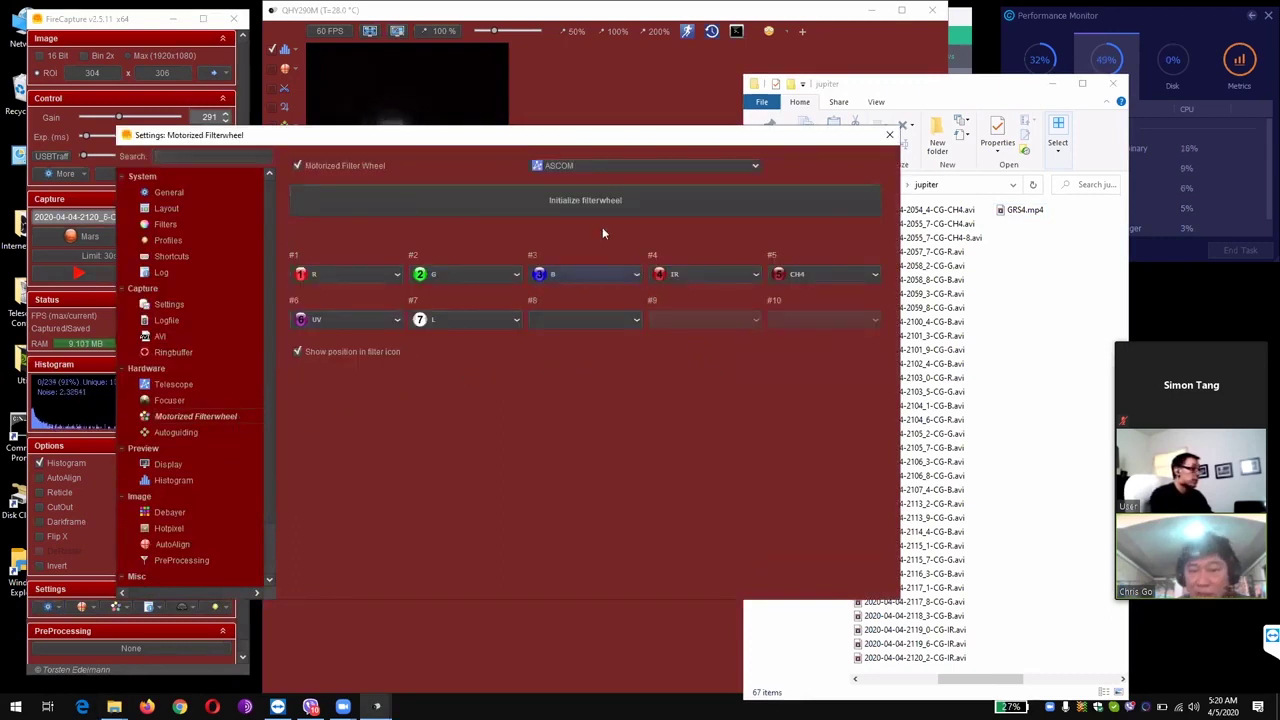
click(585, 203)
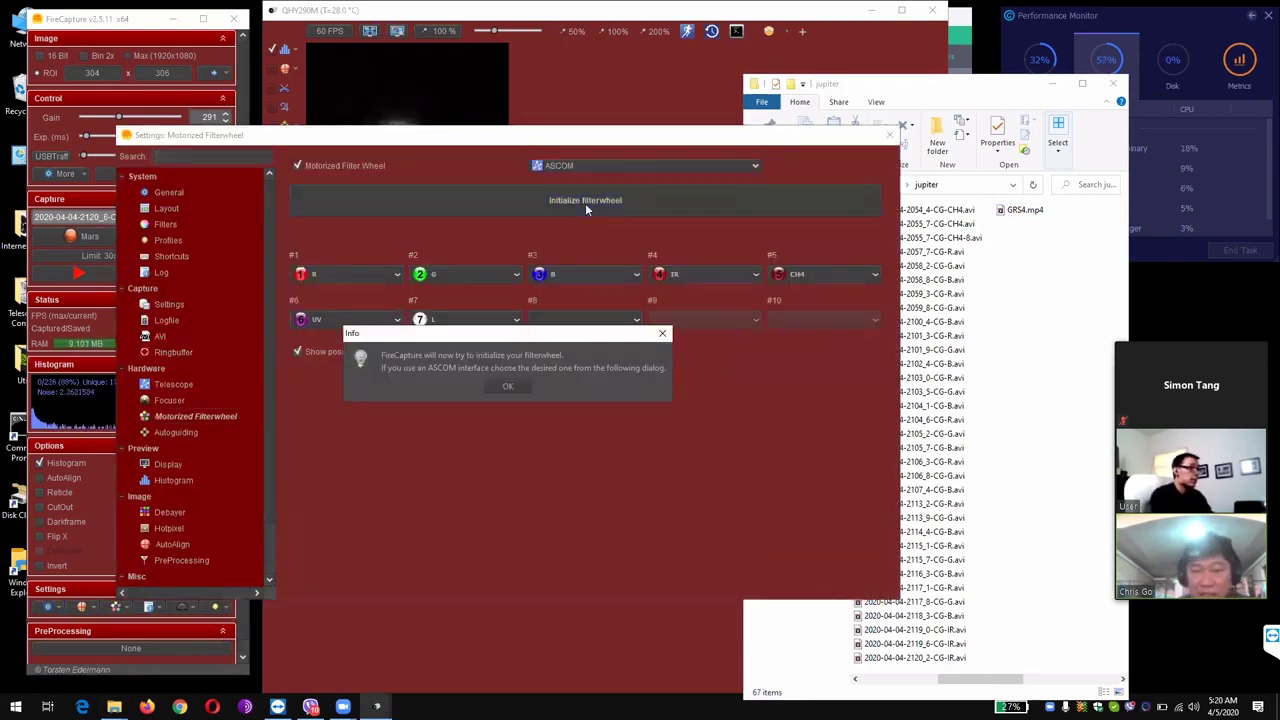
click(510, 384)
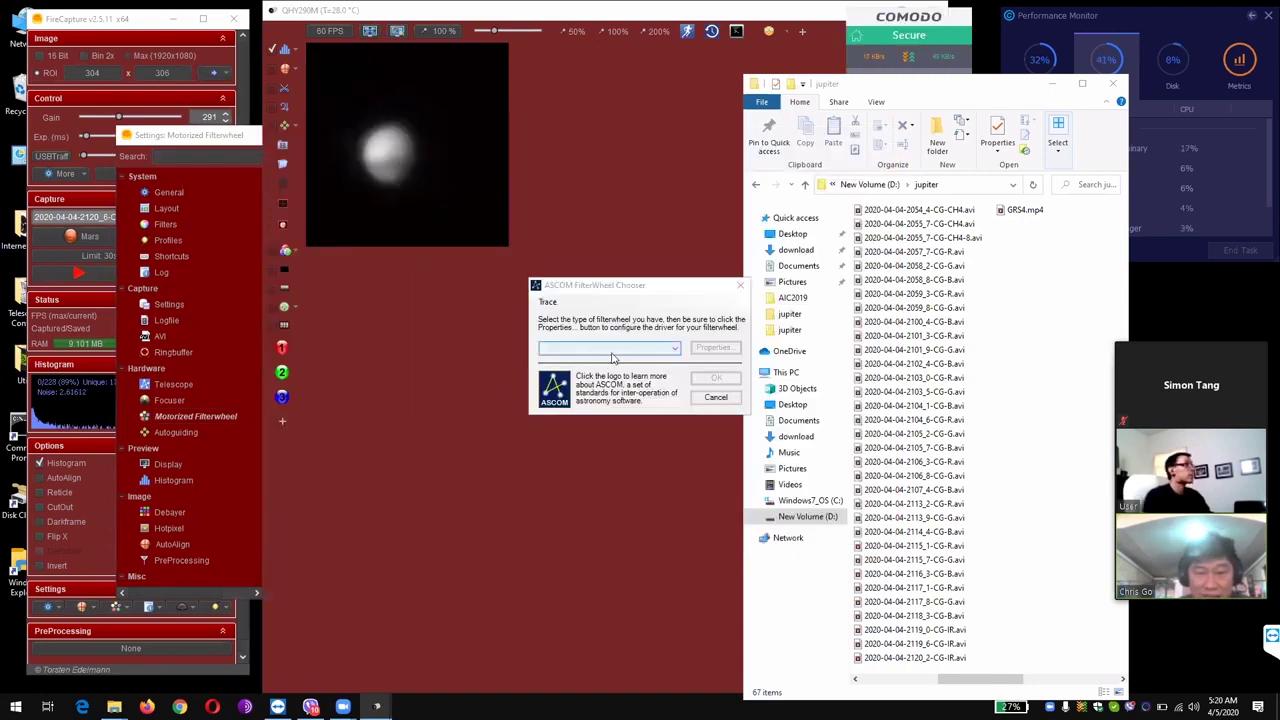
Step: Choose Starlight Xpress Filter Wheels as the ASCOM filter wheel and accept its existing driver setup, admitting the waiting meeting participant meanwhile
click(617, 352)
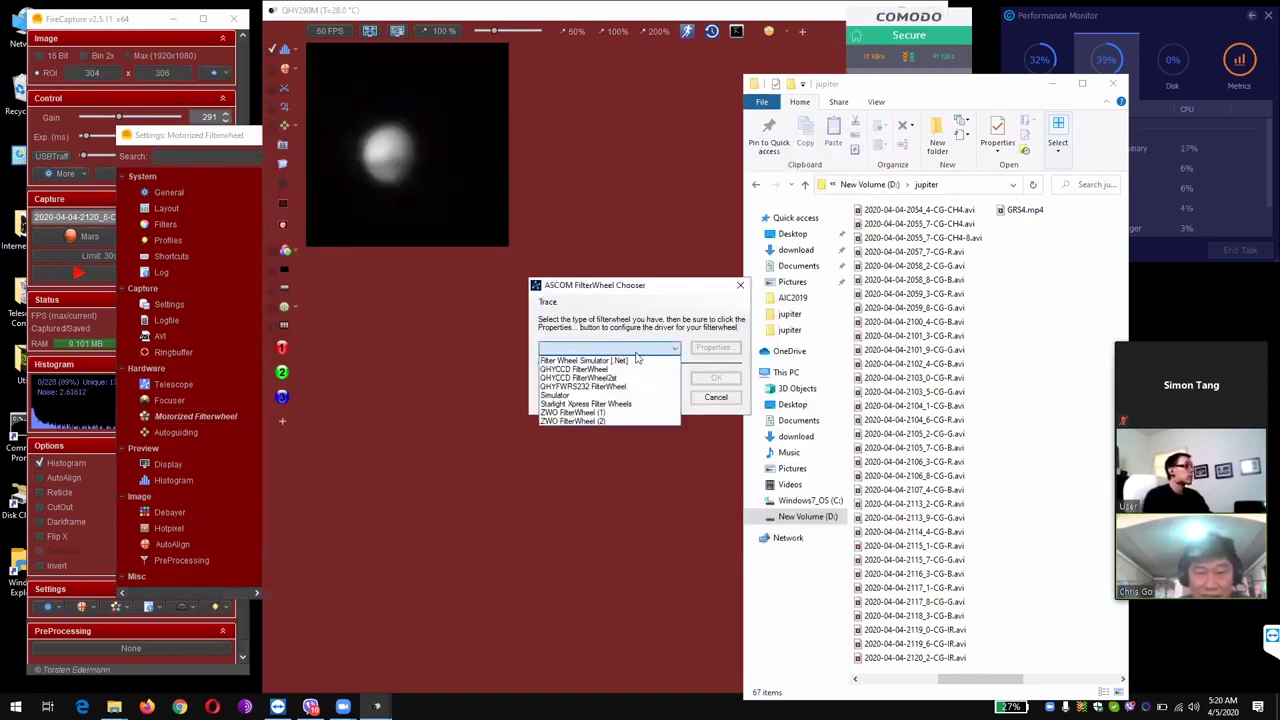
click(640, 405)
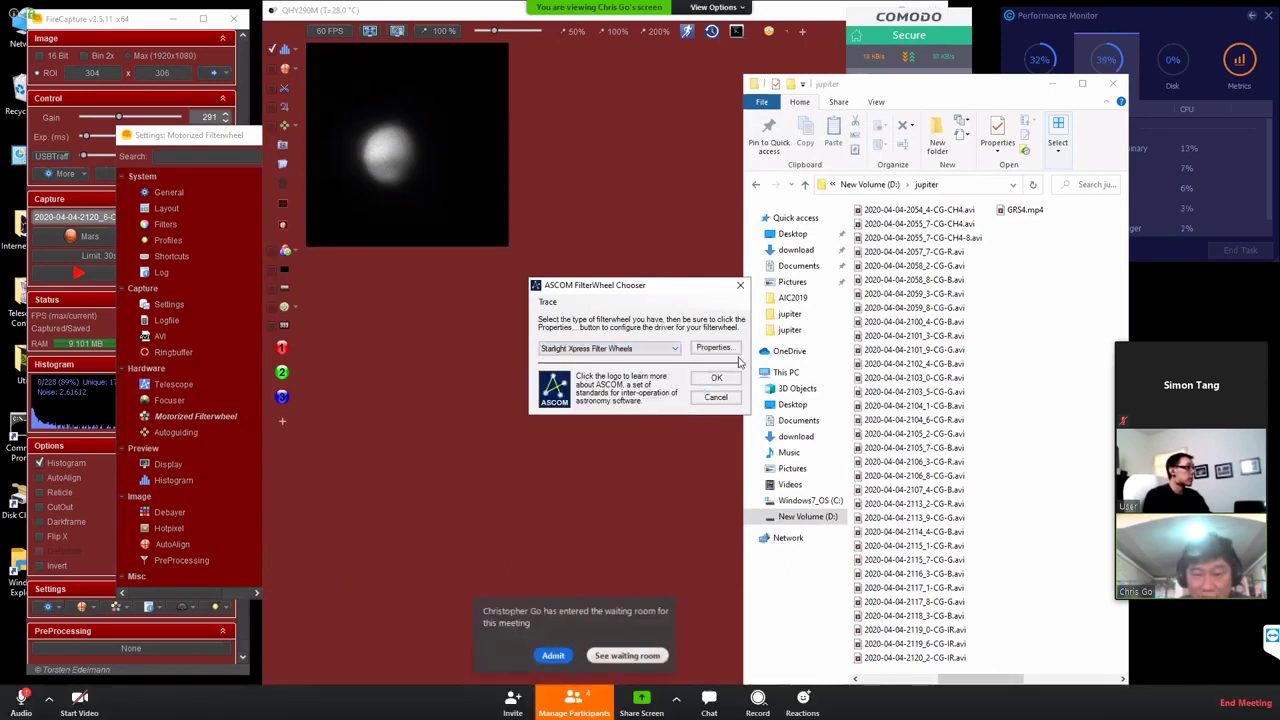
click(716, 350)
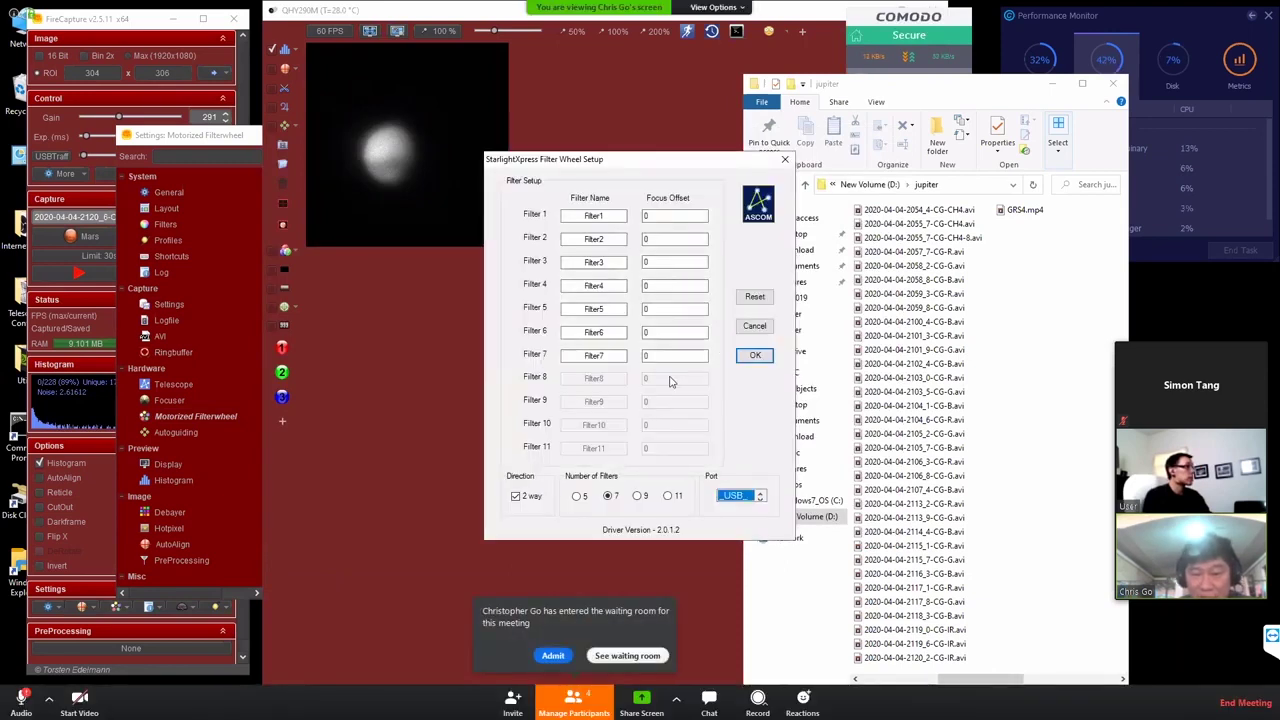
click(553, 655)
click(754, 357)
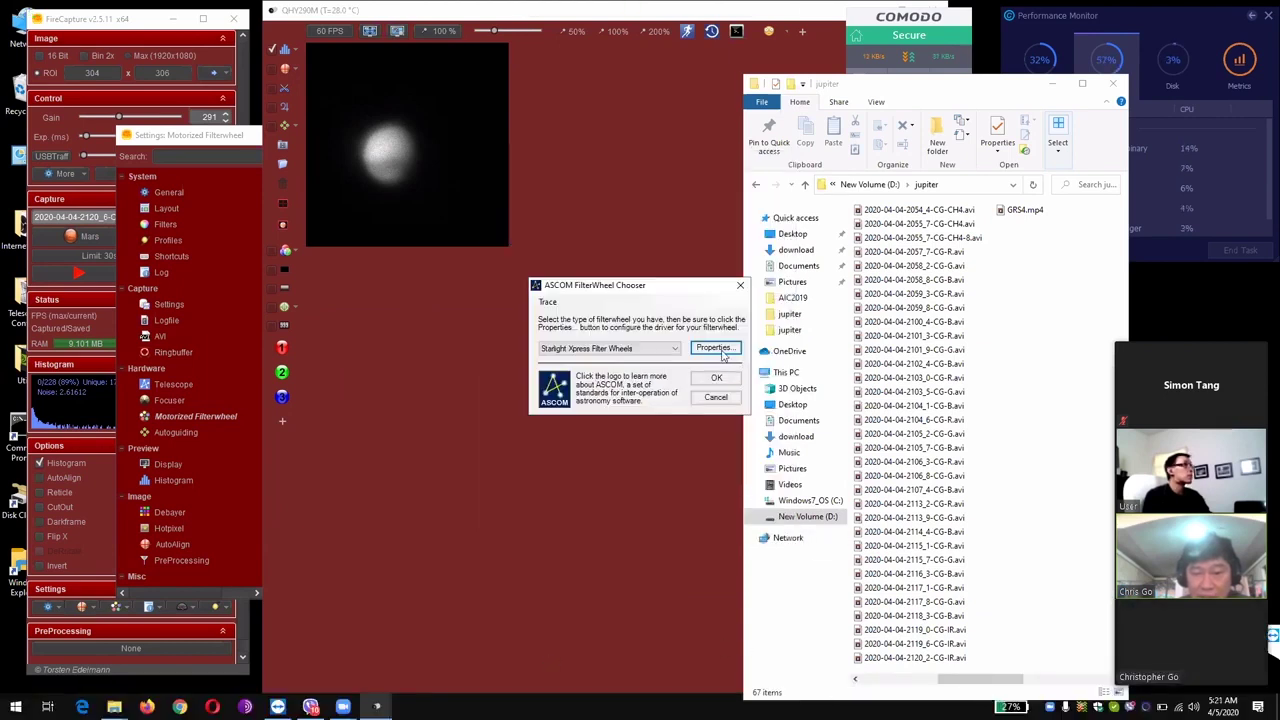
key(Return)
click(506, 380)
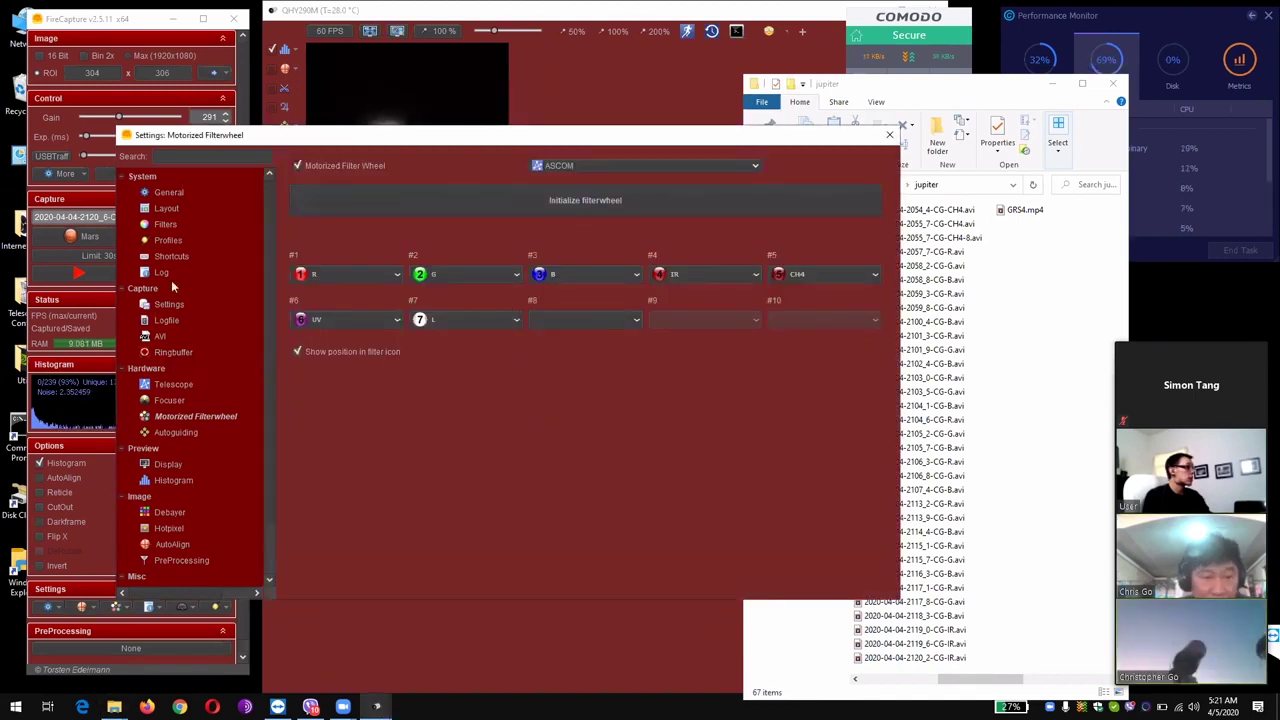
Step: Review the filter list with its RGB sequence, the general options and the capture file naming settings, and close the settings
click(166, 225)
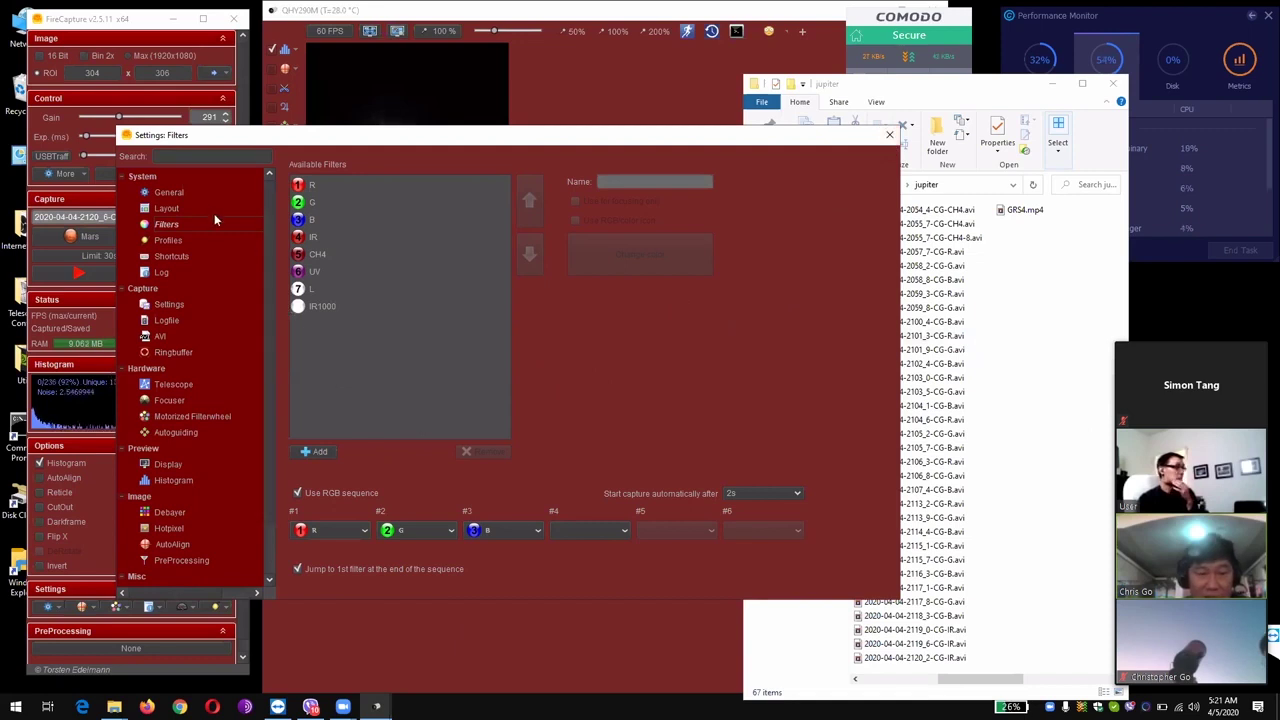
click(168, 192)
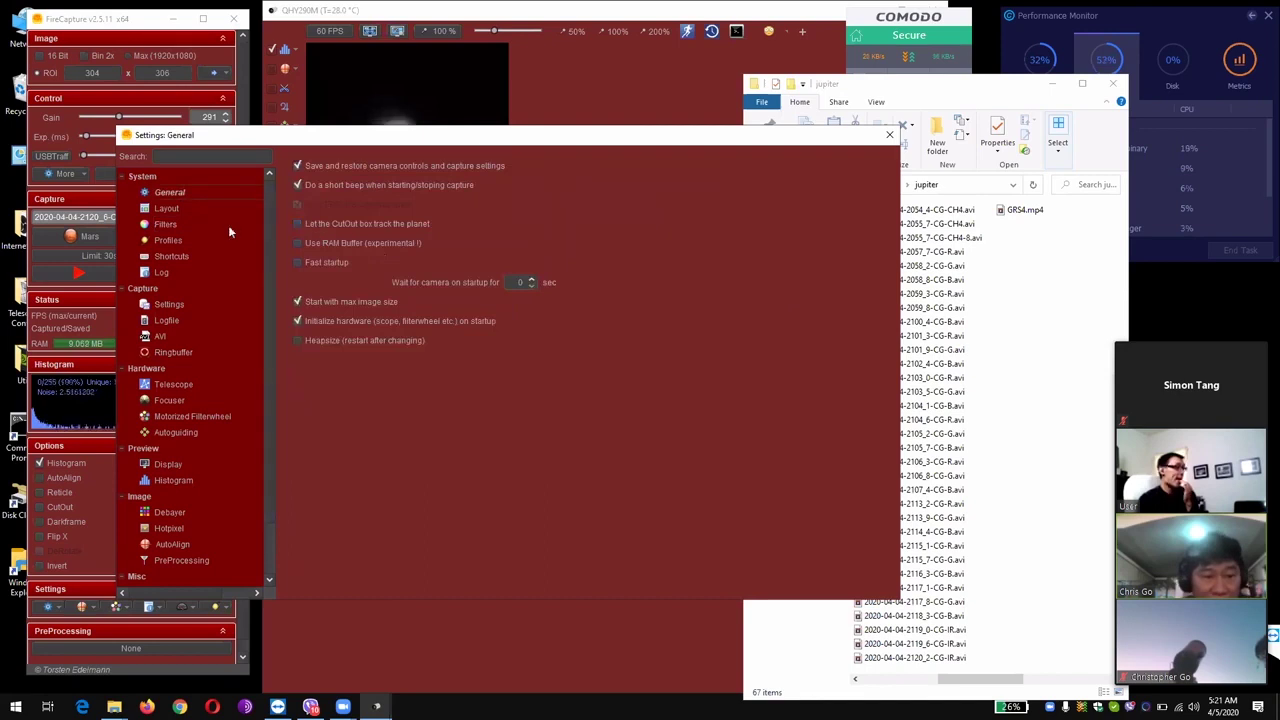
click(169, 304)
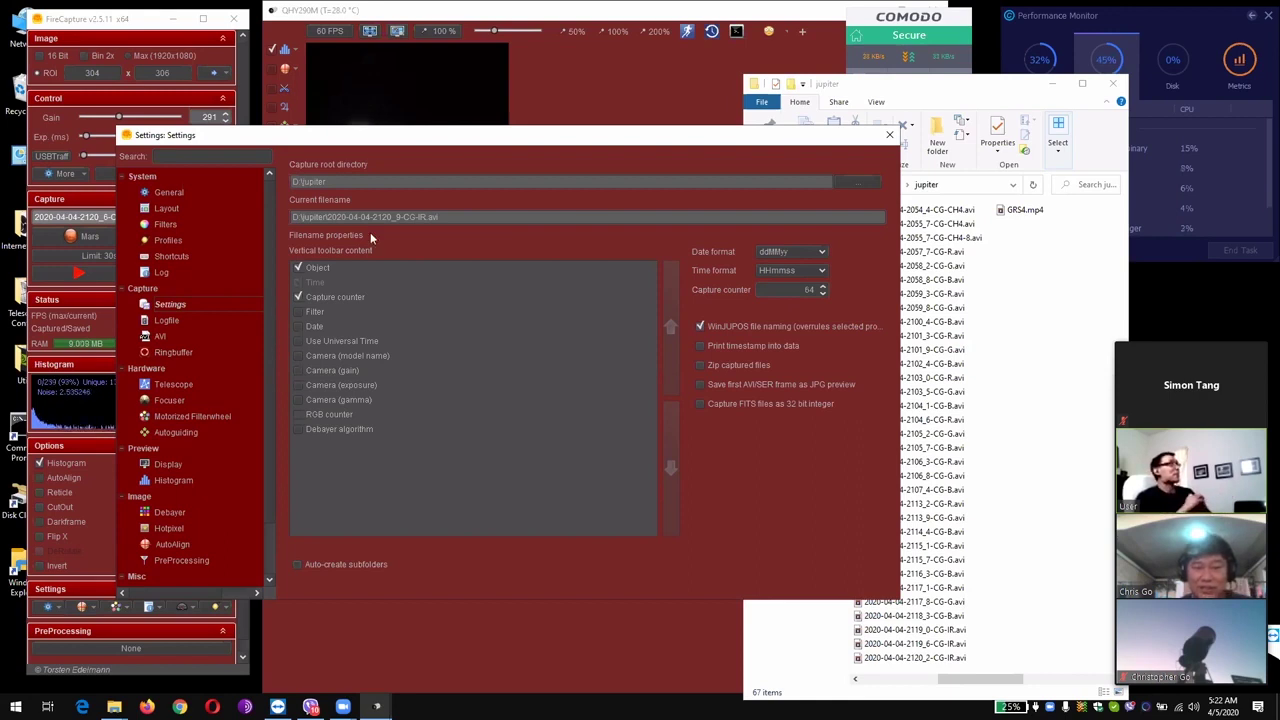
click(890, 136)
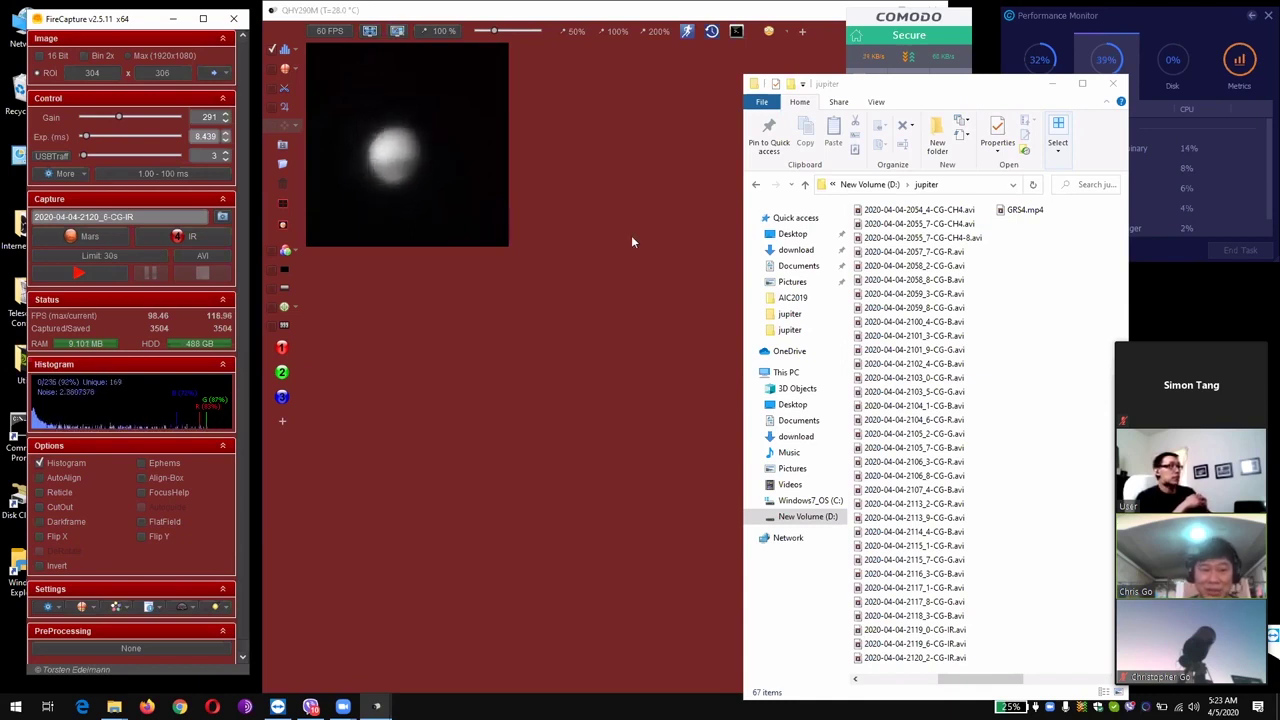
Step: Return to the red filter and record three consecutive RGB series of Mars, with a 45-second limit for red
click(185, 237)
click(261, 276)
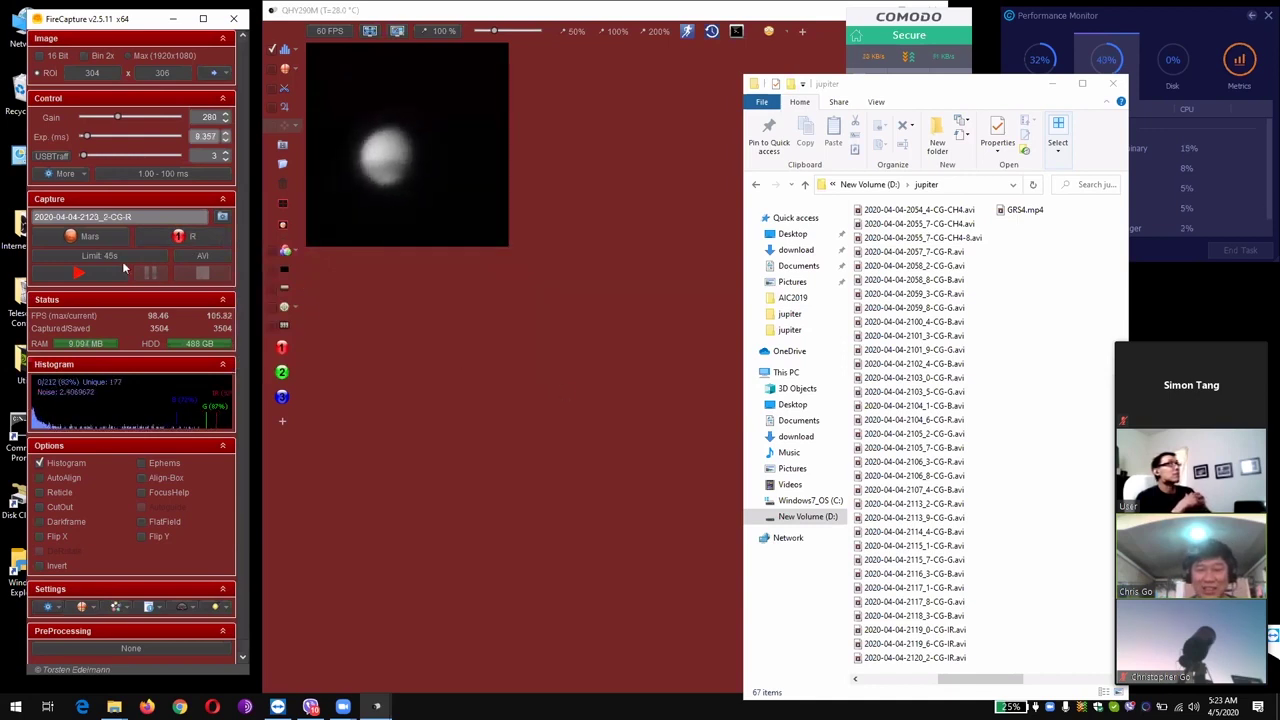
click(79, 270)
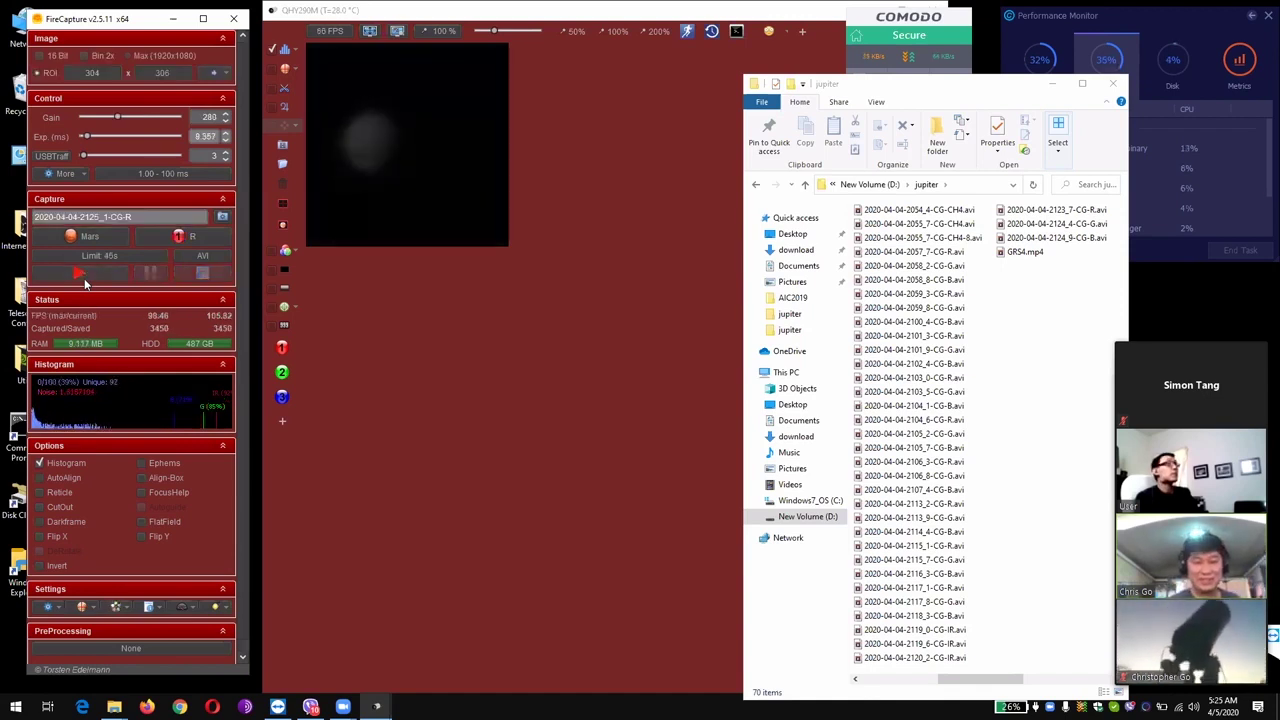
click(84, 276)
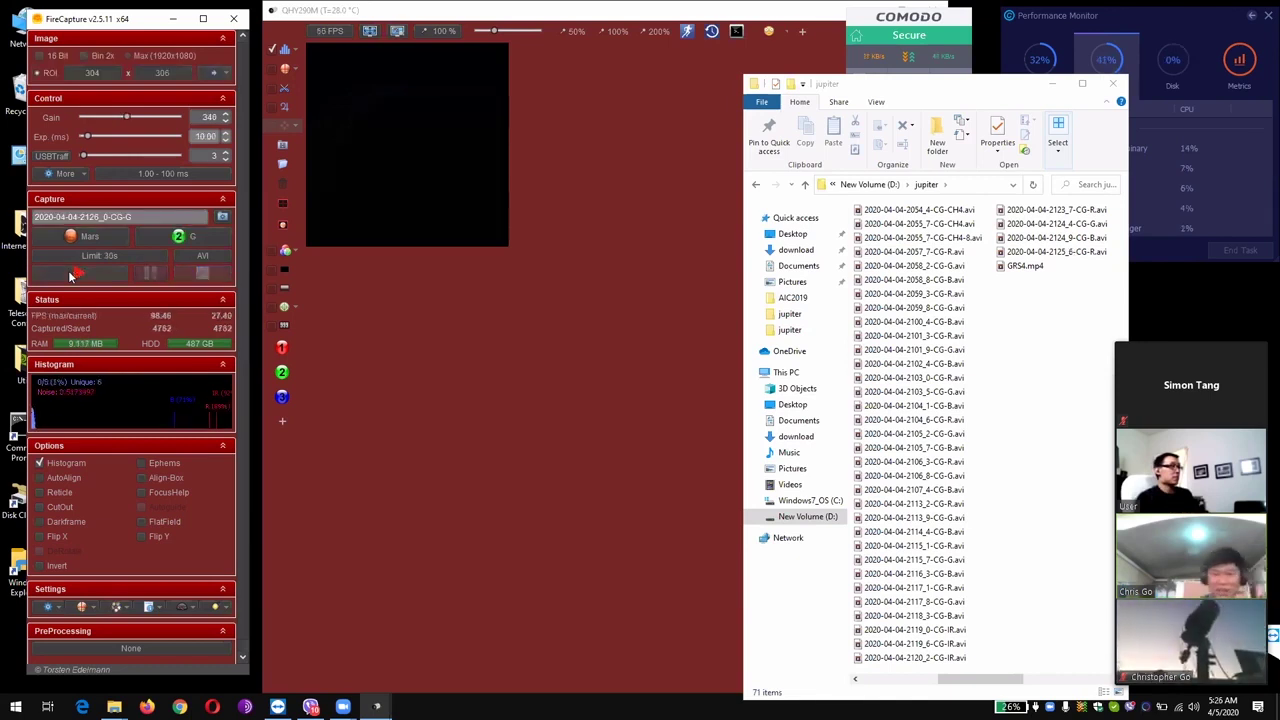
click(70, 275)
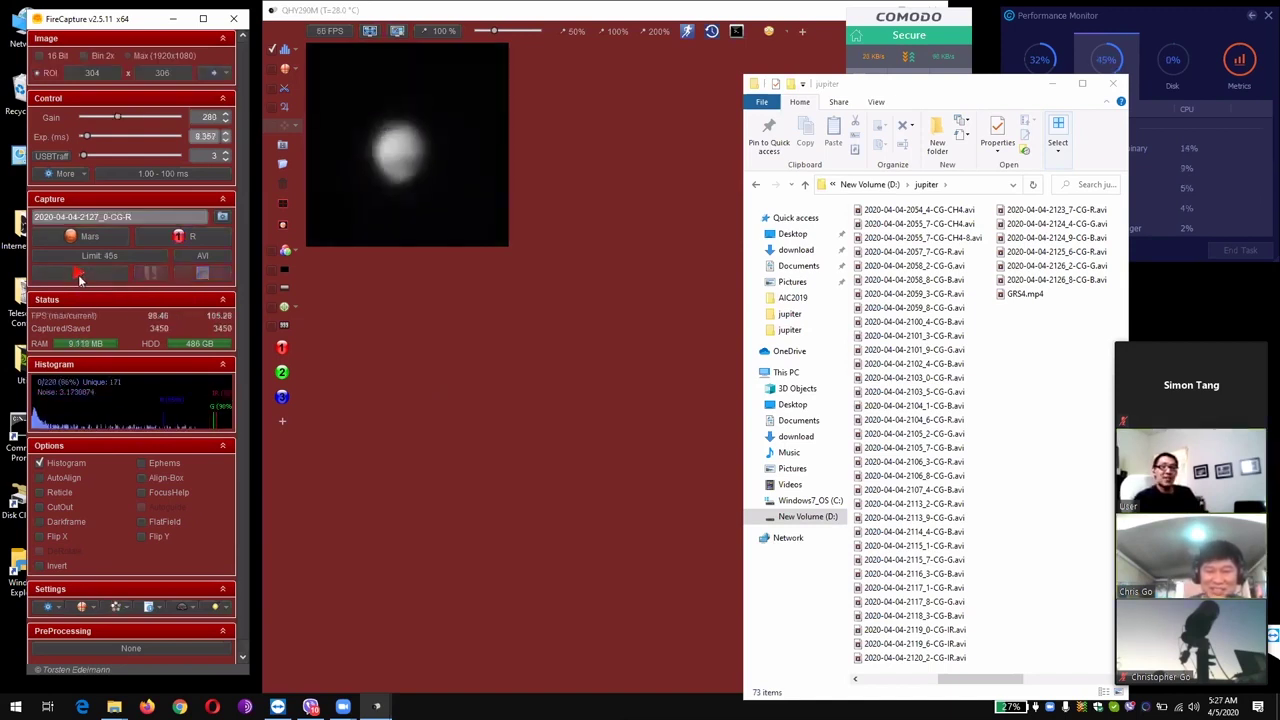
click(80, 278)
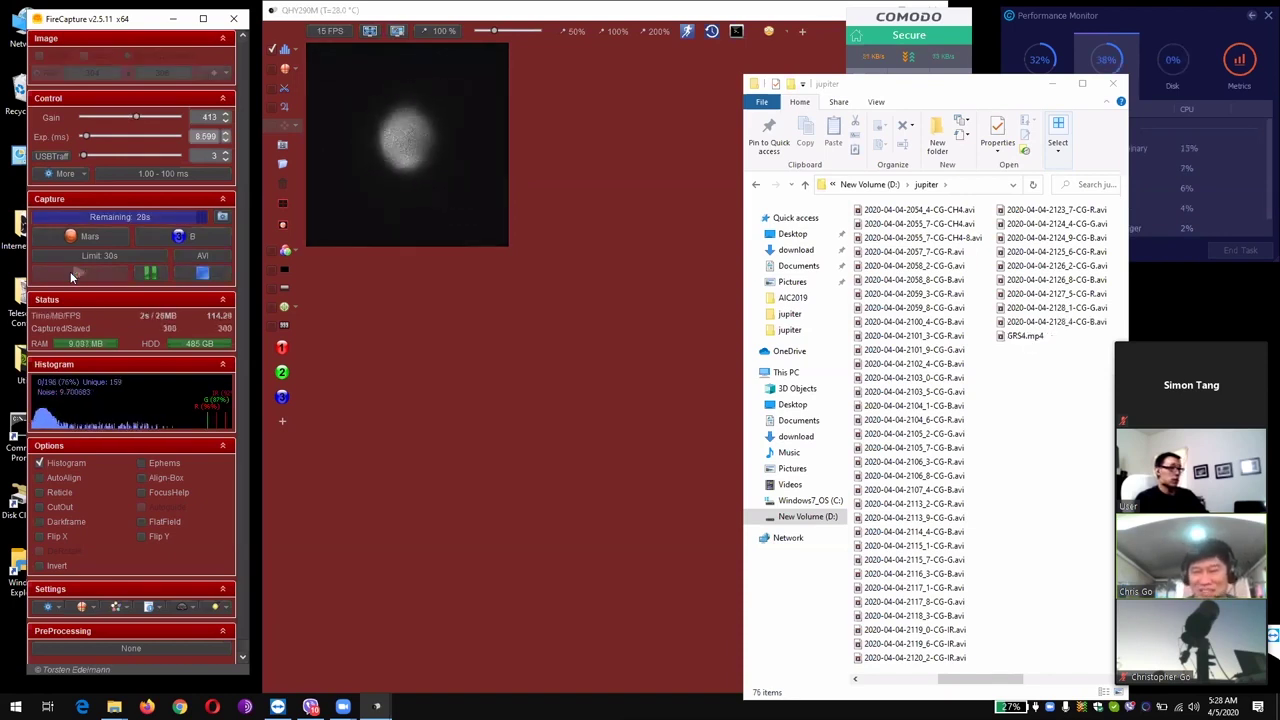
Step: Bring the jupiter folder window forward, close the capture program, and enlarge the telescope camera's video feed in the meeting
click(866, 88)
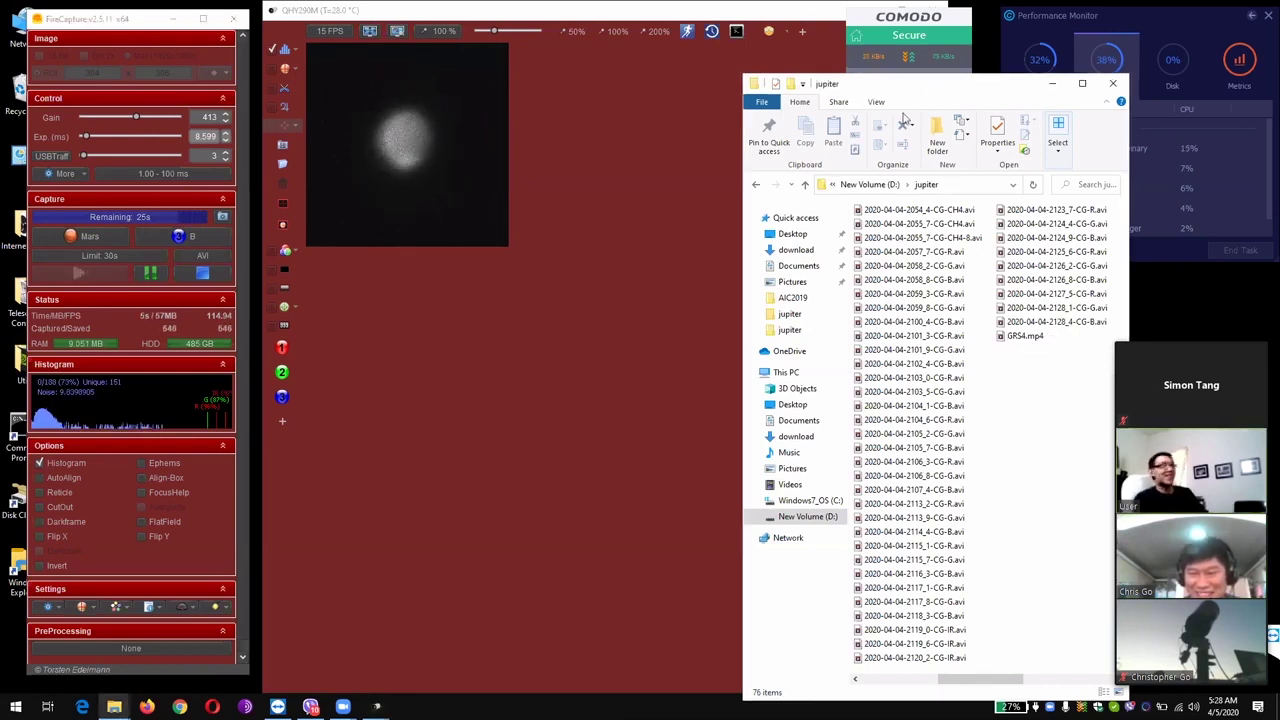
click(1033, 246)
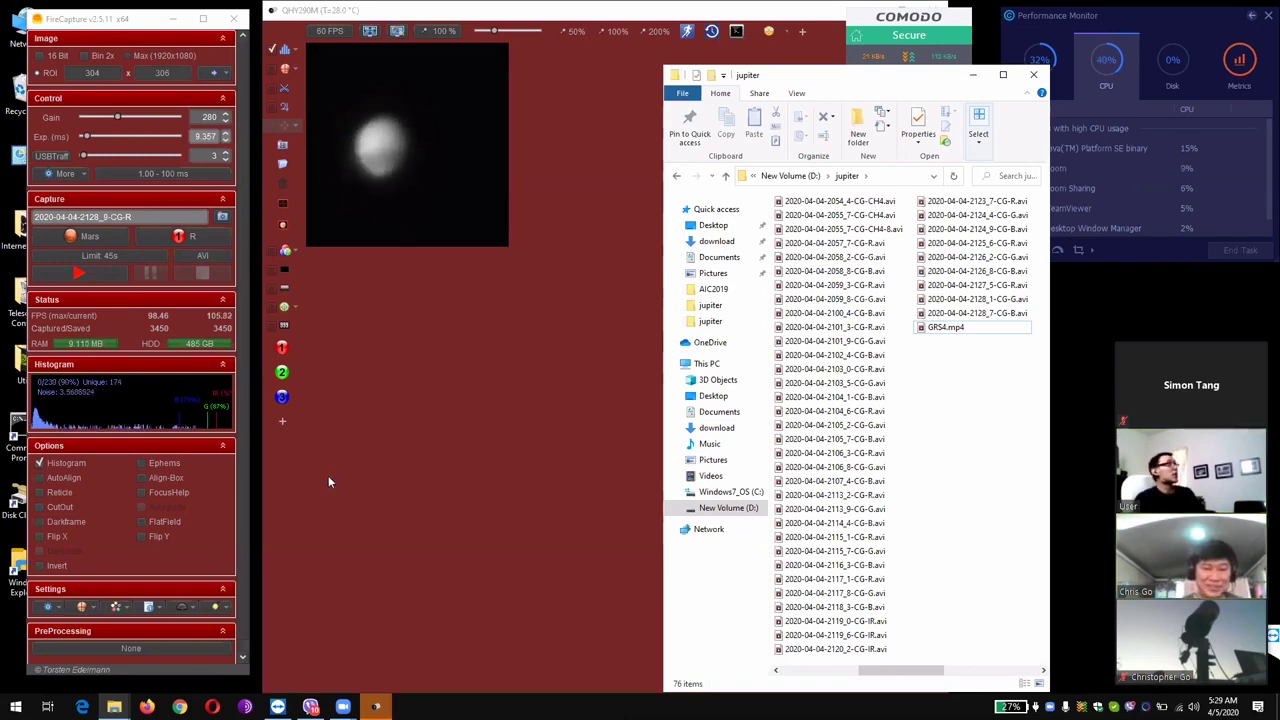
click(240, 22)
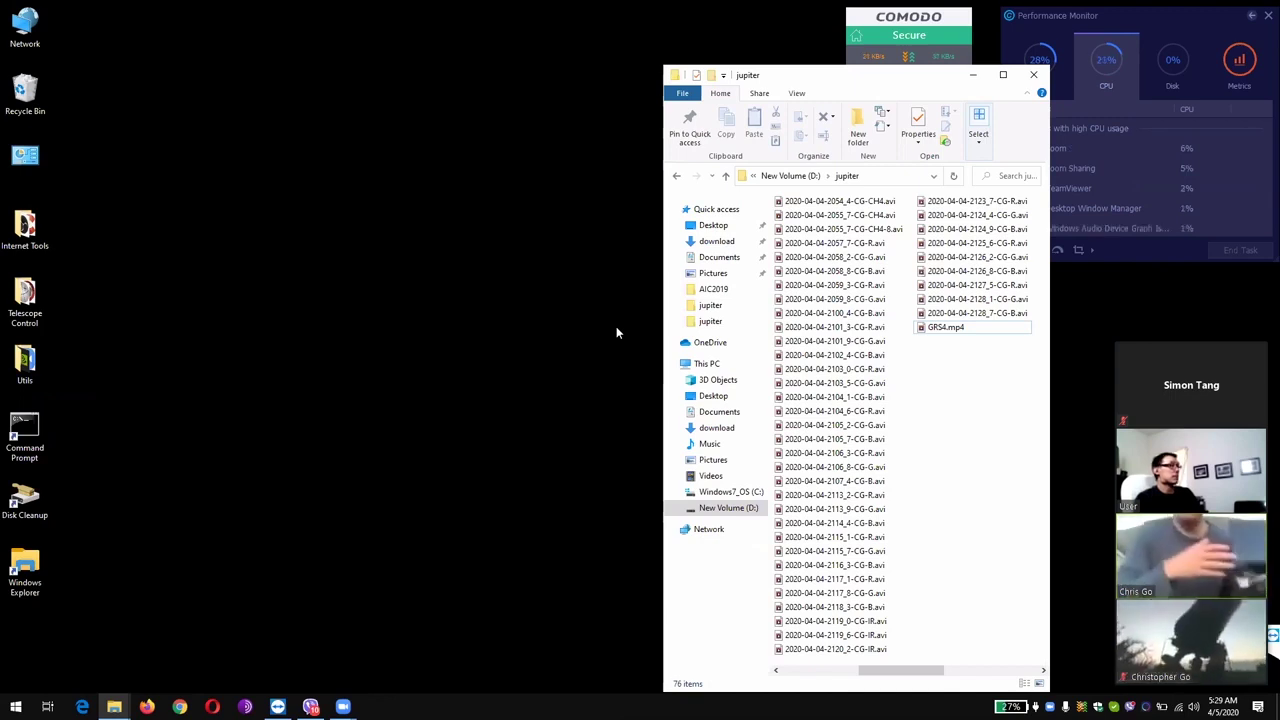
double_click(1204, 637)
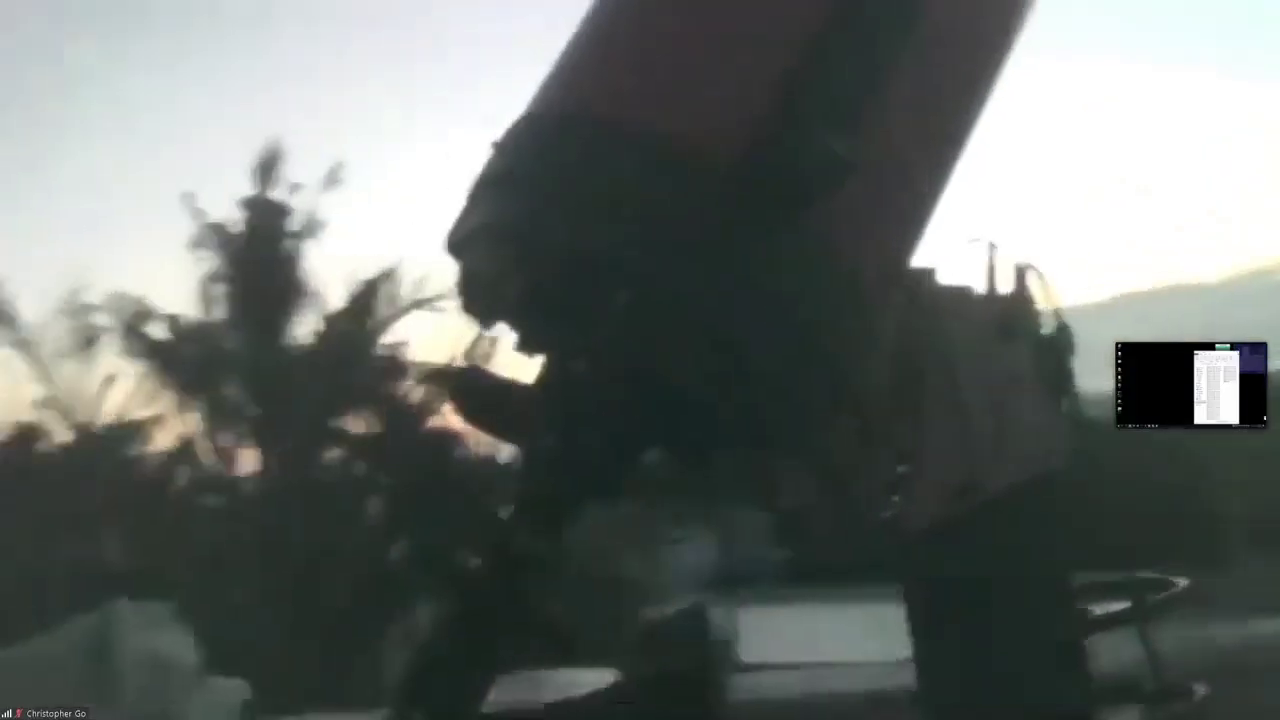
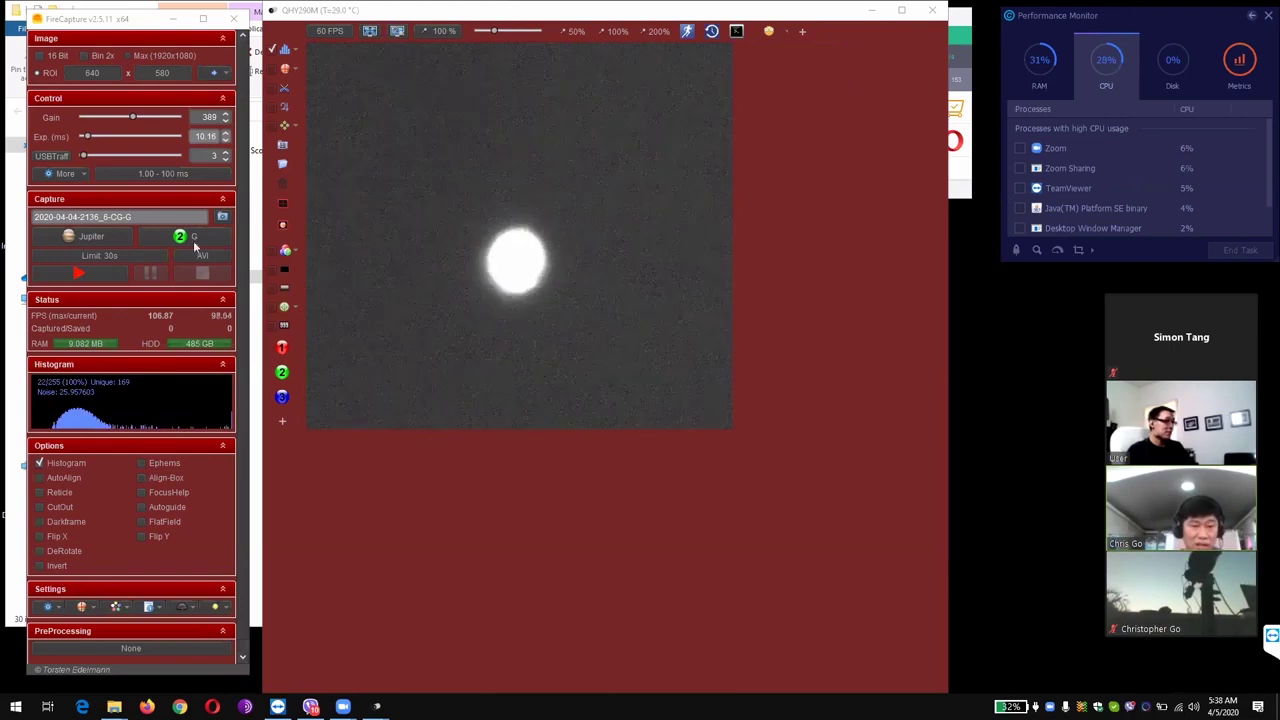
Step: Cycle Jupiter through the CH4, IR and red filters back to green, and discard a trial 100x100 image size
click(194, 236)
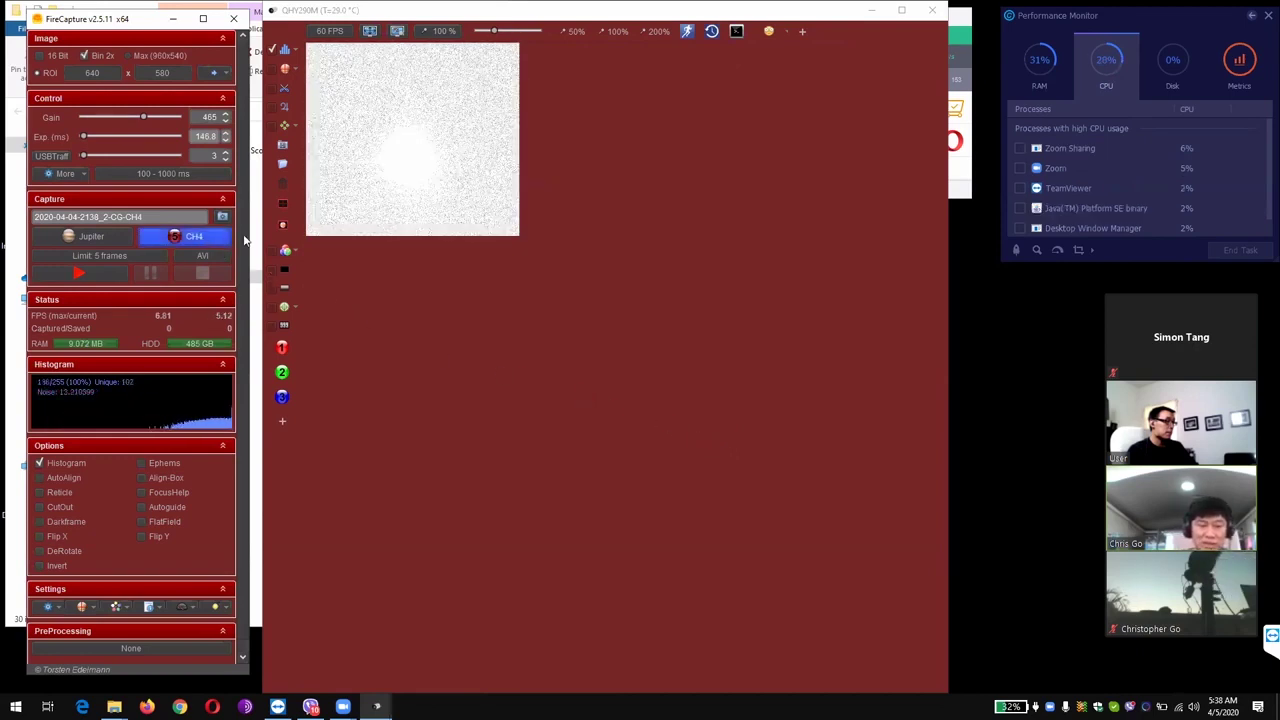
right_click(398, 266)
click(400, 272)
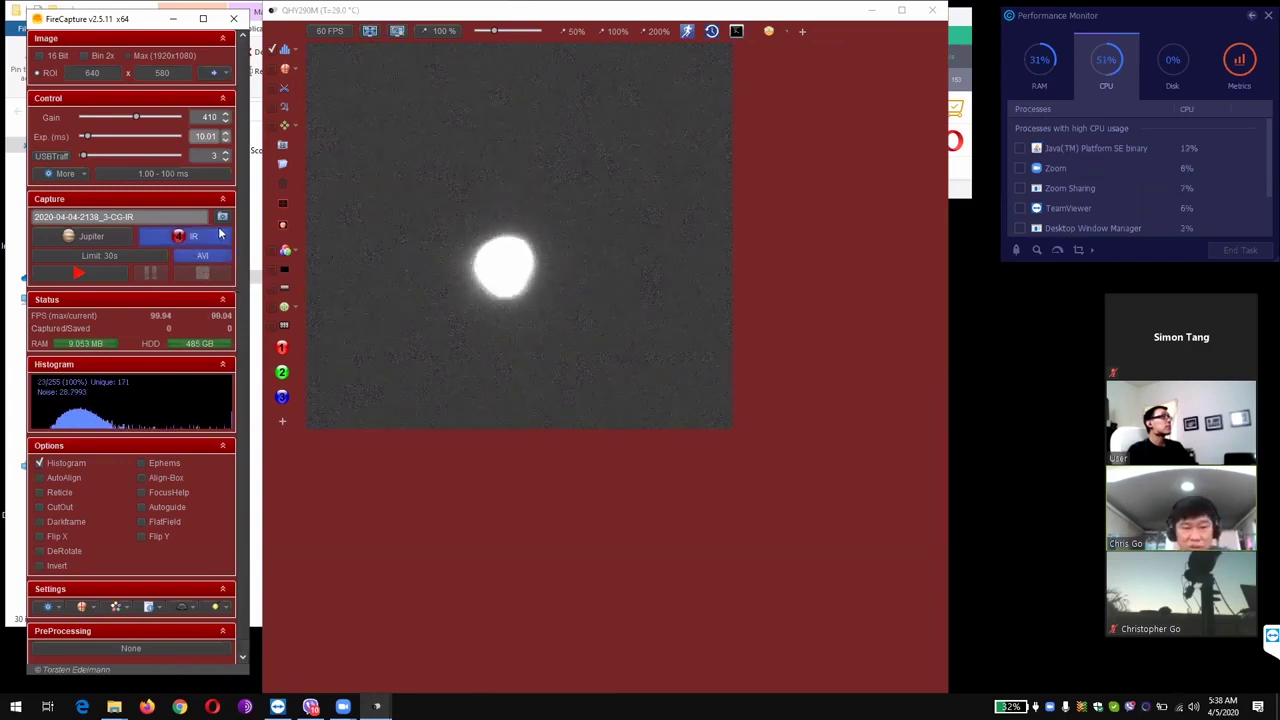
click(221, 234)
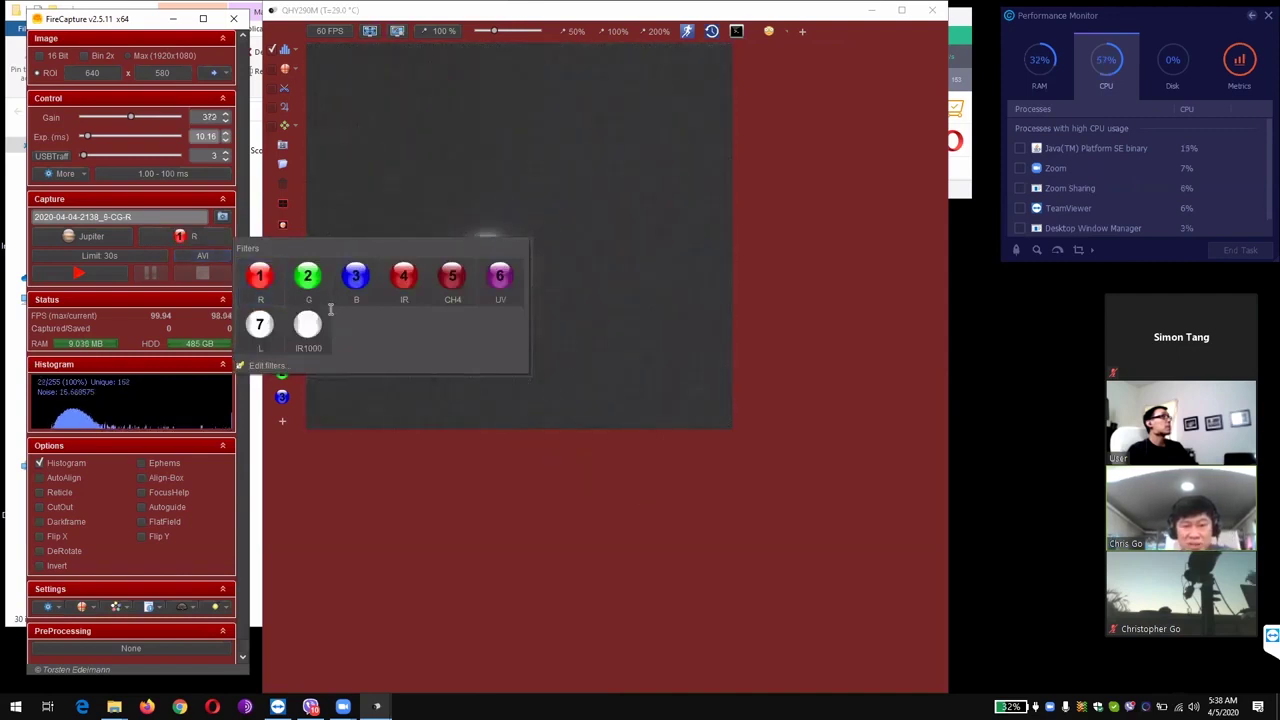
click(308, 278)
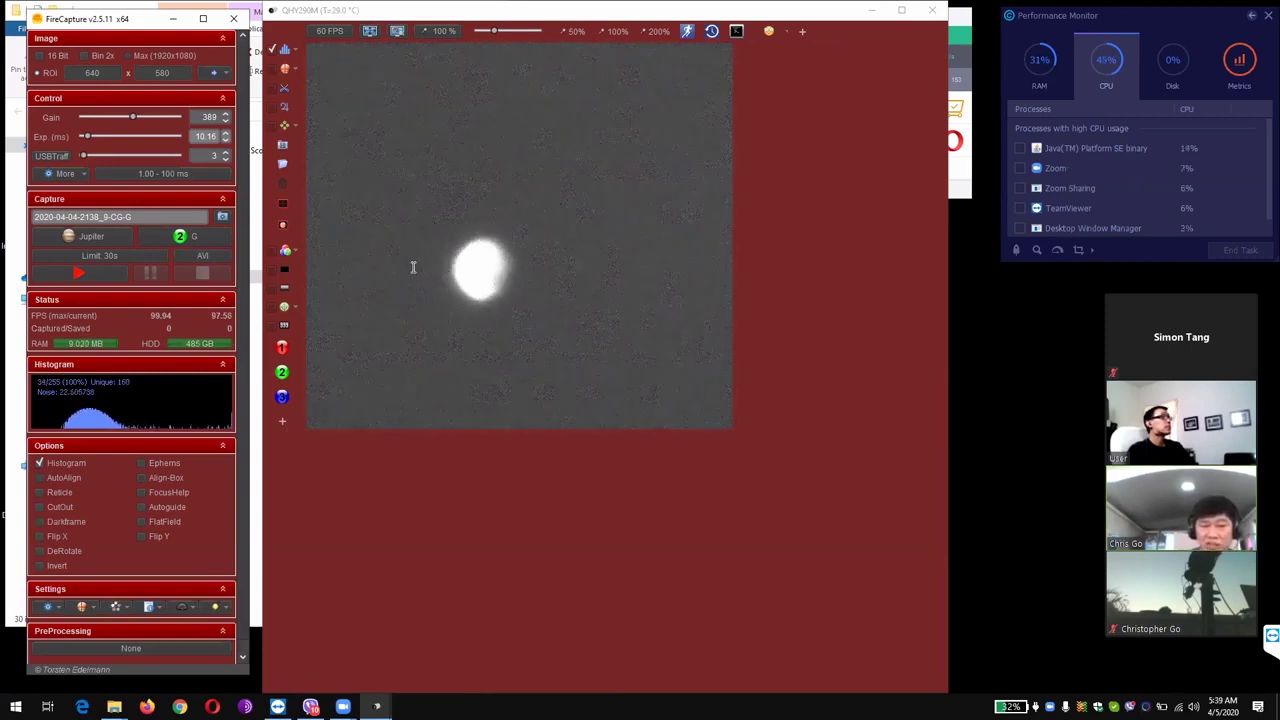
drag(415, 270, 480, 333)
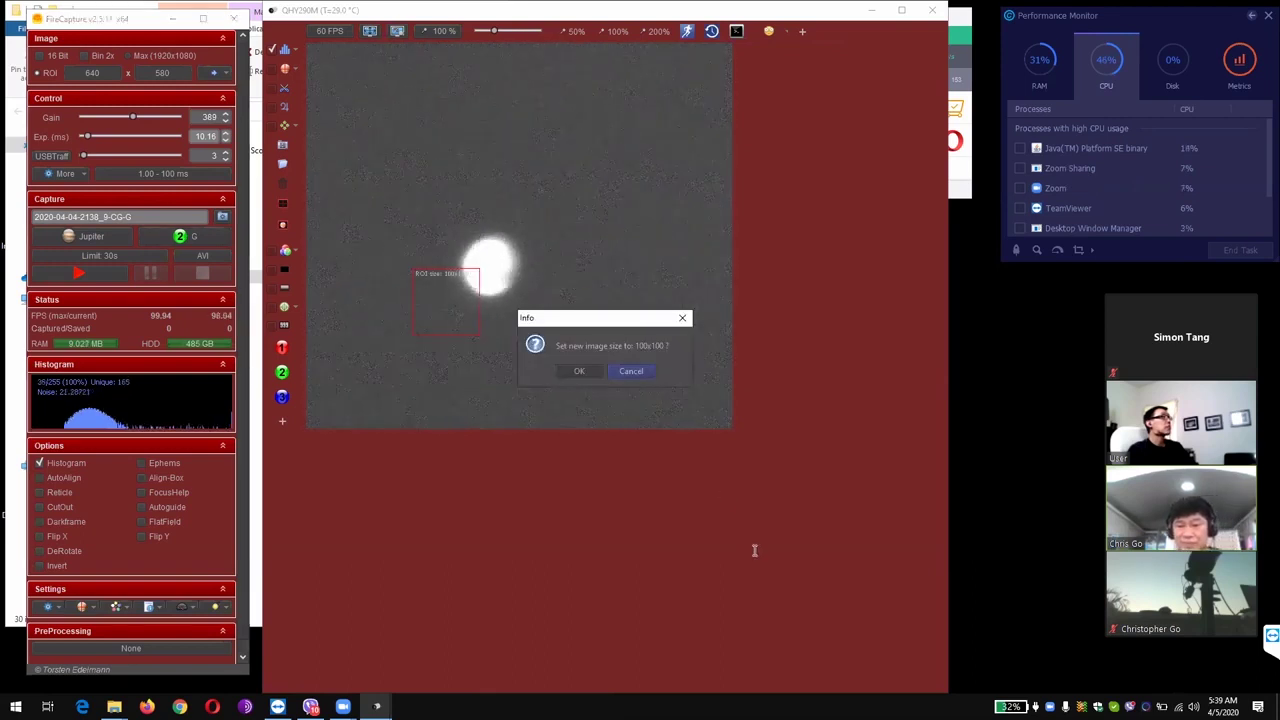
key(Escape)
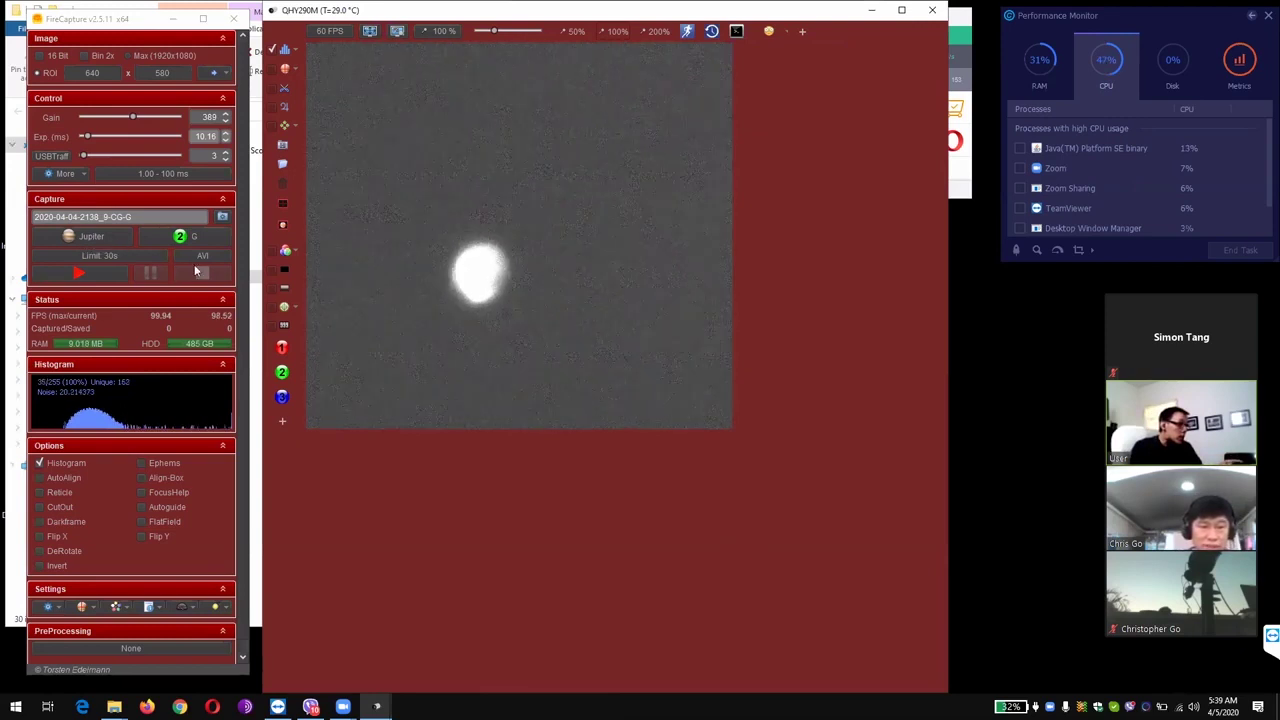
Step: Load the Mars profile and keep it on the red filter
click(91, 236)
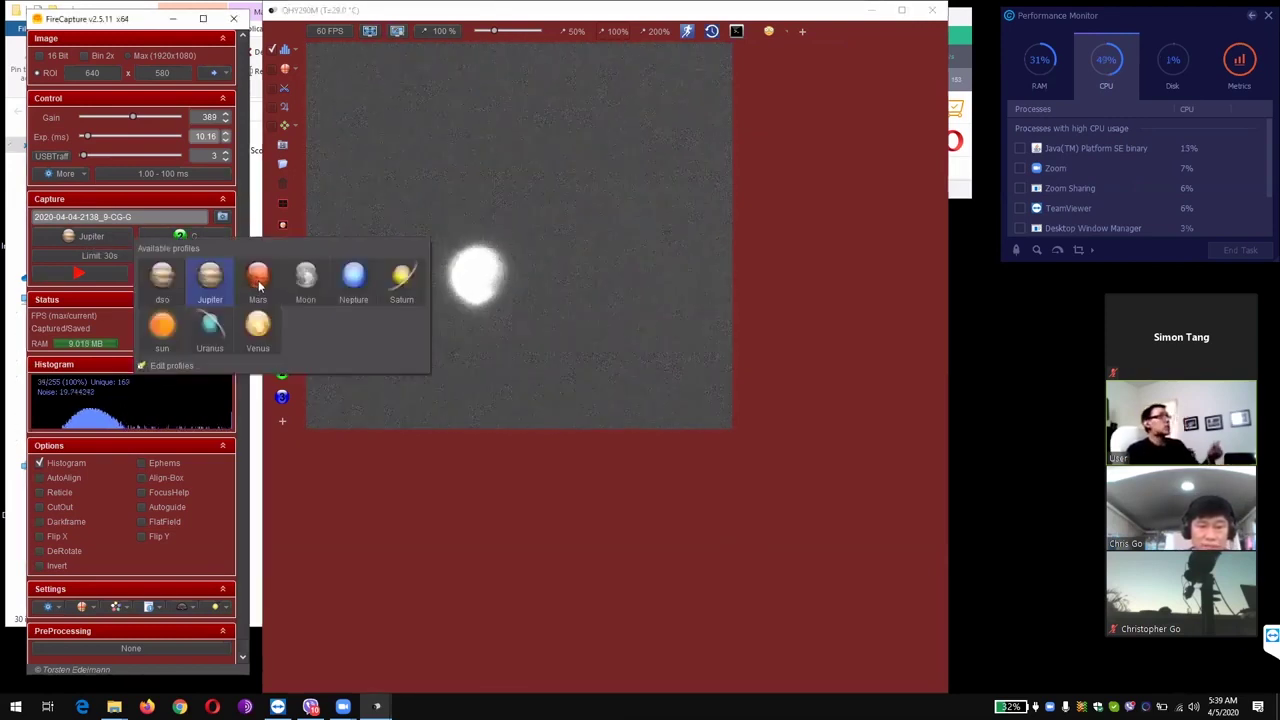
click(257, 276)
click(590, 419)
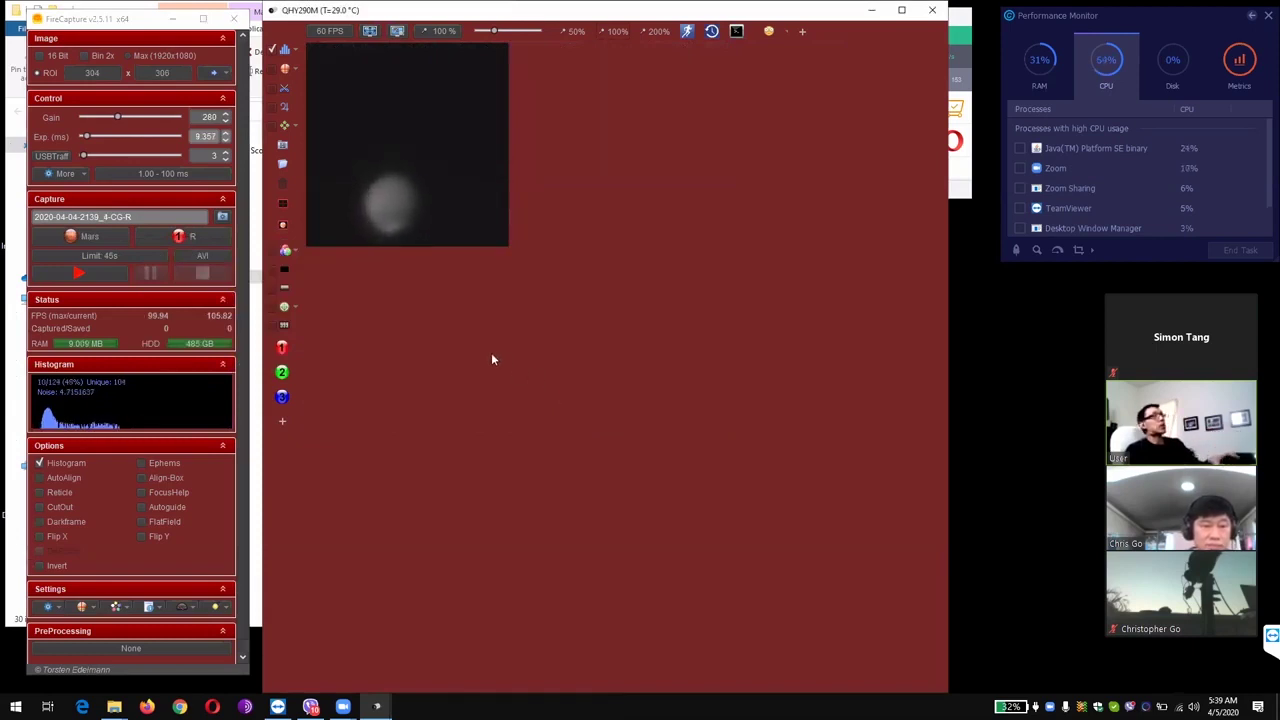
click(205, 243)
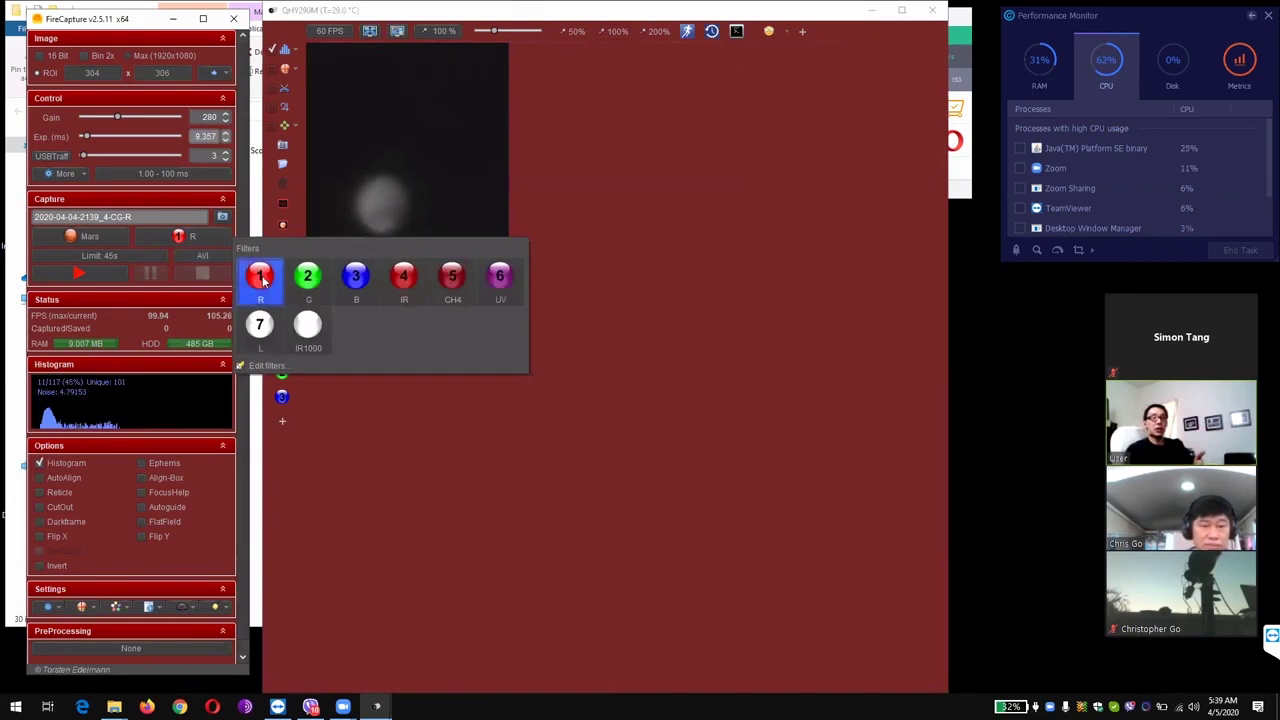
click(325, 343)
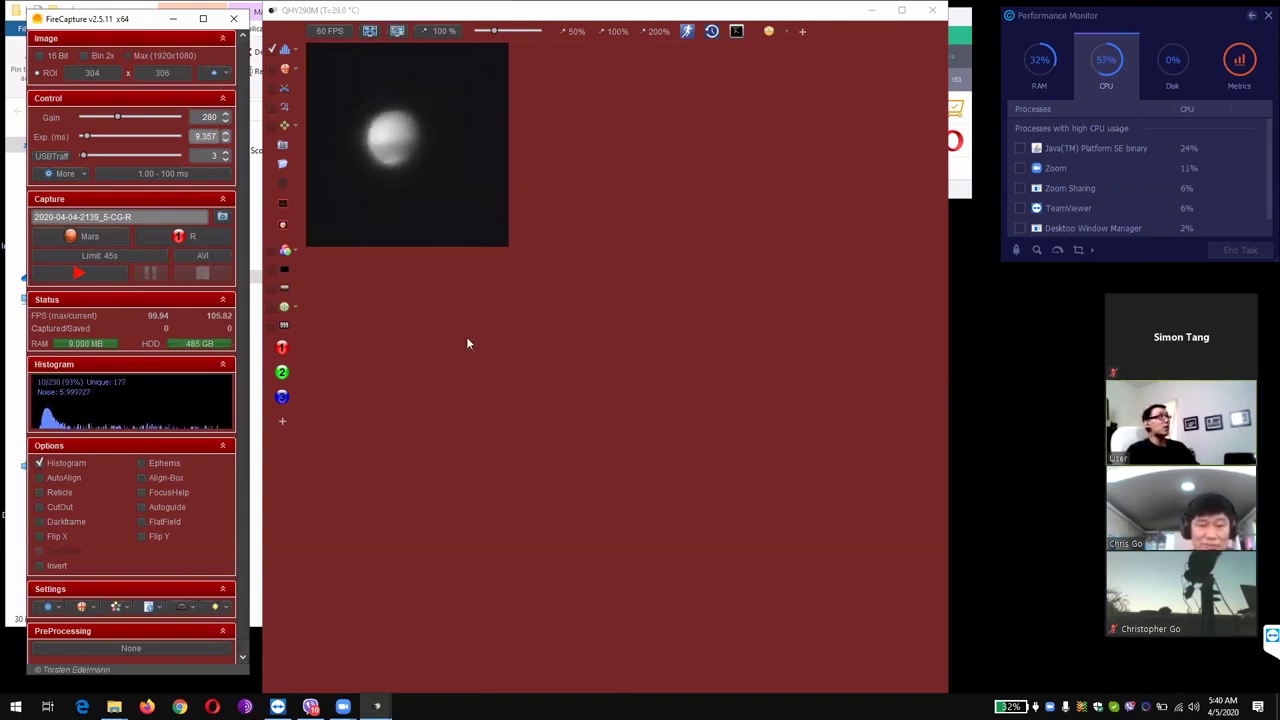
Step: Switch Mars to the blue filter to show its stored settings, and return to the red filter
click(186, 236)
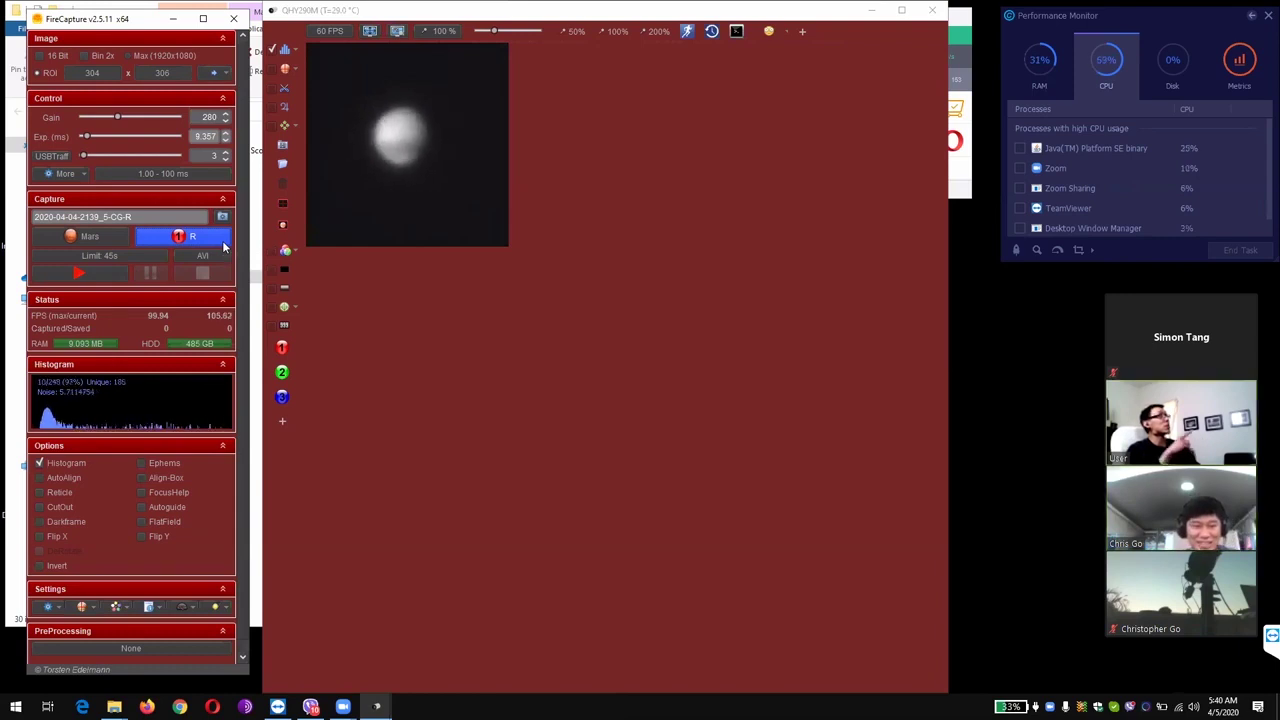
click(228, 244)
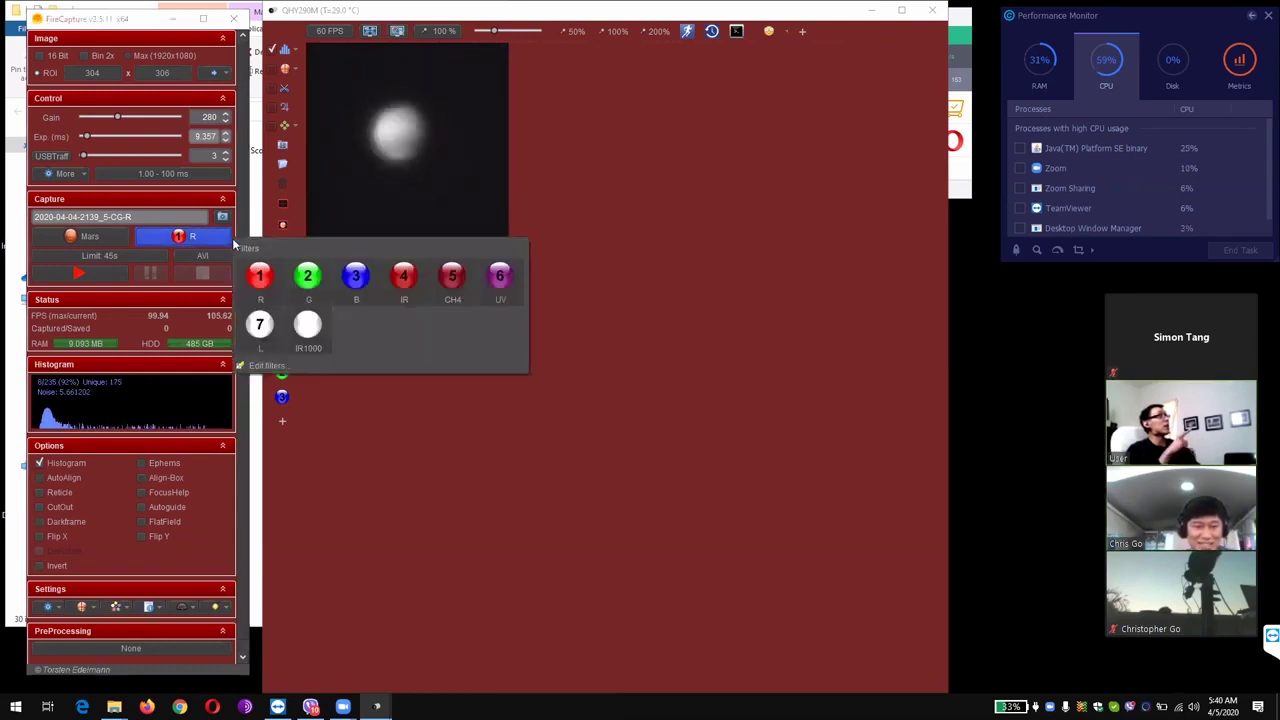
click(356, 276)
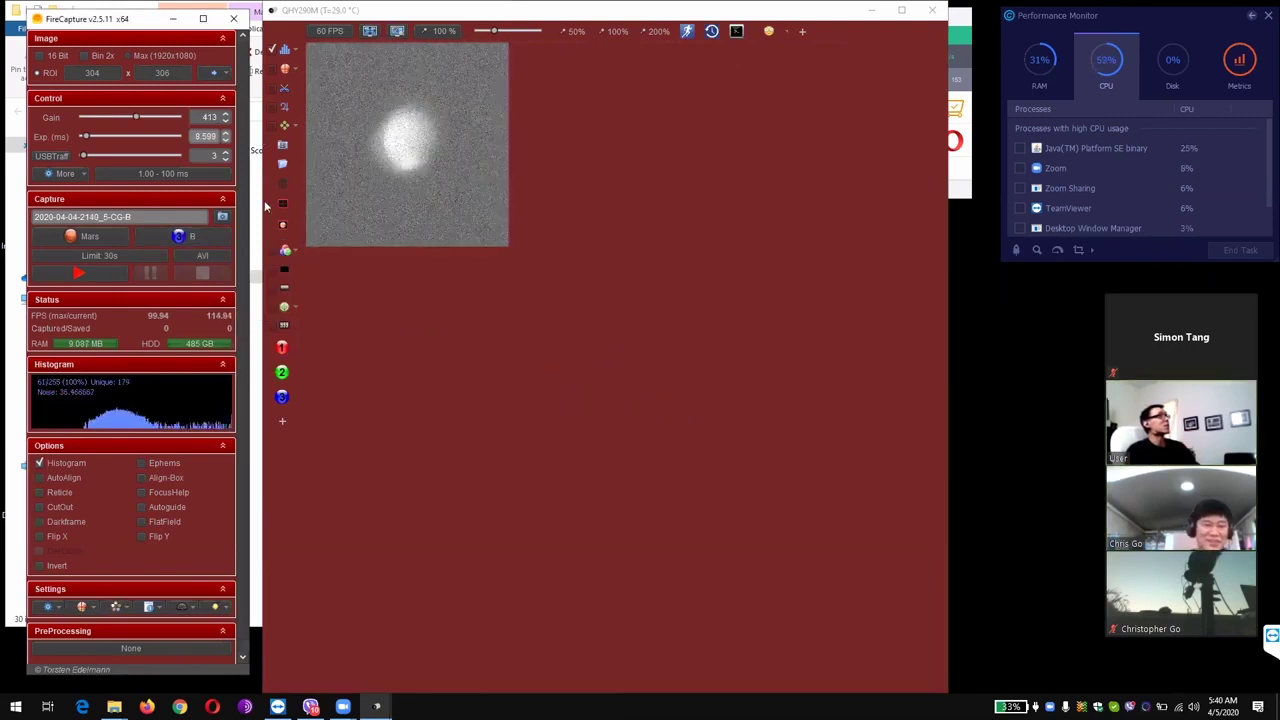
click(192, 238)
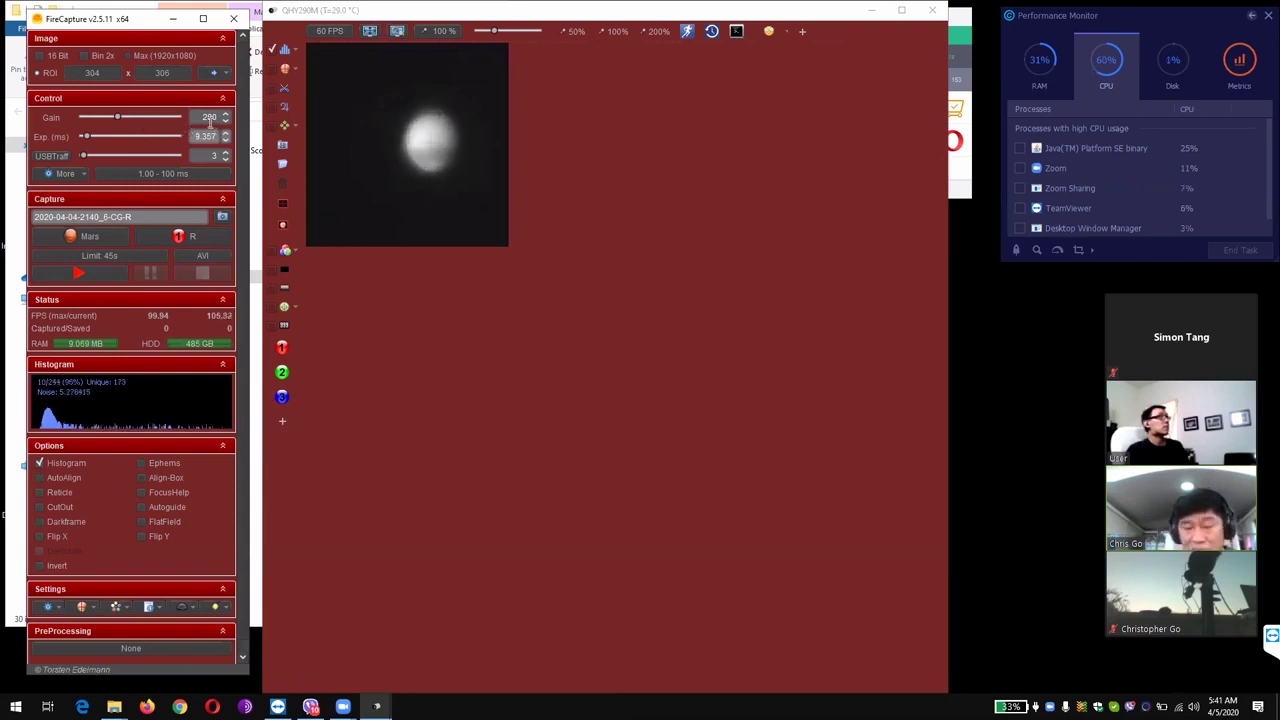
Step: Set the gain to 284 for Mars with the red filter
mouse_move(117, 117)
mouse_down()
mouse_move(189, 120)
mouse_move(119, 121)
mouse_up()
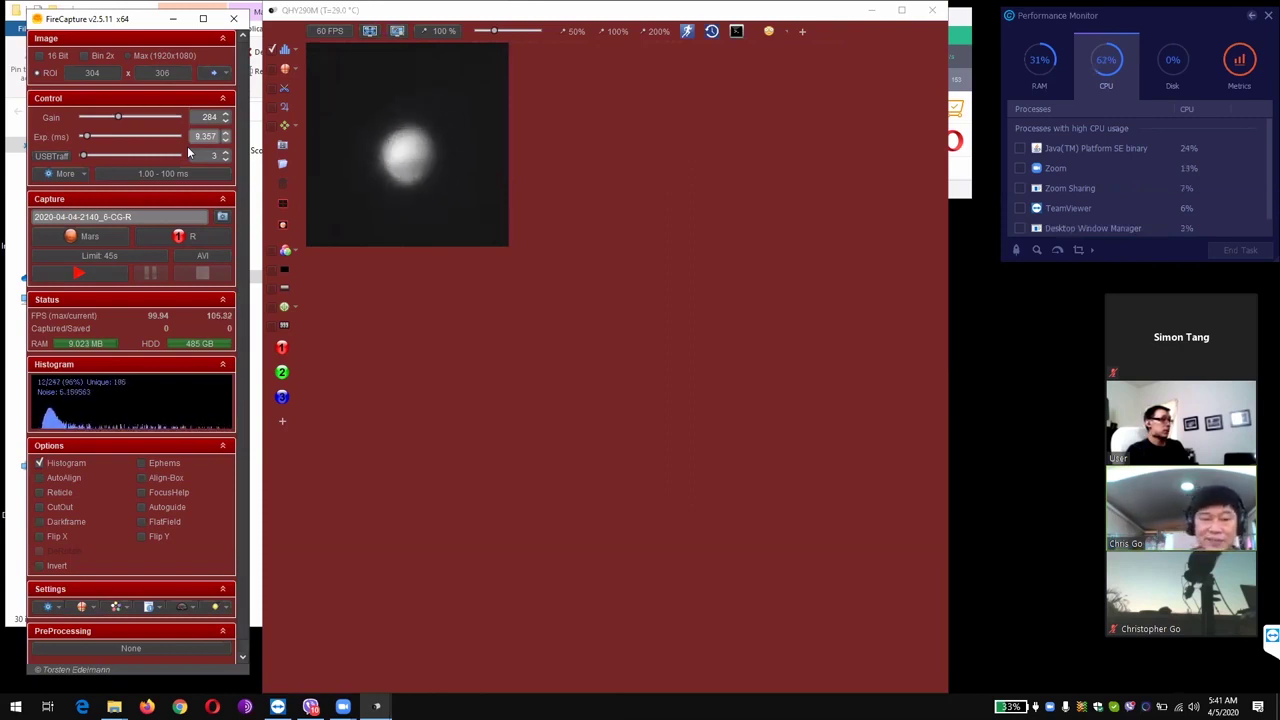
click(531, 404)
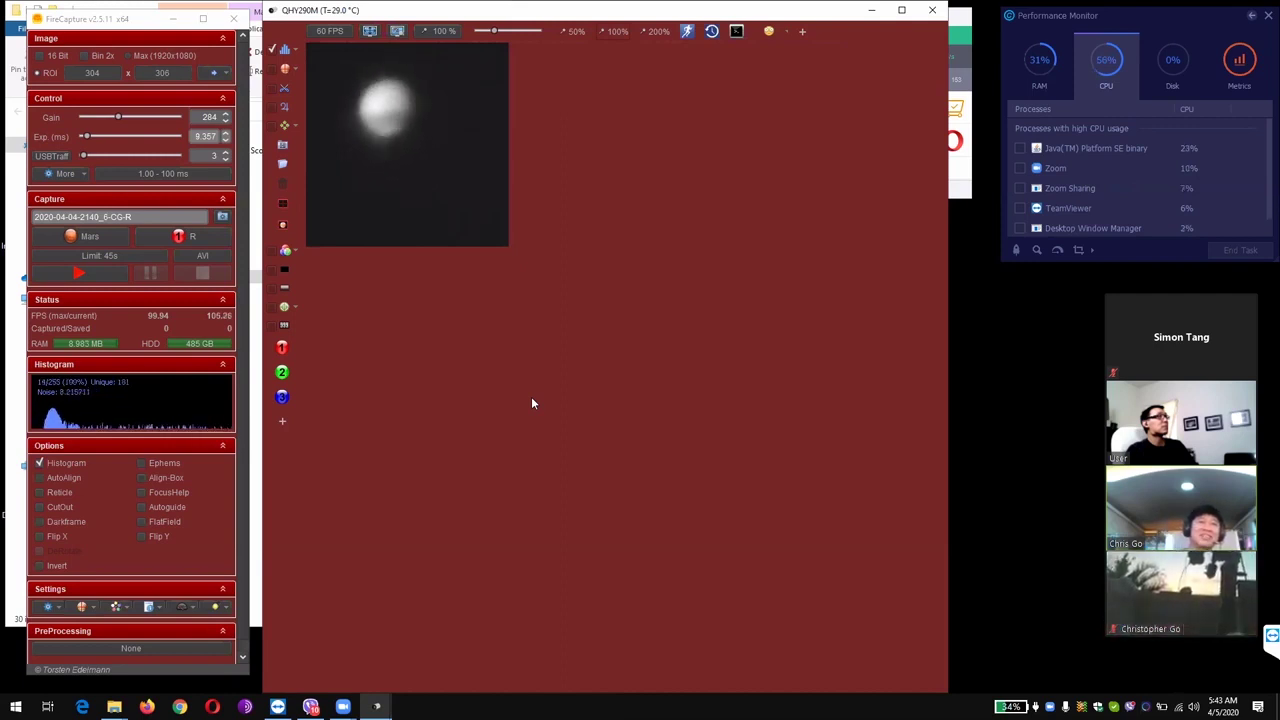
mouse_move(1155, 600)
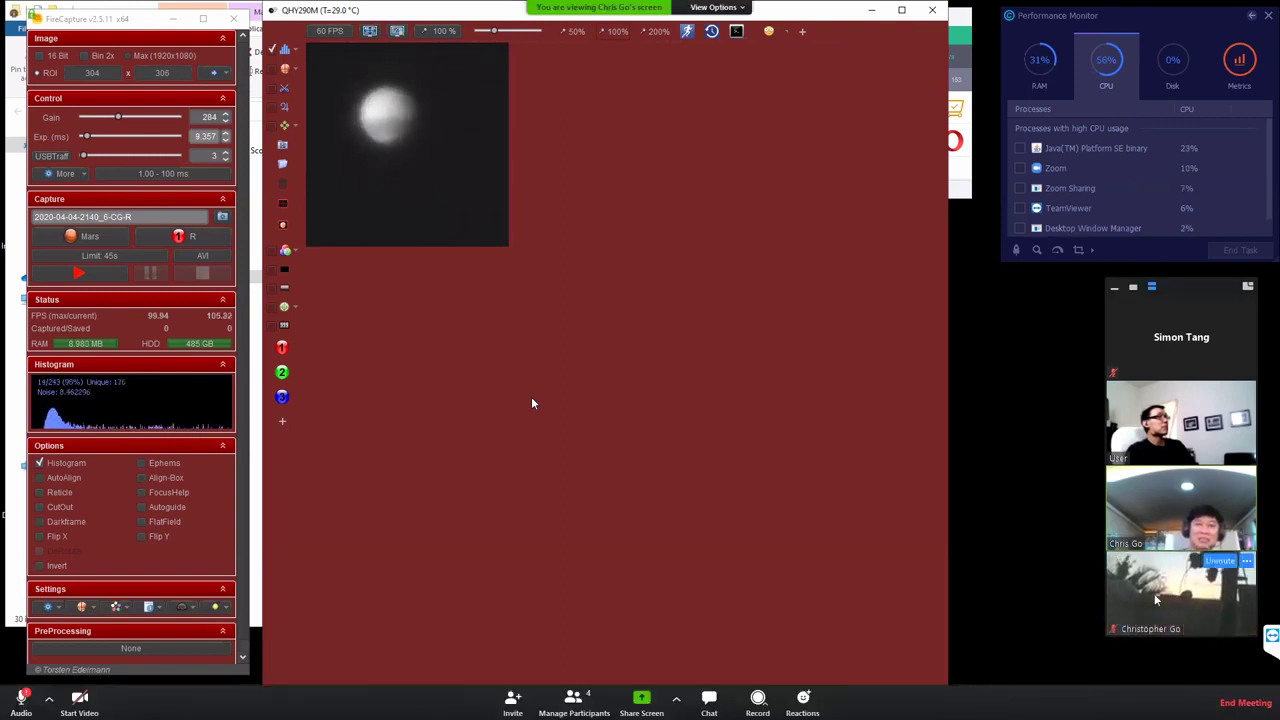
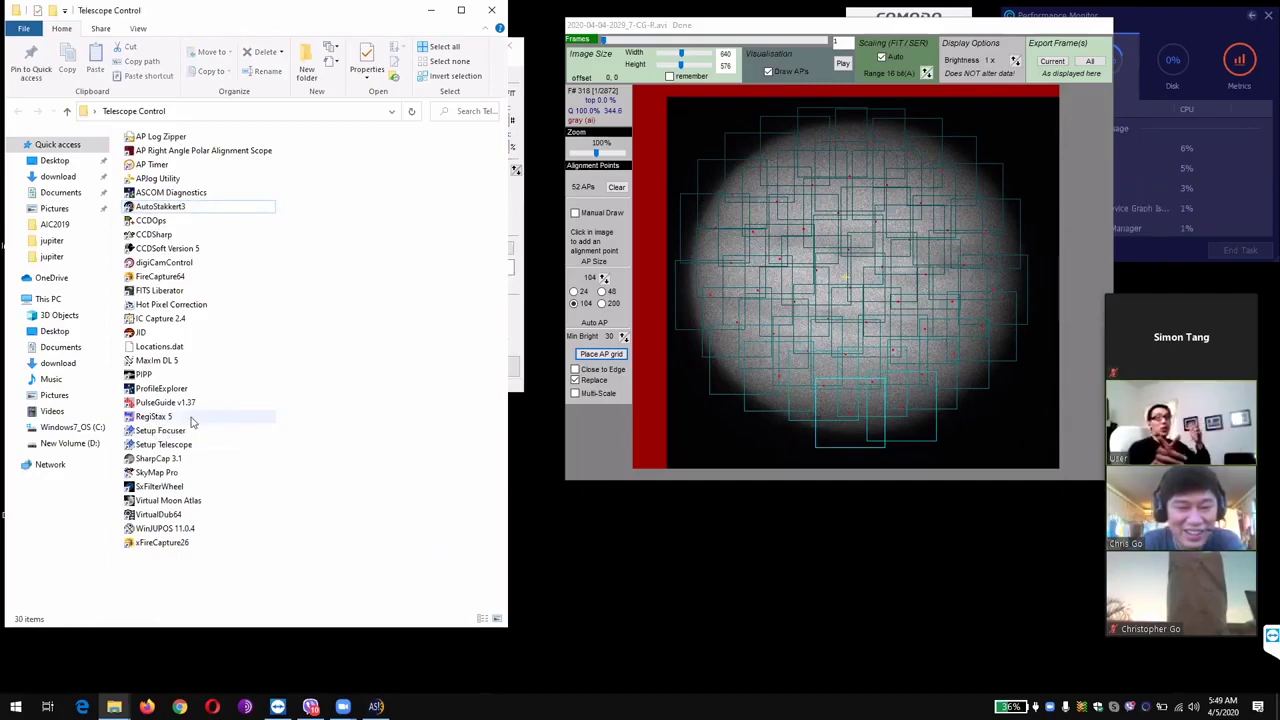
double_click(191, 420)
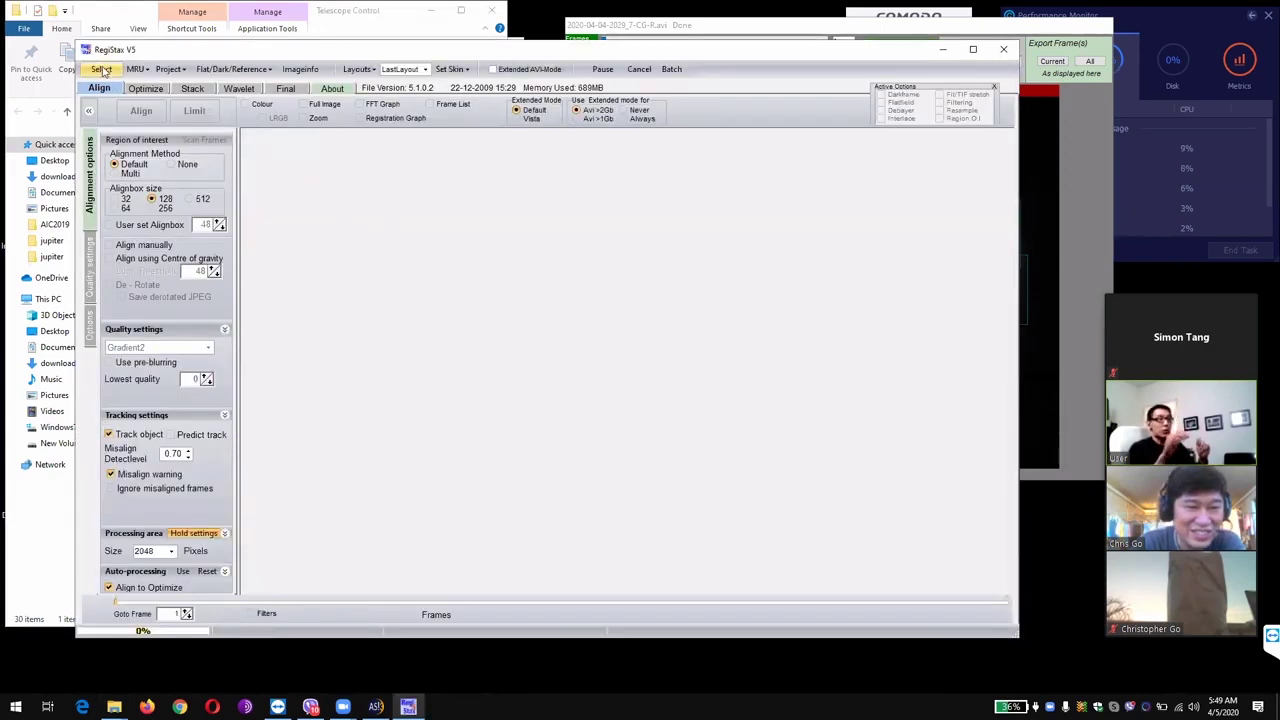
click(103, 70)
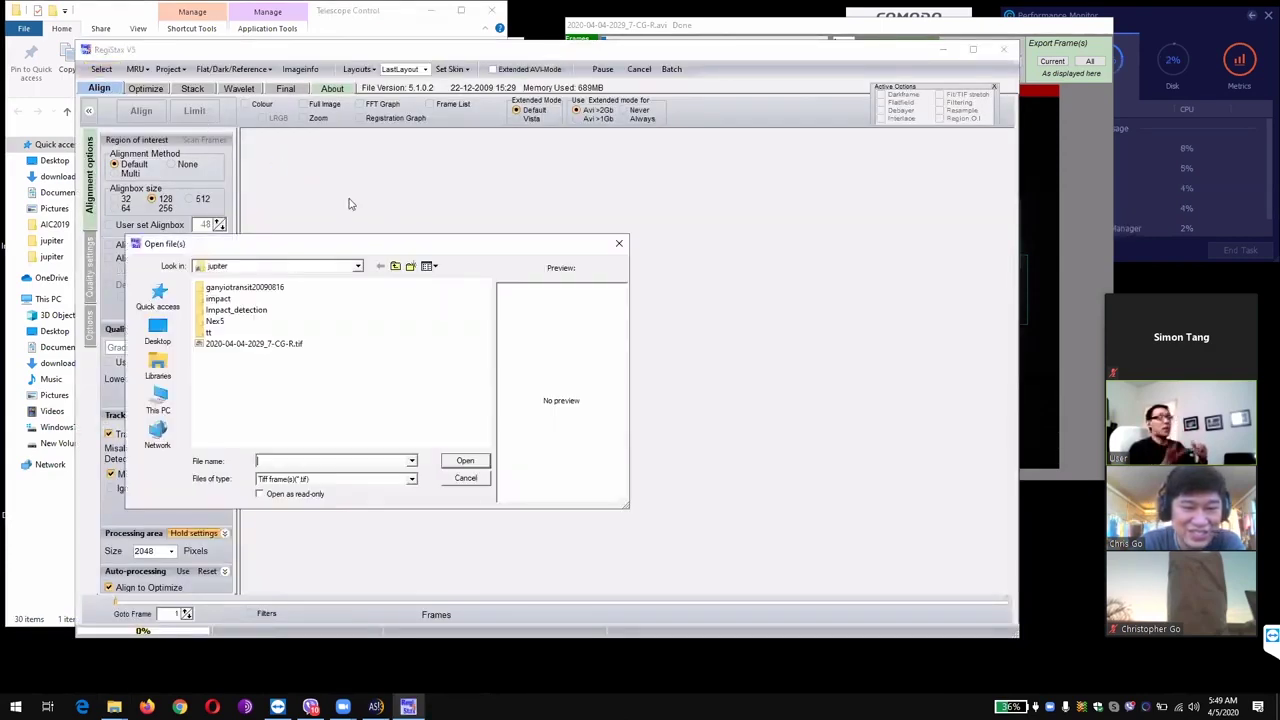
double_click(290, 344)
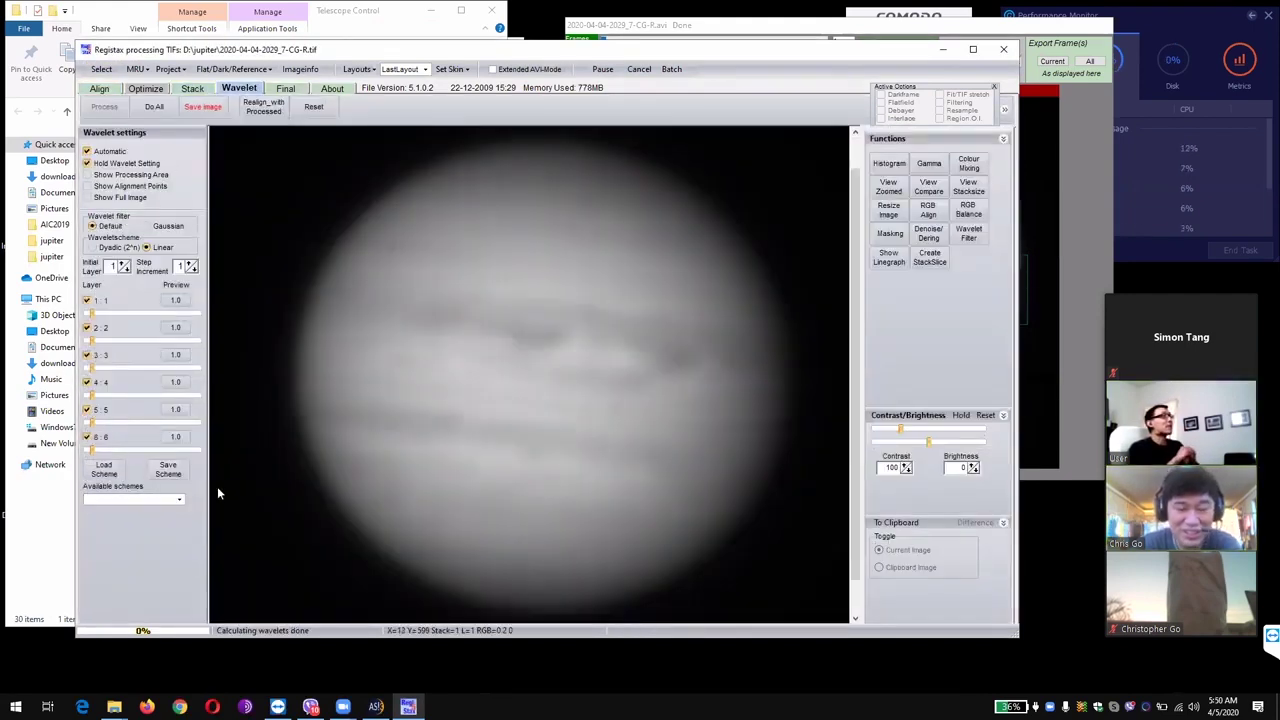
Step: Apply the juphard.rwv wavelet scheme to the Jupiter image and compare the sharpened result with the unsharpened stack
click(180, 500)
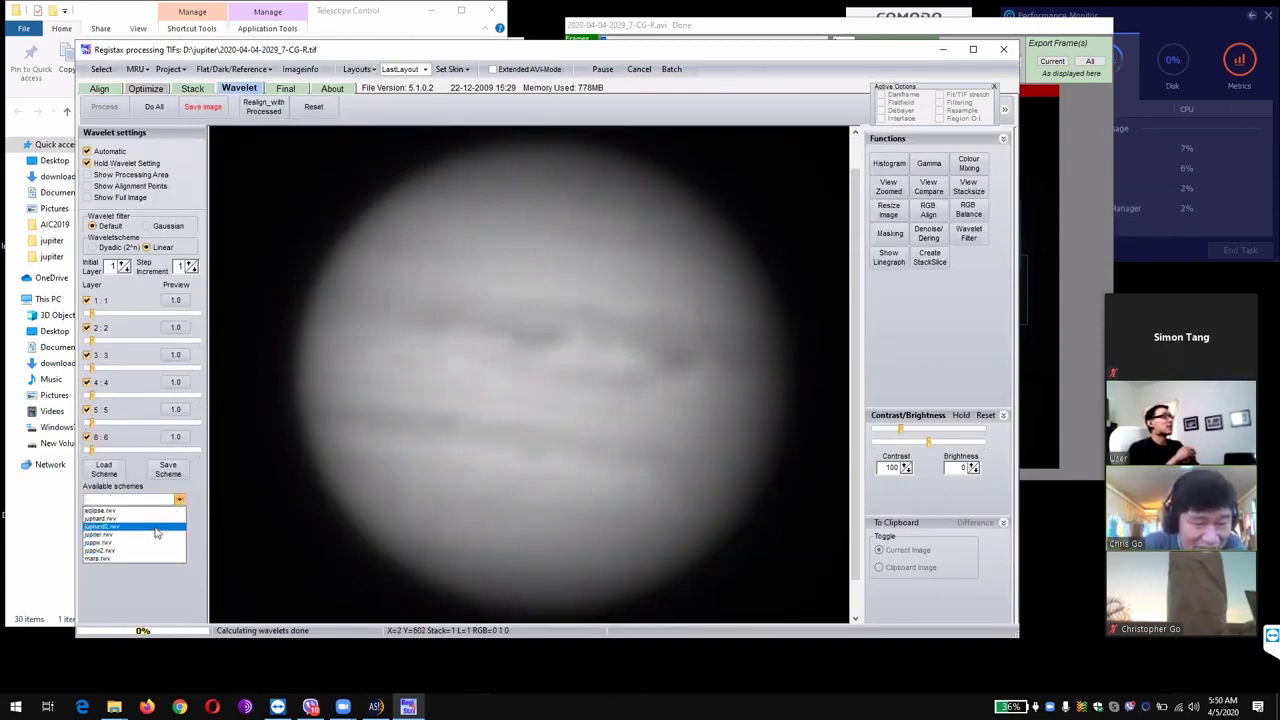
click(151, 520)
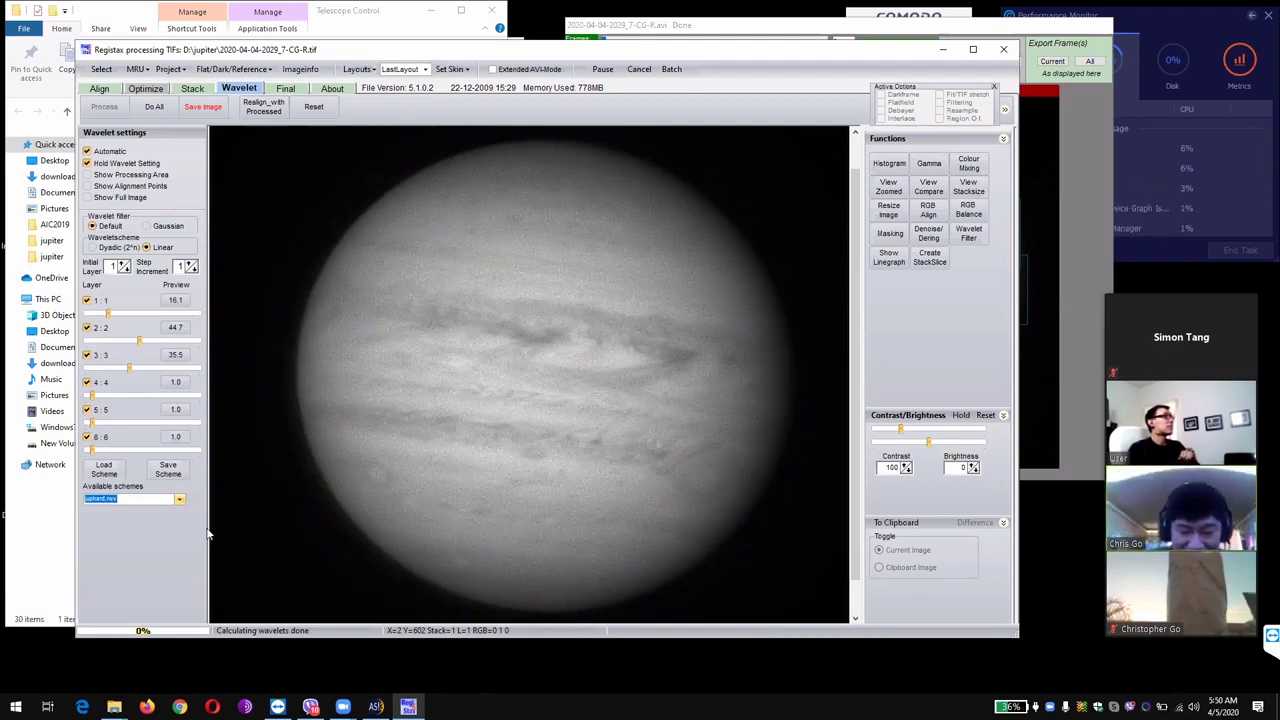
key(XF86MonBrightnessUp)
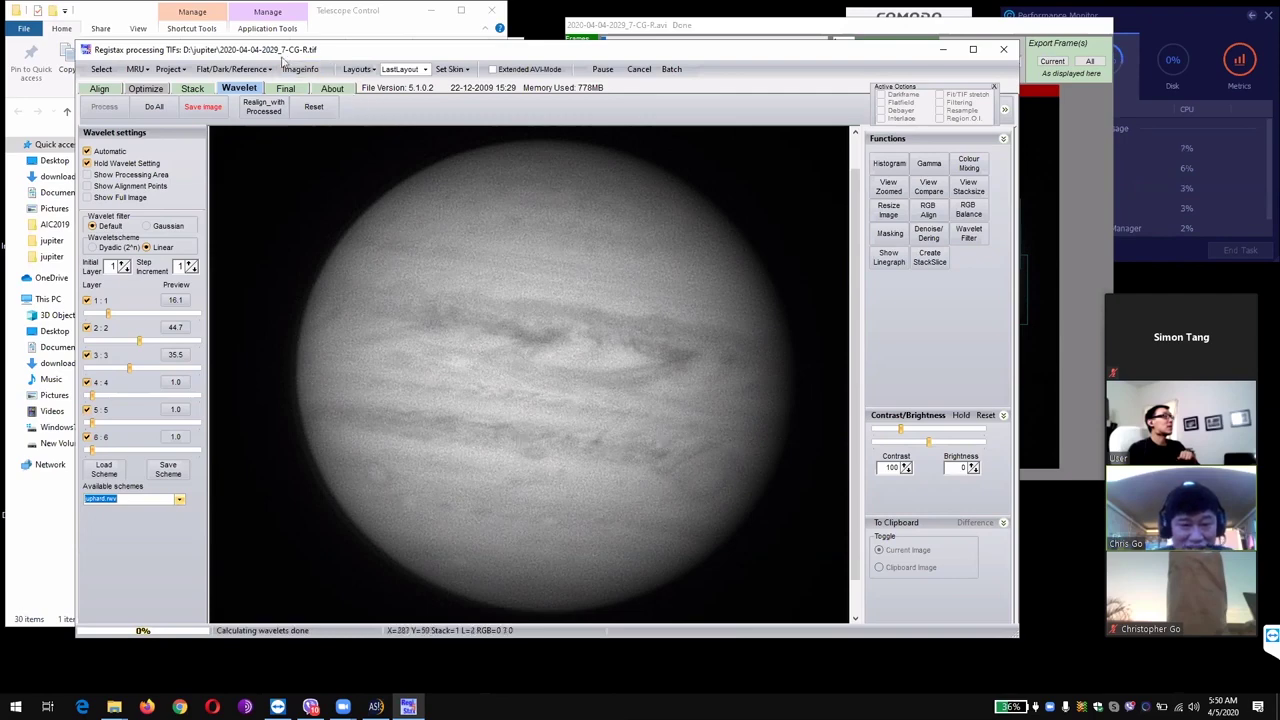
click(192, 89)
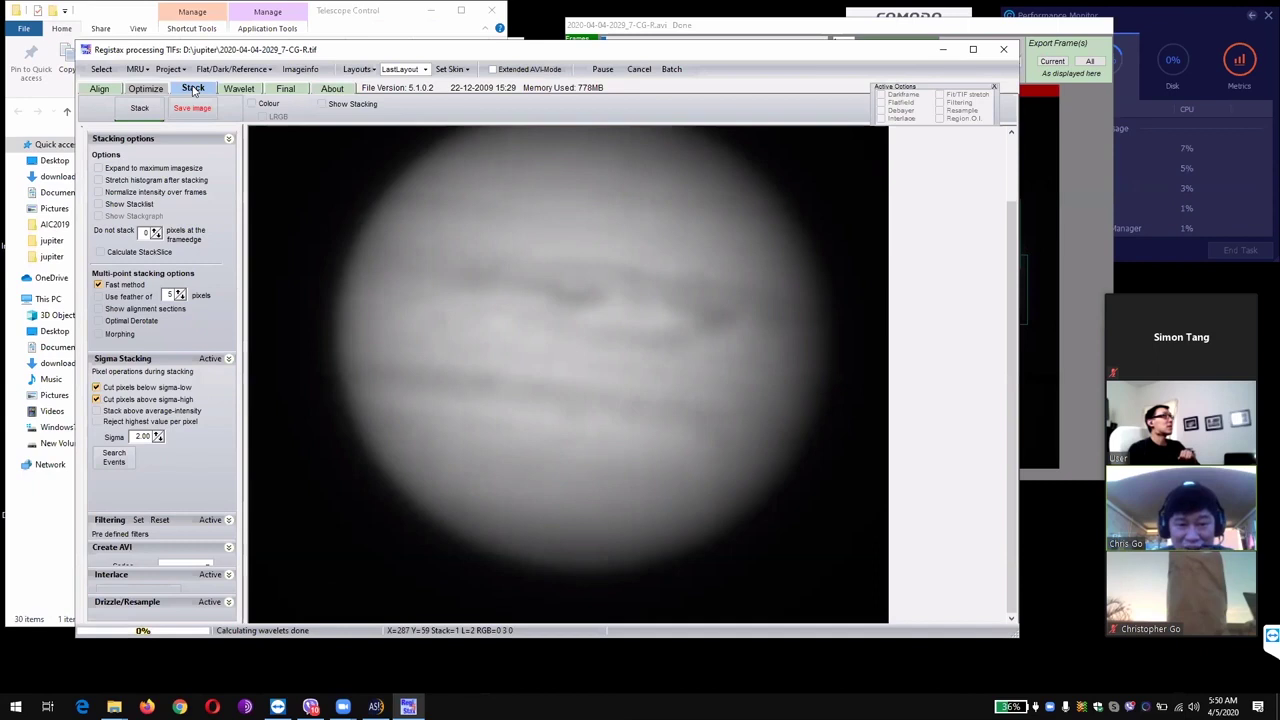
click(244, 90)
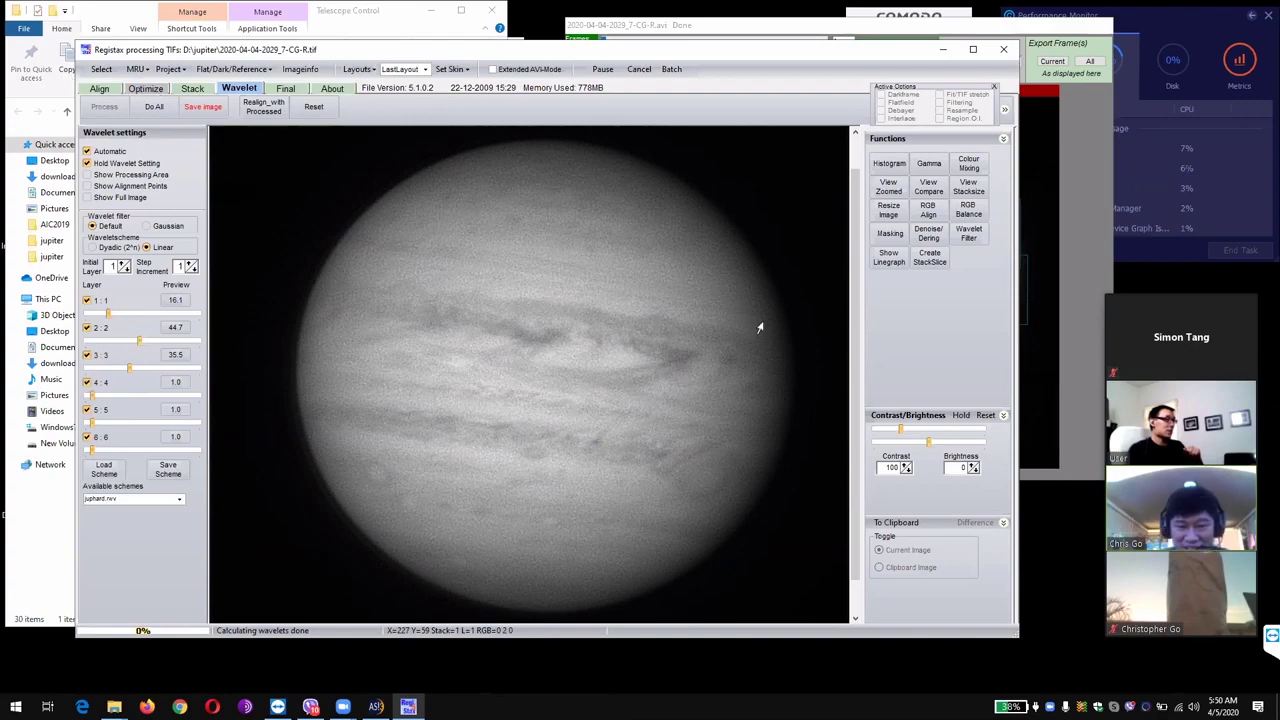
key(alt+Tab)
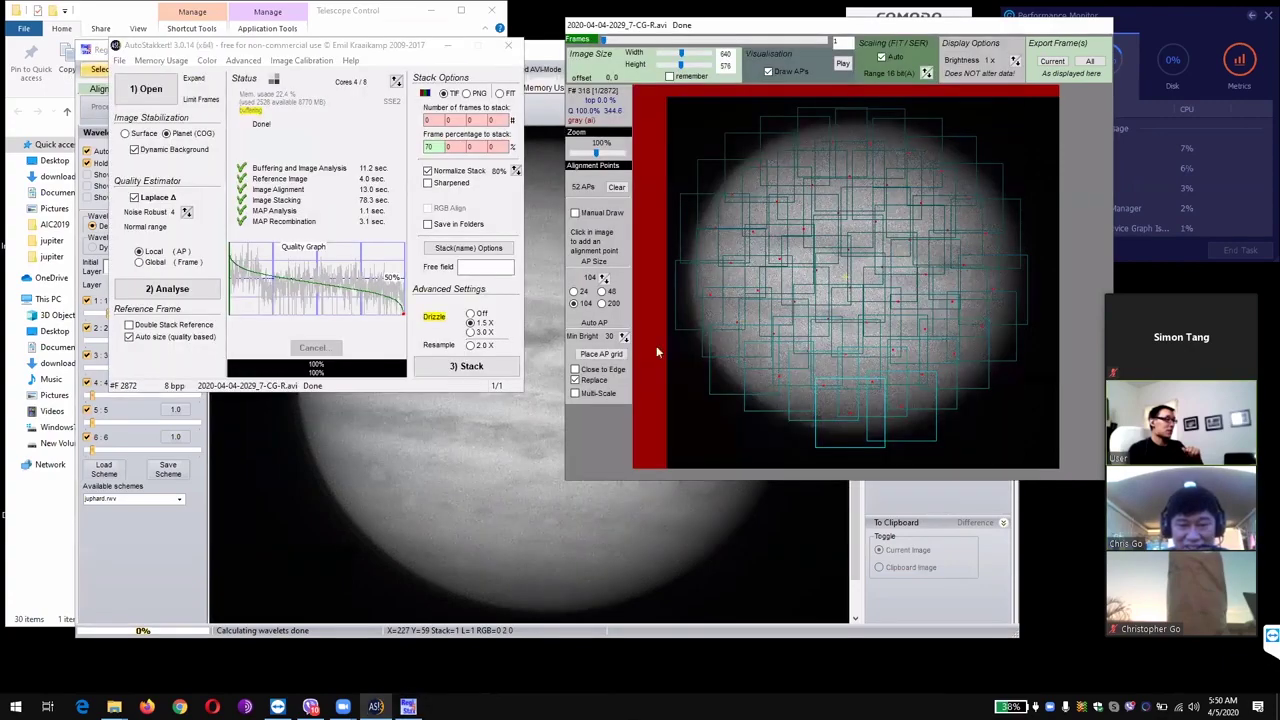
key(ctrl+o)
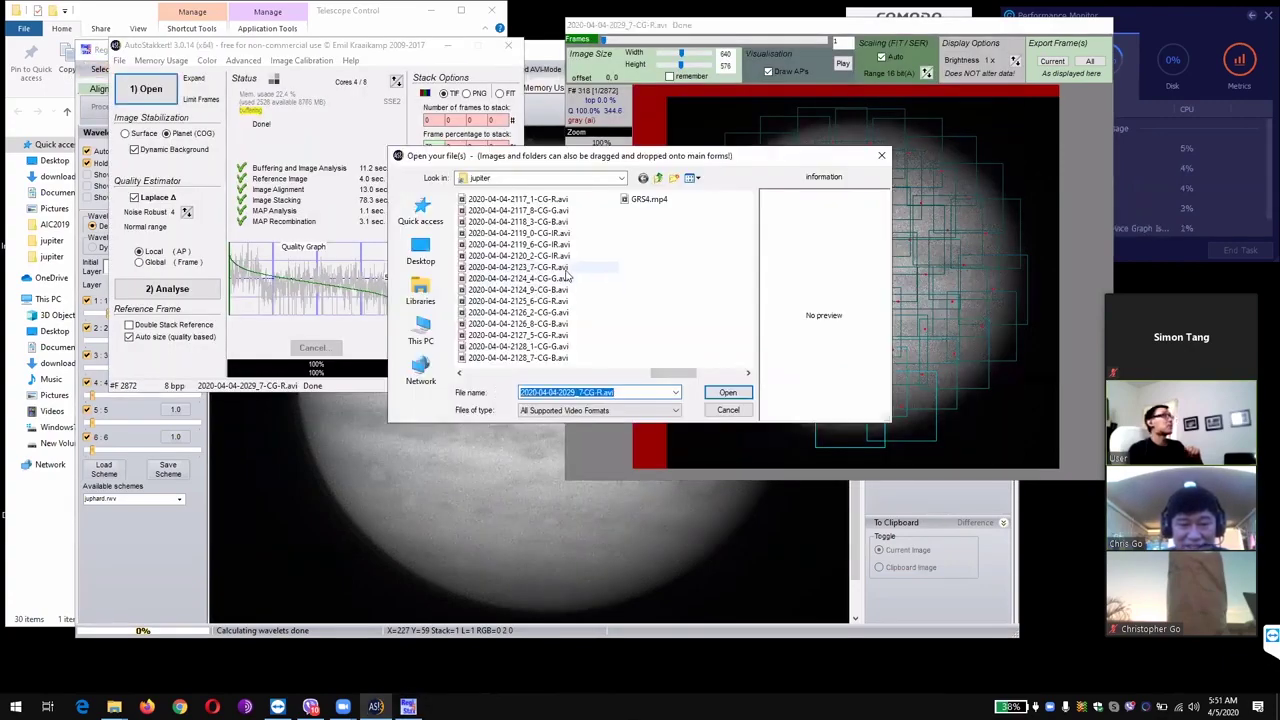
key(Return)
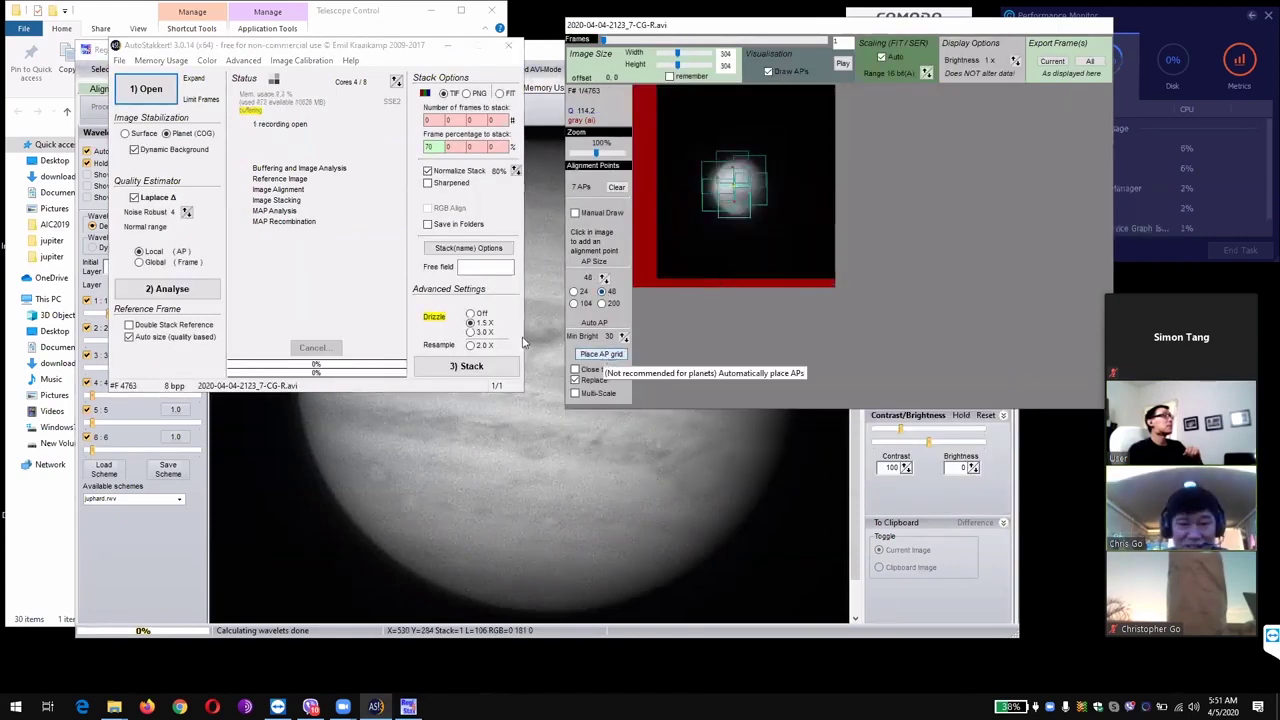
Step: Place a grid of size 24 alignment points on Mars and stack 75 percent of the frames
click(573, 291)
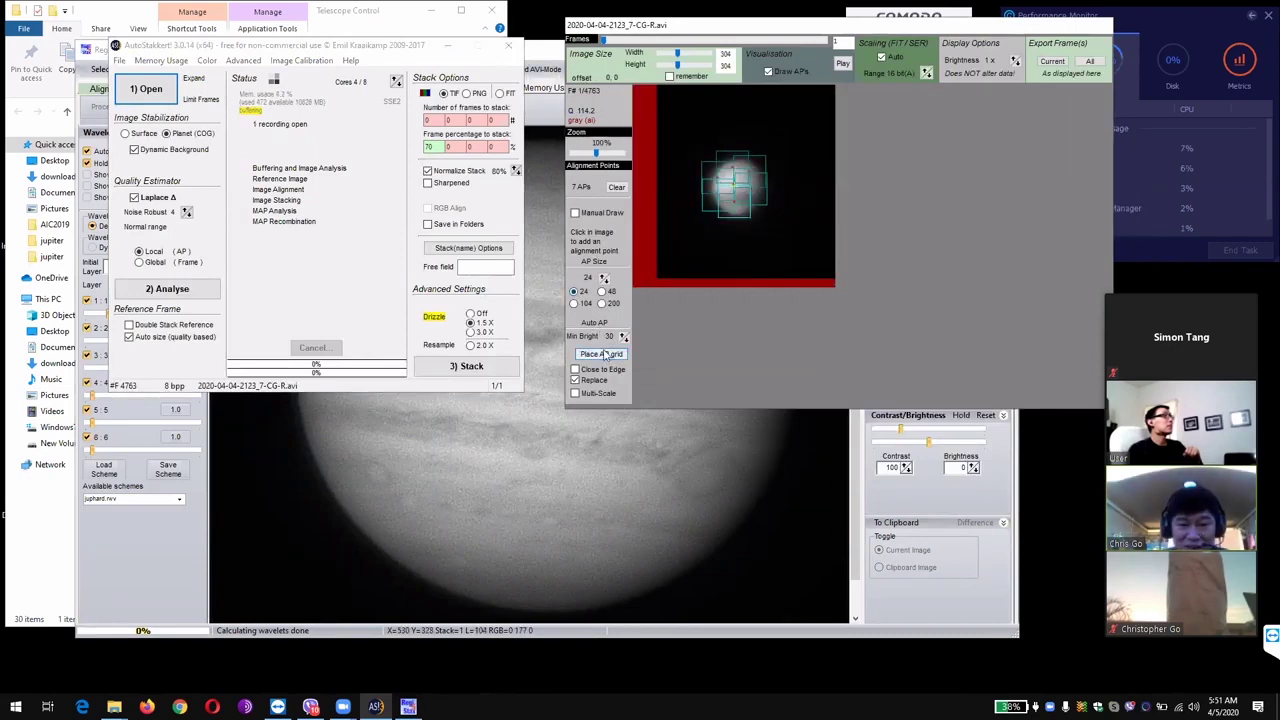
click(604, 355)
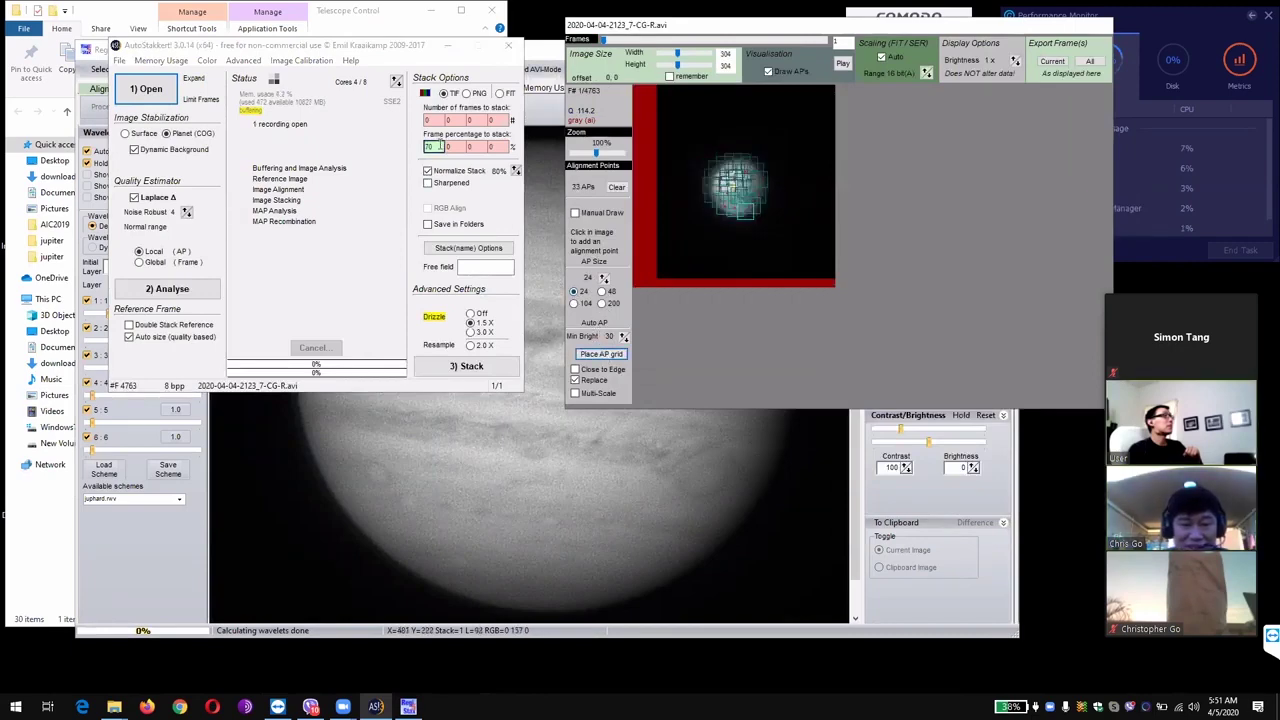
double_click(438, 146)
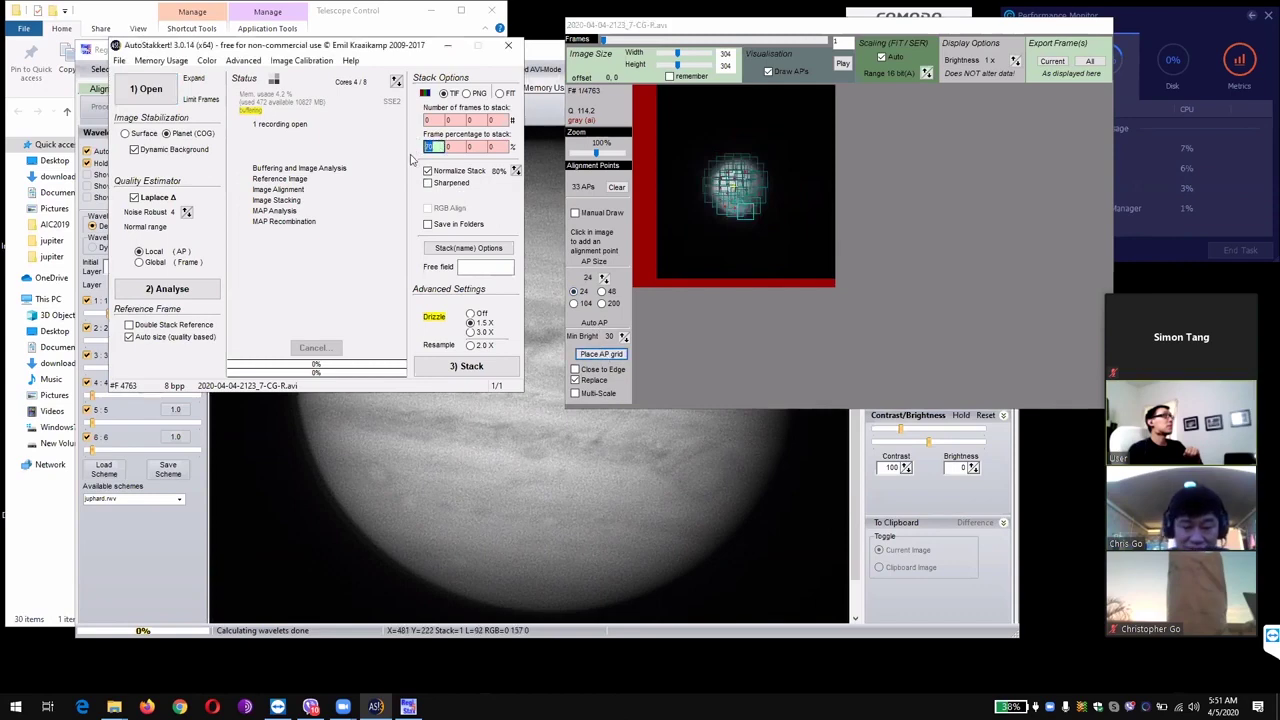
text(75)
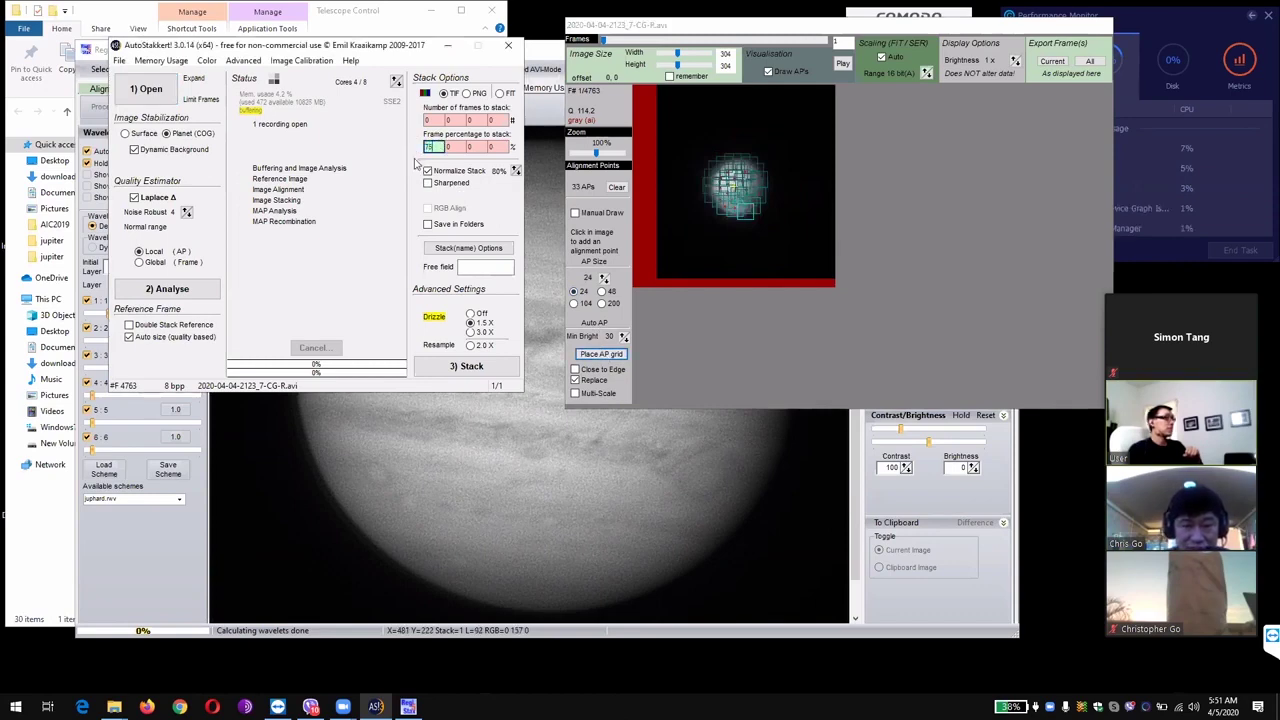
click(466, 366)
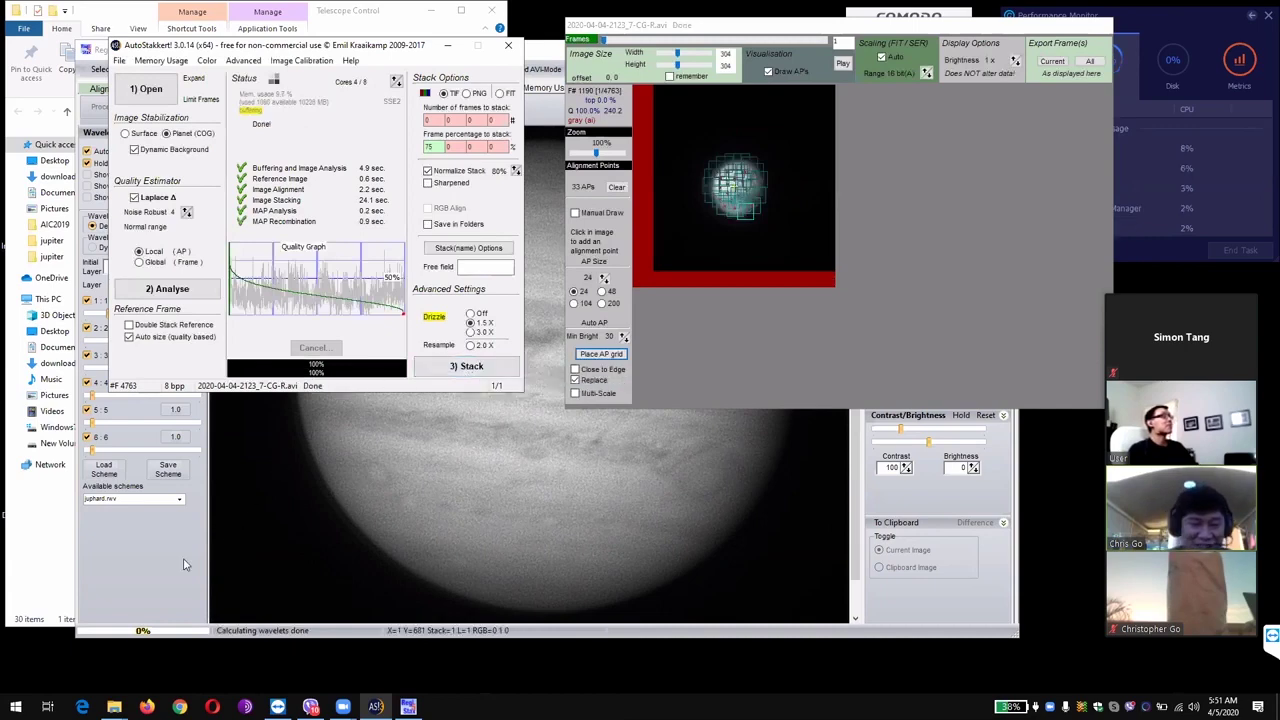
click(182, 455)
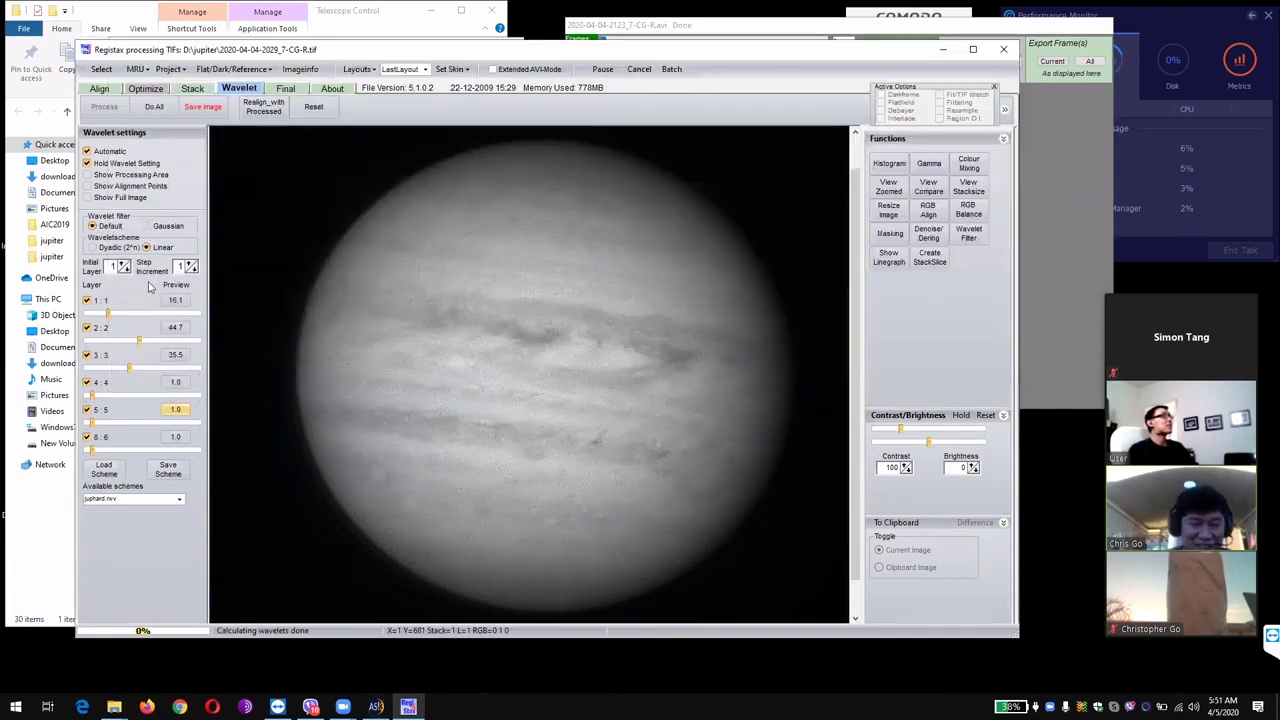
click(101, 70)
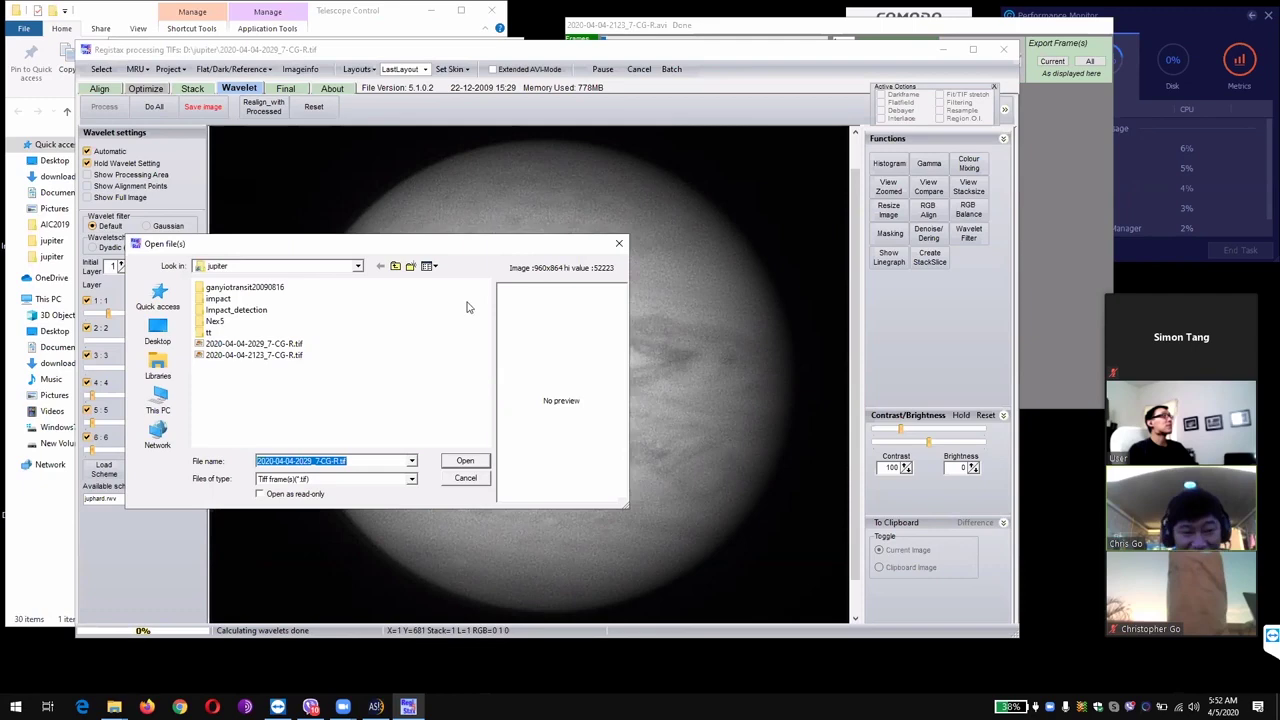
click(450, 459)
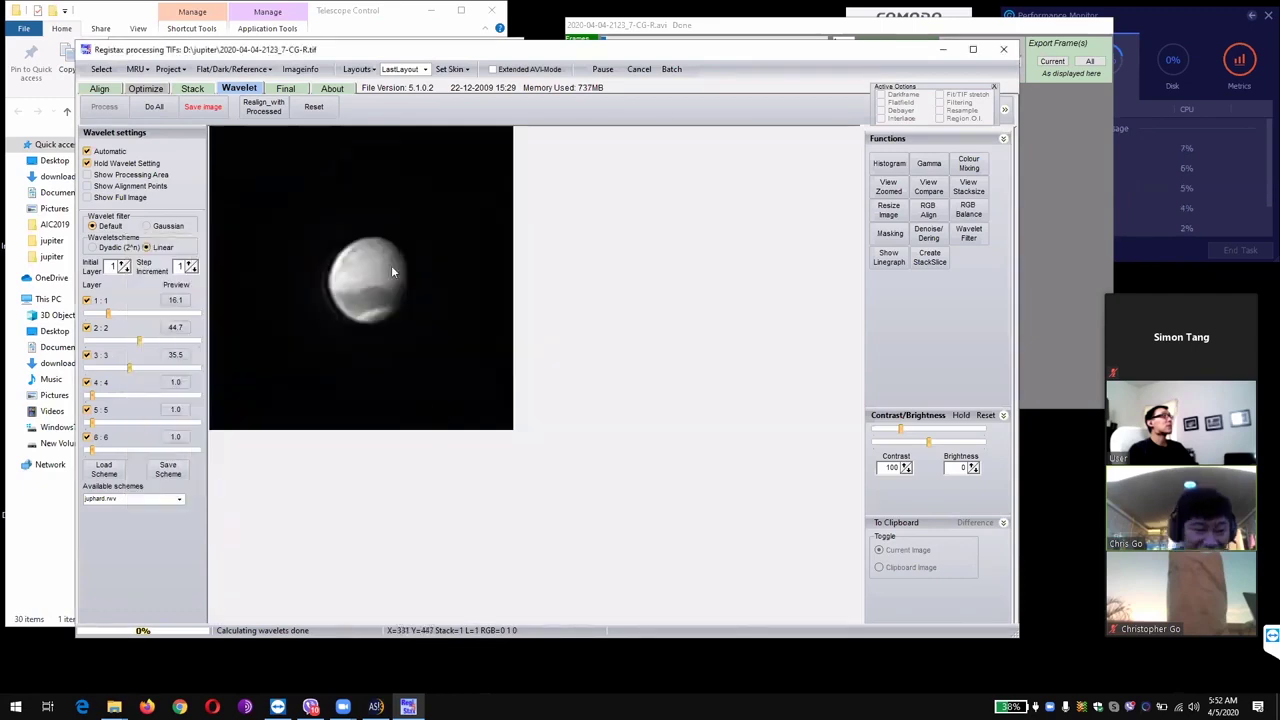
Step: Apply the jupiter.rwv wavelet scheme to the Mars image
click(179, 499)
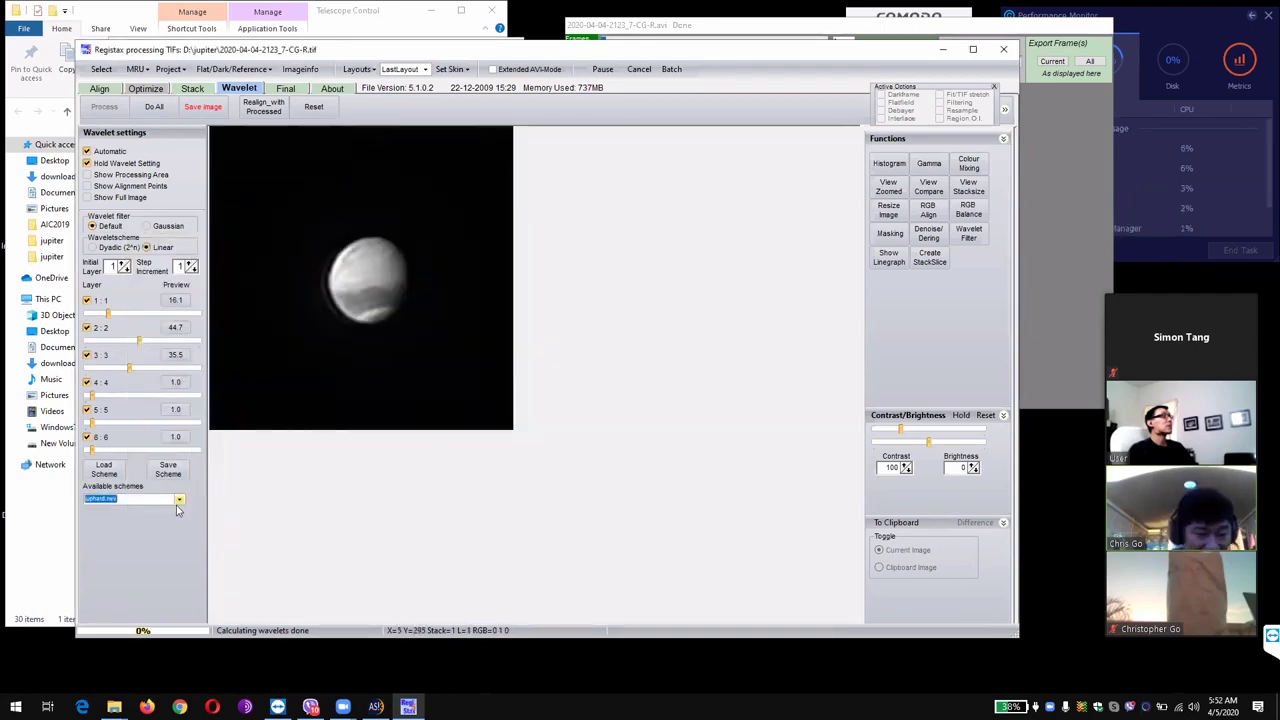
click(176, 507)
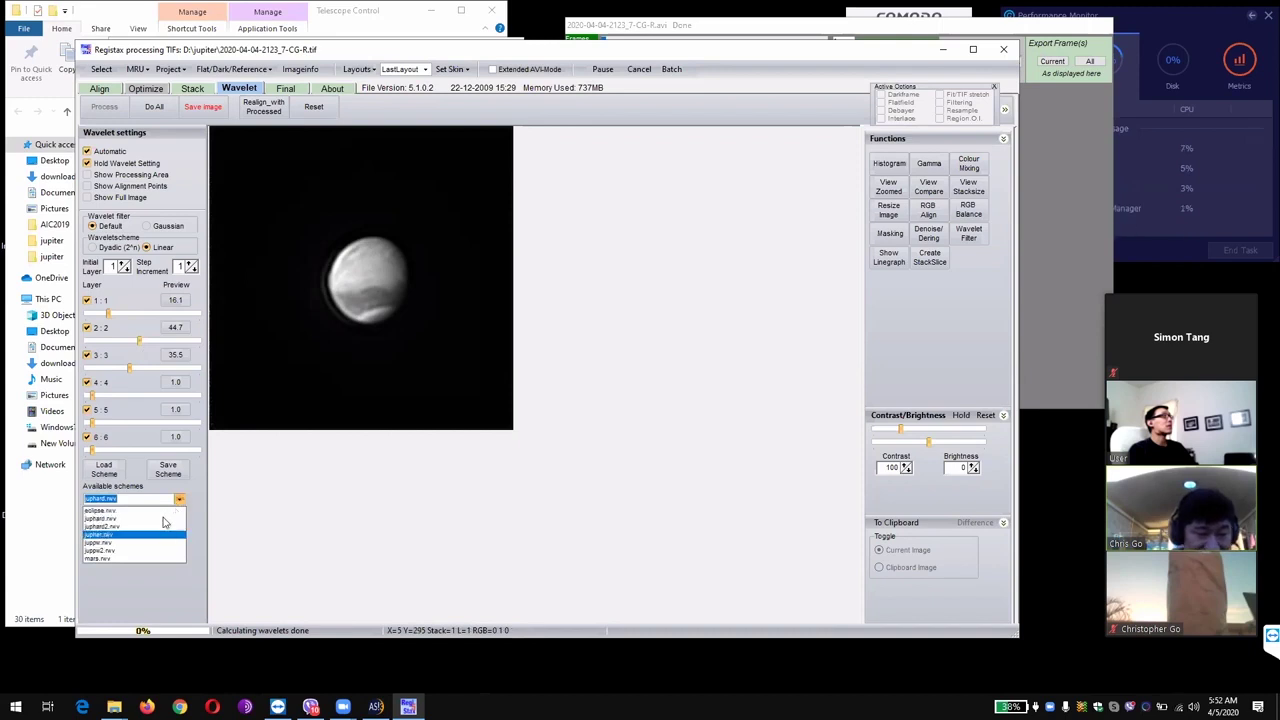
click(151, 534)
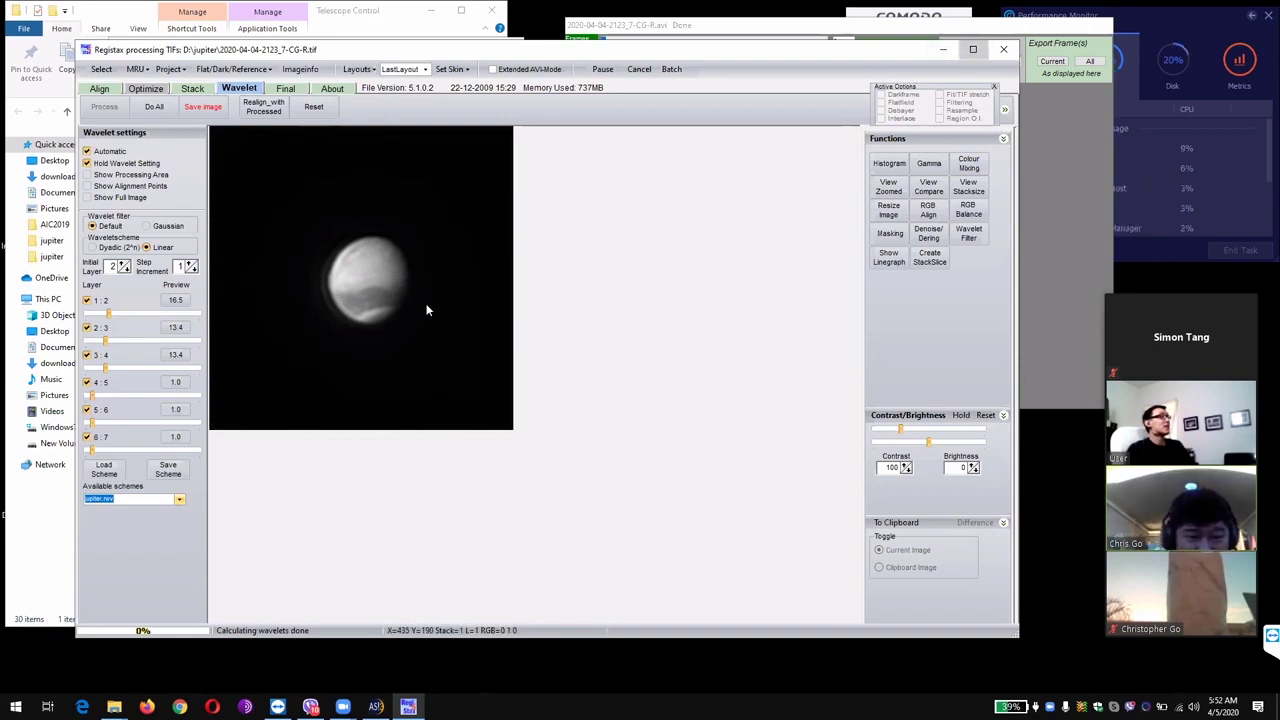
key(super+Up)
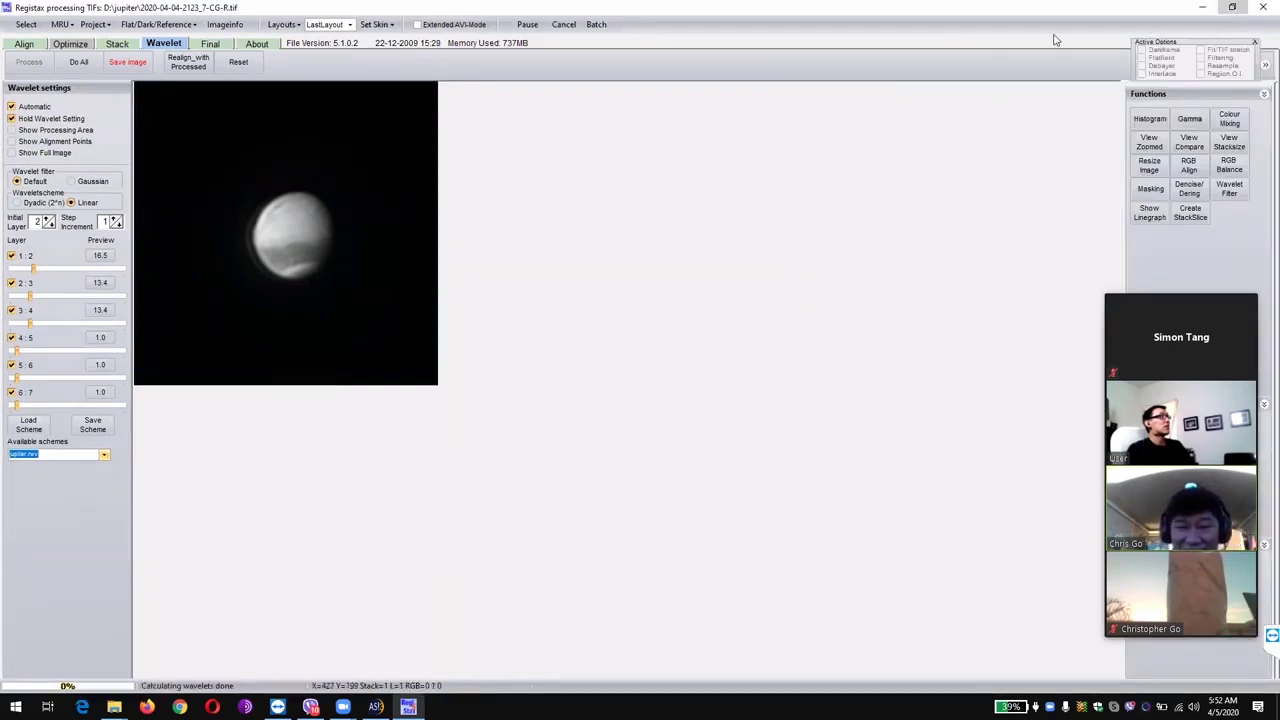
key(super+Down)
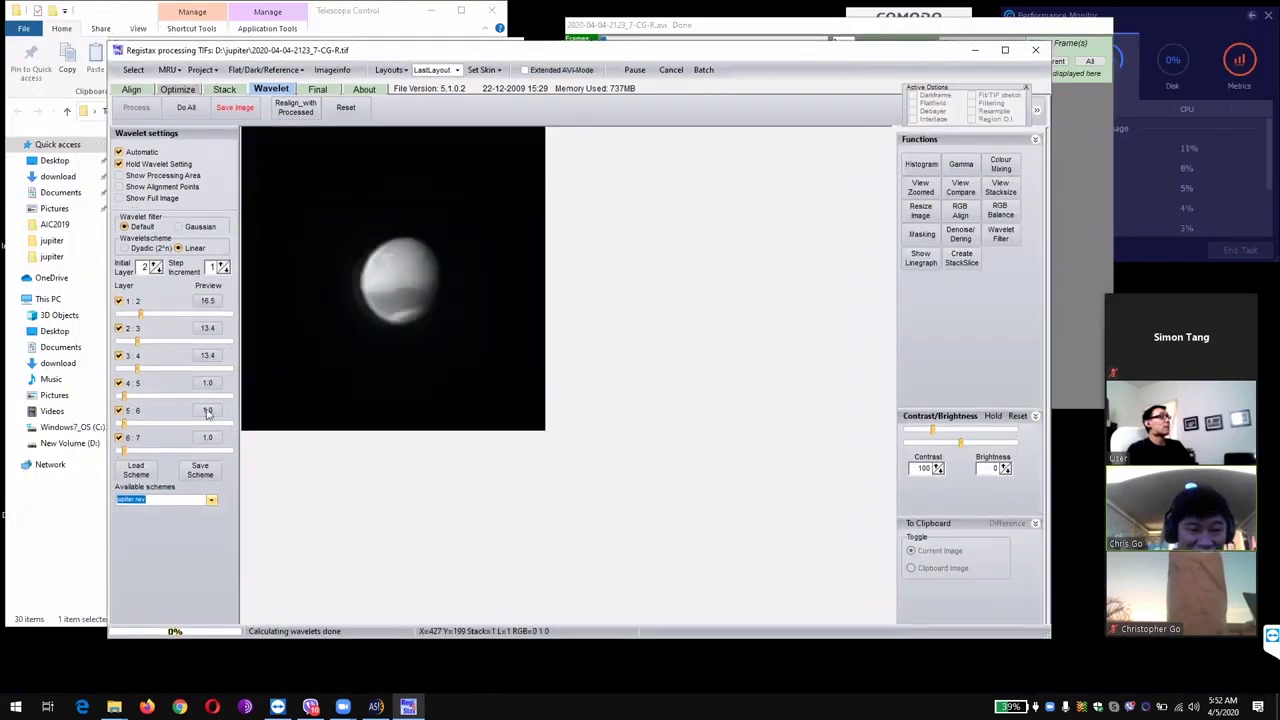
Step: Launch WinJUPOS 11.0.4 from the Telescope Control folder, set the celestial body to Mars and decline the update
key(alt+Tab)
double_click(200, 527)
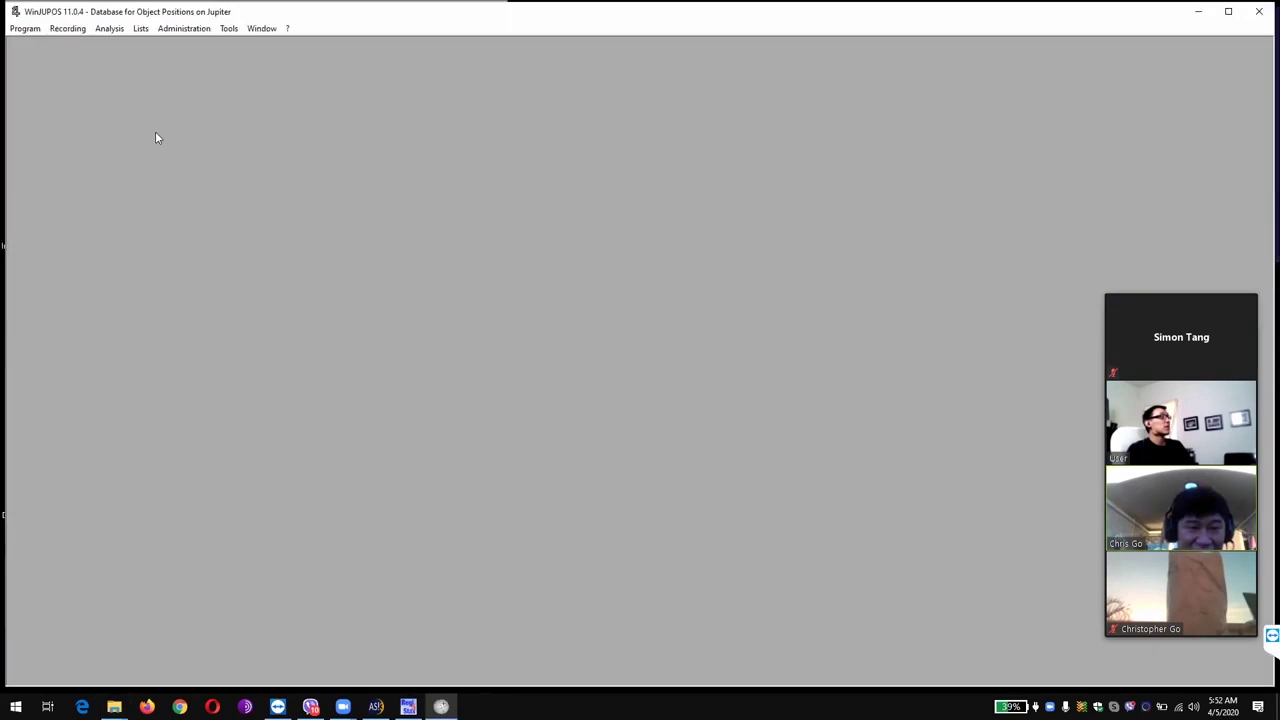
click(25, 28)
mouse_move(55, 45)
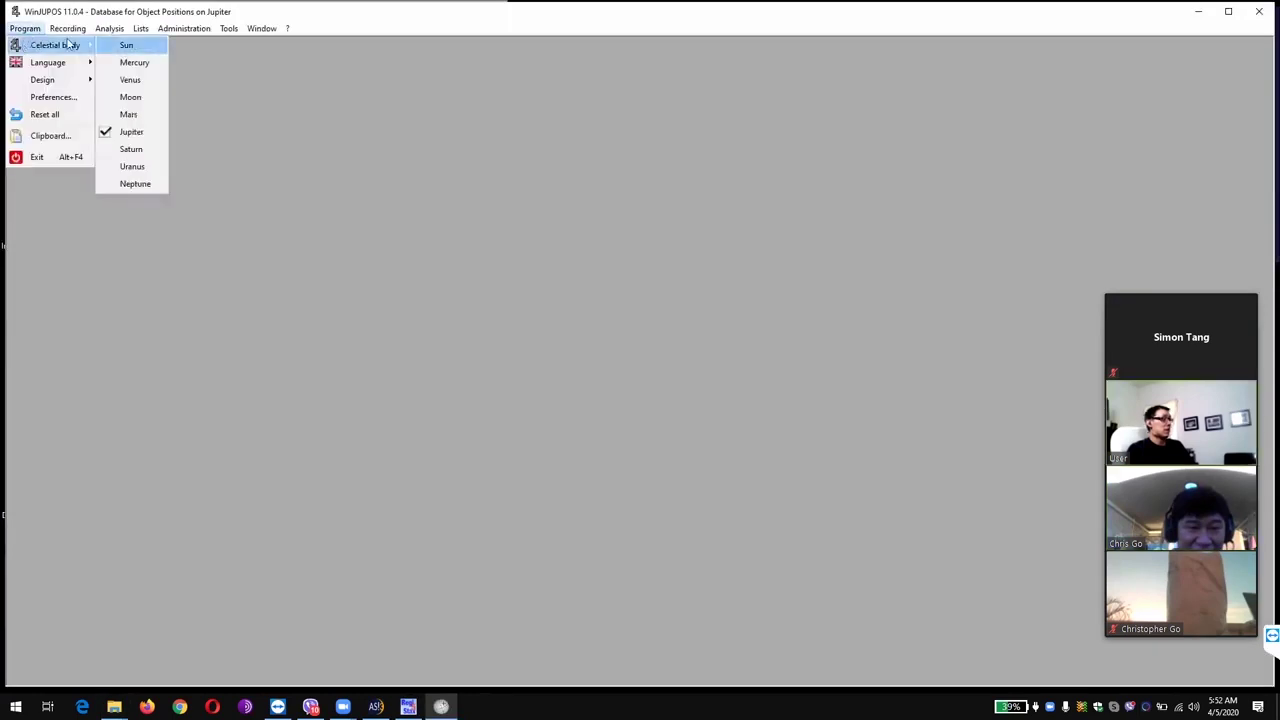
click(130, 114)
click(230, 29)
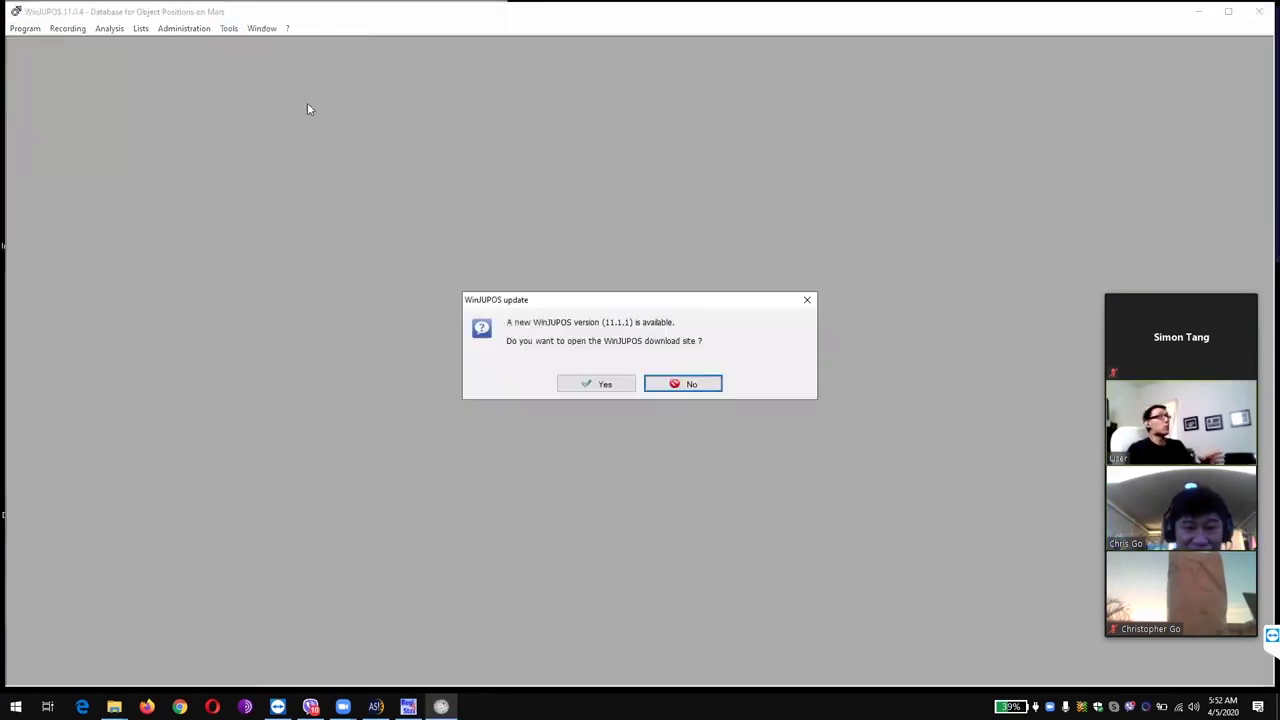
click(680, 383)
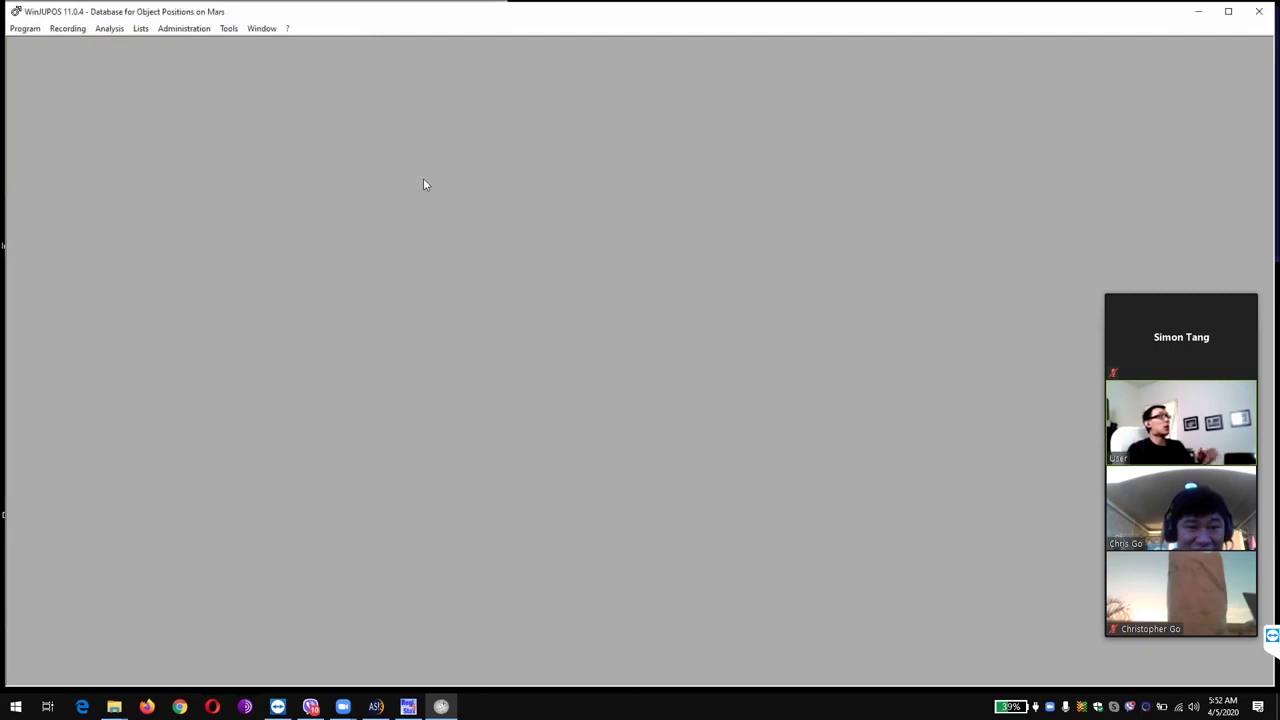
Step: Show the Mars ephemerides graphic for real time to compare its surface features, and return to RegiStax
click(229, 28)
click(255, 43)
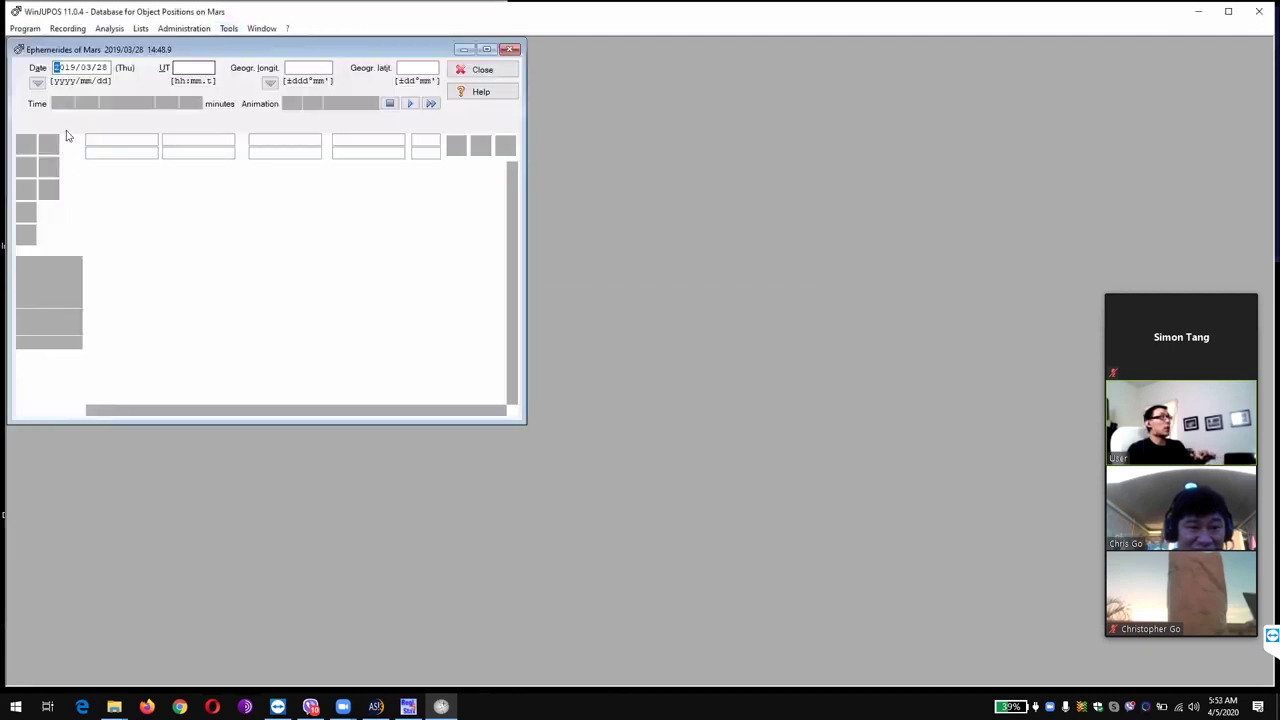
click(127, 108)
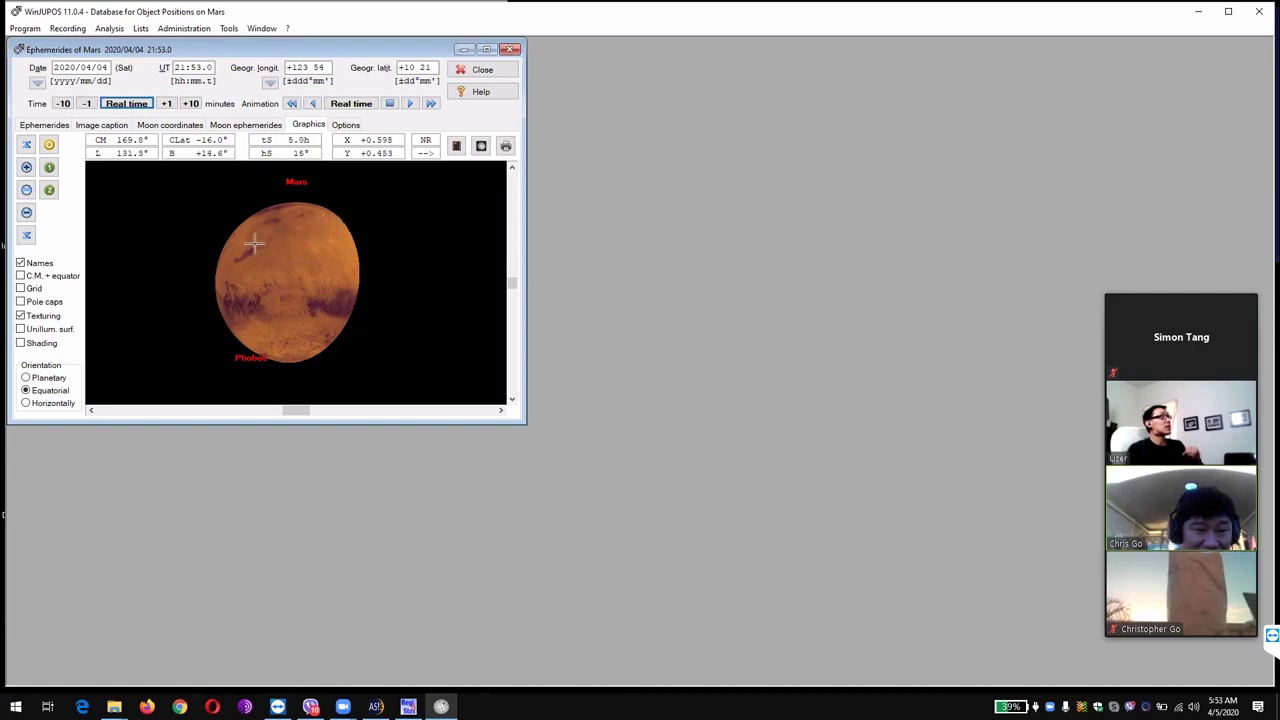
click(1198, 11)
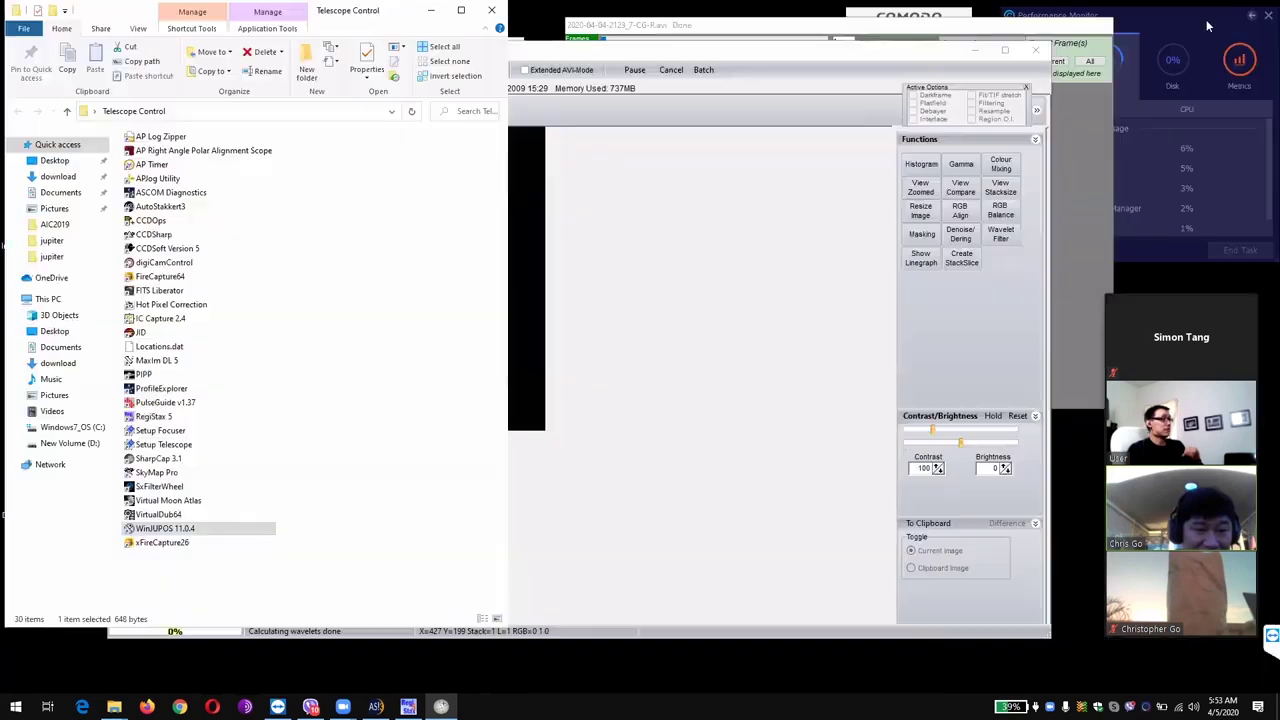
click(938, 145)
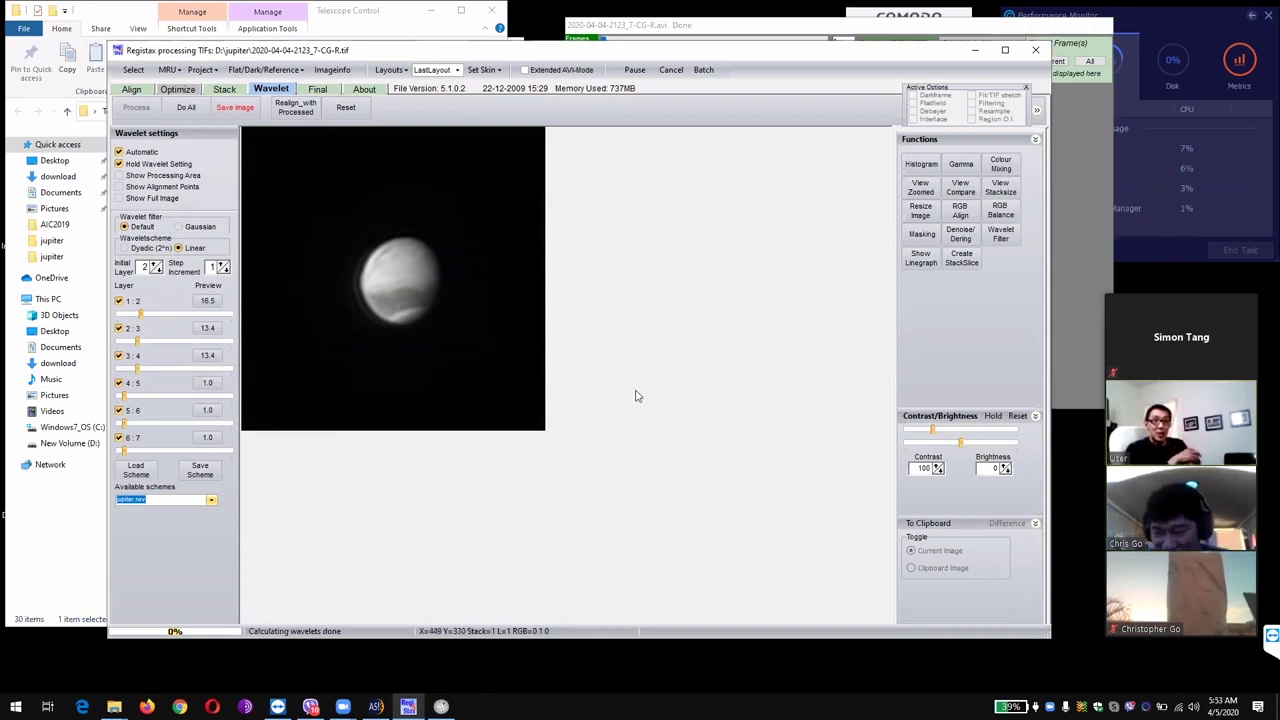
click(1130, 707)
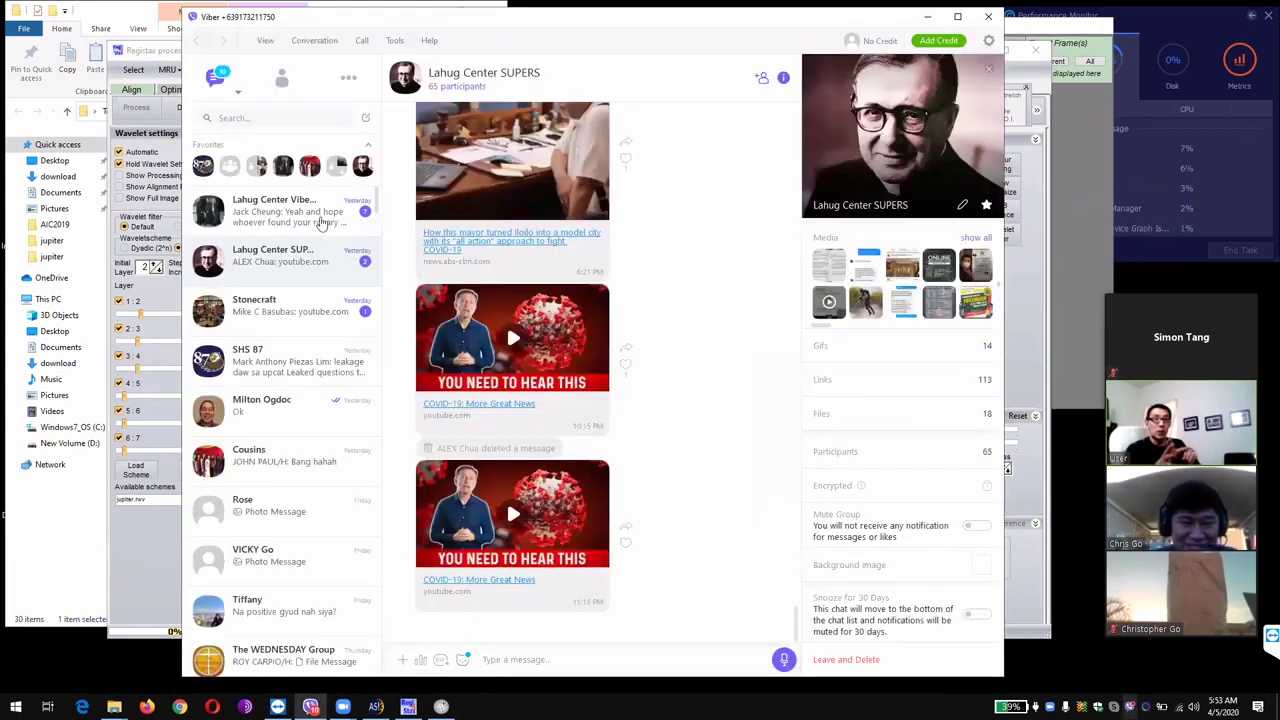
click(988, 16)
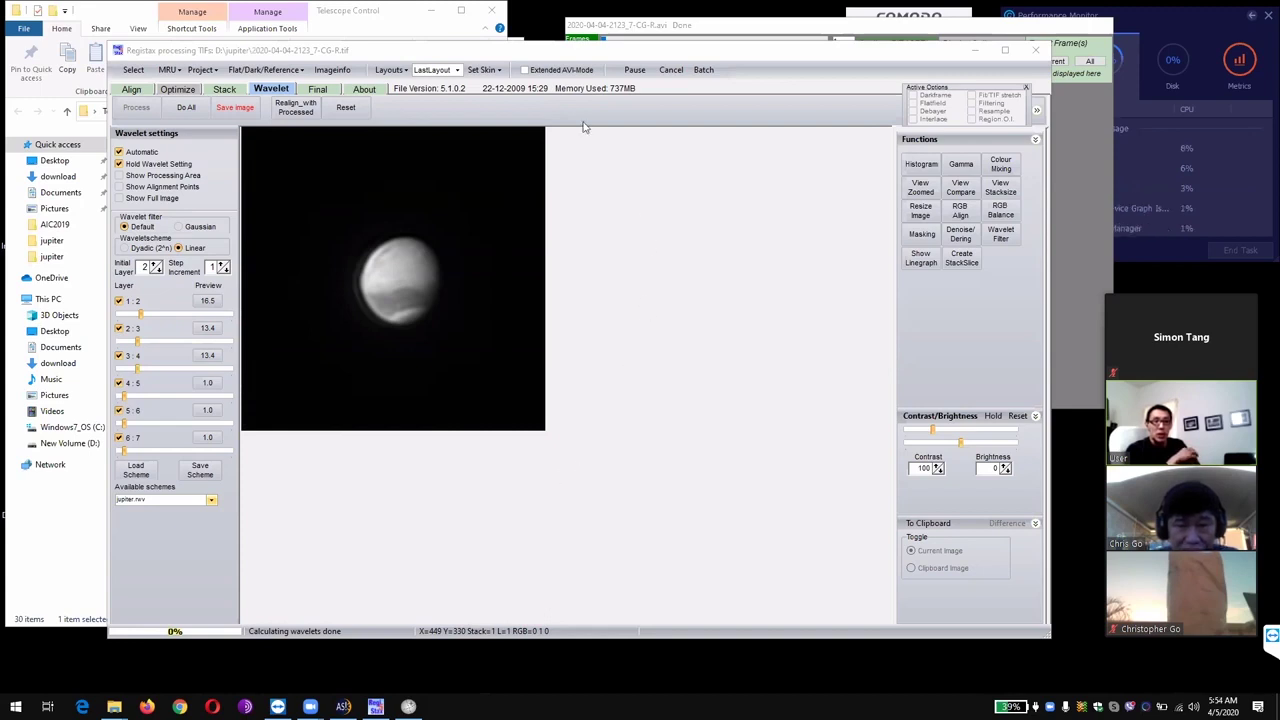
click(504, 52)
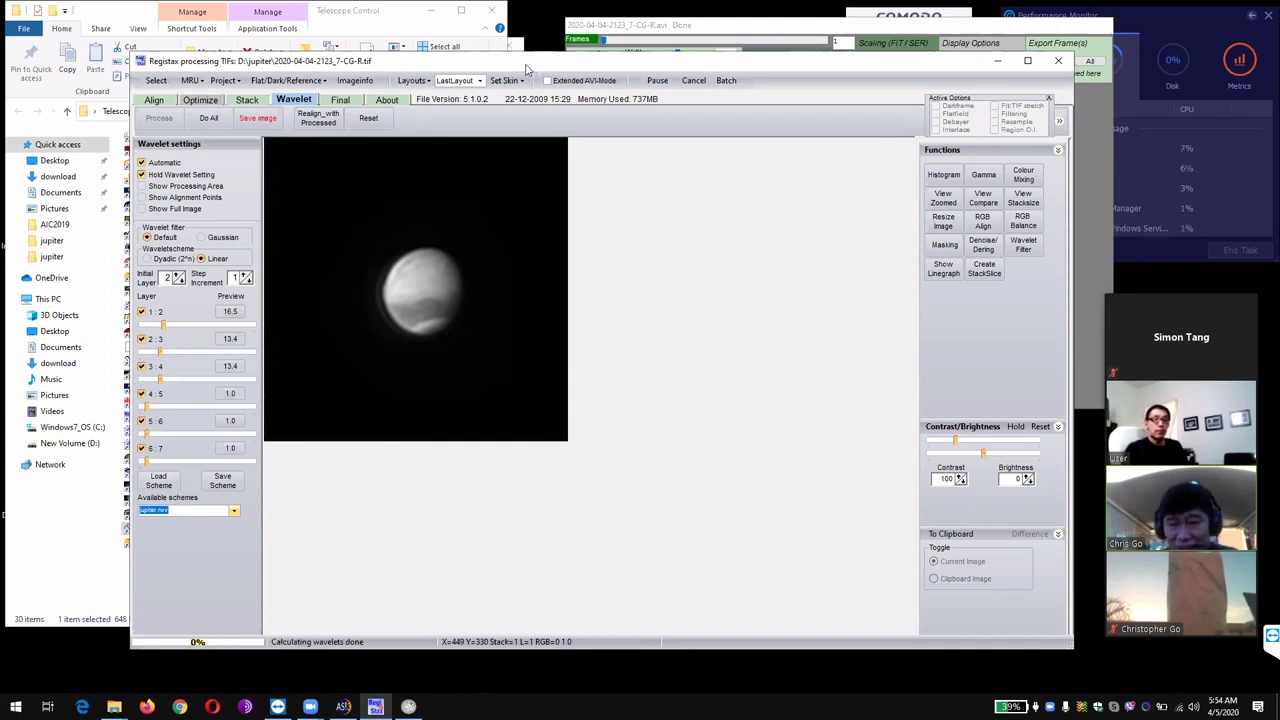
drag(513, 66, 497, 62)
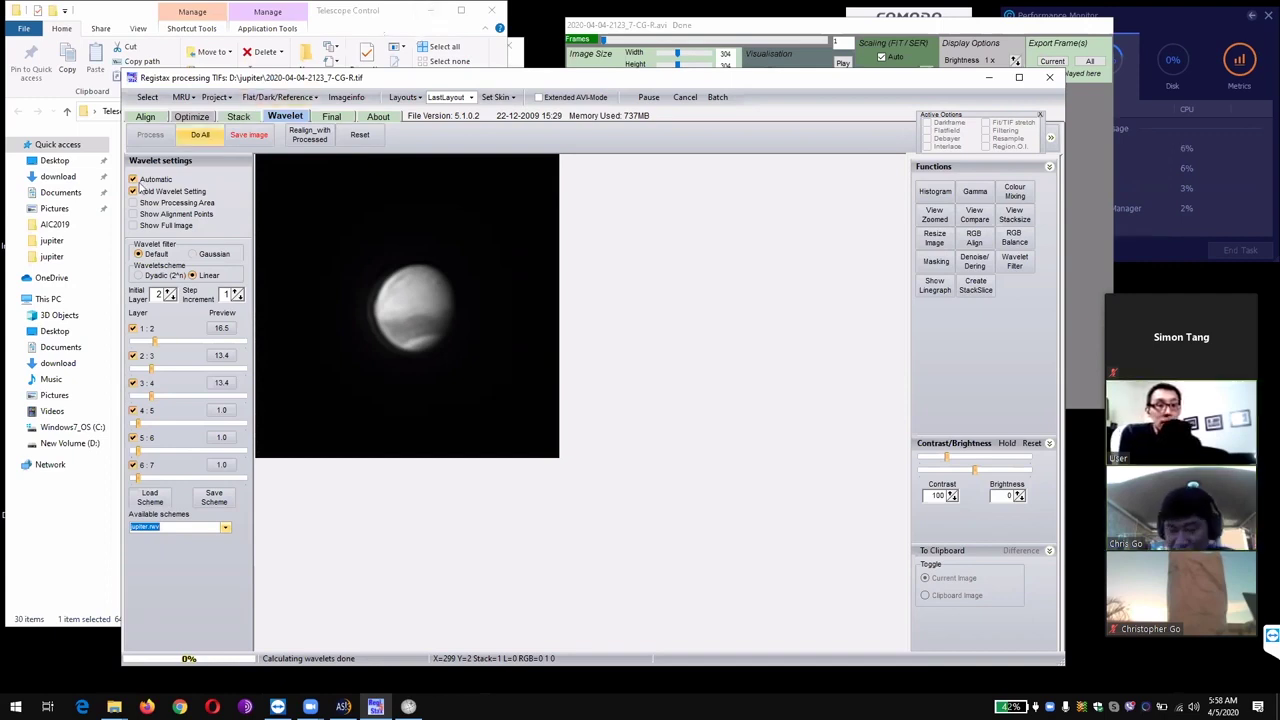
Step: Open the website astro.christone.net in Chrome and go to its Jupiter page
click(180, 708)
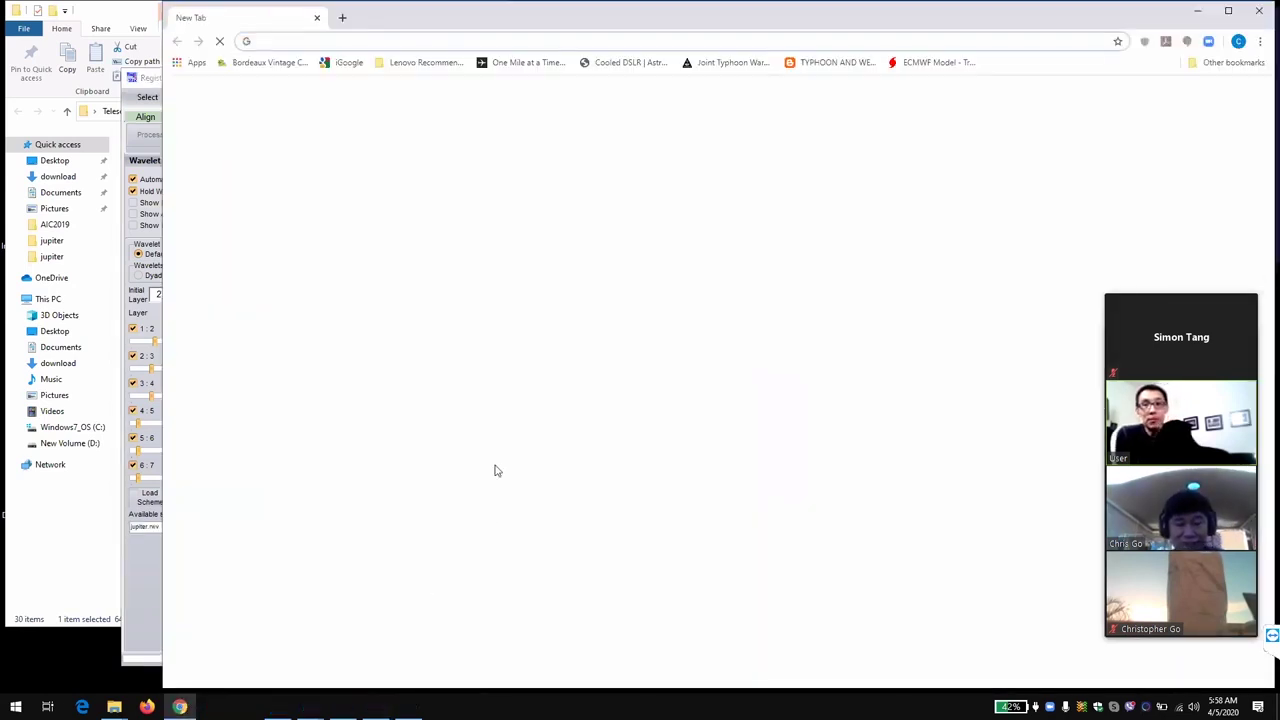
text(as)
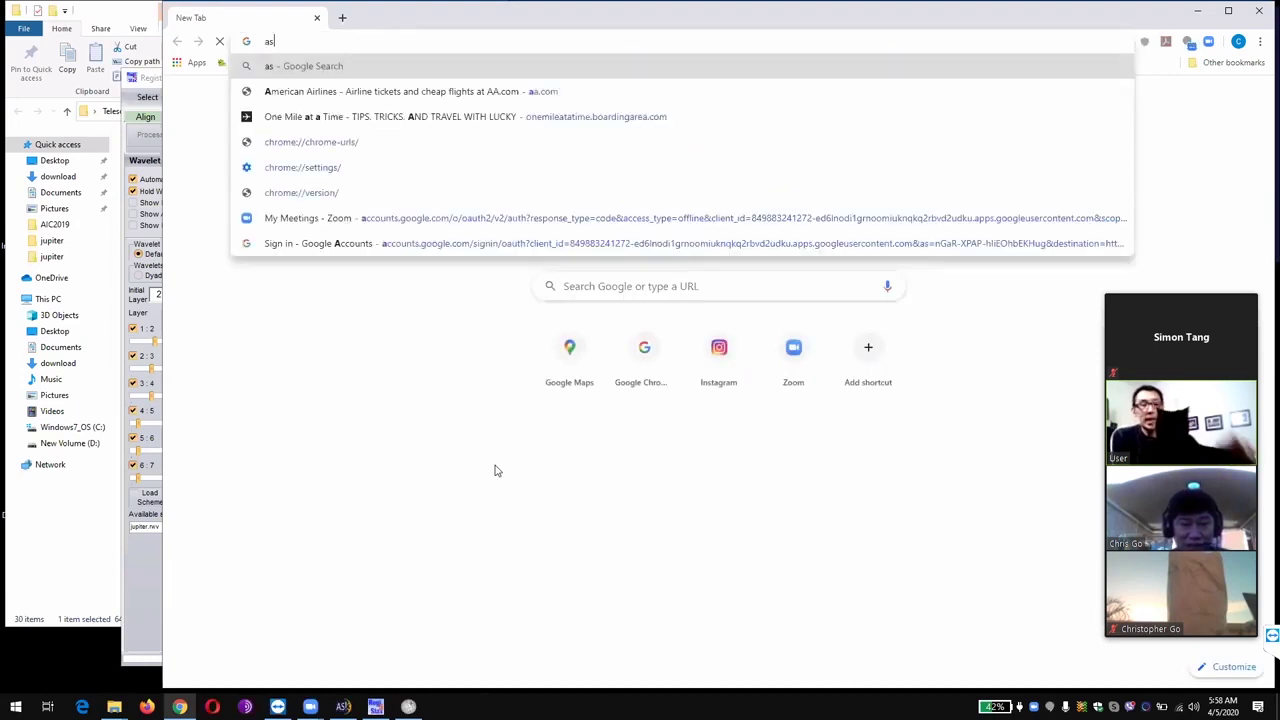
text(tro.cs)
key(BackSpace)
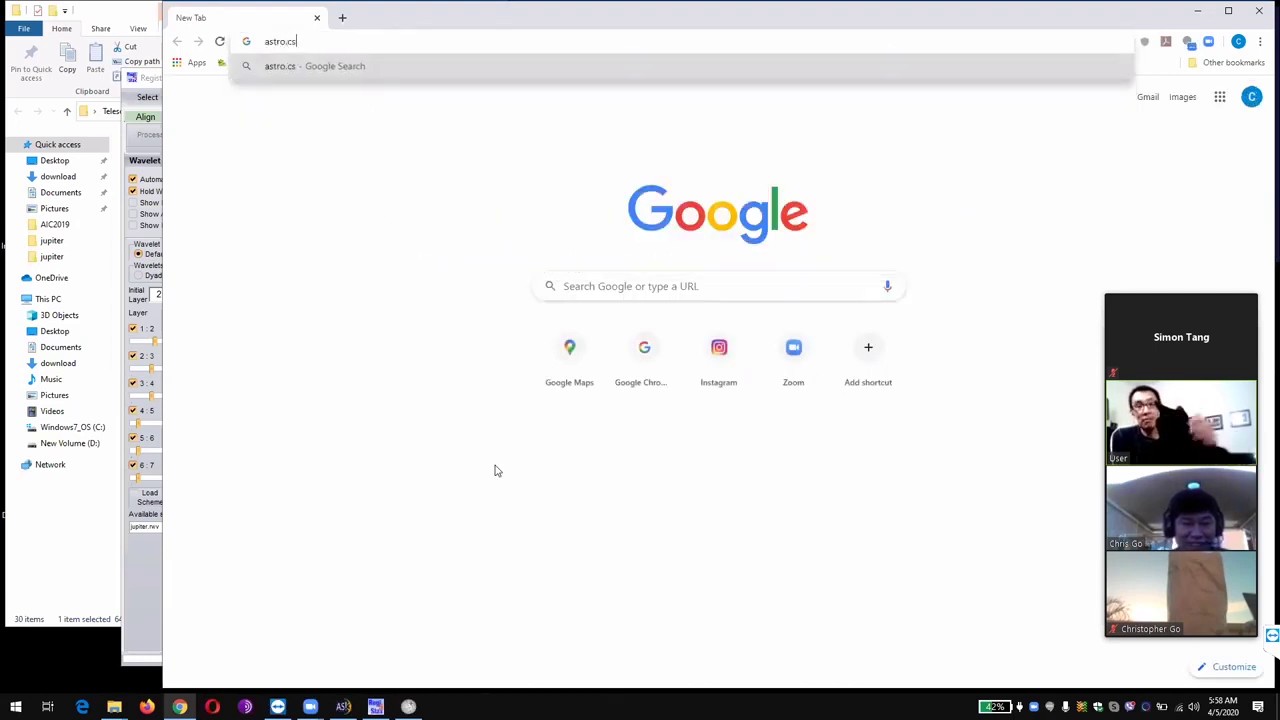
text(hstieon)
key(BackSpace)
key(BackSpace)
key(BackSpace)
key(BackSpace)
key(BackSpace)
key(BackSpace)
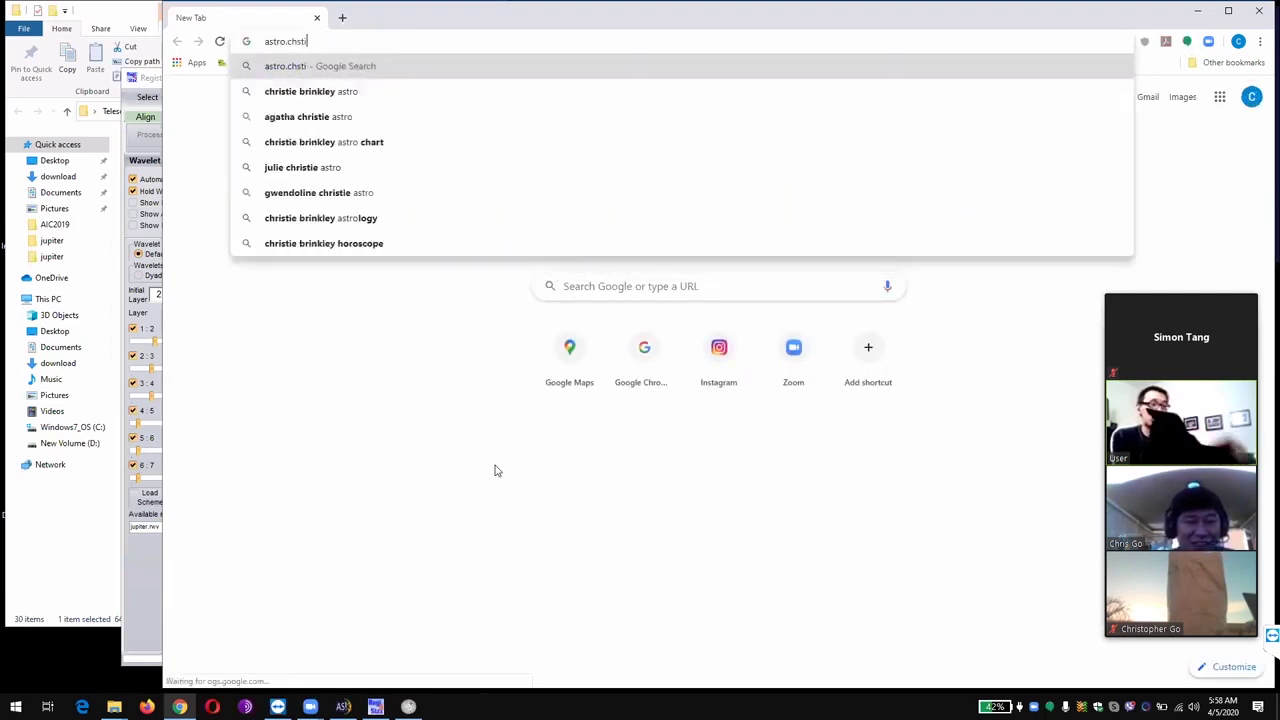
text(si)
key(BackSpace)
key(BackSpace)
text(ristone.net)
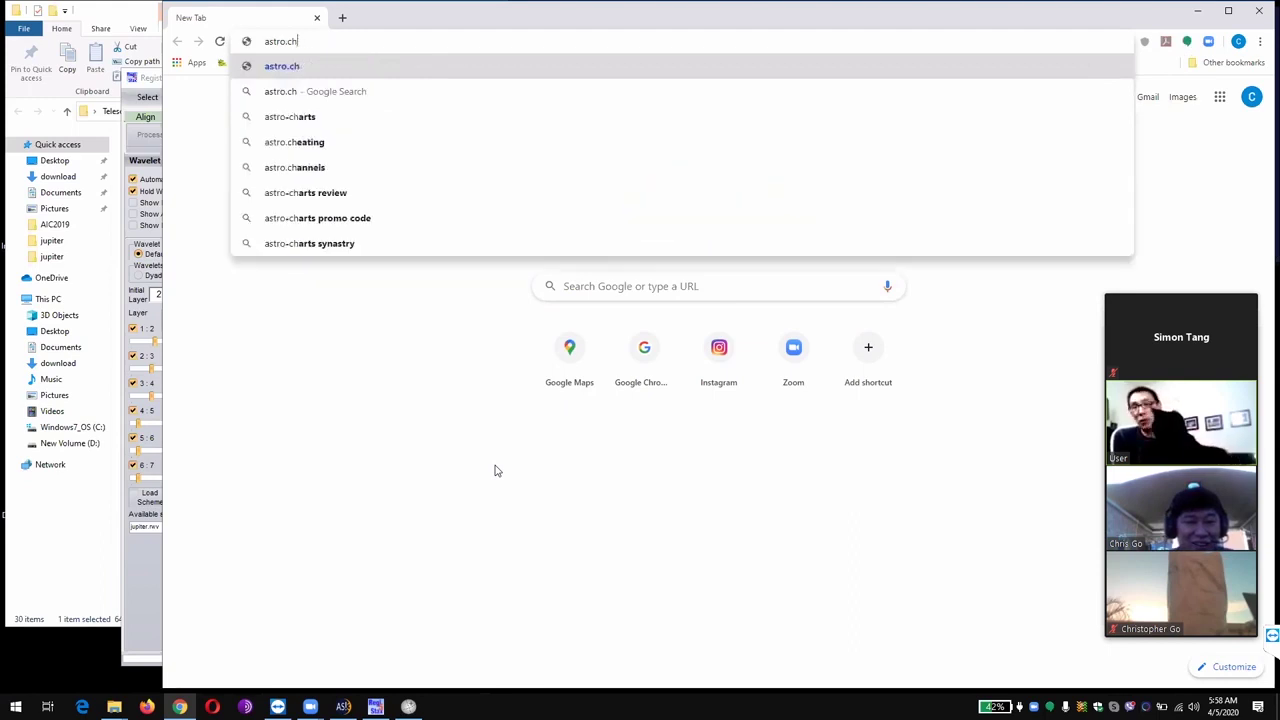
key(Return)
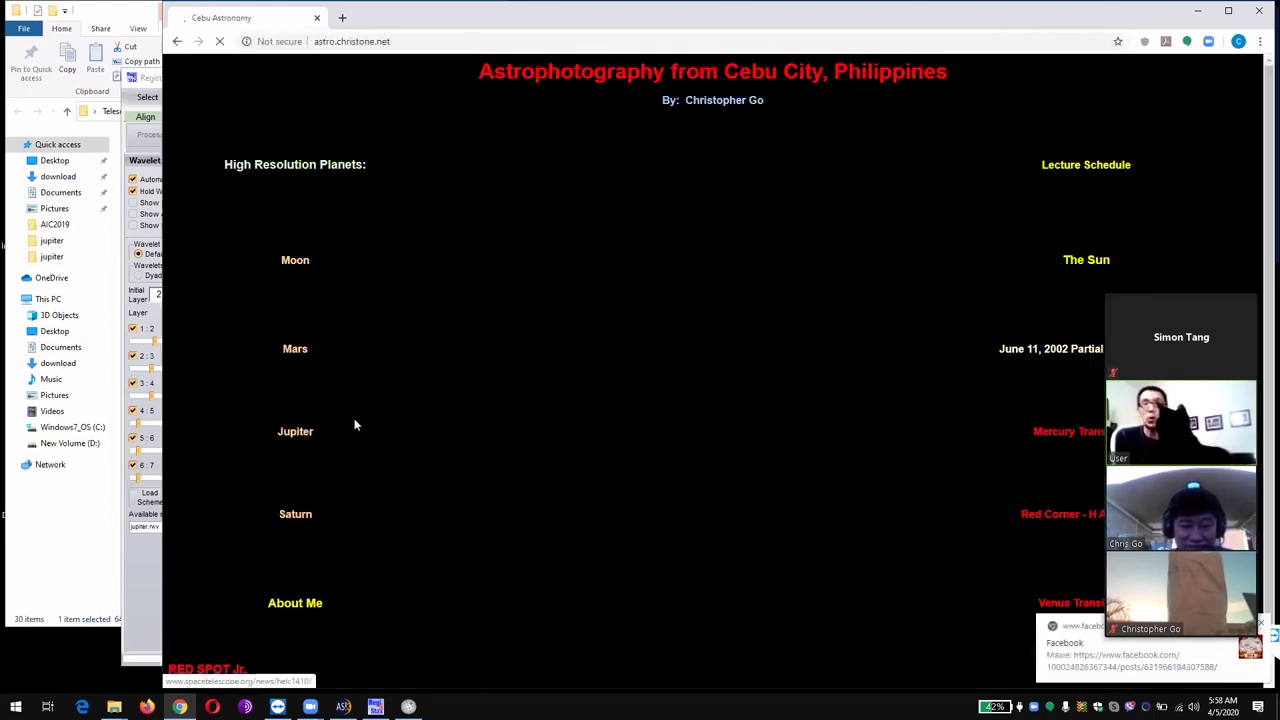
click(293, 433)
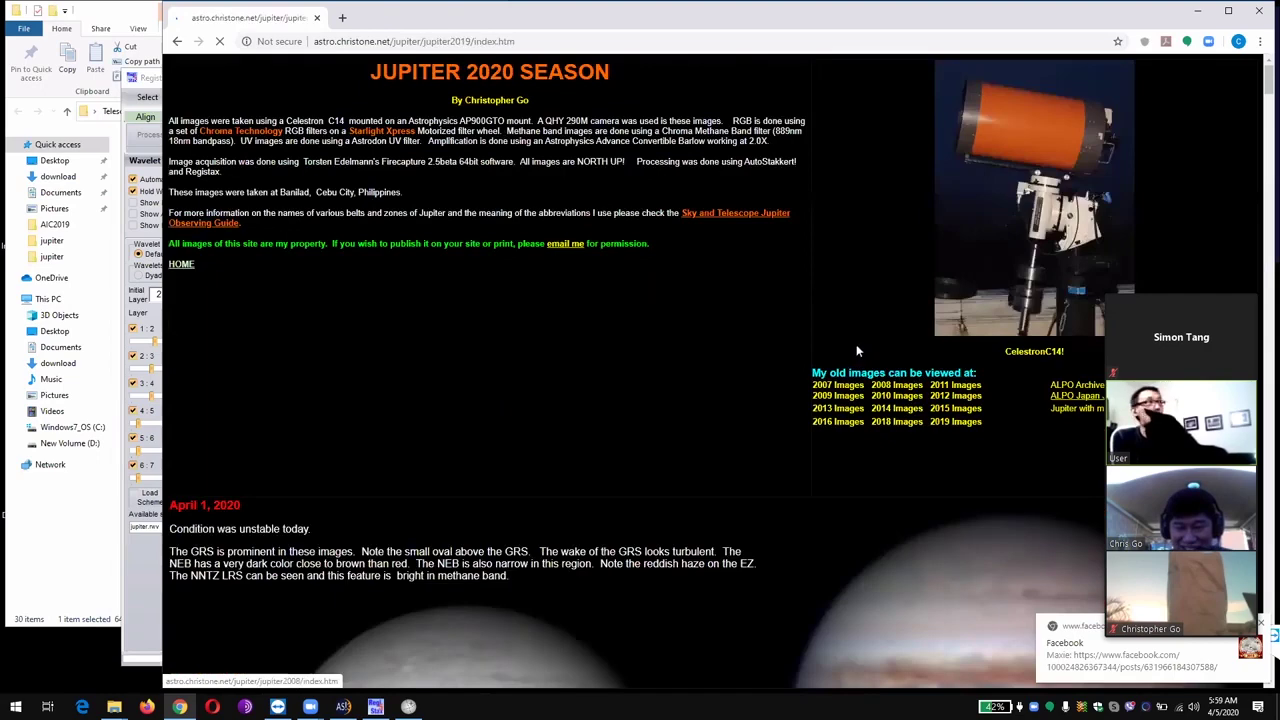
Step: Browse the Jupiter 2019 page down to the Great Red Spot images of 22 June 2019
scroll(855, 348, down, 5)
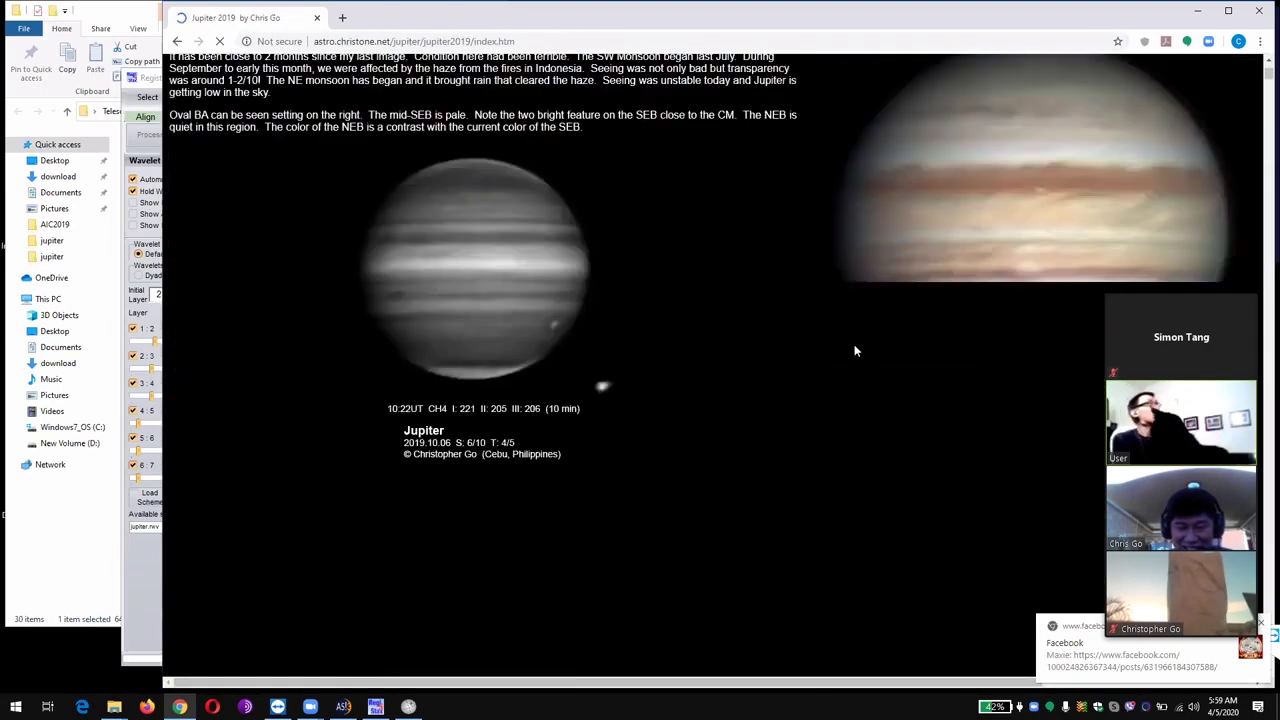
scroll(855, 350, down, 10)
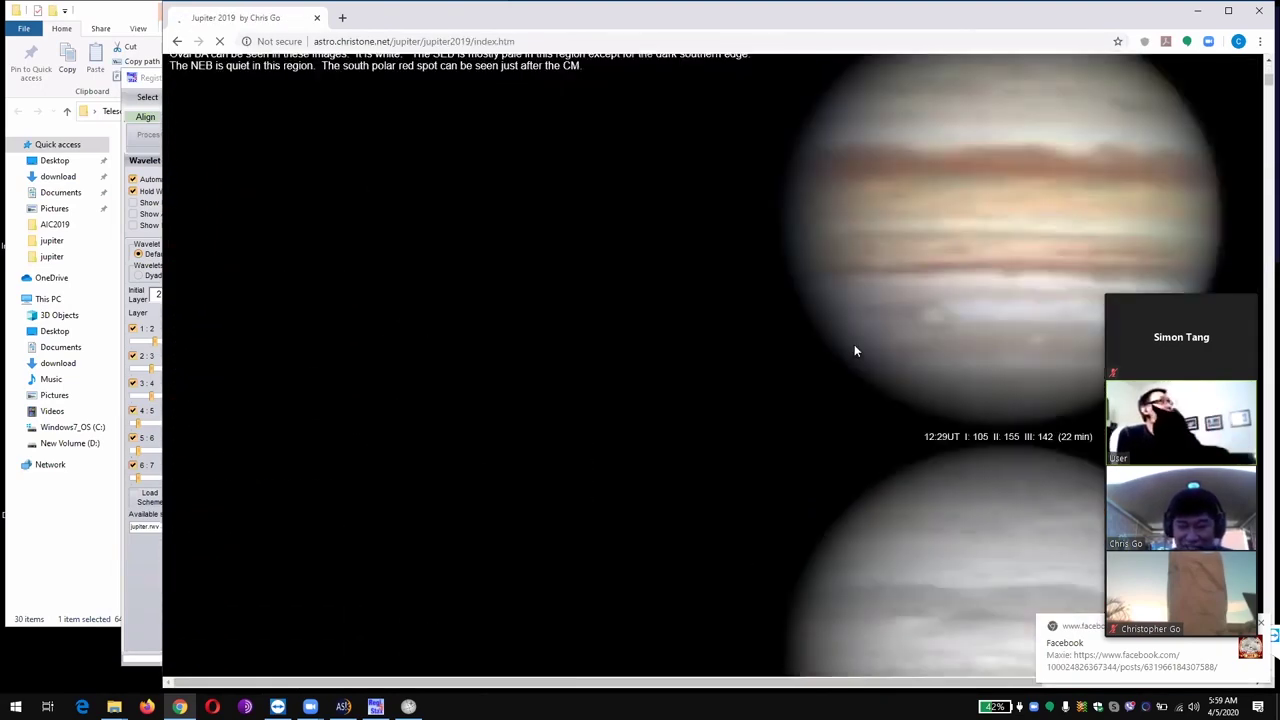
scroll(855, 350, down, 10)
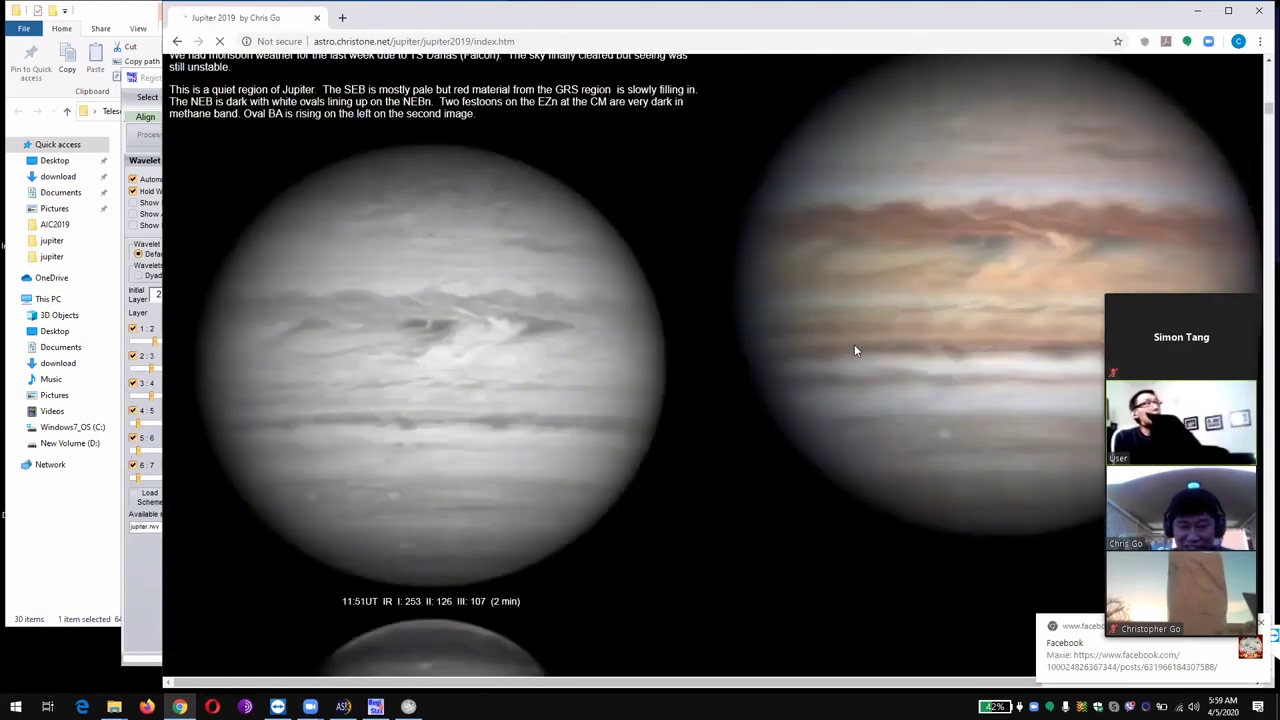
scroll(854, 350, down, 5)
scroll(855, 349, down, 5)
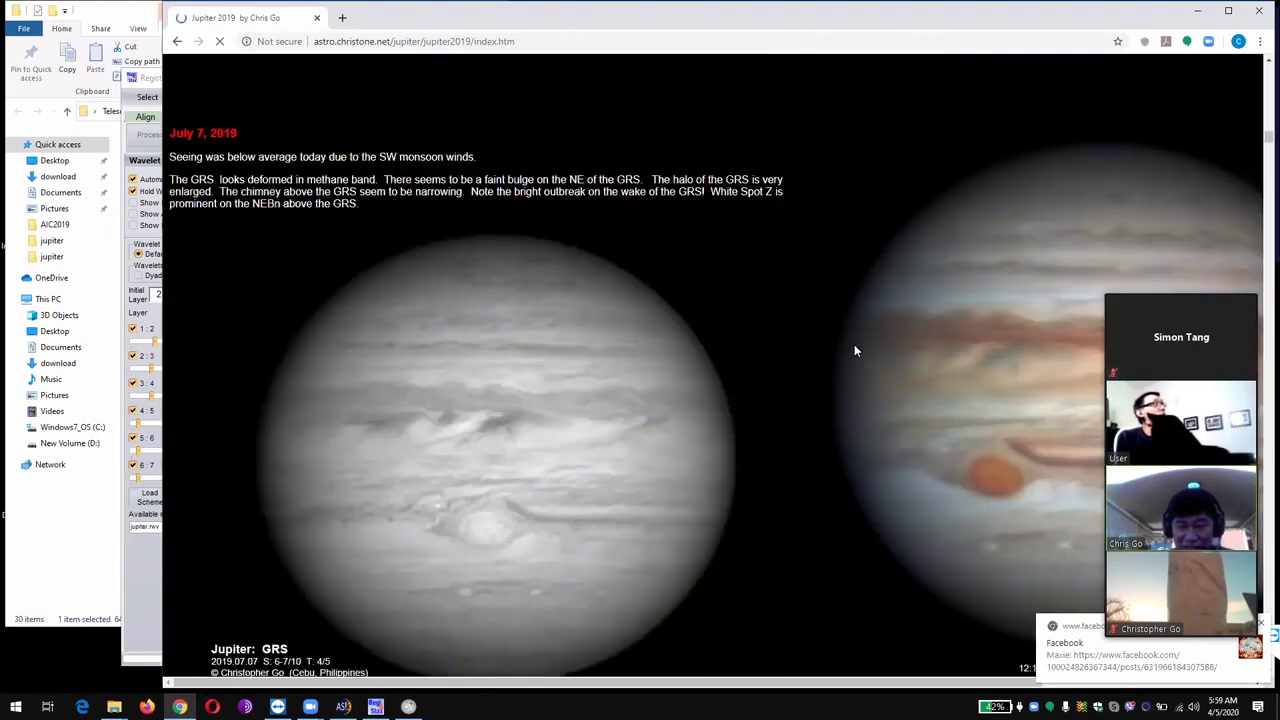
scroll(855, 349, down, 5)
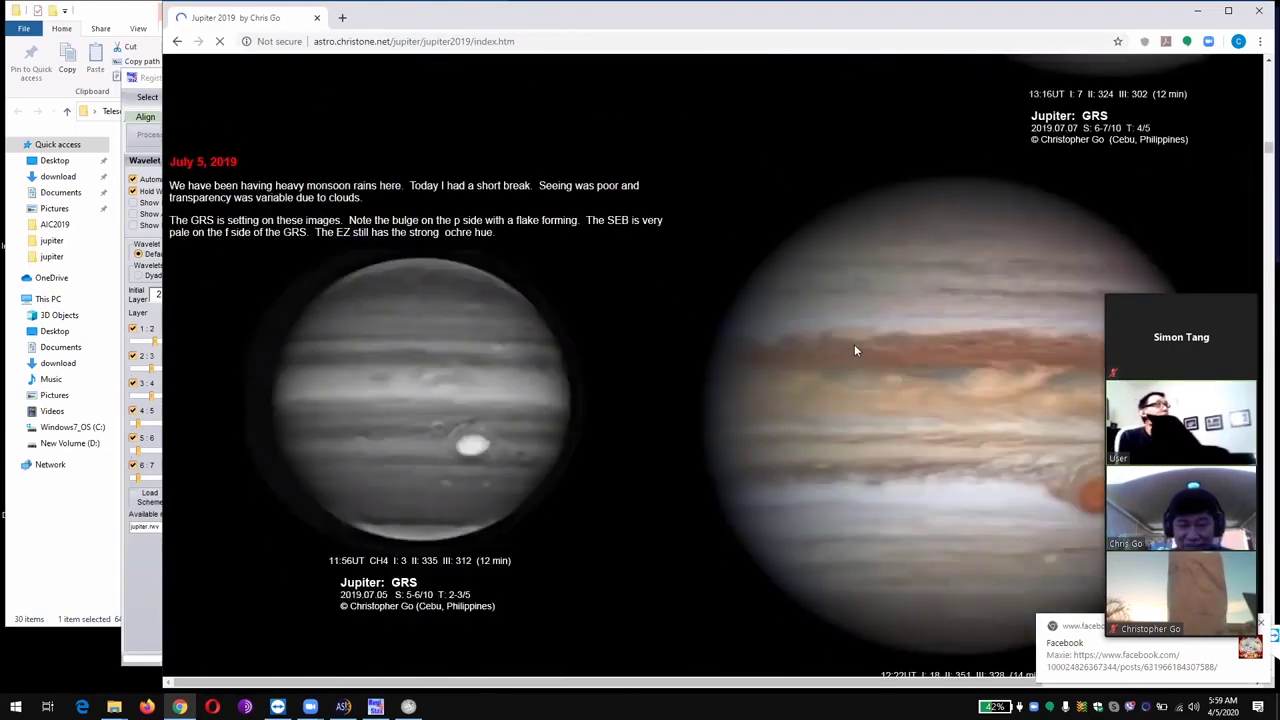
scroll(855, 350, down, 5)
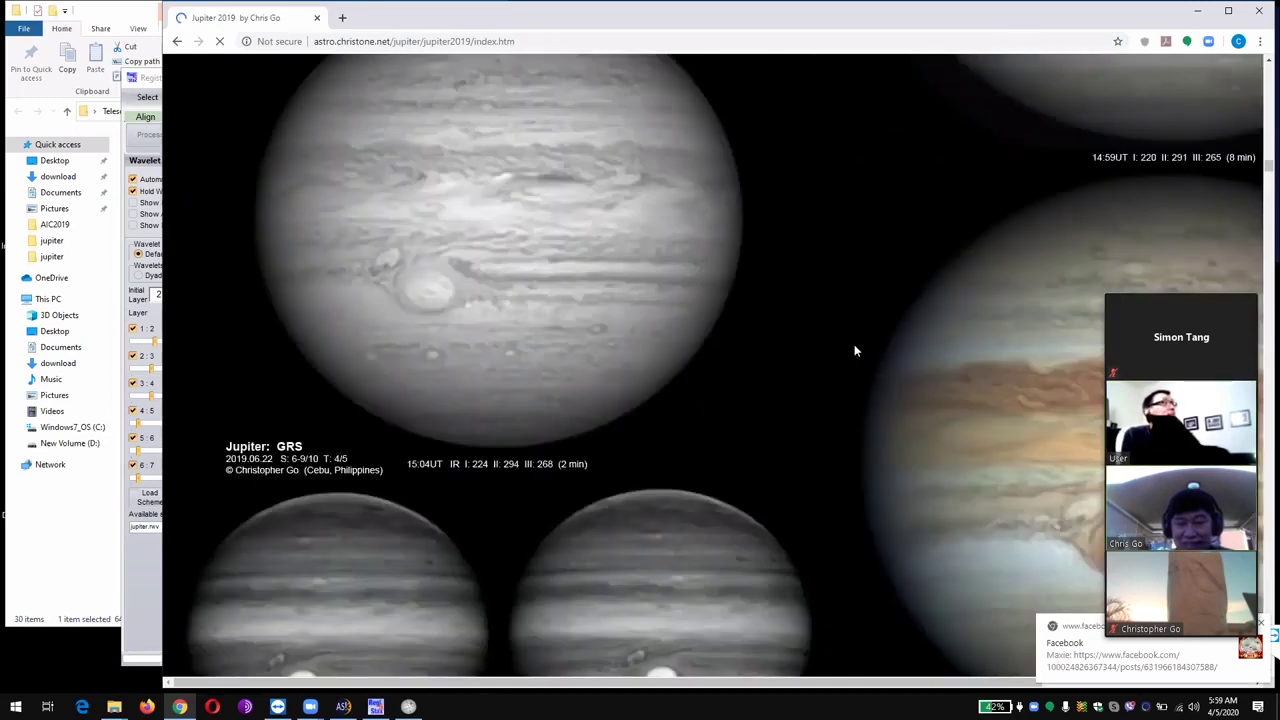
scroll(855, 349, right, 3)
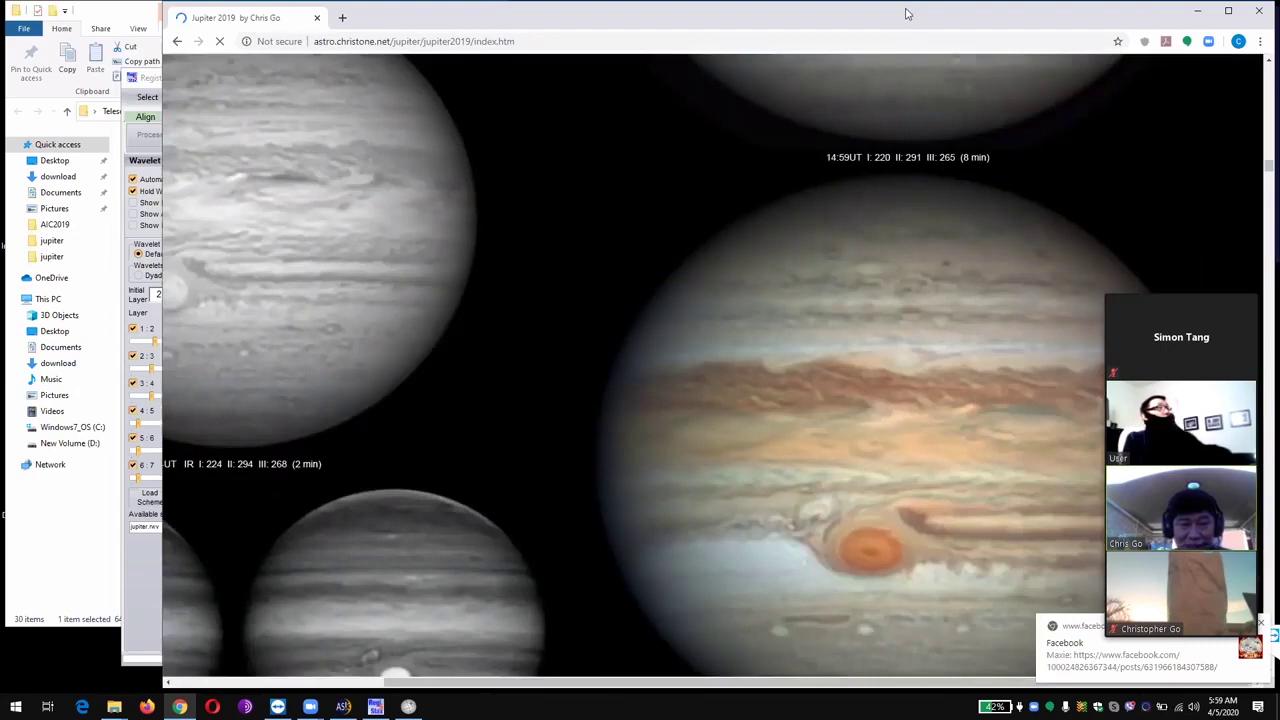
Step: Maximize the browser window to examine the 22 June 2019 Great Red Spot colour image, and restore the window
double_click(907, 14)
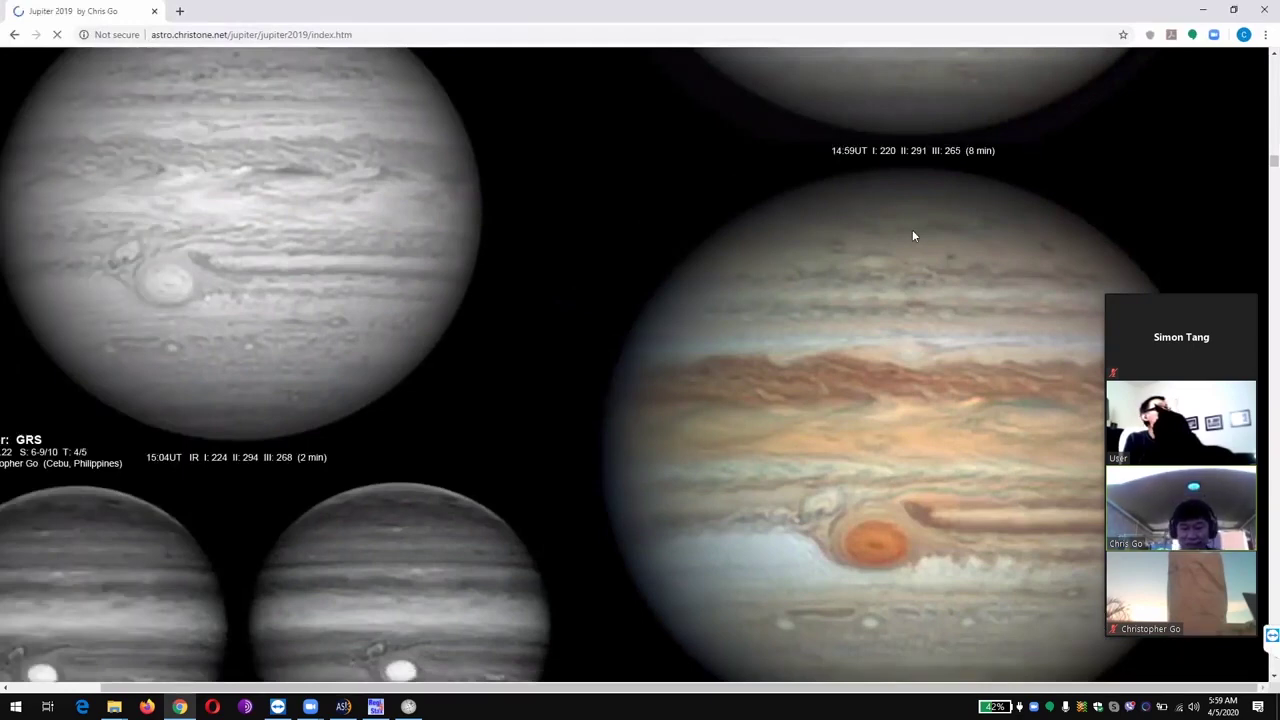
scroll(912, 236, down, 1)
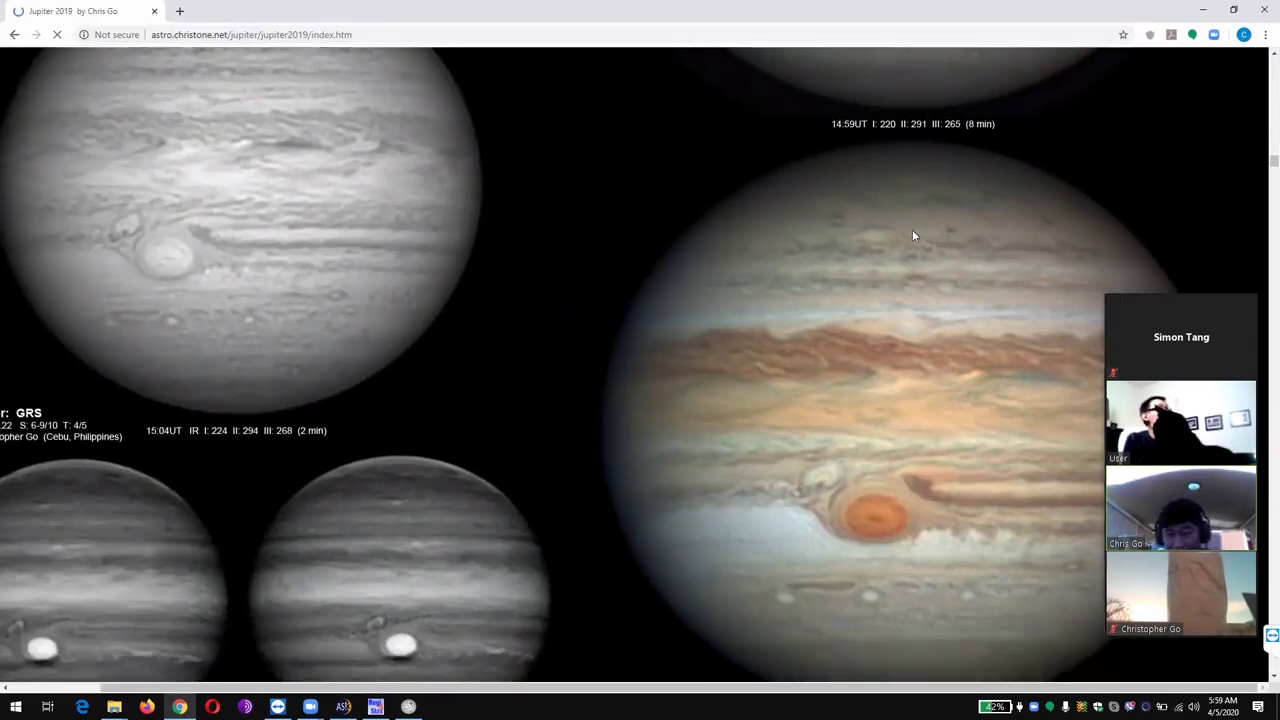
double_click(1033, 24)
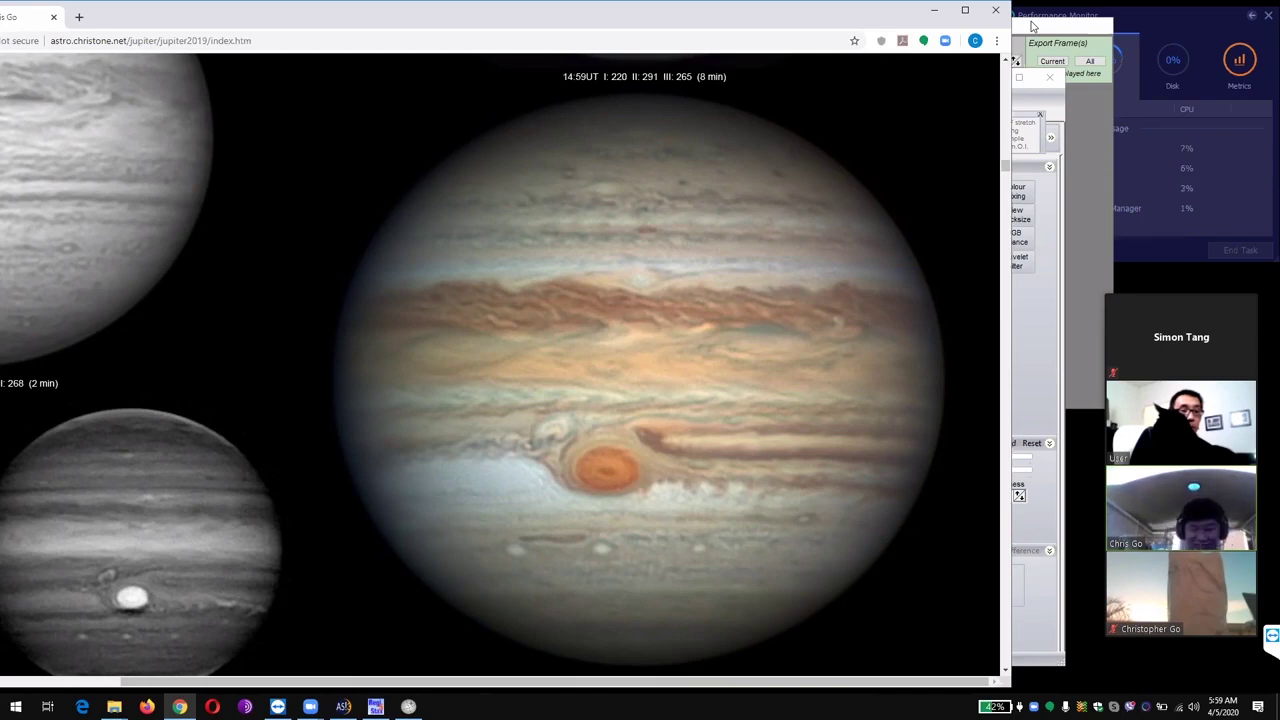
Step: Browse the 21 and 20 June 2019 Jupiter images and examine the annotated Great Red Spot close-up
key(Page_Down)
key(Page_Down)
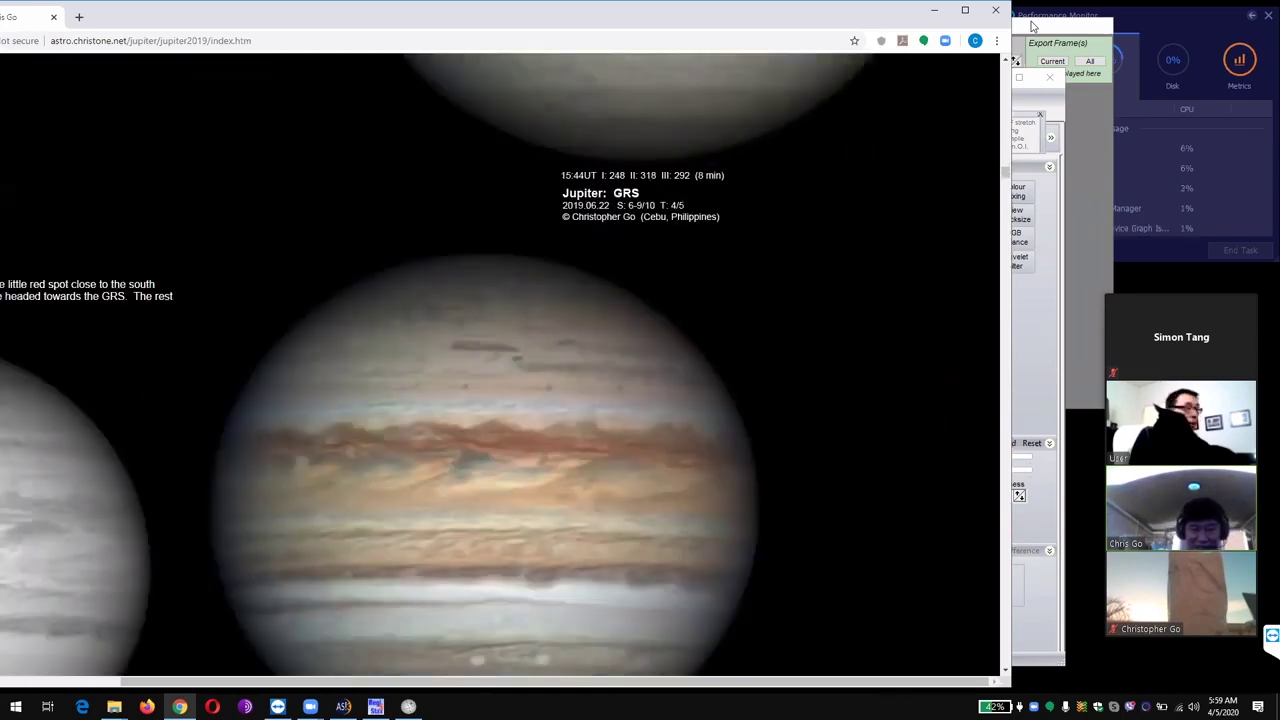
key(Page_Down)
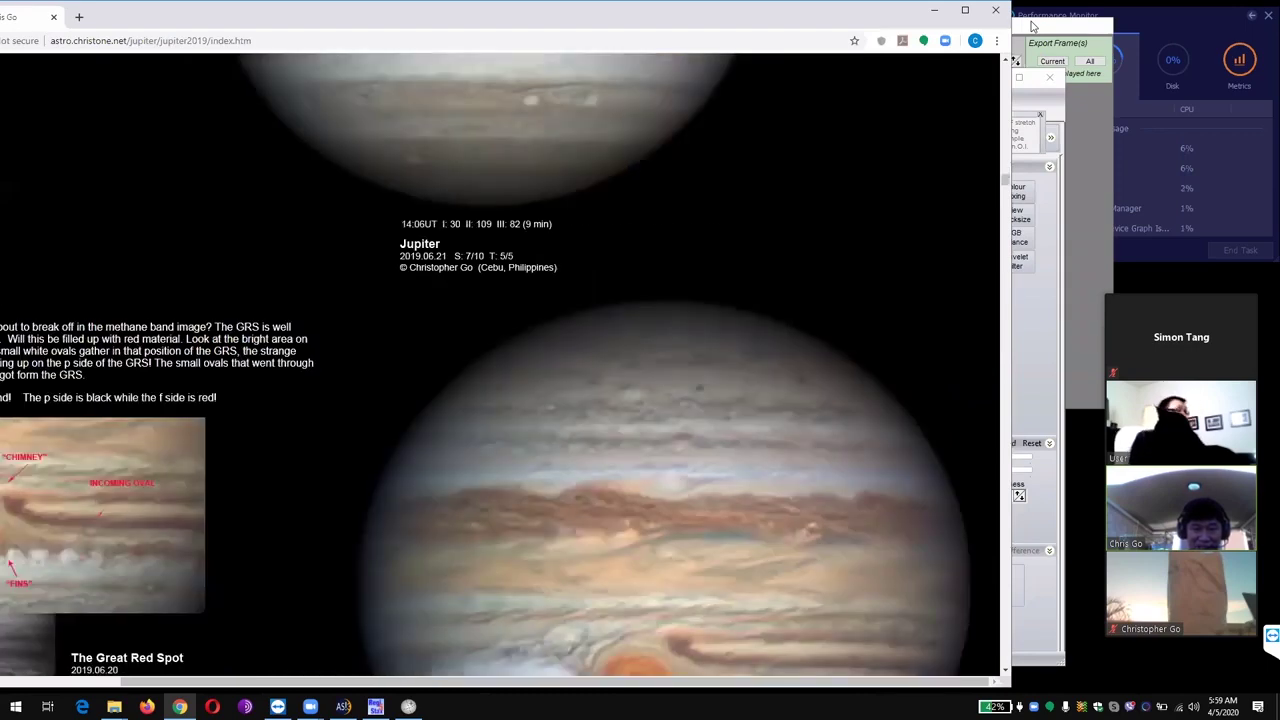
key(Page_Down)
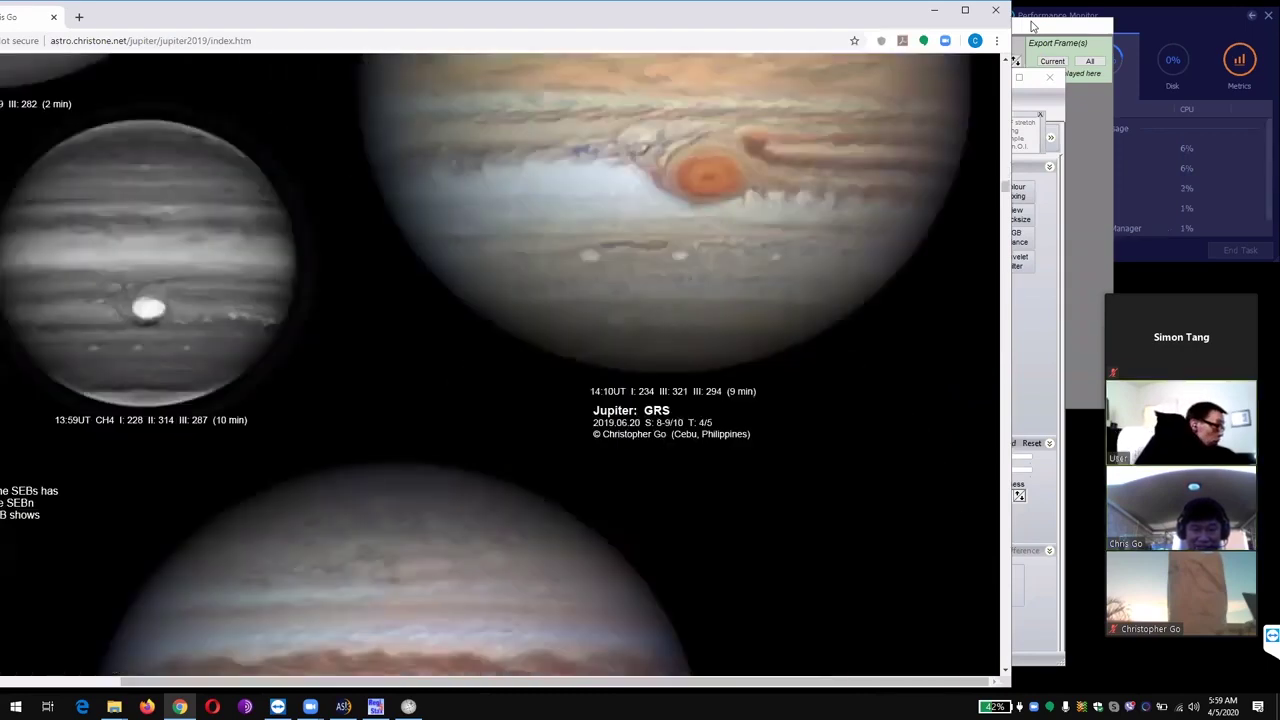
key(Page_Down)
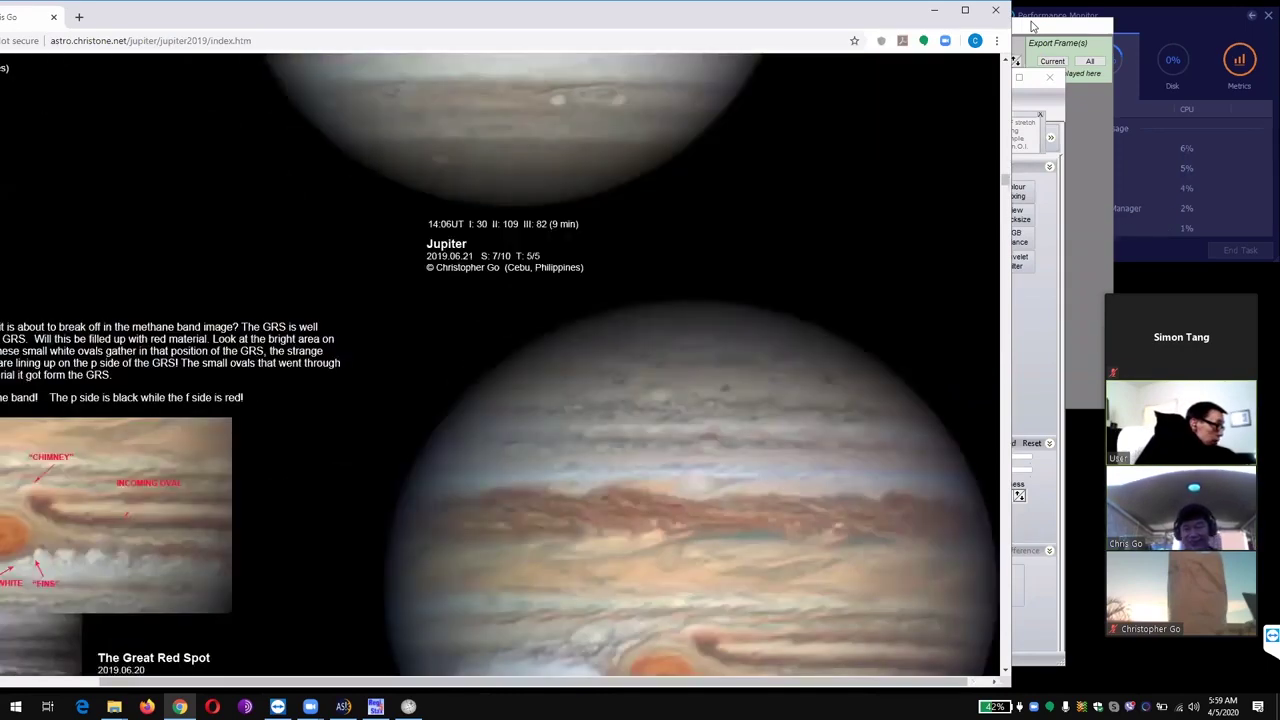
scroll(500, 400, left, 5)
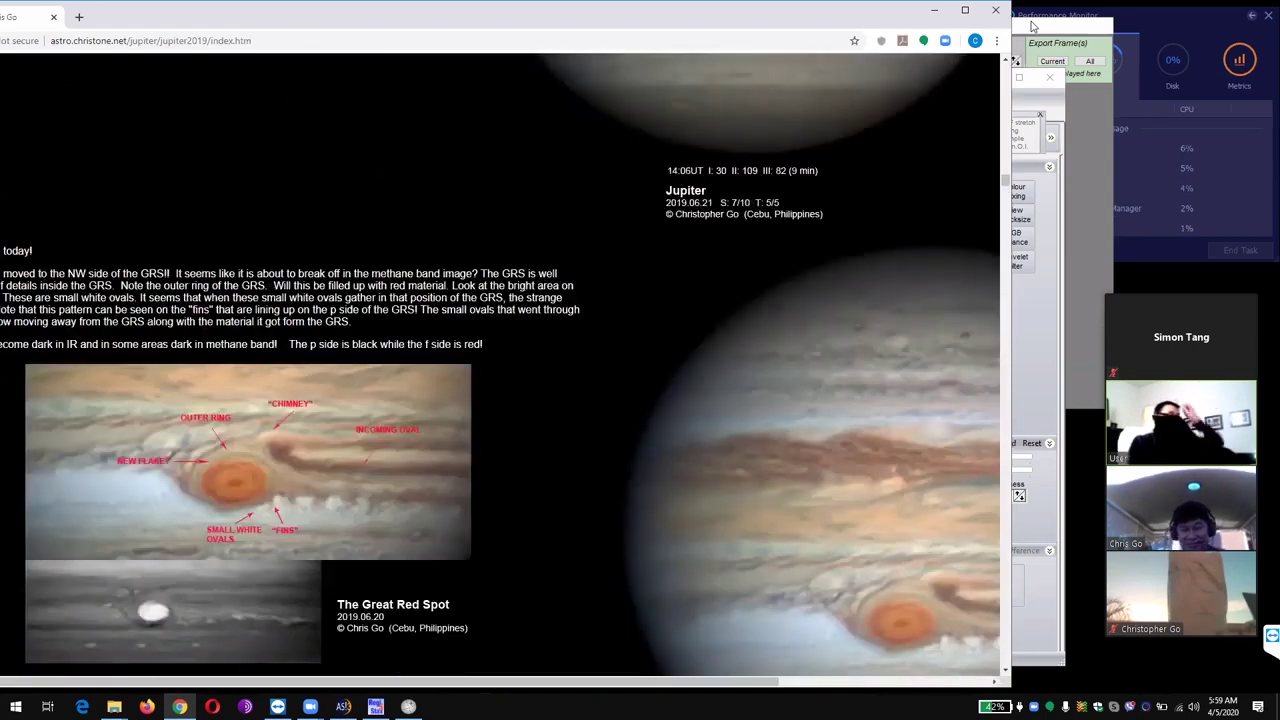
Step: Examine the infrared and colour full-disc Jupiter images of 20 June 2019
key(Page_Down)
key(Right)
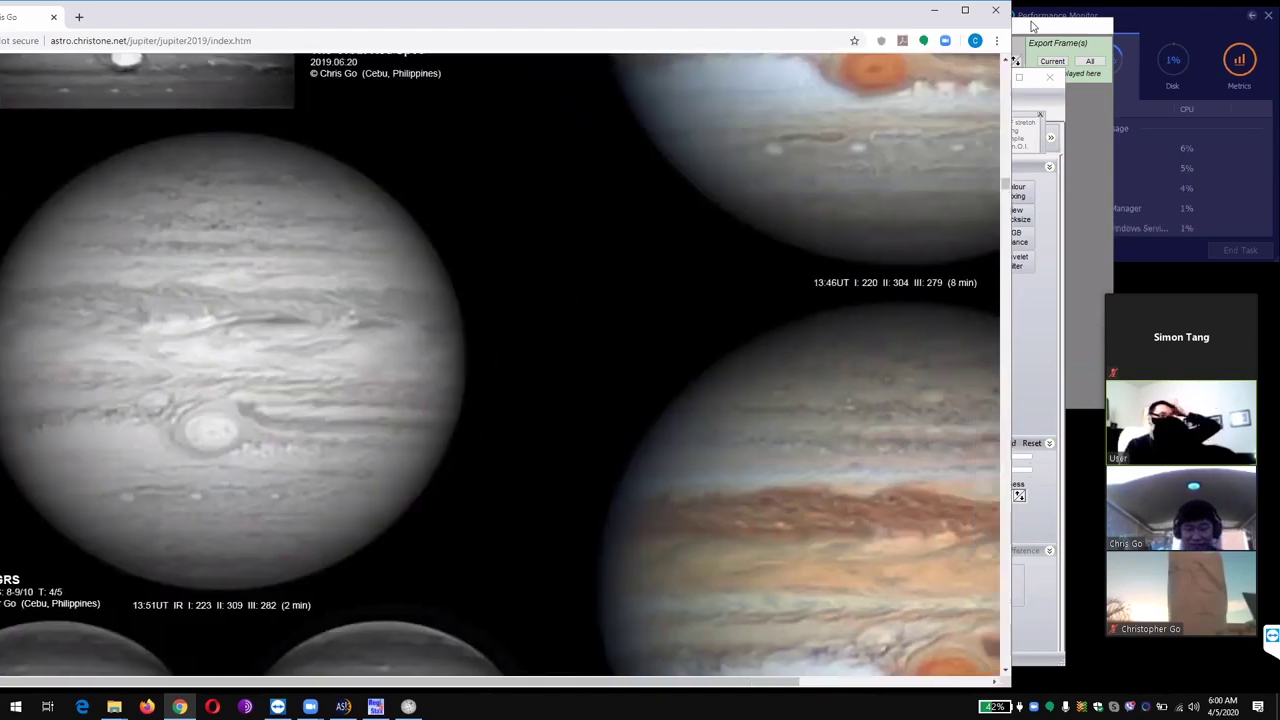
key(Right)
key(Right)
key(Right)
key(Right)
key(Right)
key(Right)
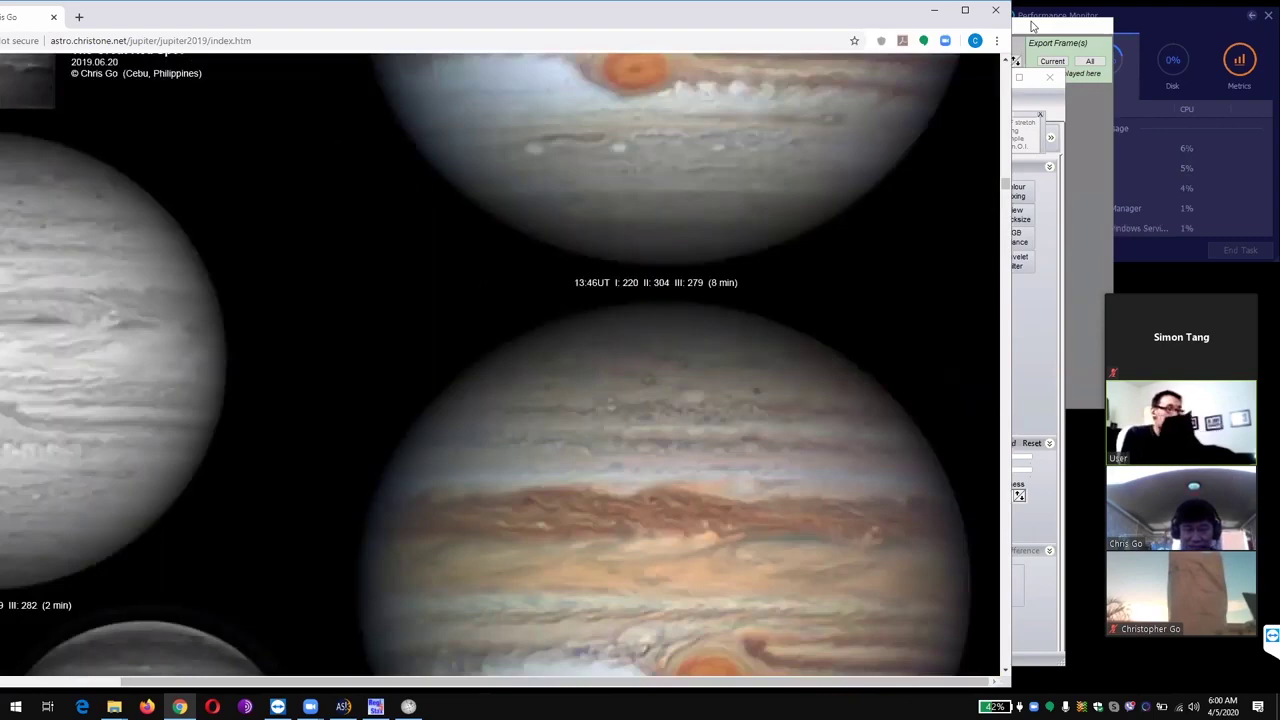
key(Down)
key(Down)
key(Down)
key(Down)
key(Down)
key(Down)
key(Down)
key(Down)
Step: Browse past the 19 June 2019 Oval BA images and examine the Great Red Spot colour image captioned 14:50UT
key(Page_Down)
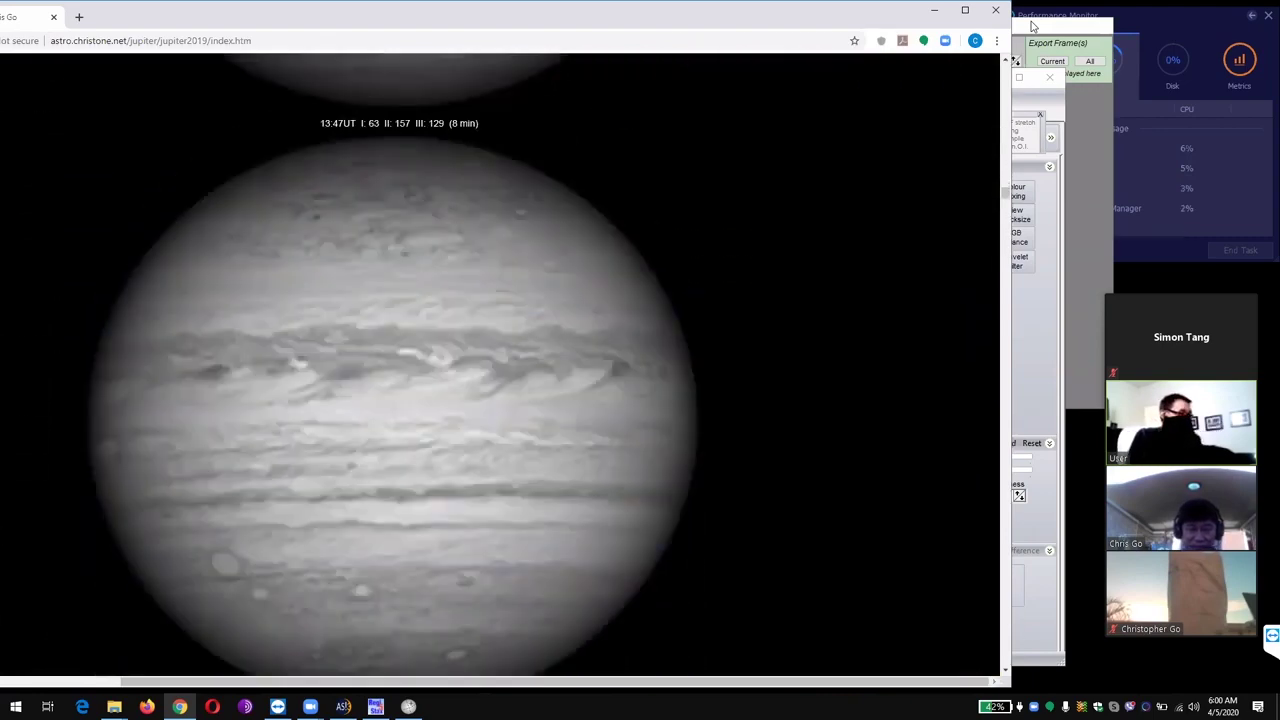
key(Page_Up)
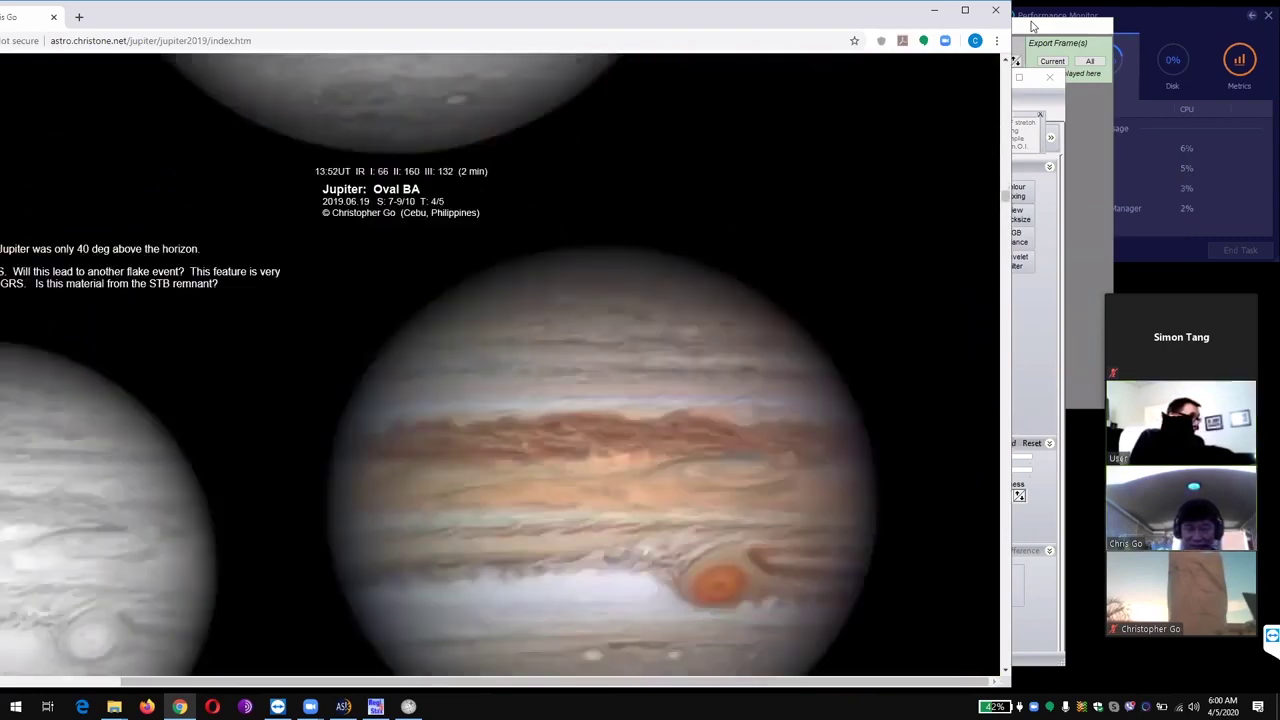
key(Page_Up)
key(Page_Up)
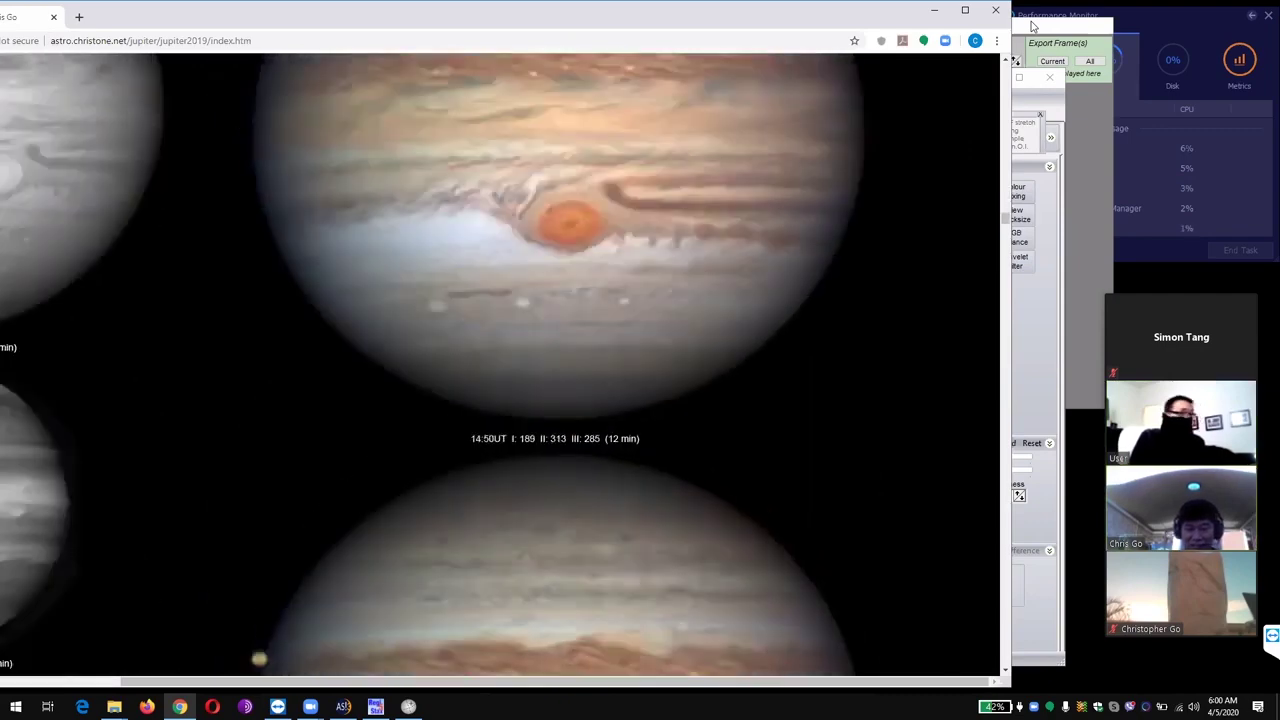
key(Up)
key(Page_Up)
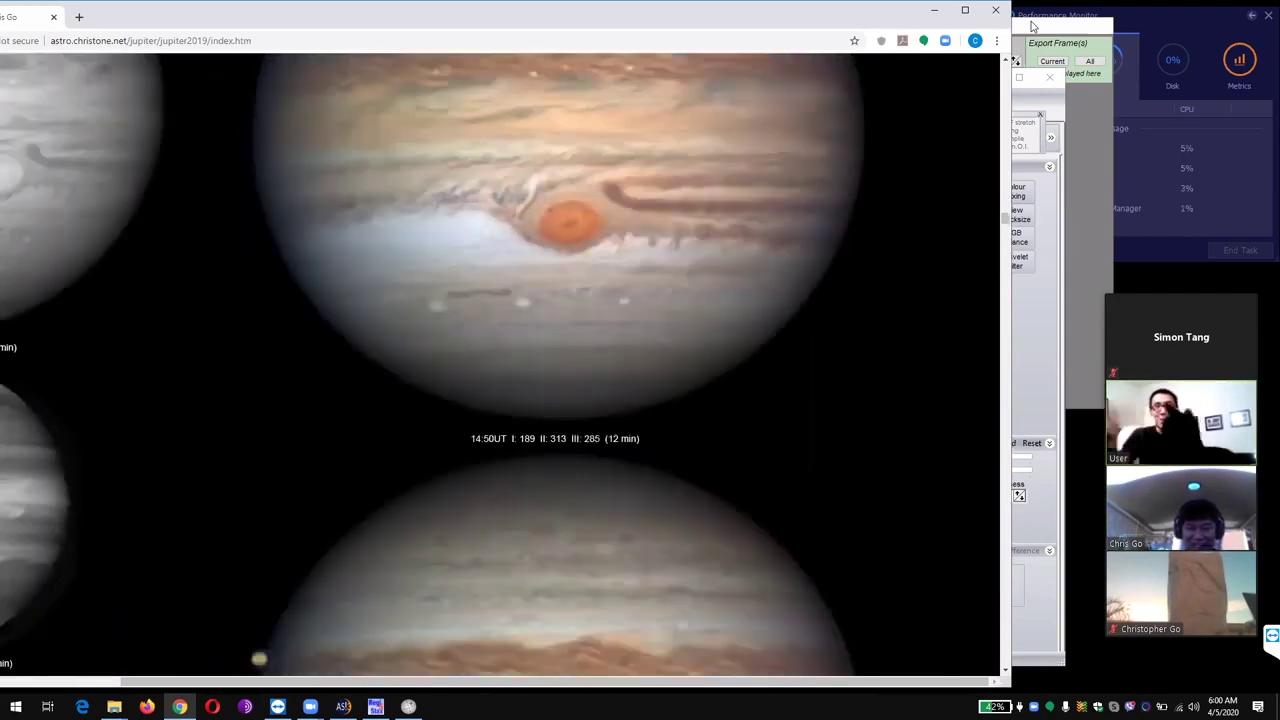
key(Up)
key(Up)
key(Up)
key(Up)
key(Up)
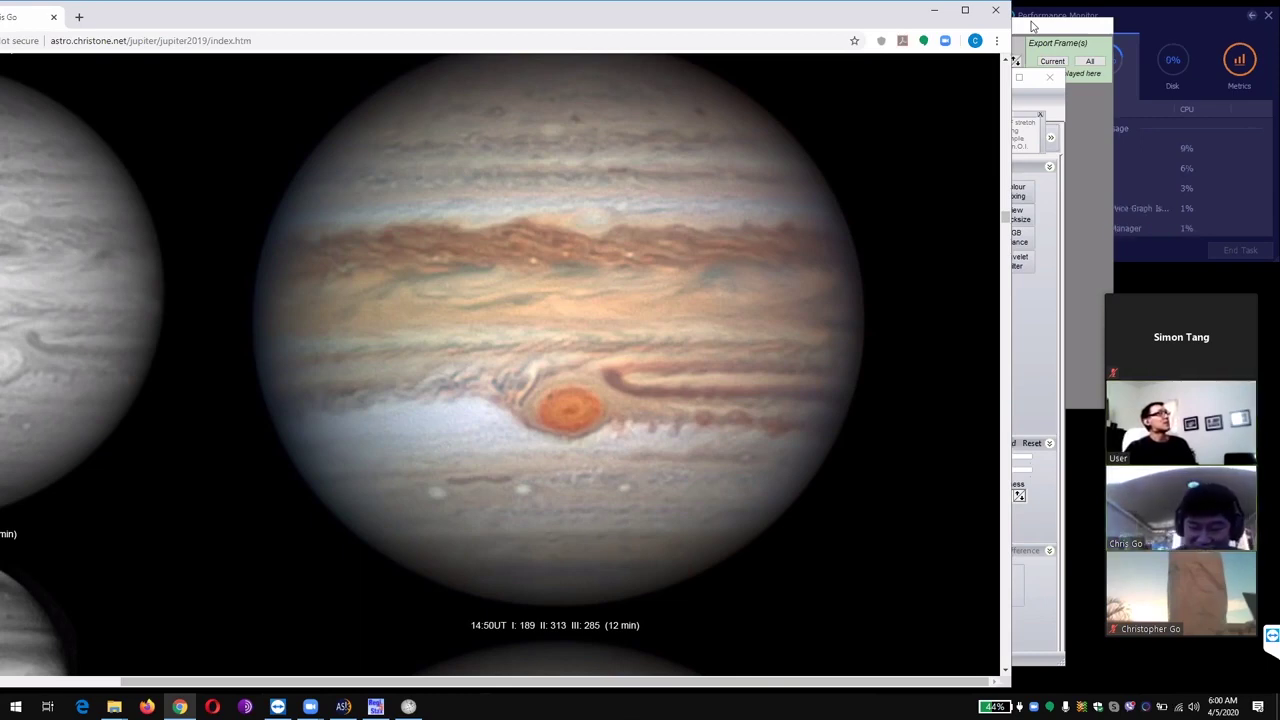
Step: Browse past the 12 June and 27 May 2019 images and examine the Great Red Spot colour image captioned 17:54UT
key(Page_Down)
key(Page_Down)
key(Page_Down)
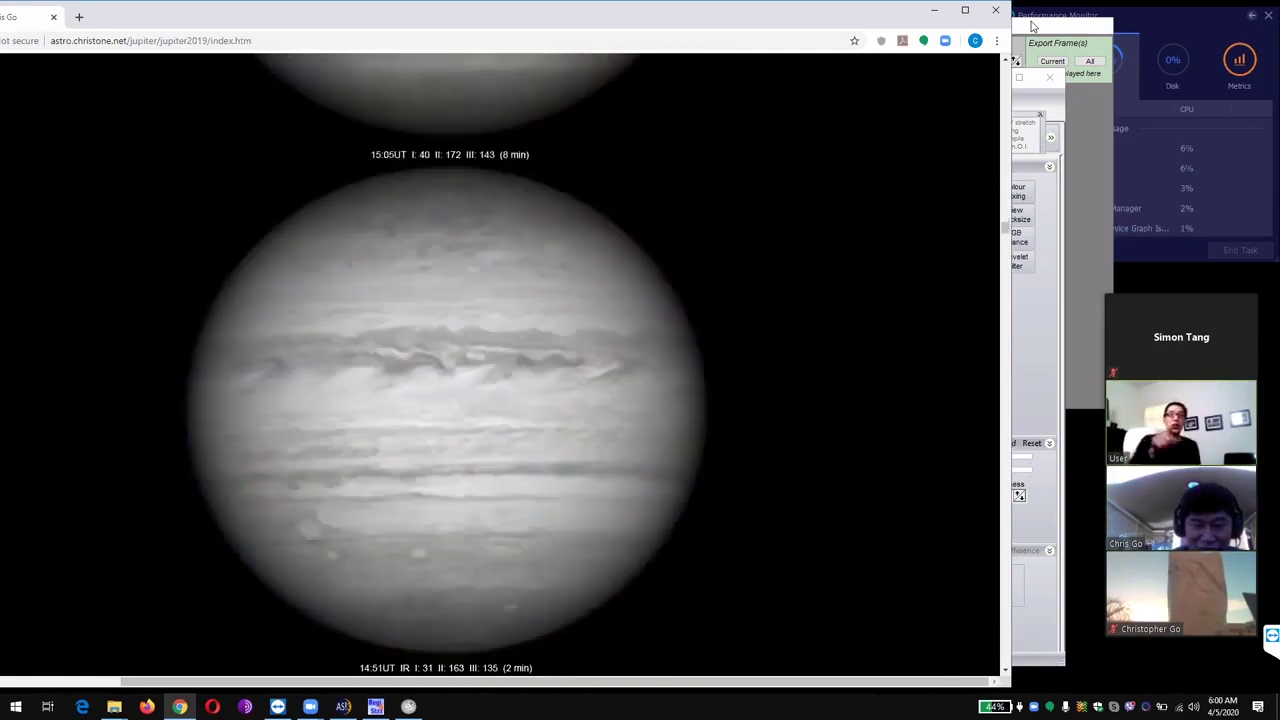
key(Page_Down)
key(Page_Down)
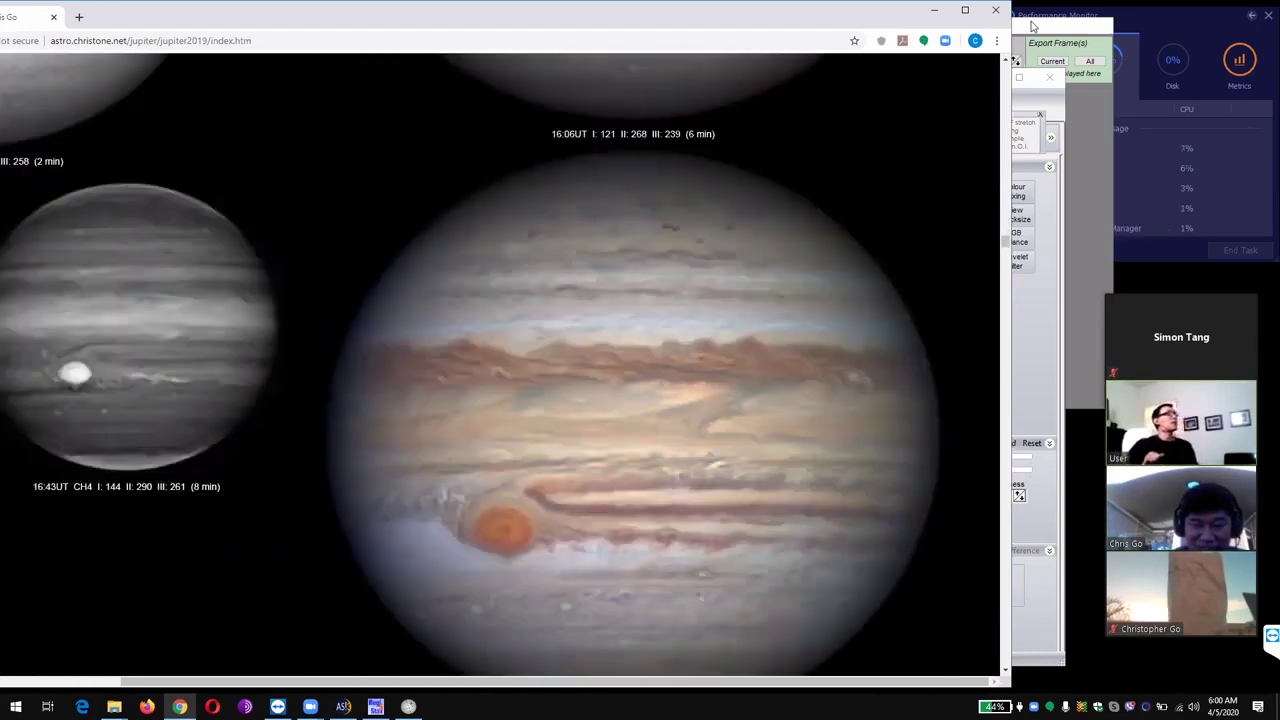
key(Page_Down)
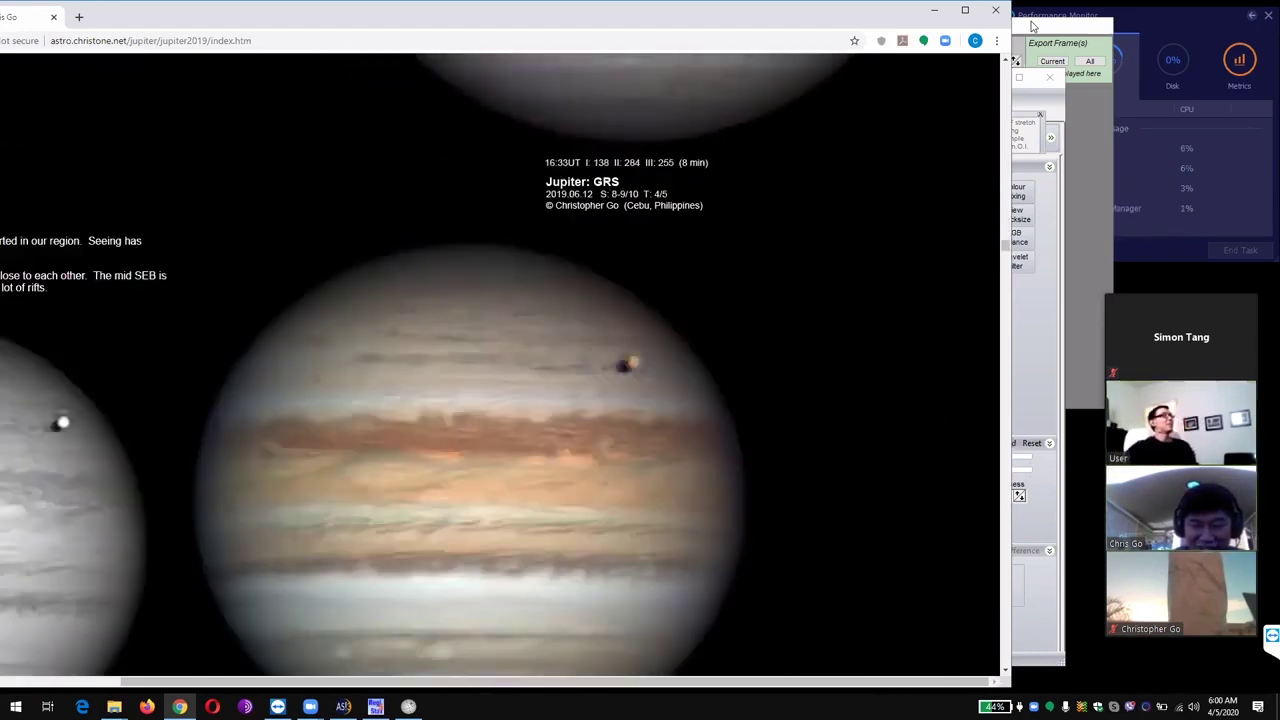
key(Page_Down)
key(Page_Down)
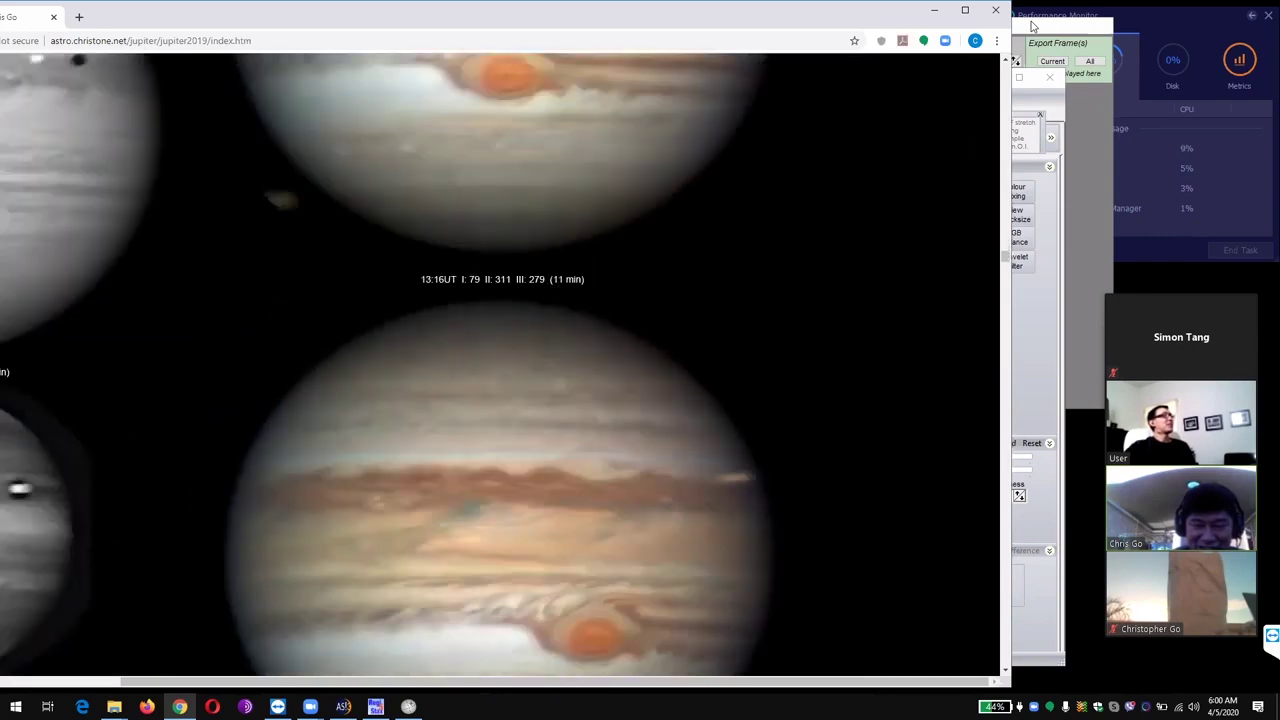
key(Page_Down)
key(Page_Down)
key(Page_Down)
key(Page_Down)
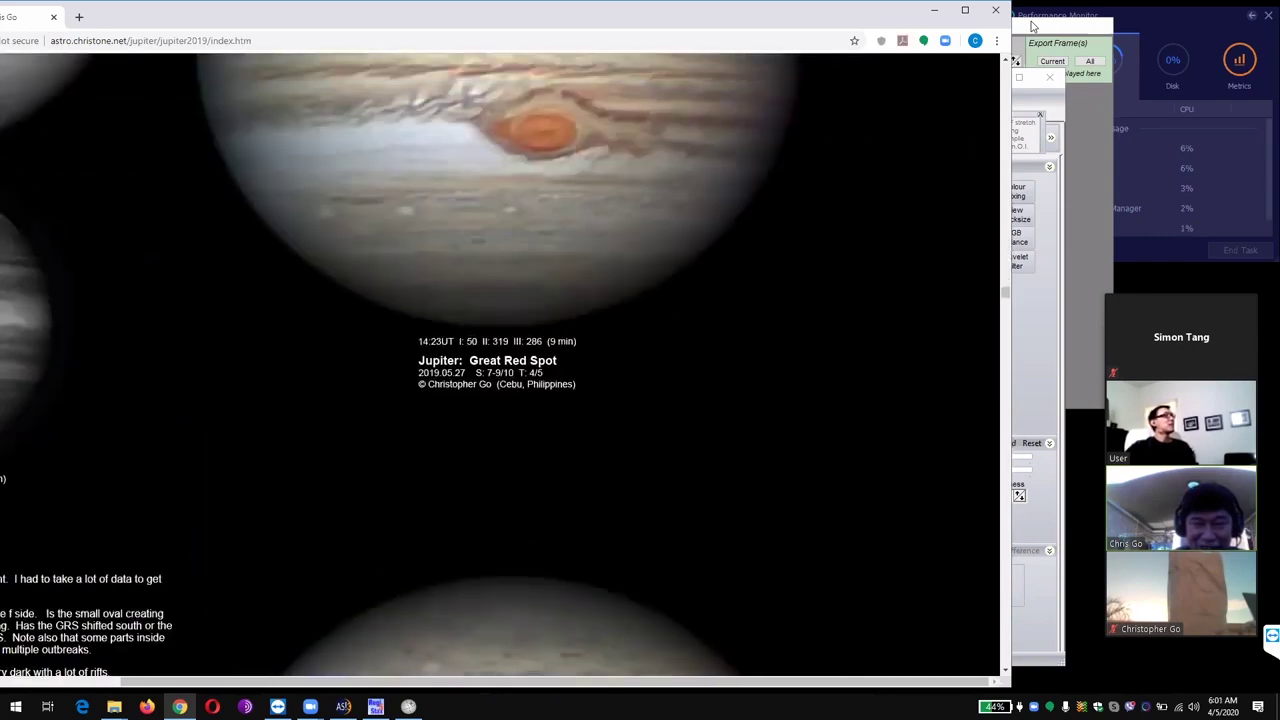
key(Page_Down)
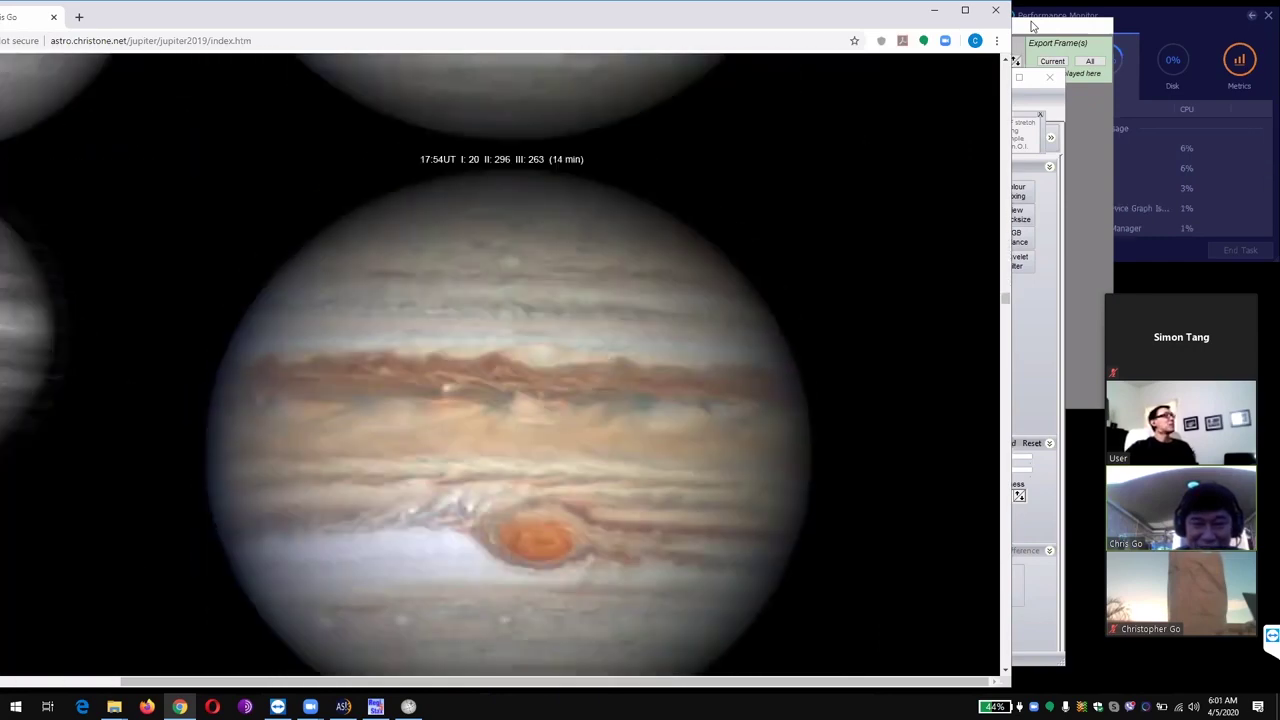
key(Page_Up)
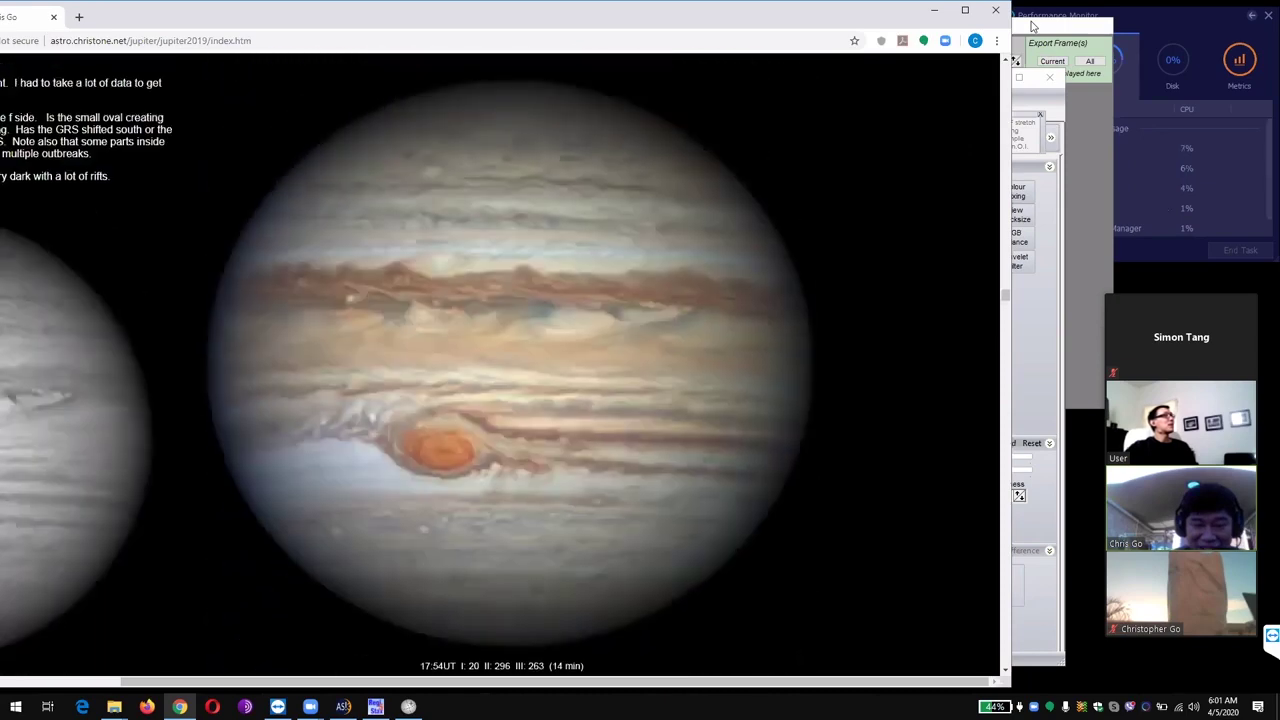
key(Left)
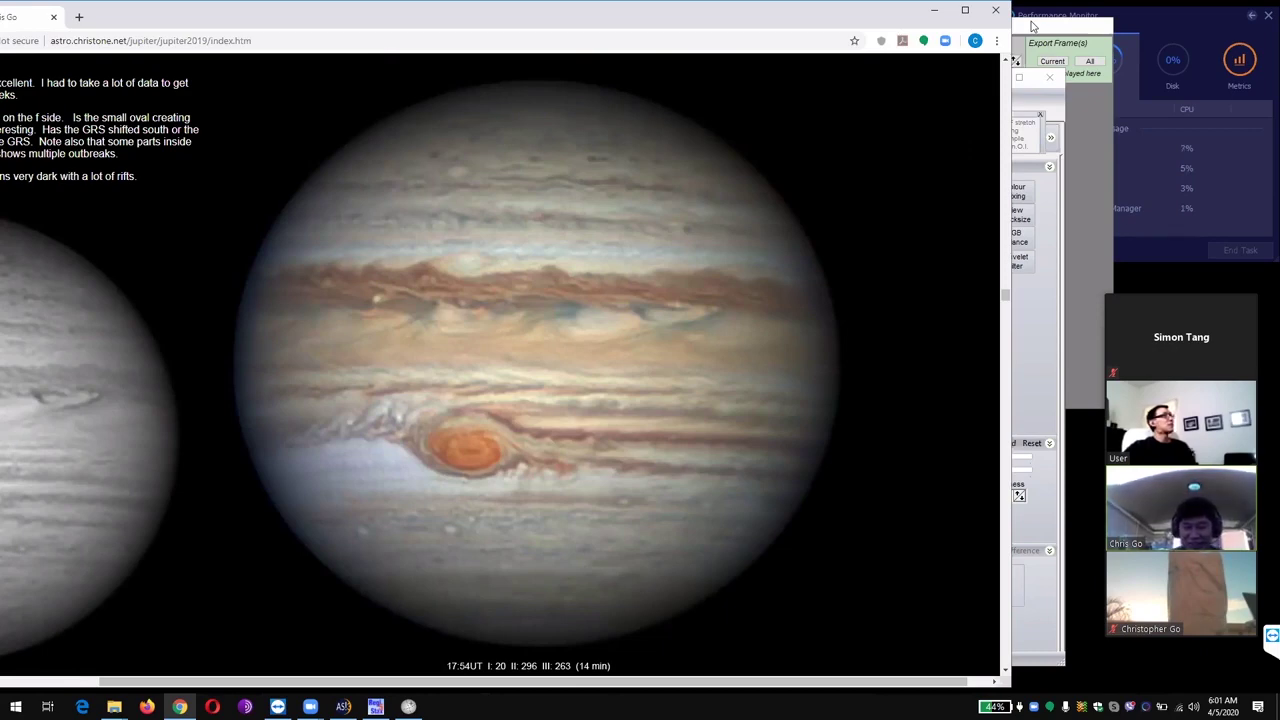
key(Left)
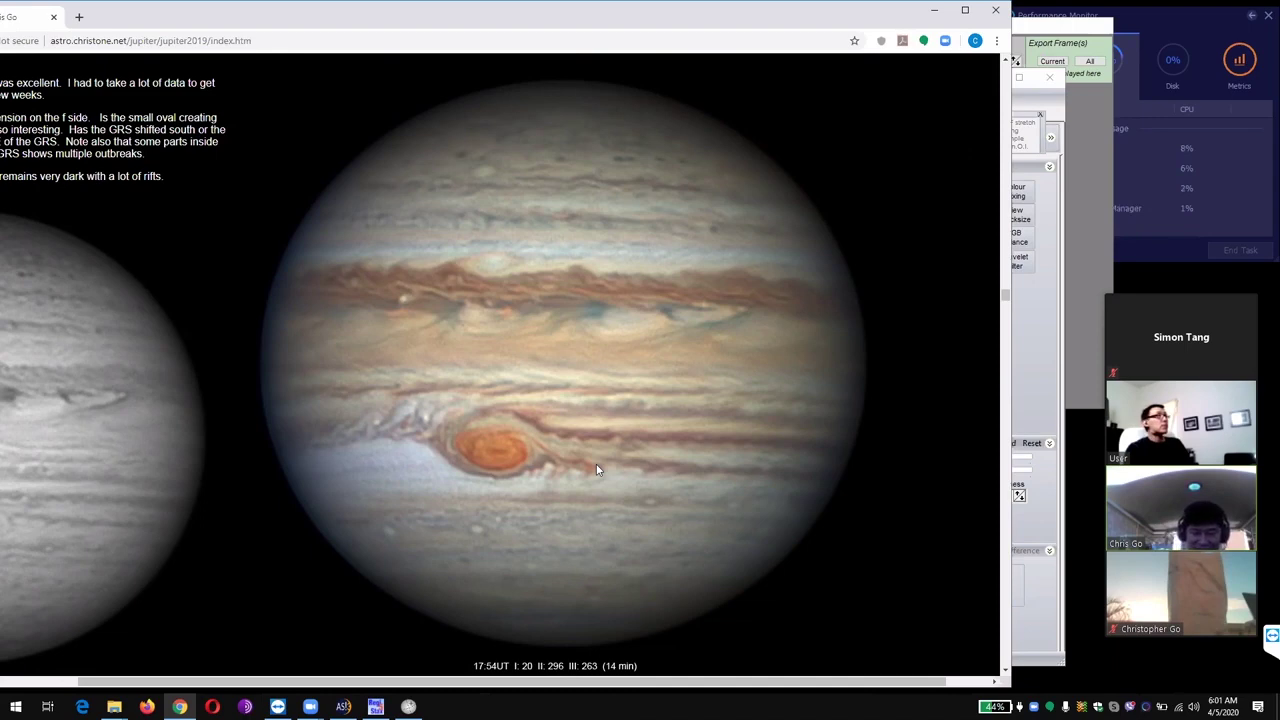
Step: Compare the Great Red Spot colour image captioned 17:54UT with the colour image directly below it
scroll(596, 470, down, 1)
scroll(596, 470, up, 1)
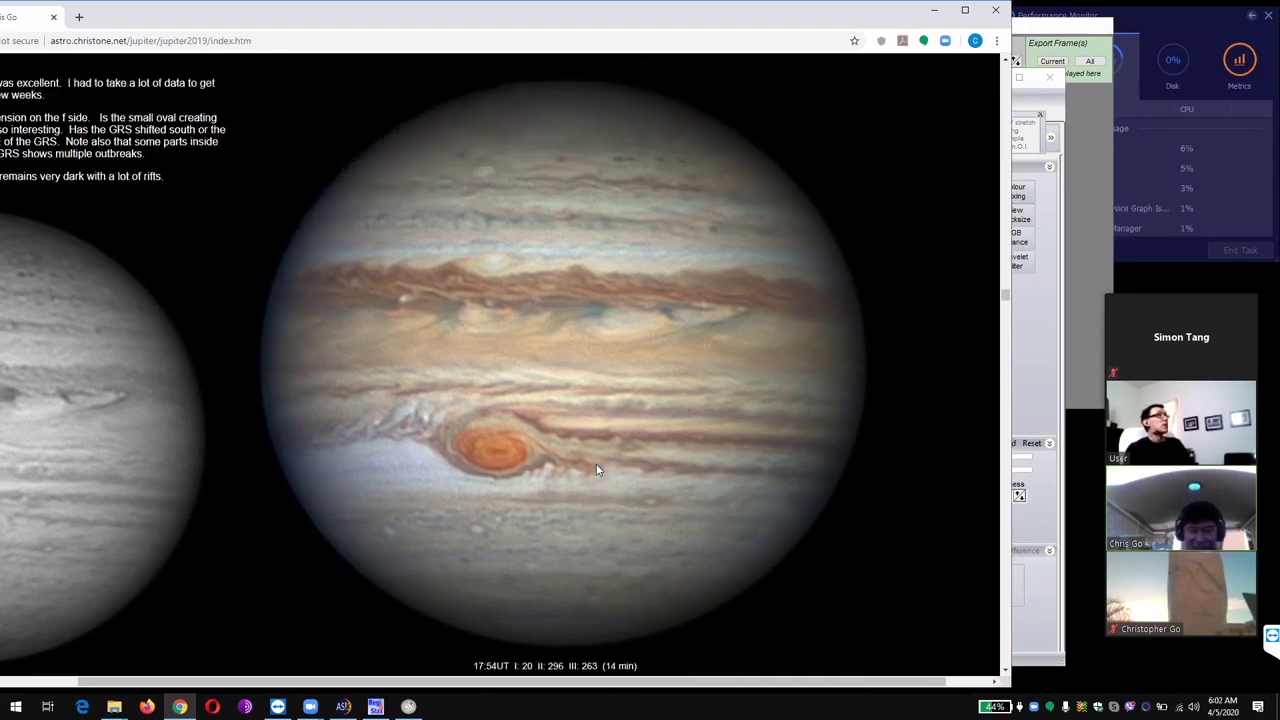
scroll(596, 470, down, 5)
scroll(596, 470, up, 4)
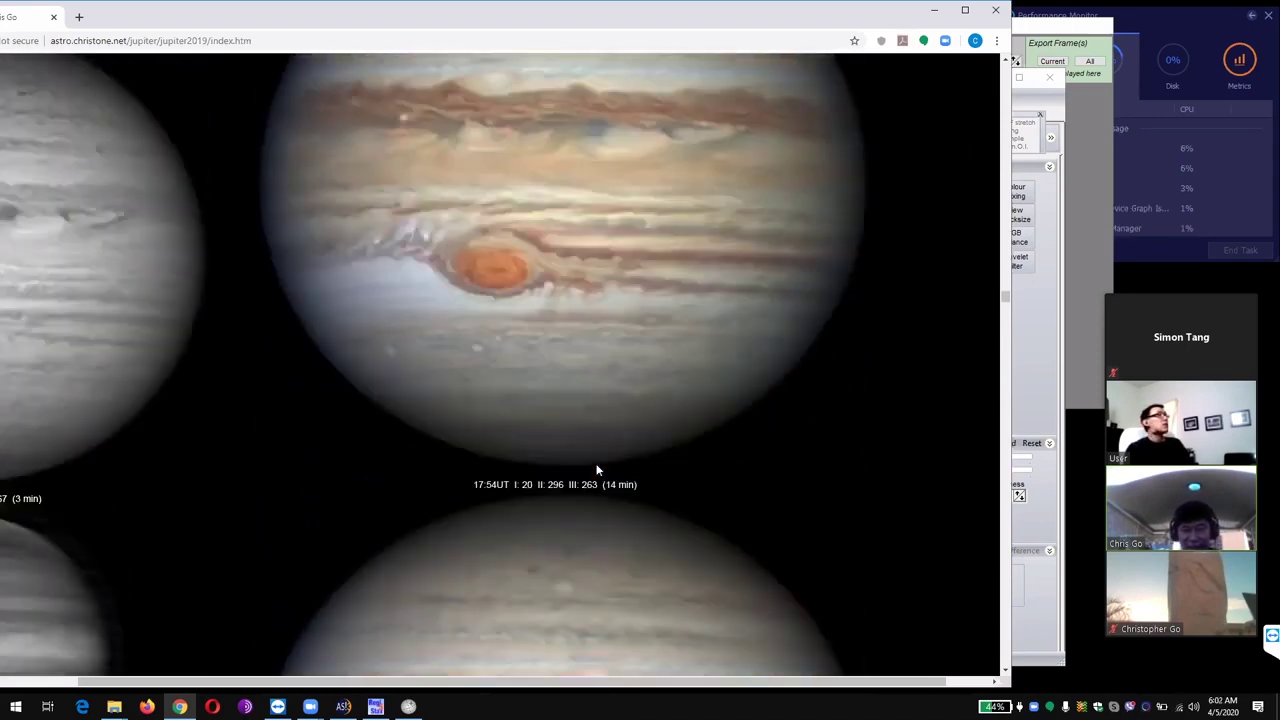
scroll(597, 470, up, 1)
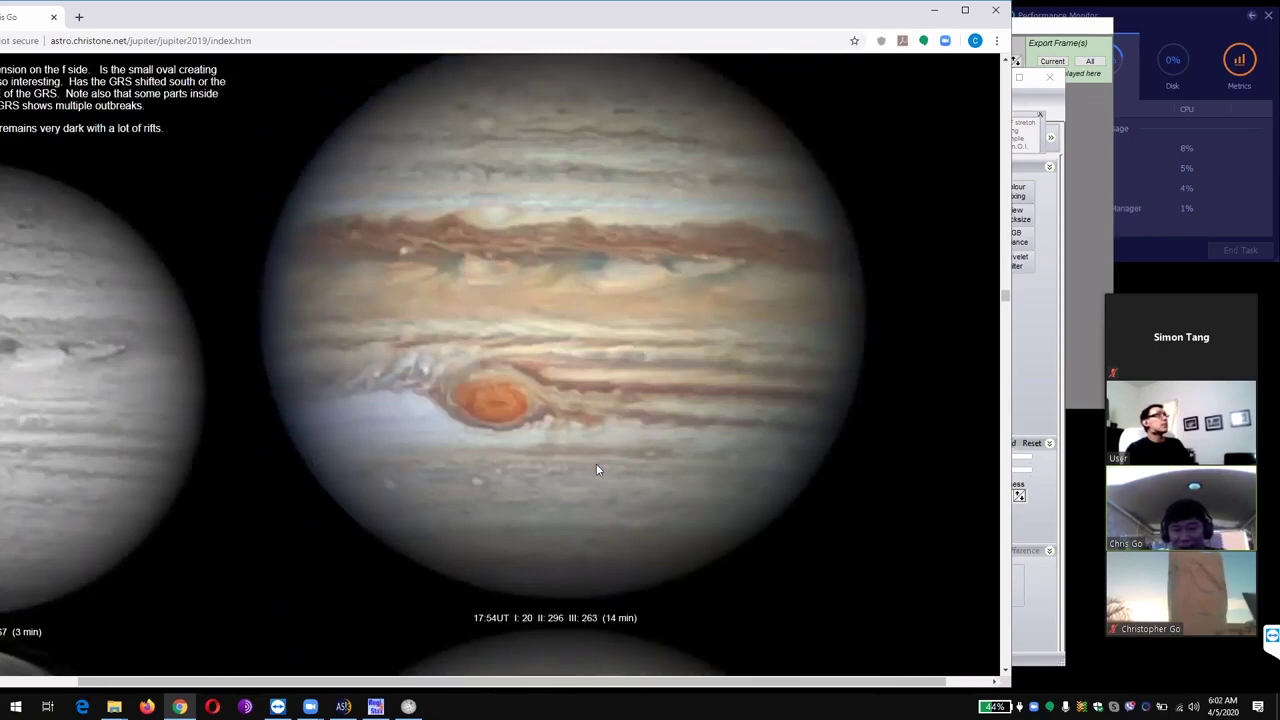
scroll(596, 465, down, 1)
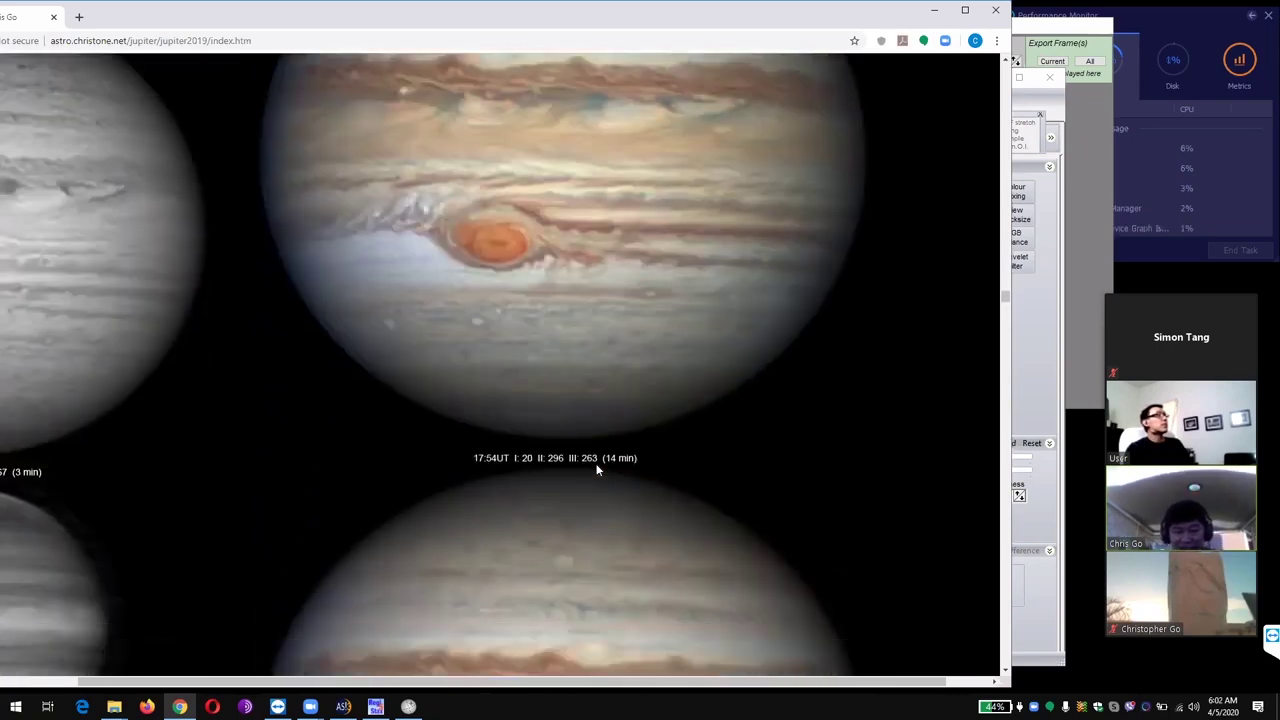
Step: Compare the two Great Red Spot colour images of 26 May 2019 with the infrared and methane images beside them
scroll(596, 468, down, 3)
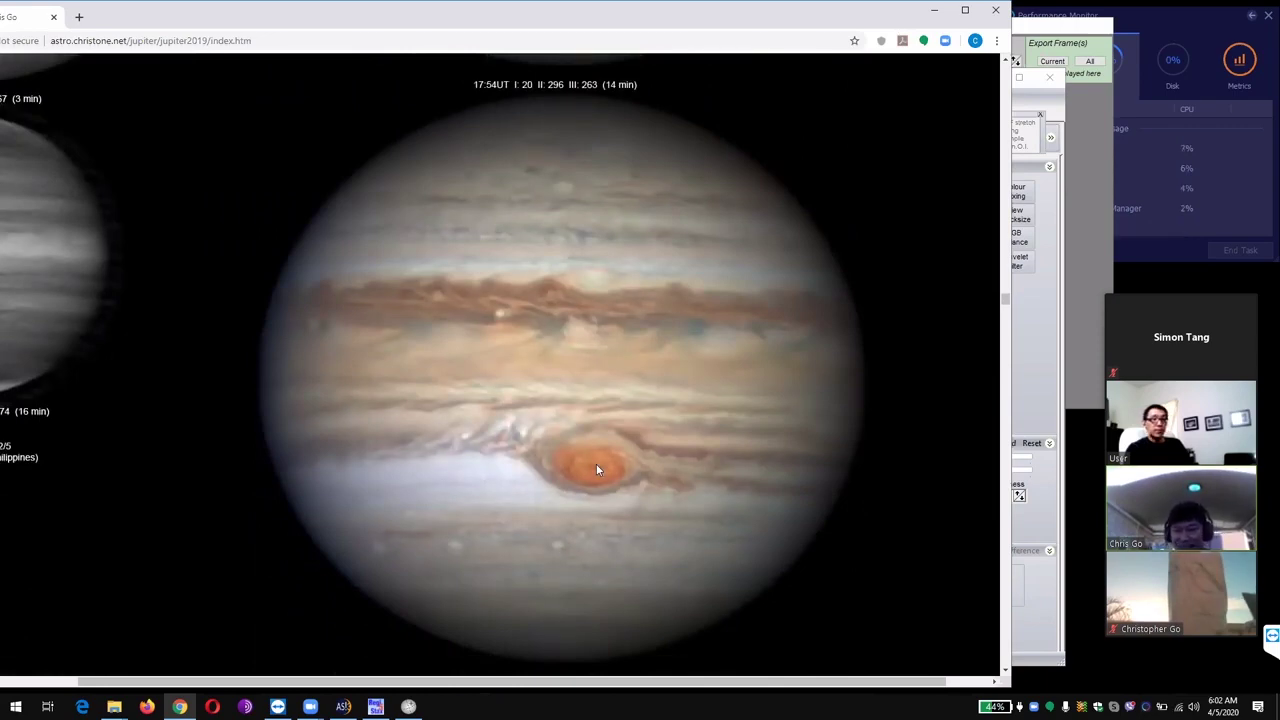
scroll(596, 470, up, 3)
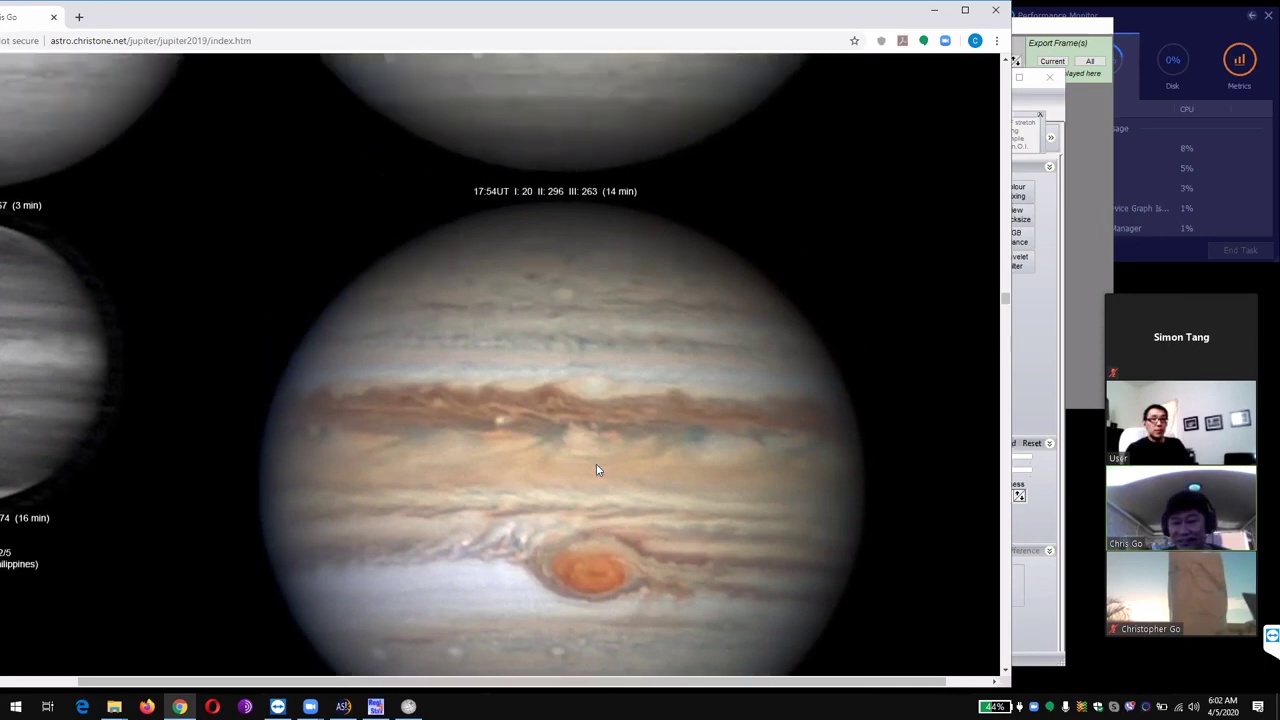
scroll(596, 470, up, 2)
scroll(596, 470, left, 3)
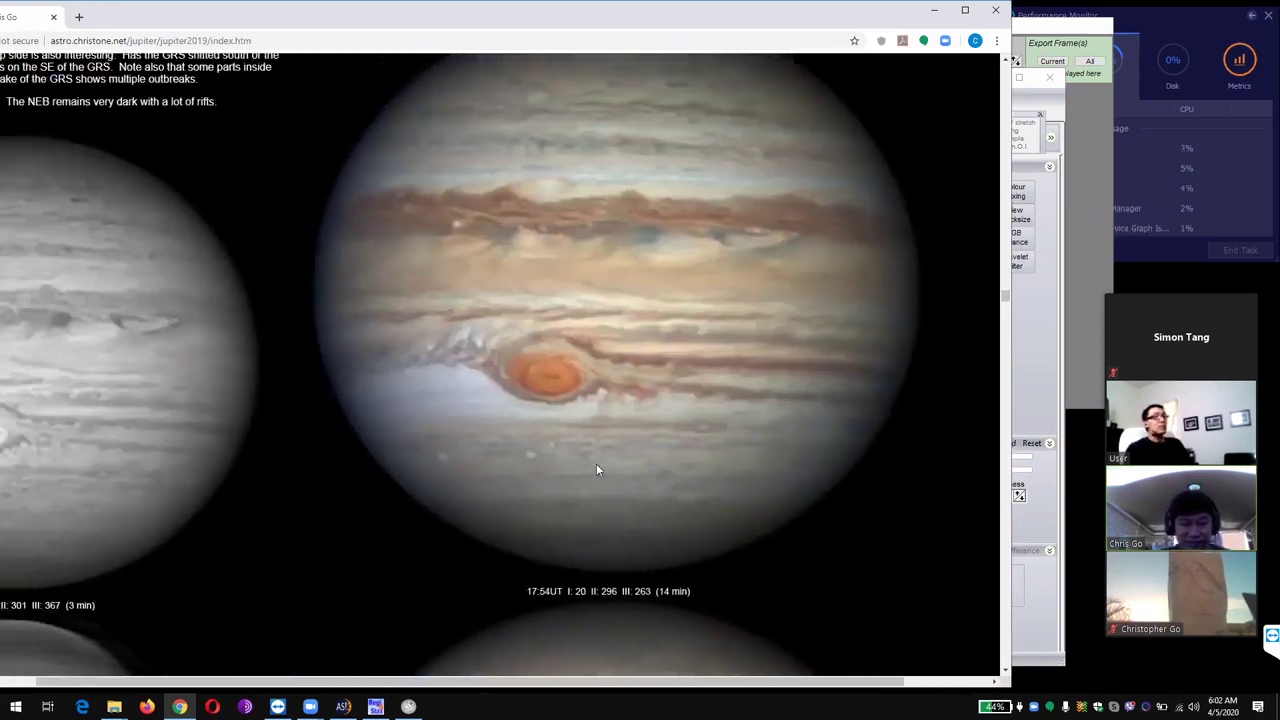
scroll(596, 470, down, 2)
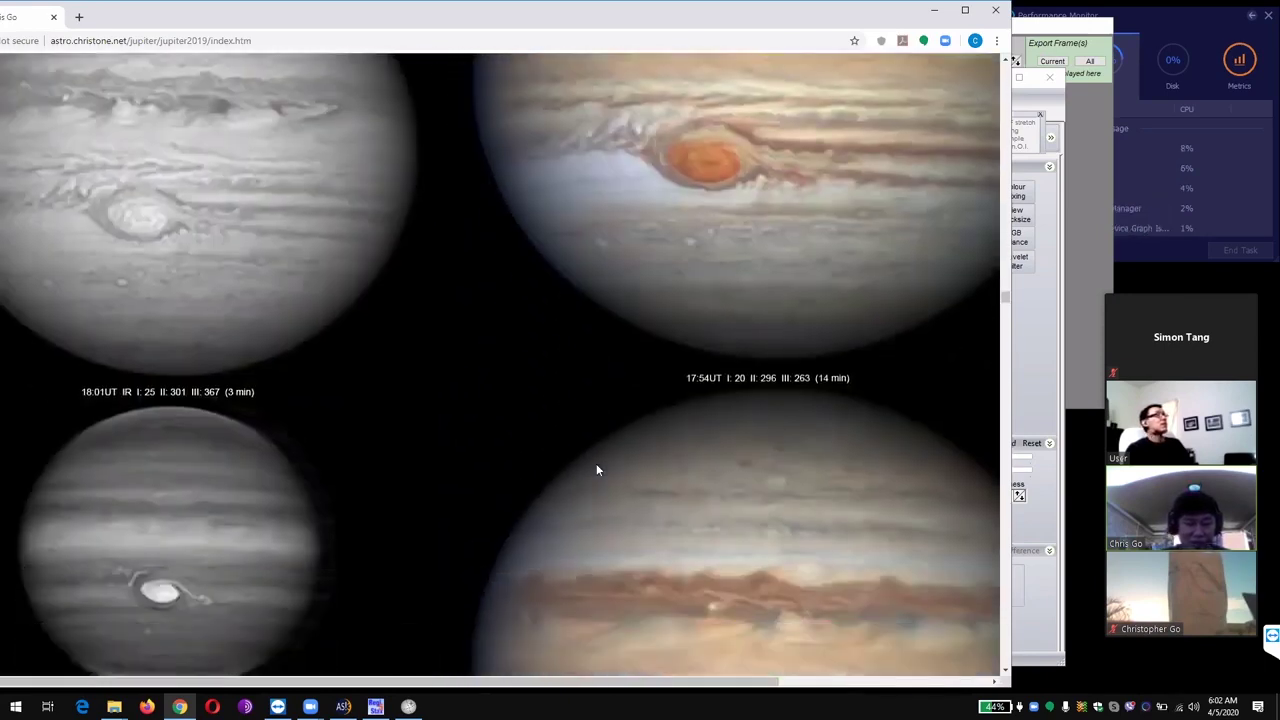
scroll(596, 470, down, 2)
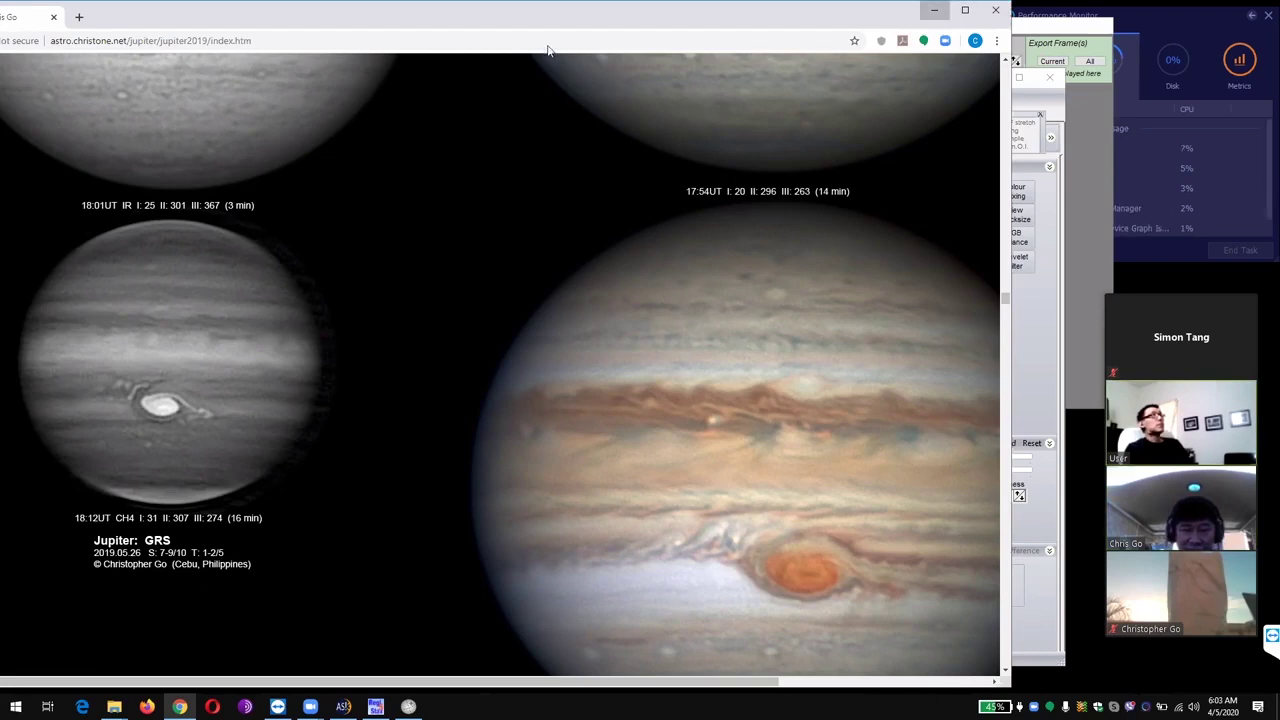
Step: Minimize the browser and the Telescope Control folder window, and bring up the jupiter folder on New Volume (D:)
key(super+Down)
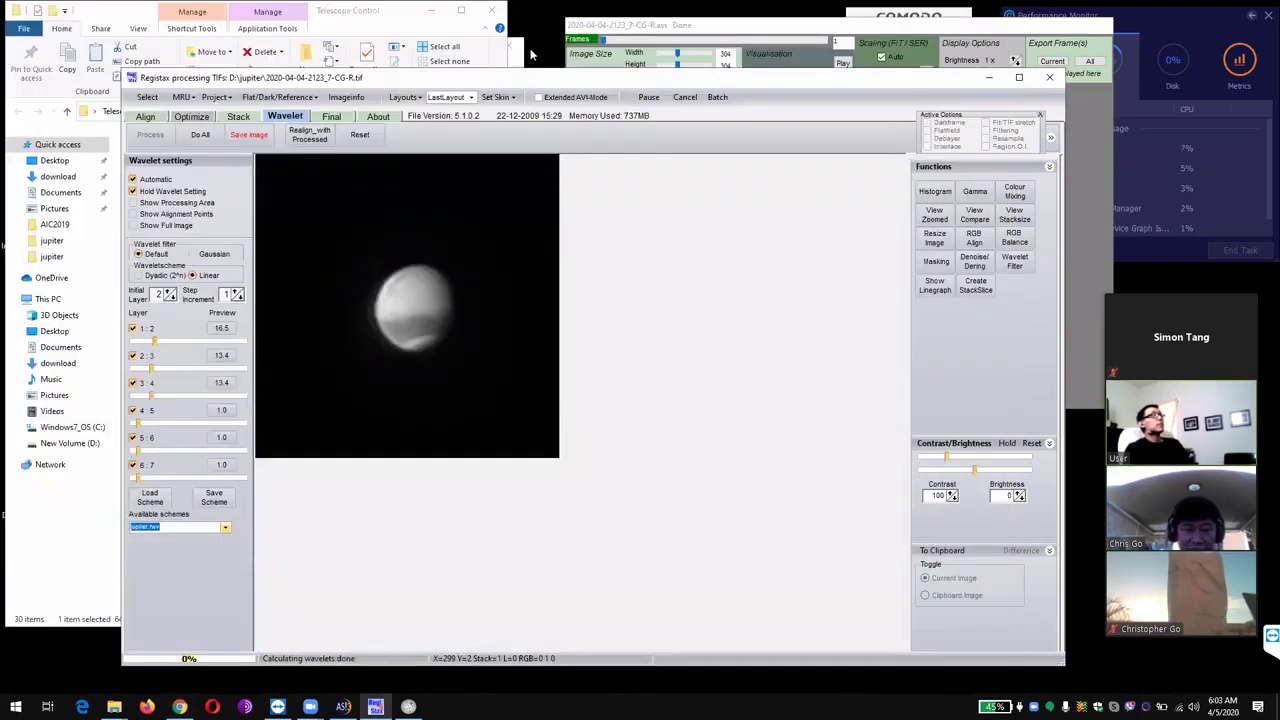
click(392, 20)
click(431, 10)
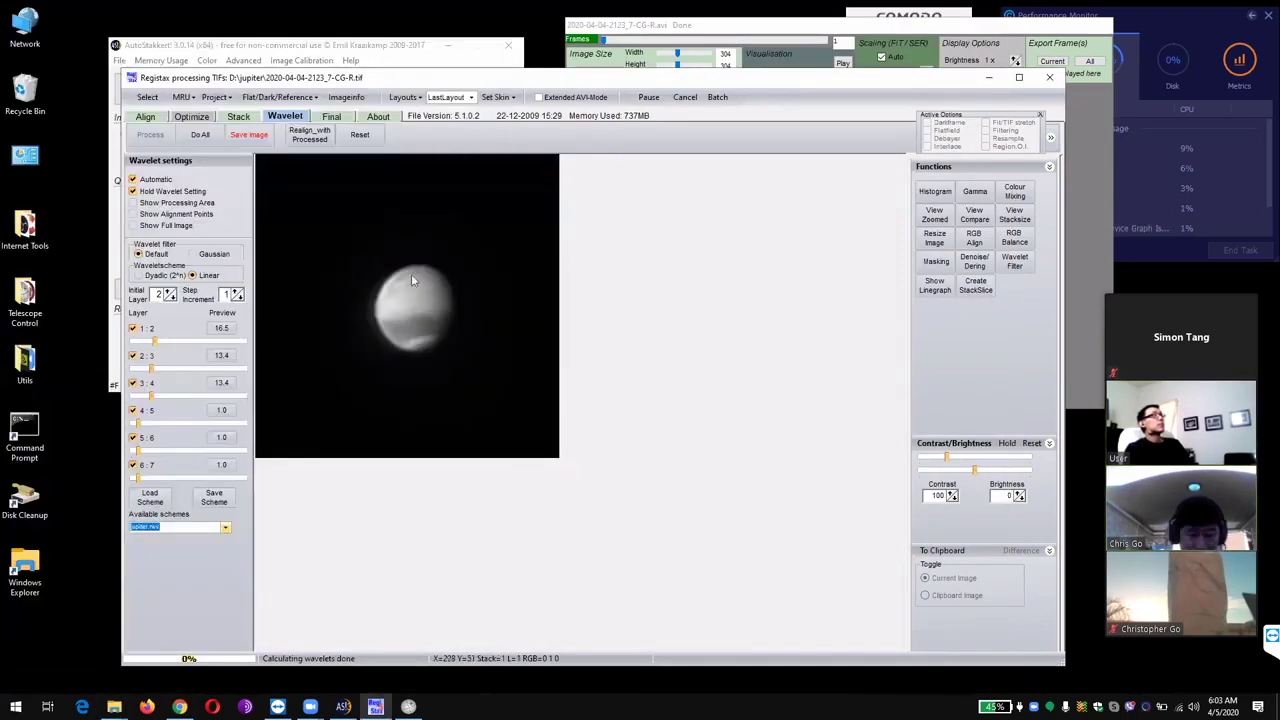
click(113, 707)
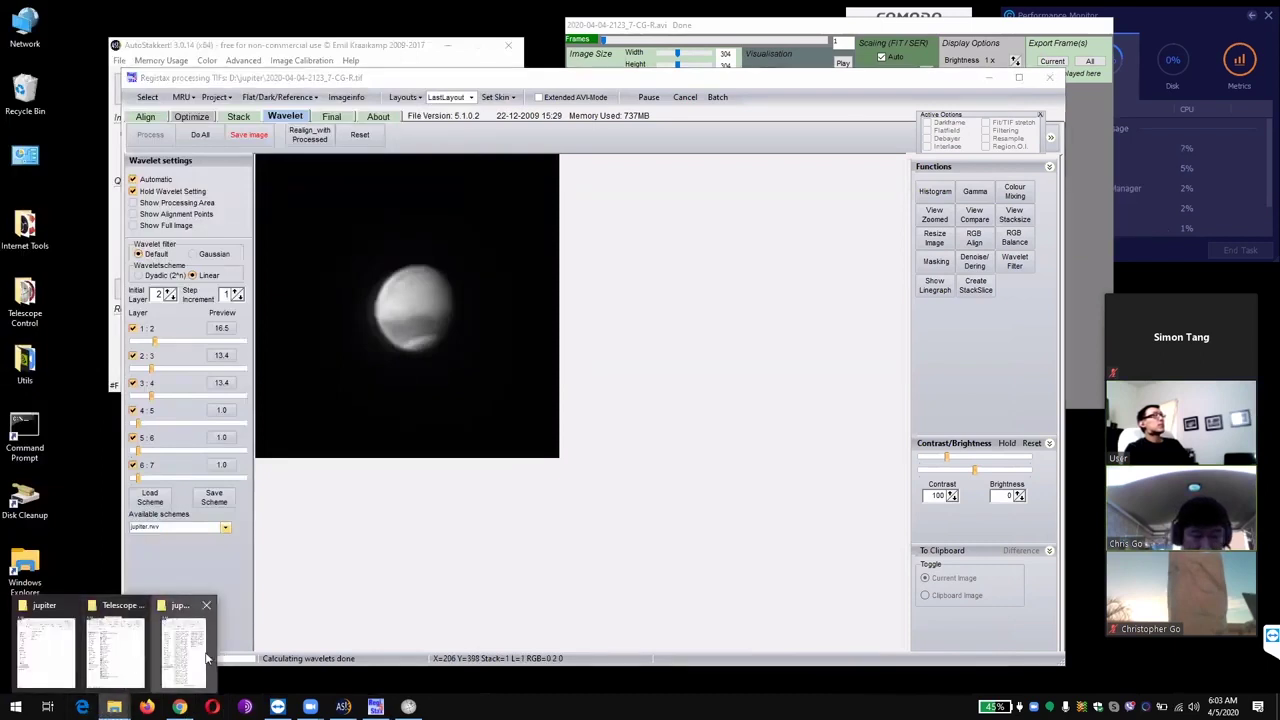
click(205, 655)
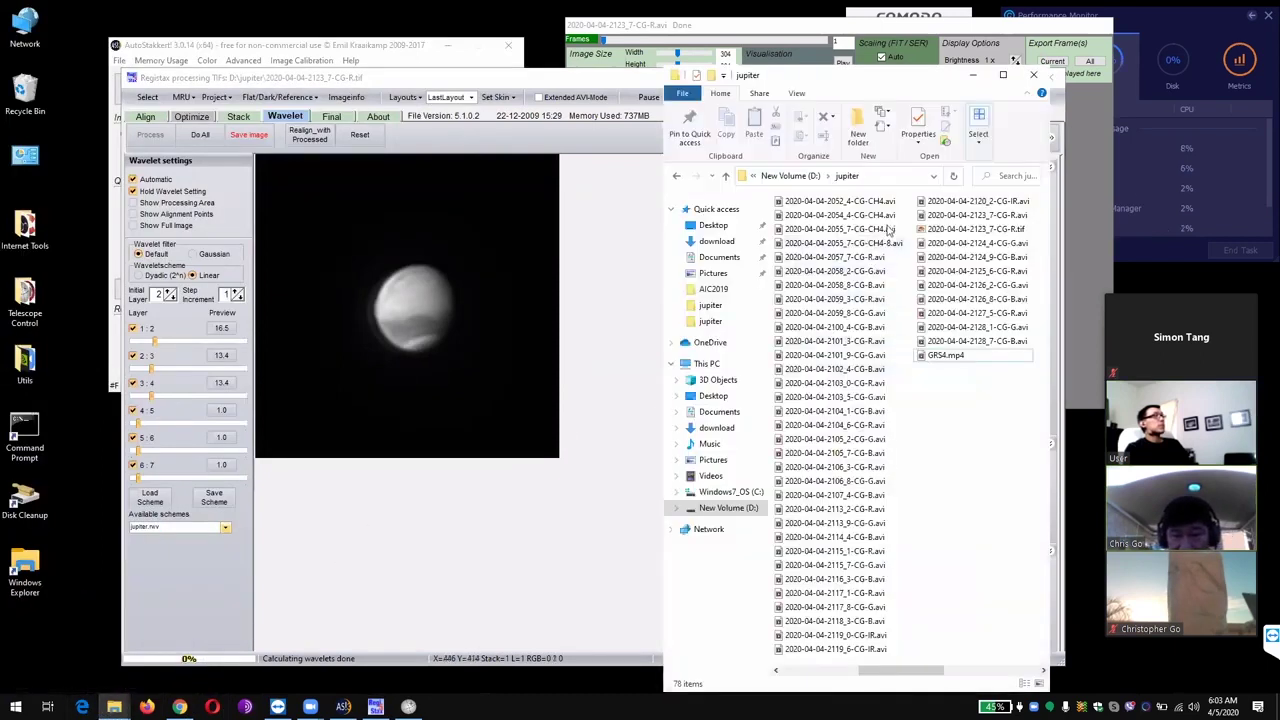
click(890, 216)
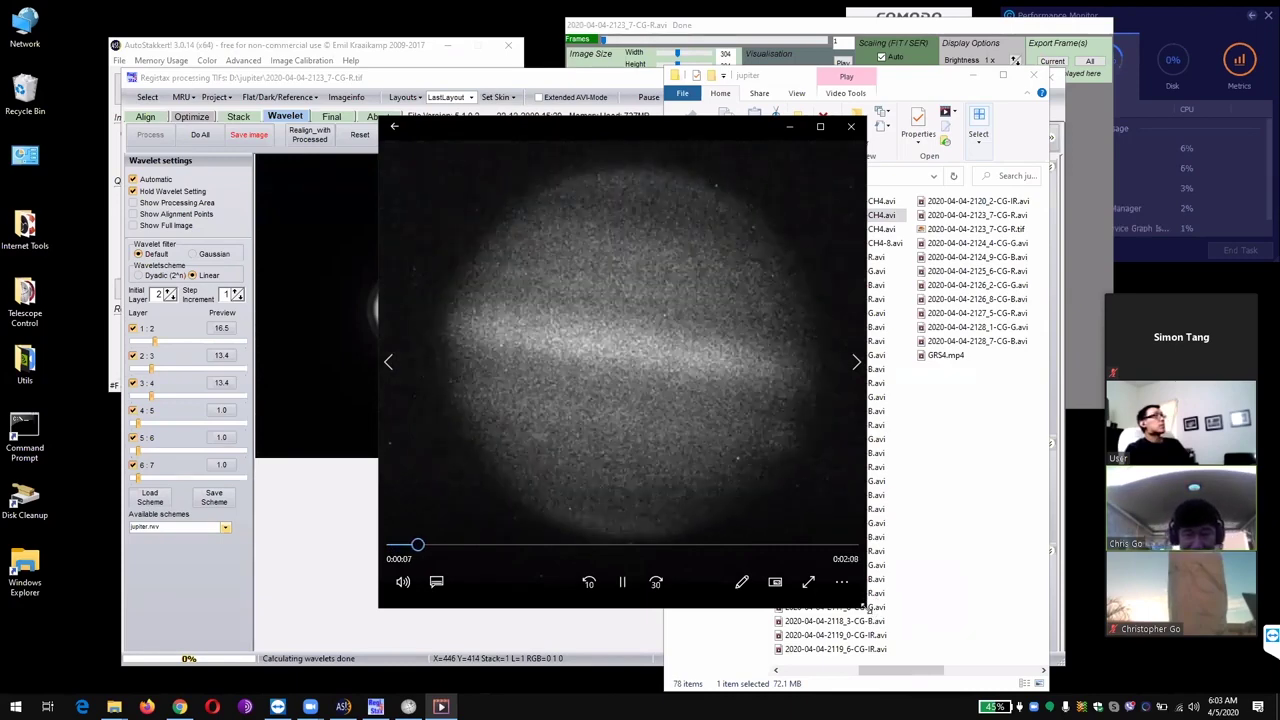
drag(868, 610, 710, 413)
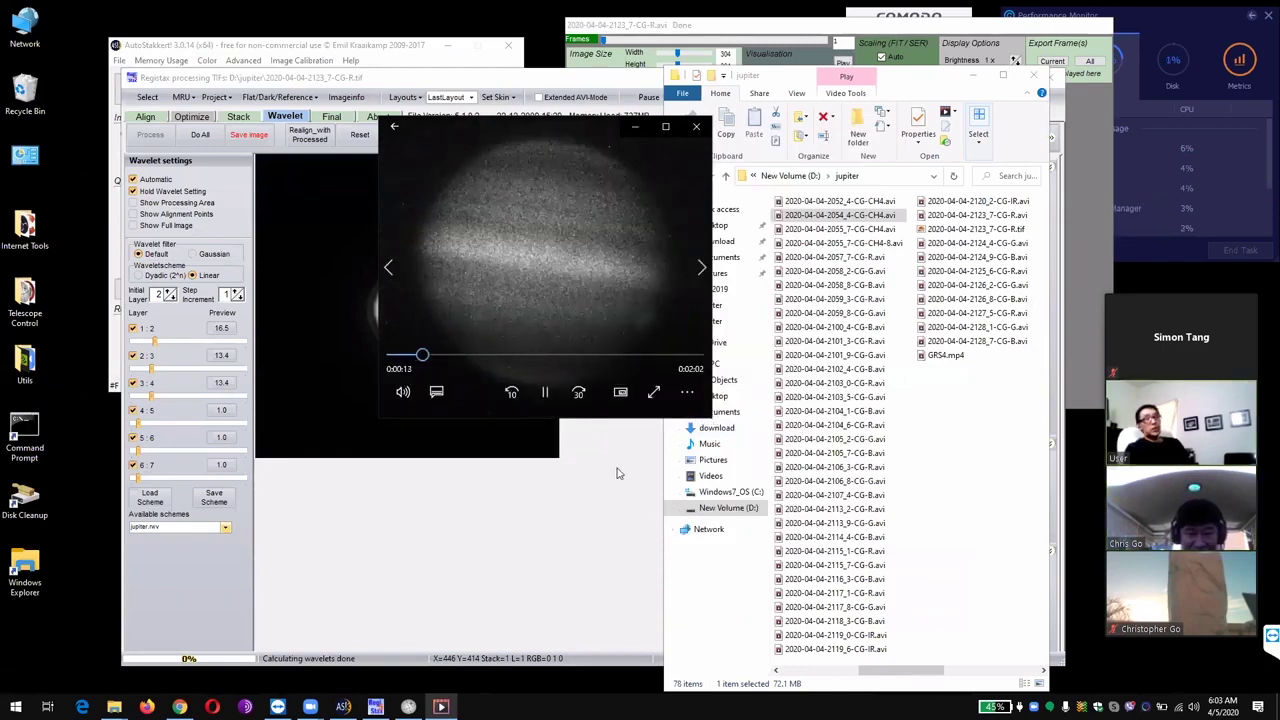
drag(710, 416, 713, 468)
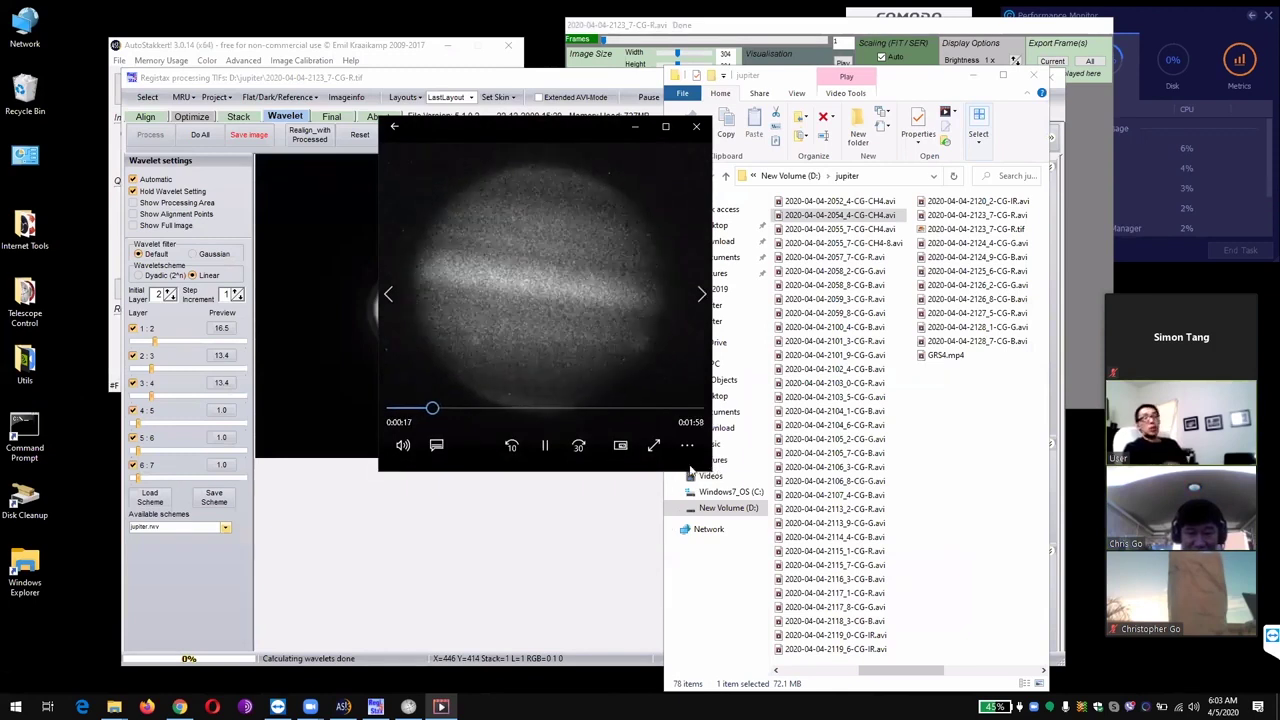
click(697, 128)
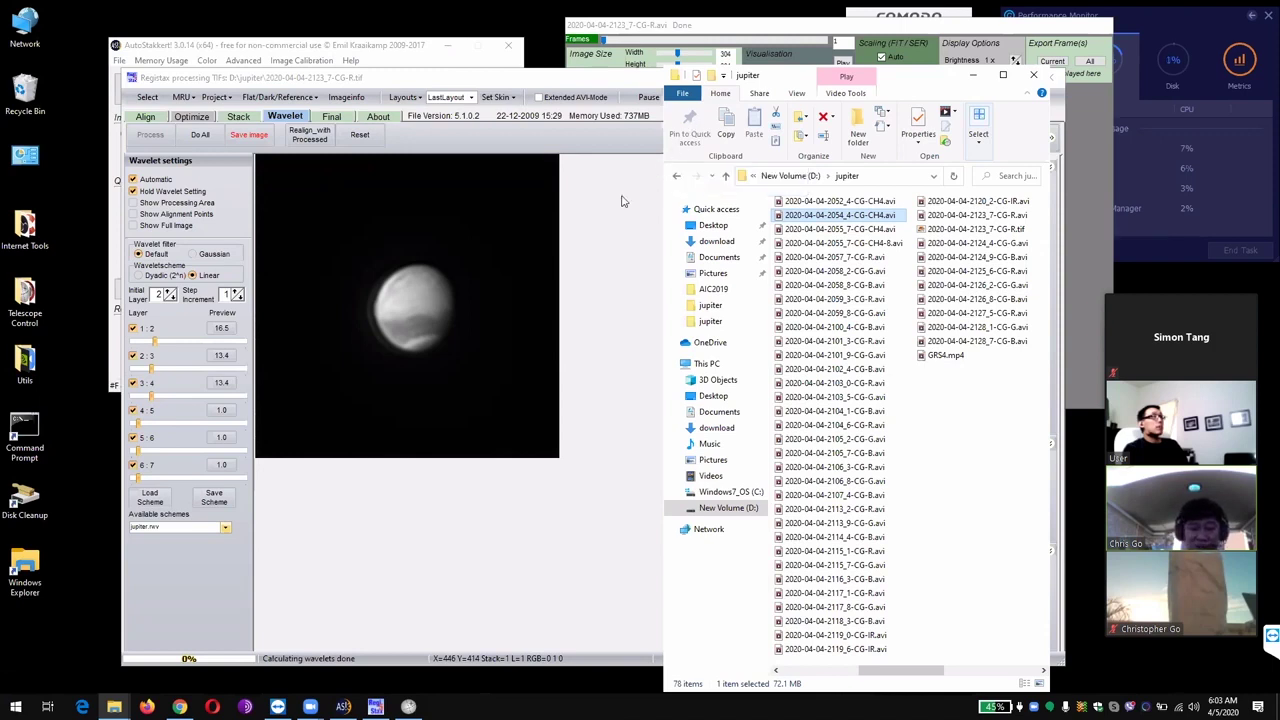
Step: Open the impact subfolder of the jupiter folder, play impactvid.avi twice, and close the player
click(116, 708)
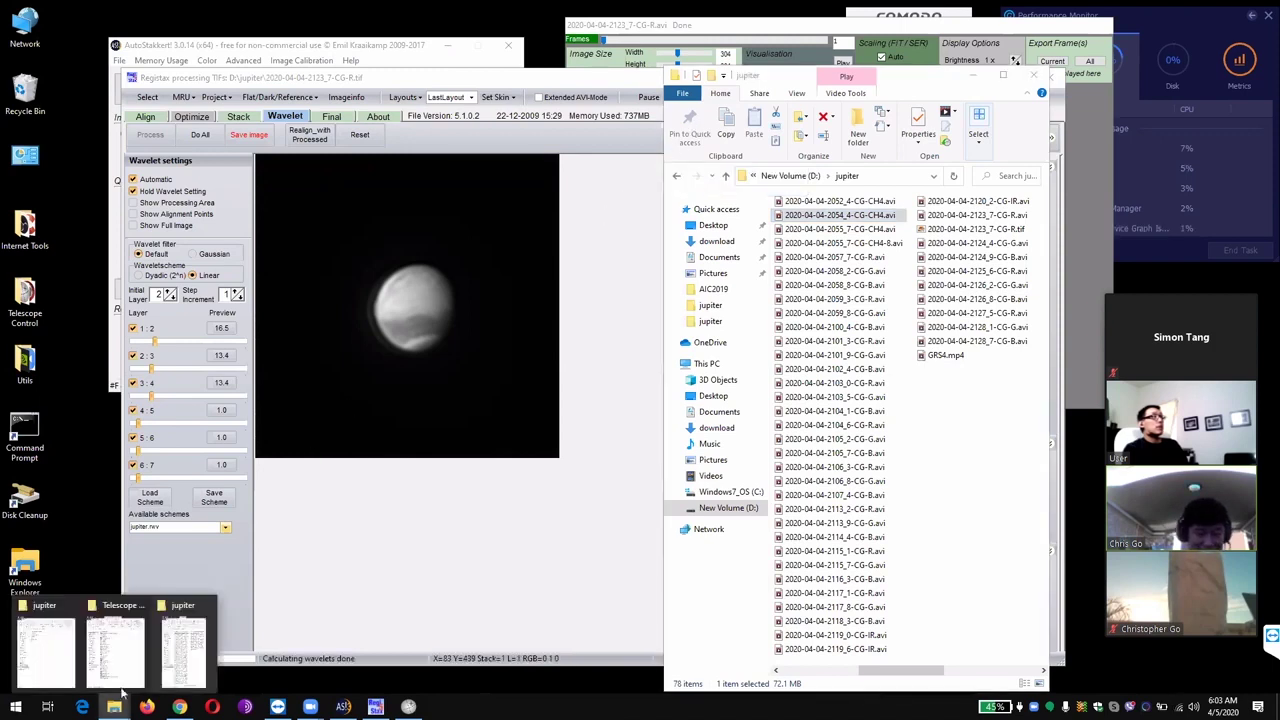
click(808, 680)
click(806, 672)
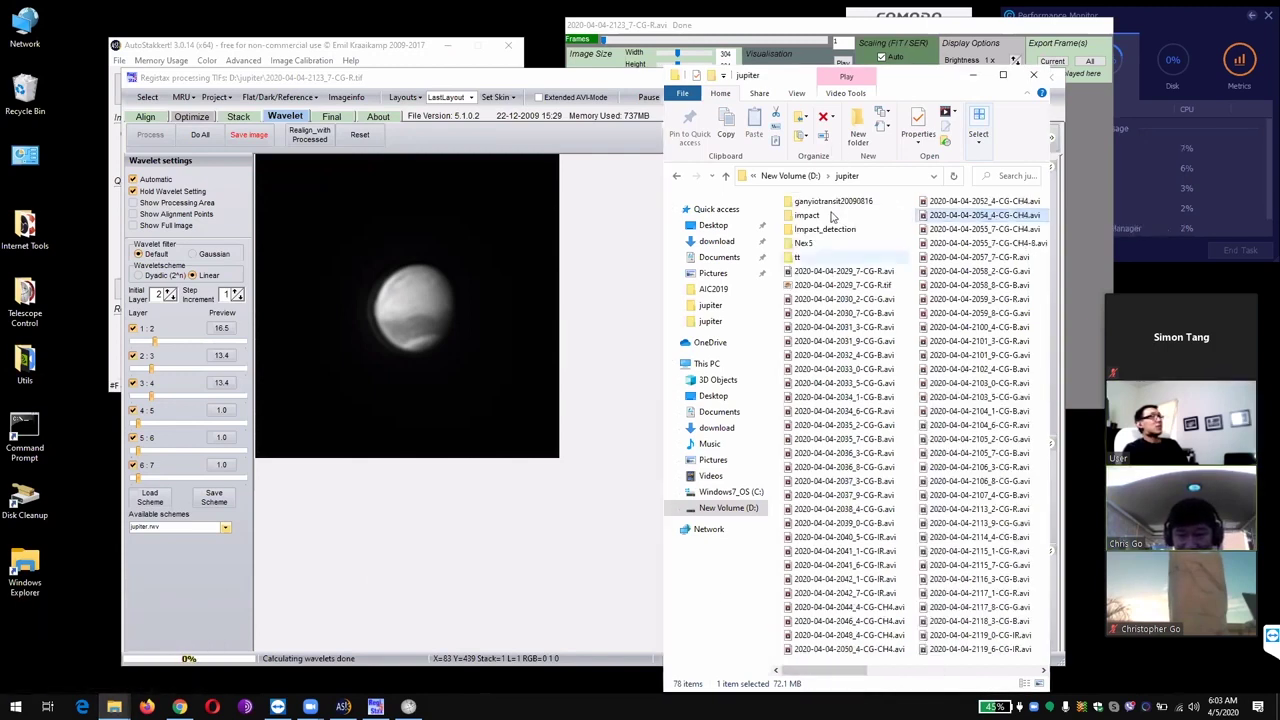
double_click(827, 216)
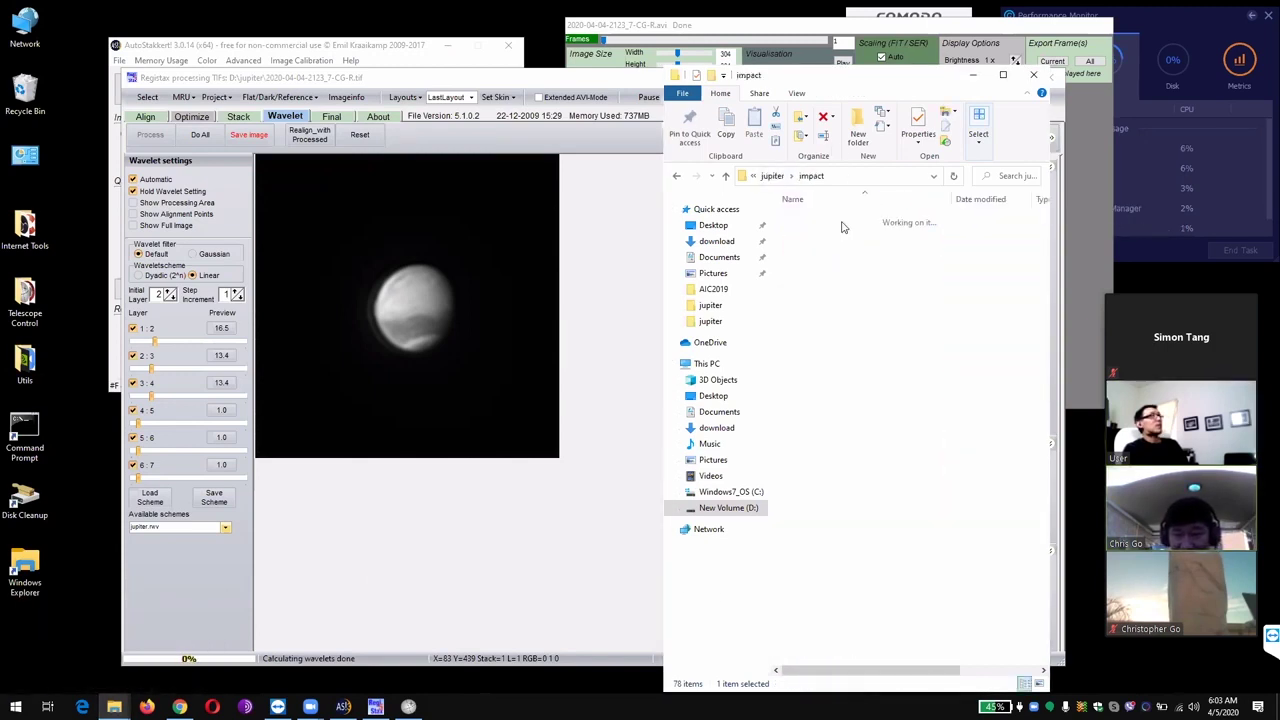
double_click(897, 260)
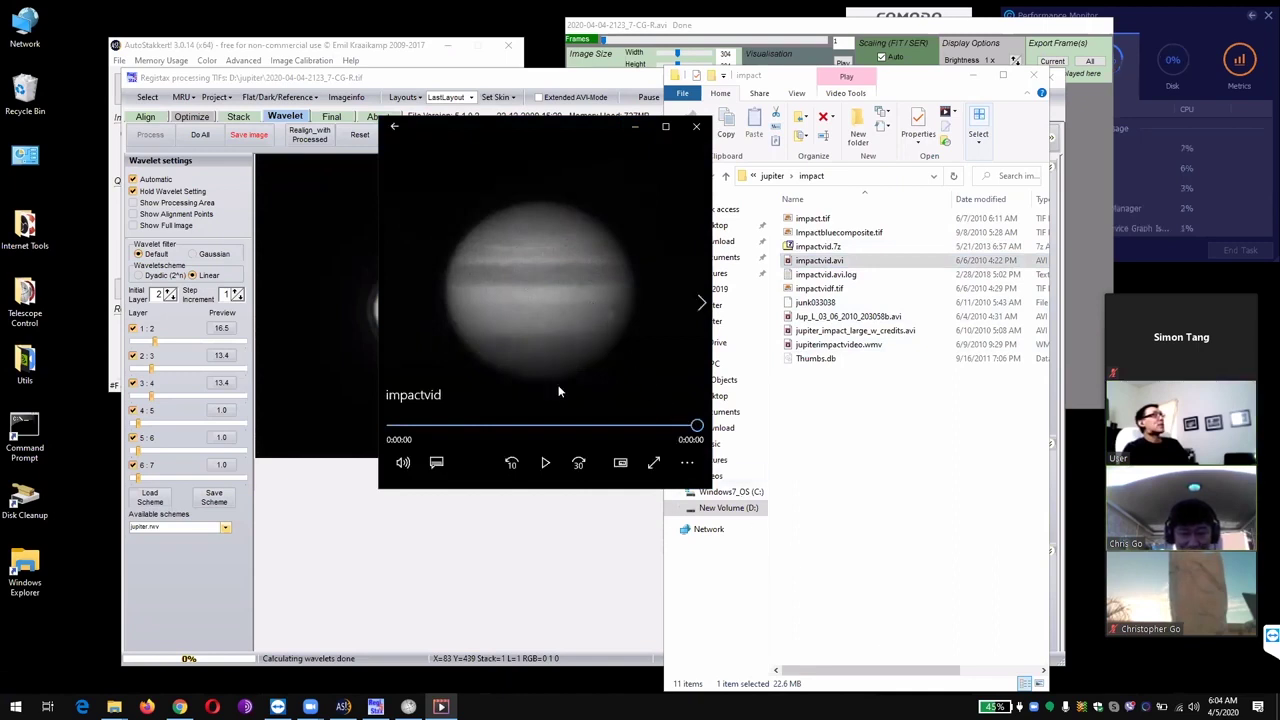
click(545, 462)
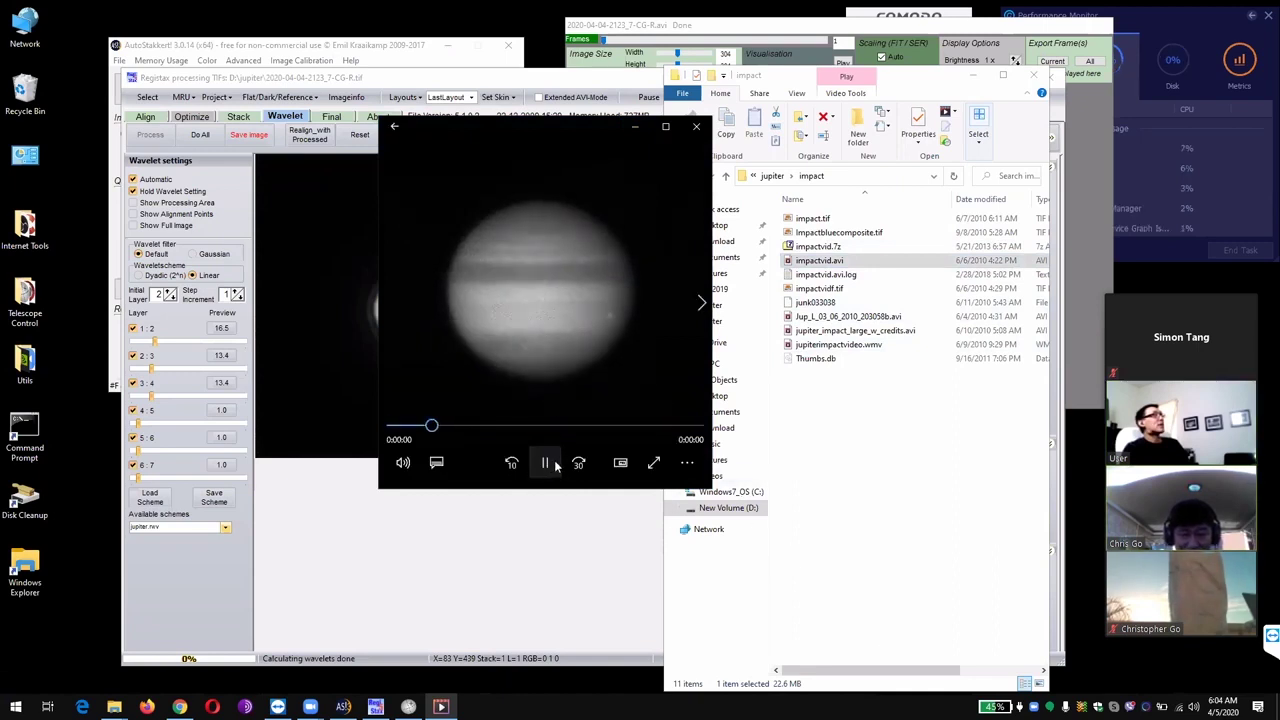
click(696, 126)
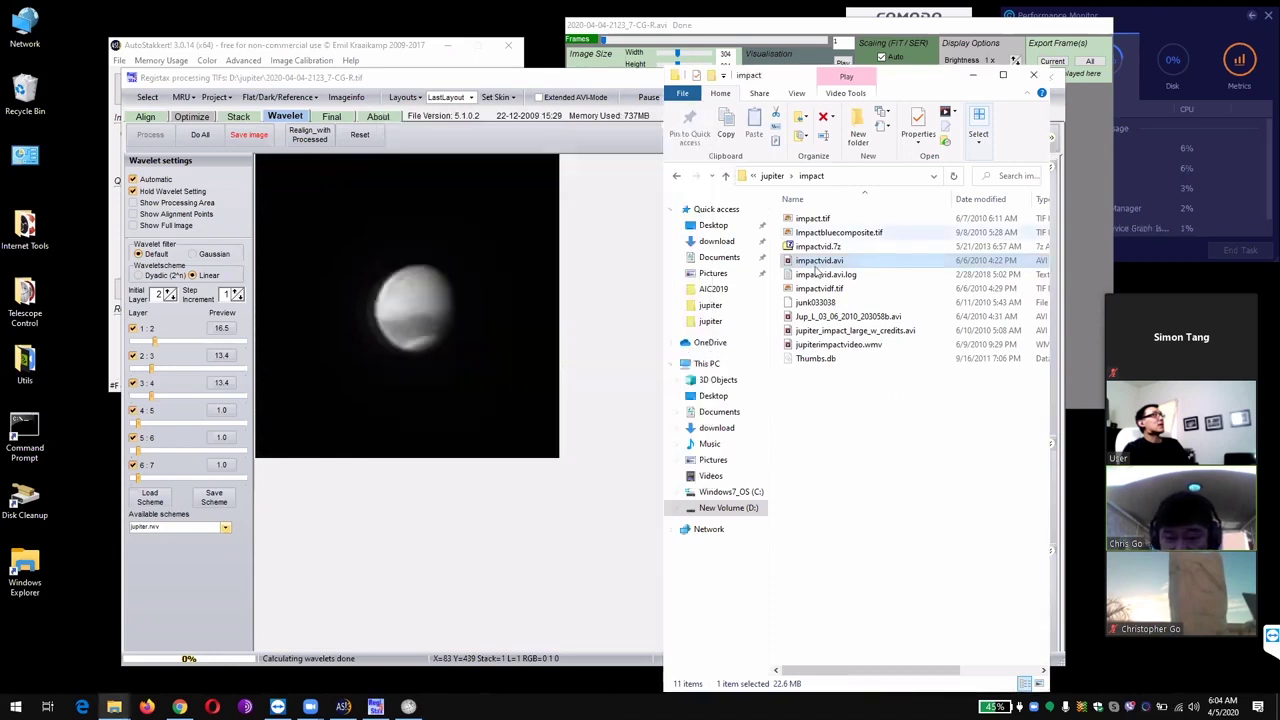
Step: Play Jup_L_03_06_2010_203058b.avi, skip ahead and replay its final seconds, and close the player
click(866, 318)
double_click(868, 318)
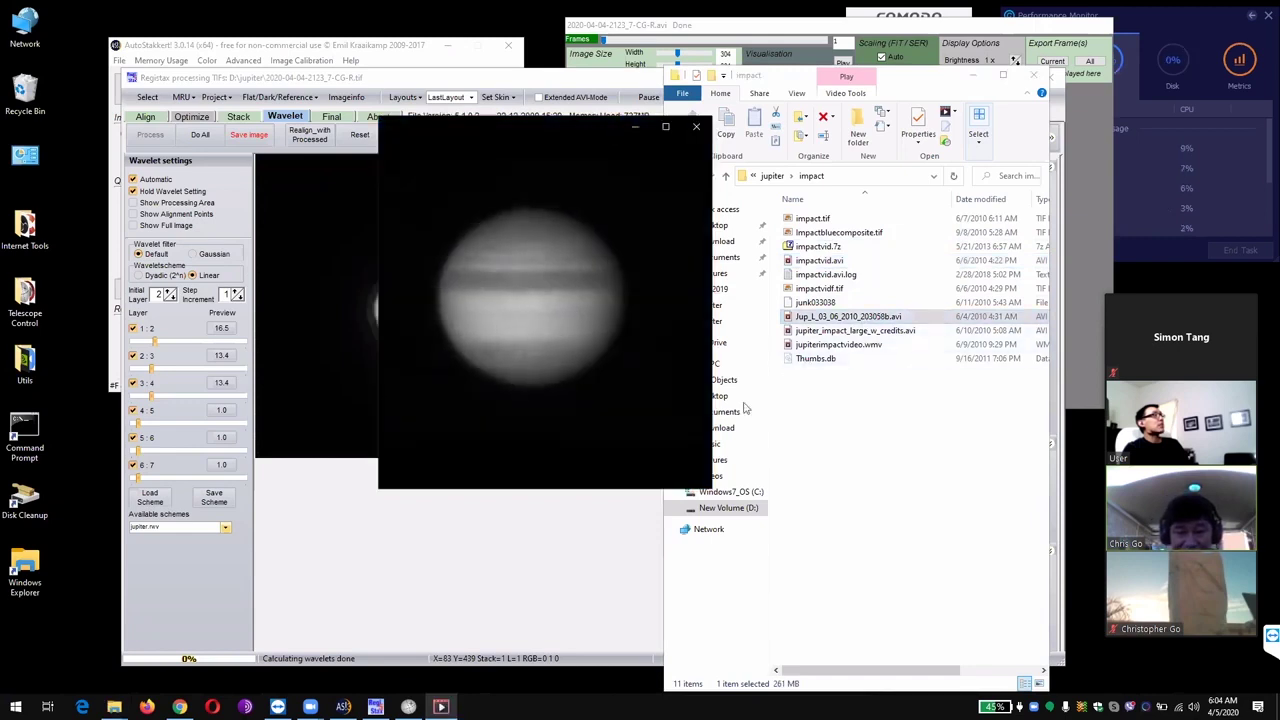
mouse_move(655, 462)
click(588, 426)
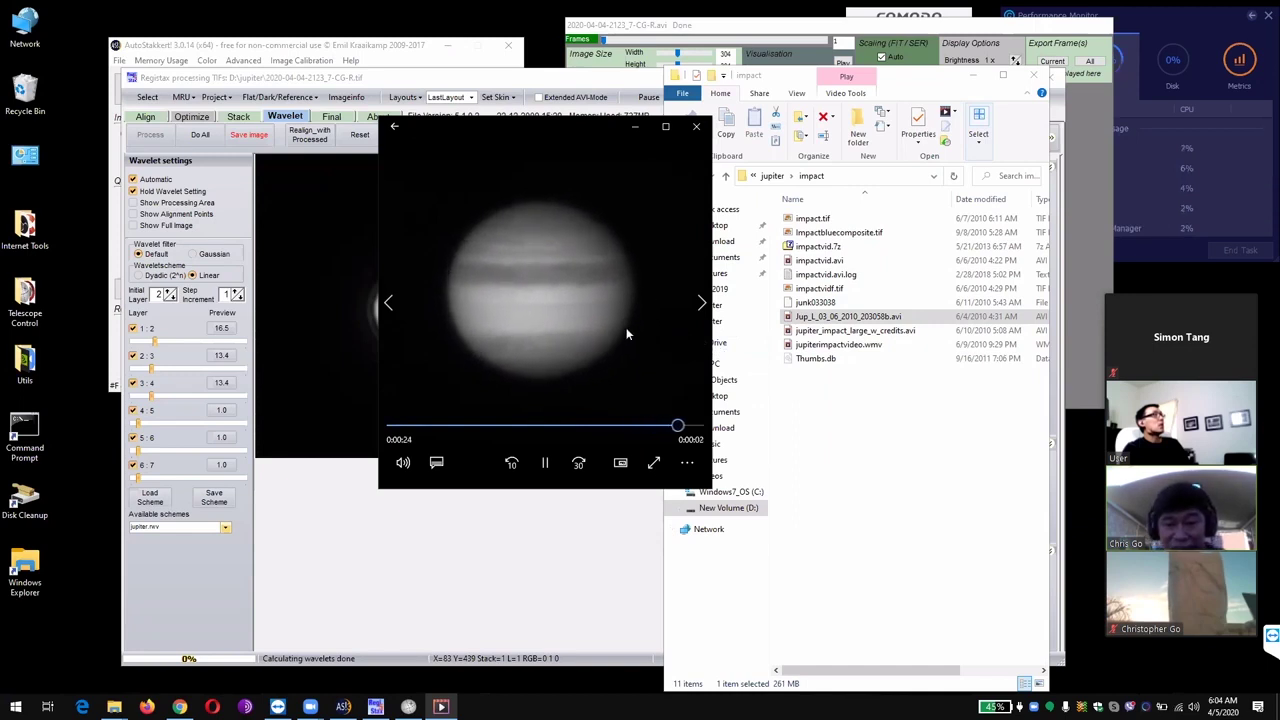
click(636, 426)
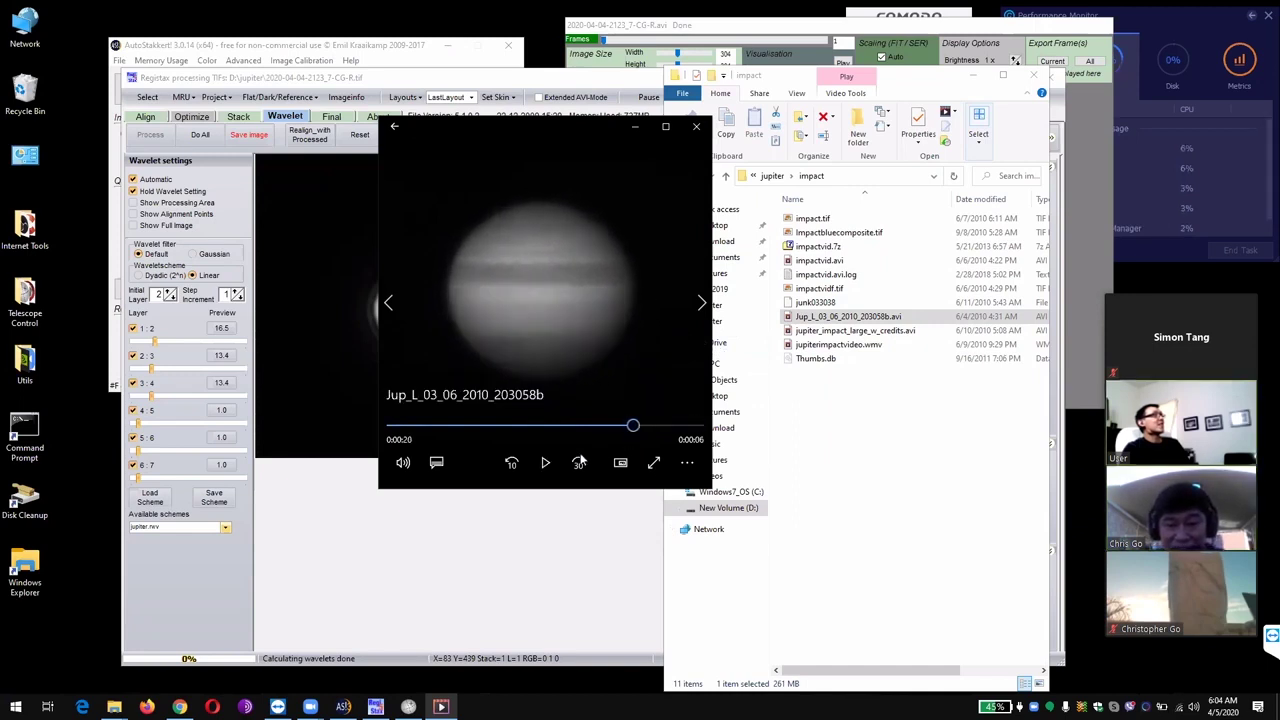
click(546, 464)
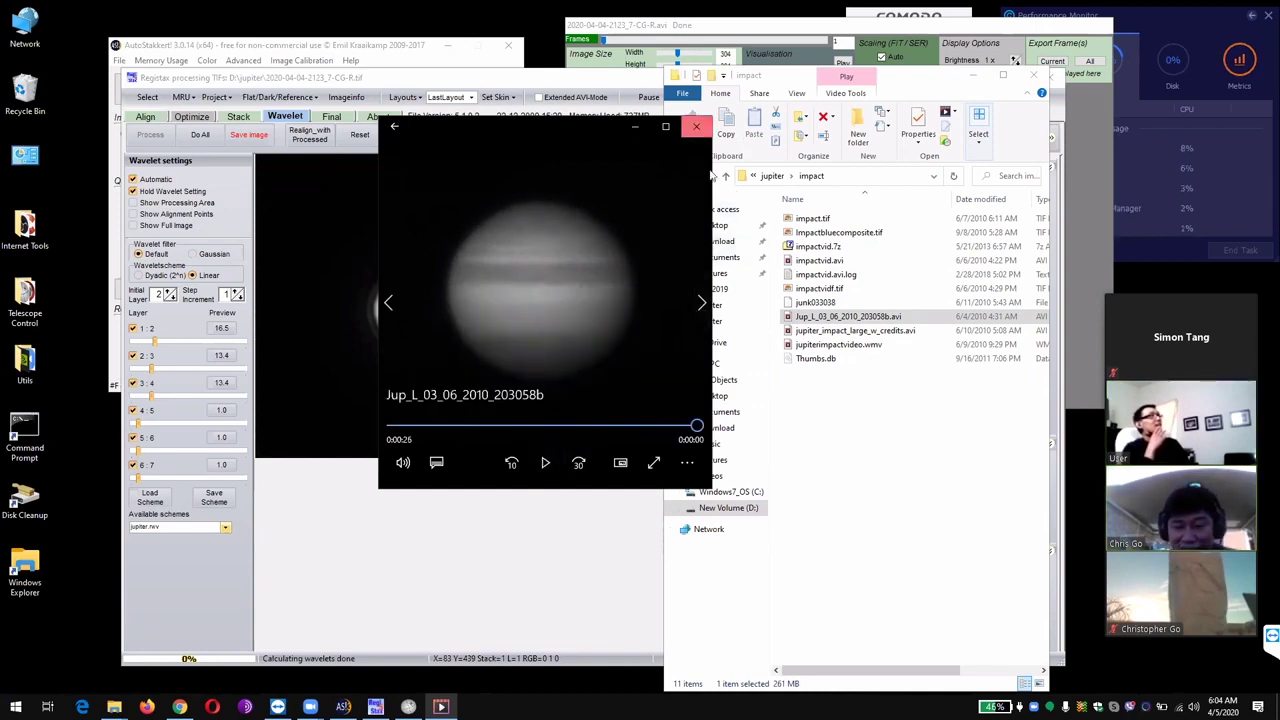
click(695, 130)
Step: Play jupiterimpactvideo.wmv, replay it, and close the player
click(840, 346)
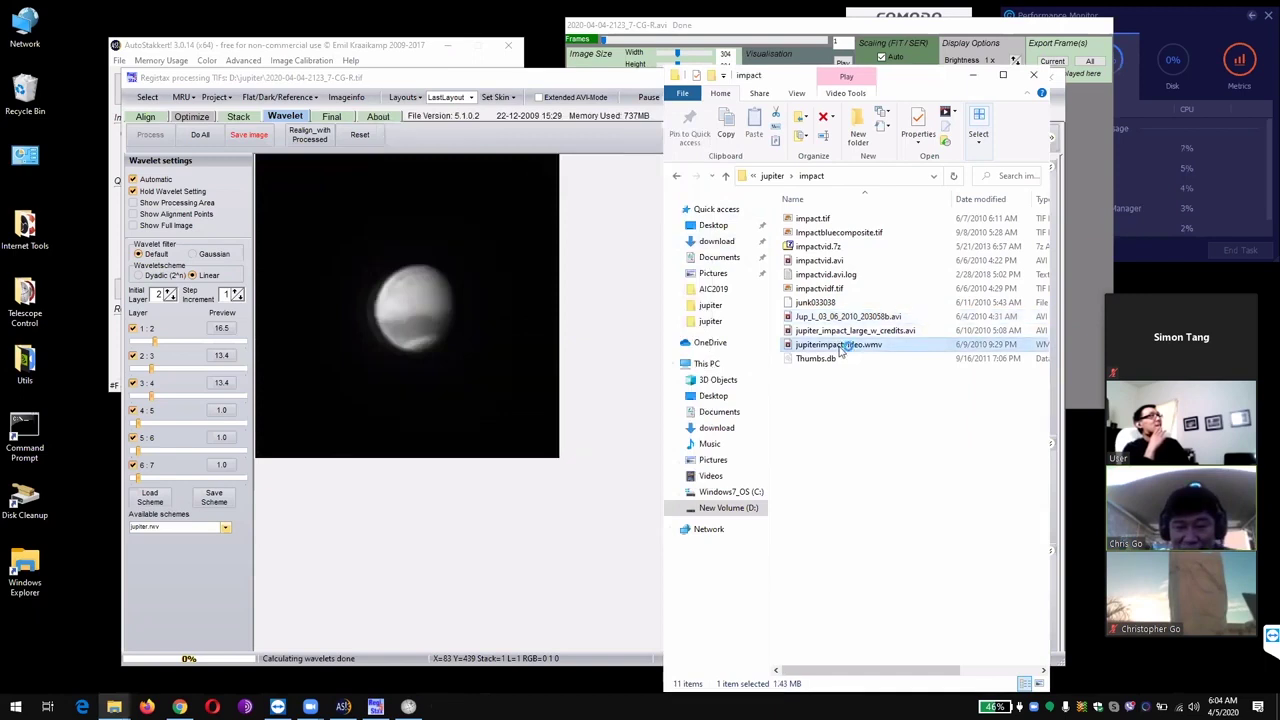
double_click(840, 346)
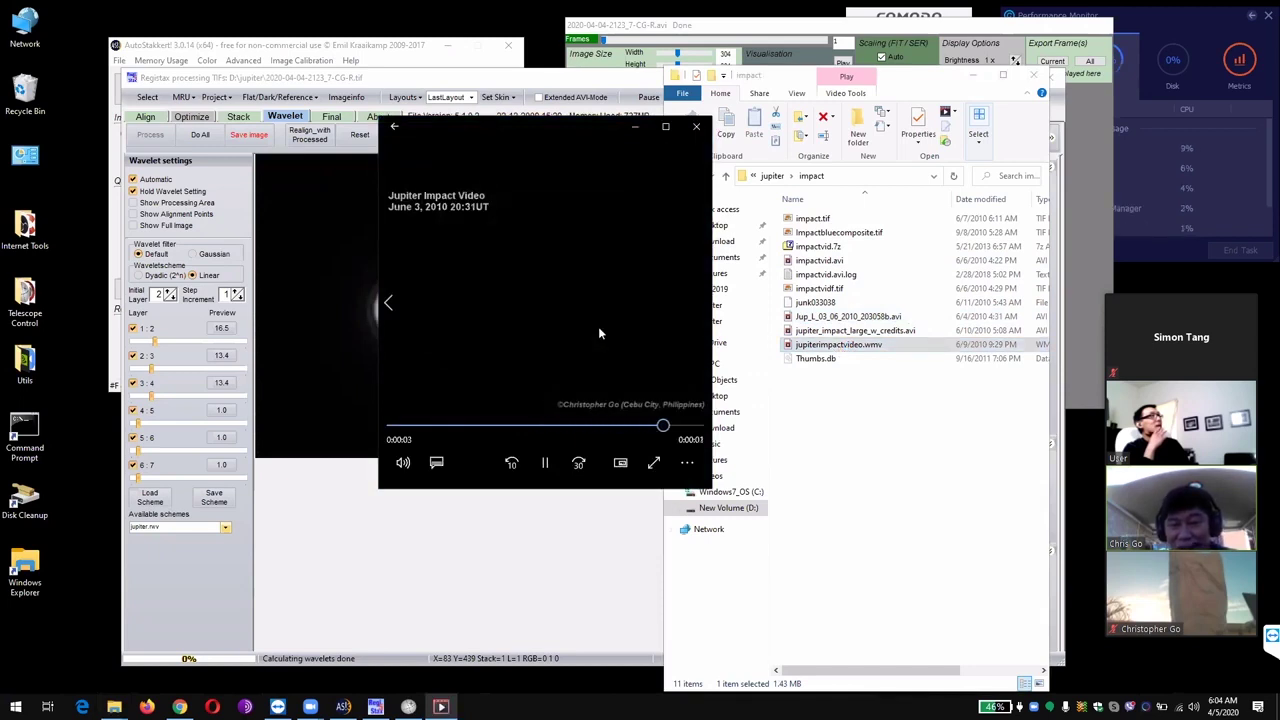
click(543, 462)
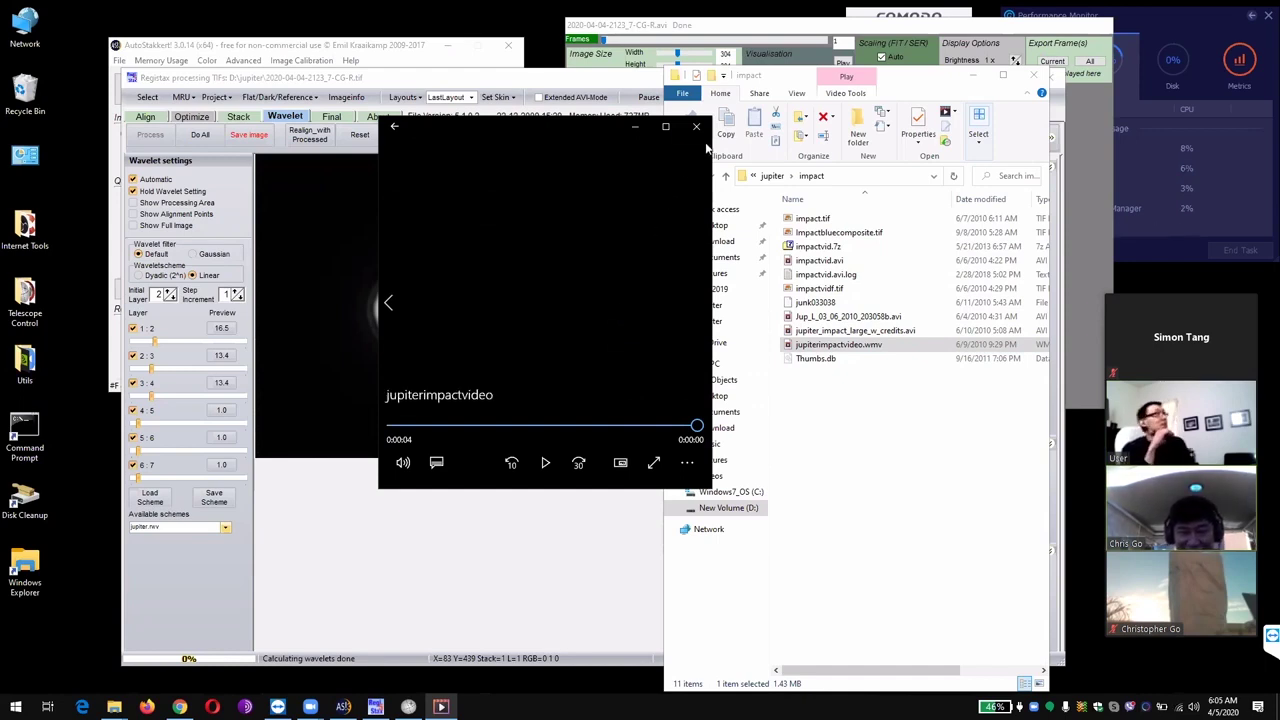
click(540, 462)
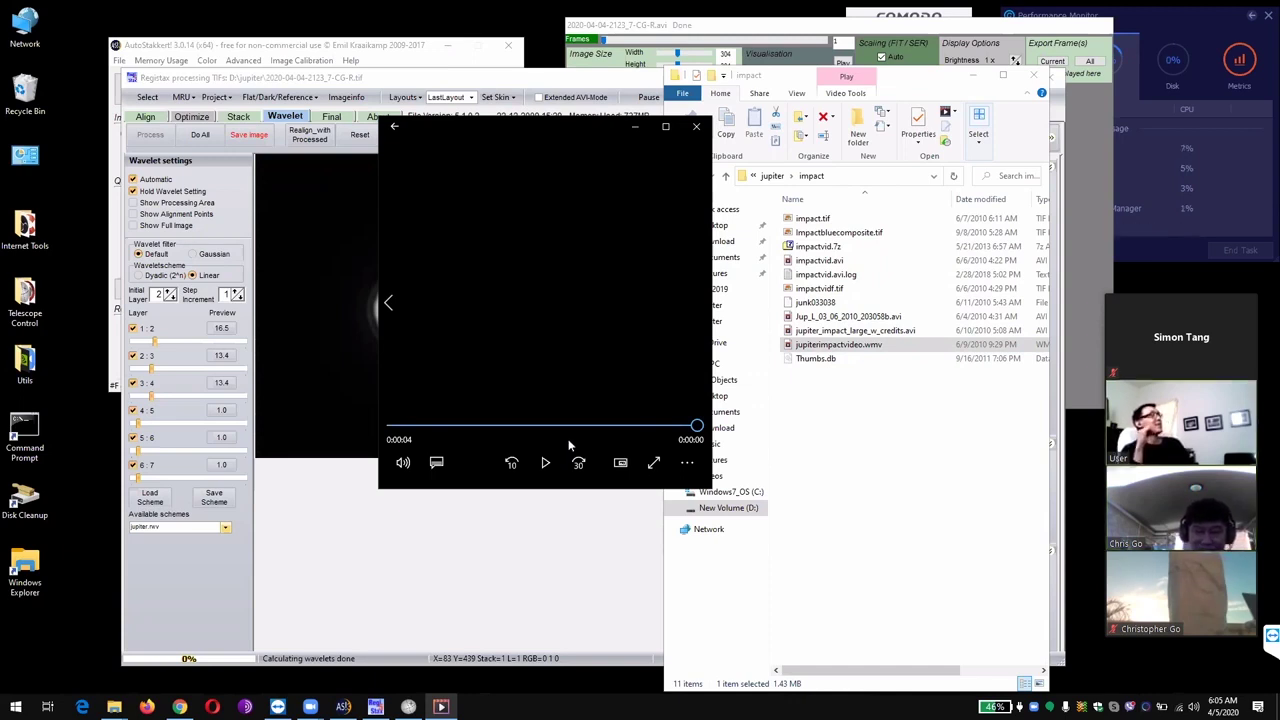
click(697, 127)
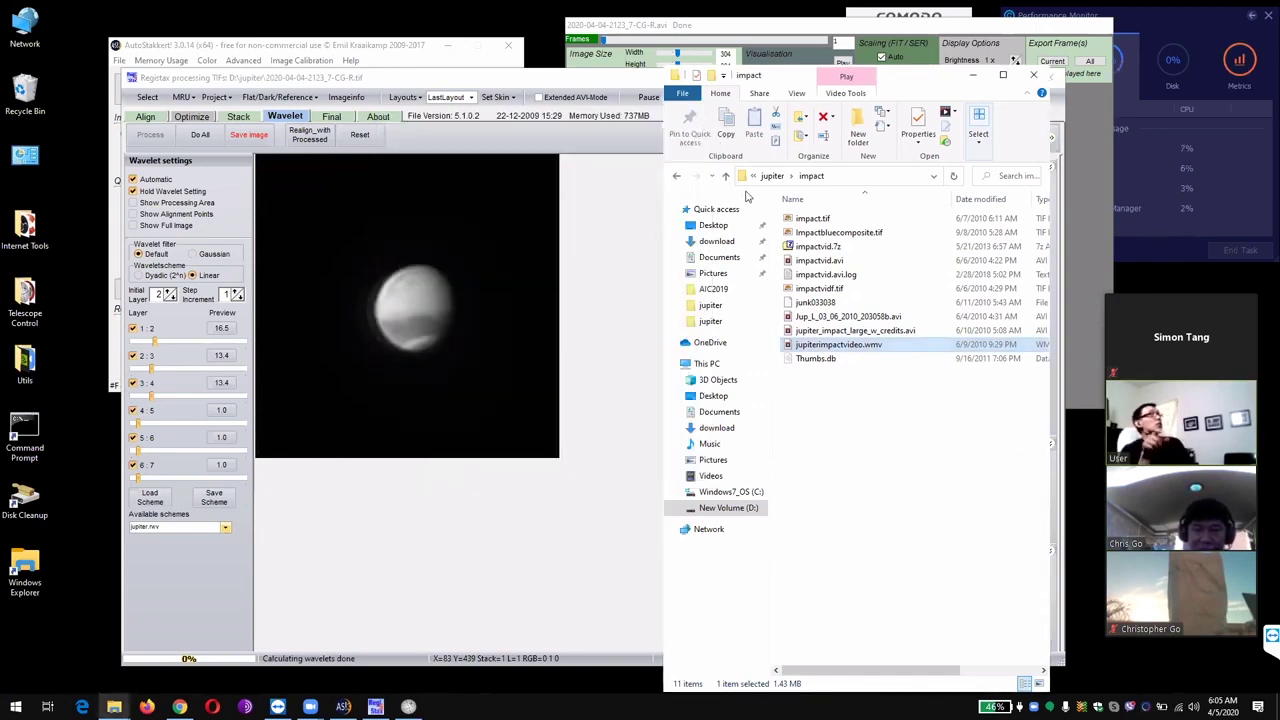
click(676, 177)
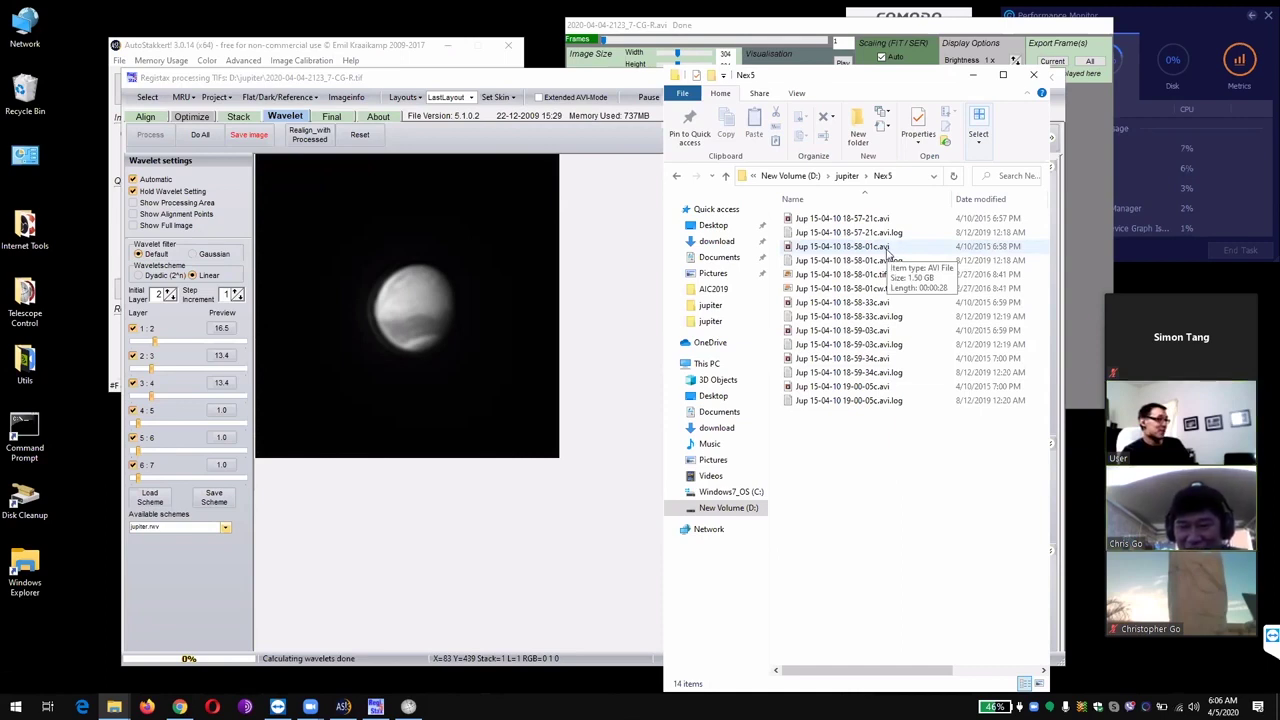
double_click(885, 247)
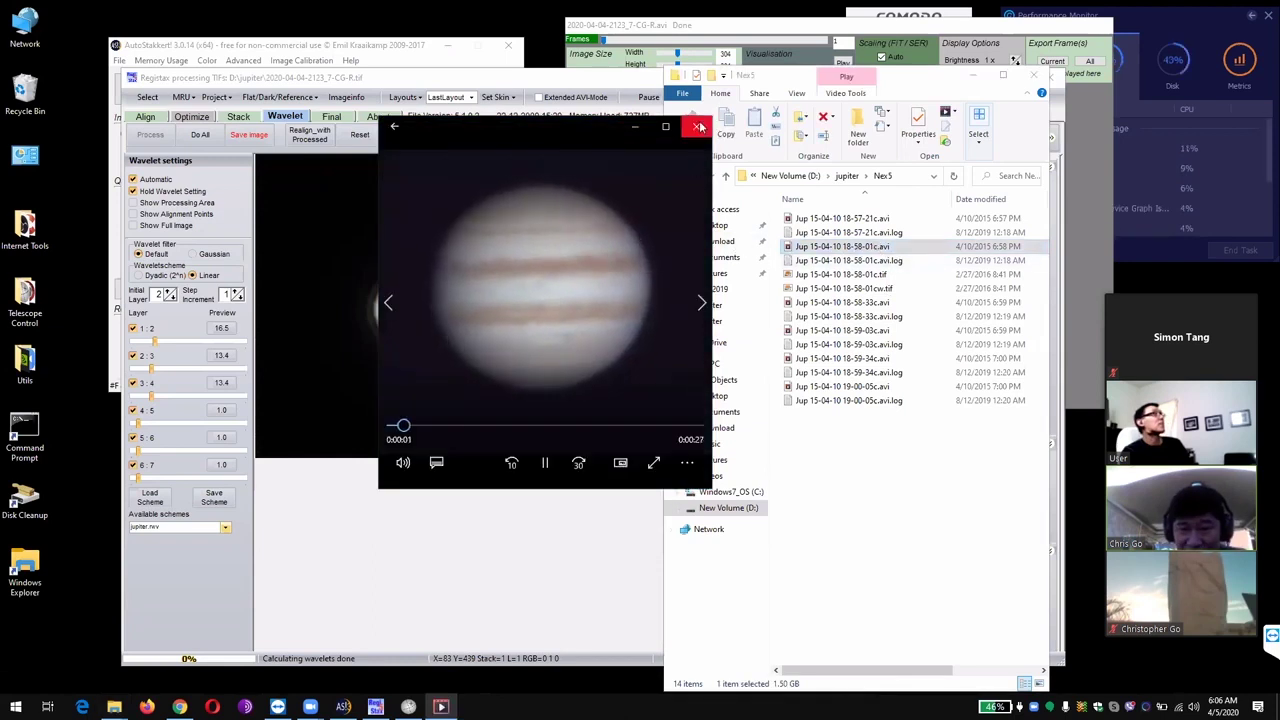
click(696, 127)
click(674, 176)
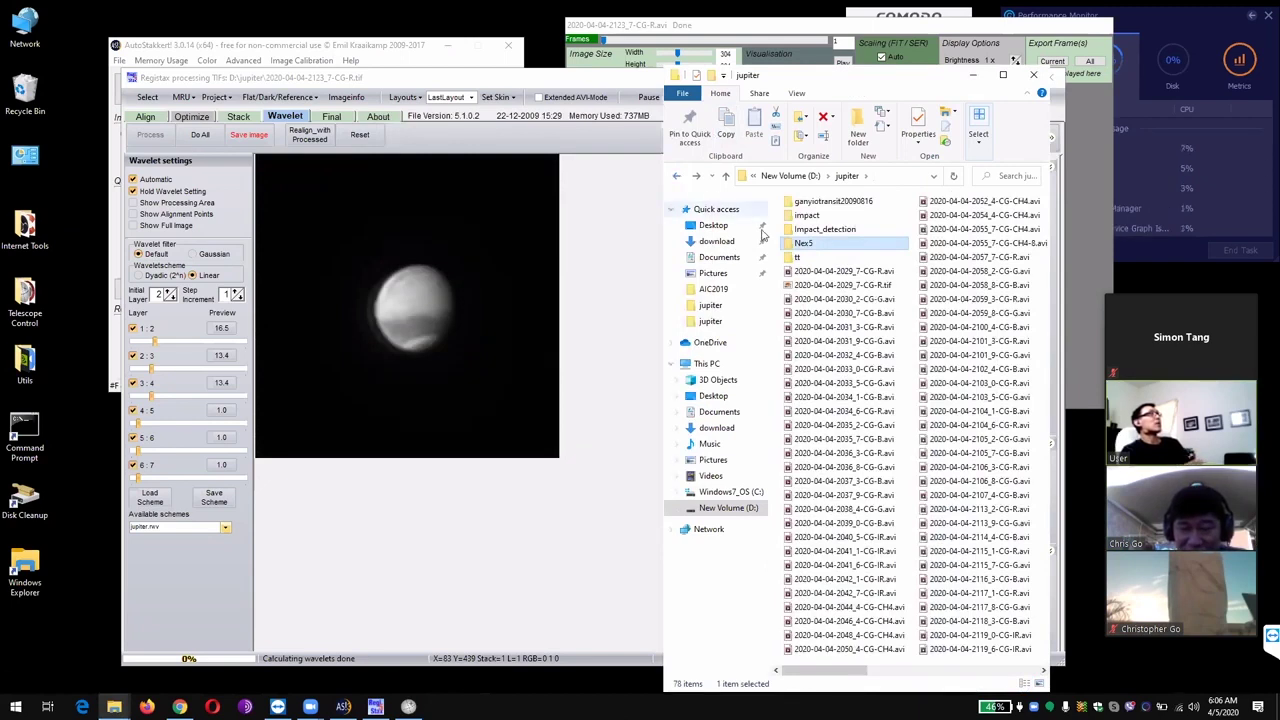
double_click(810, 245)
double_click(821, 247)
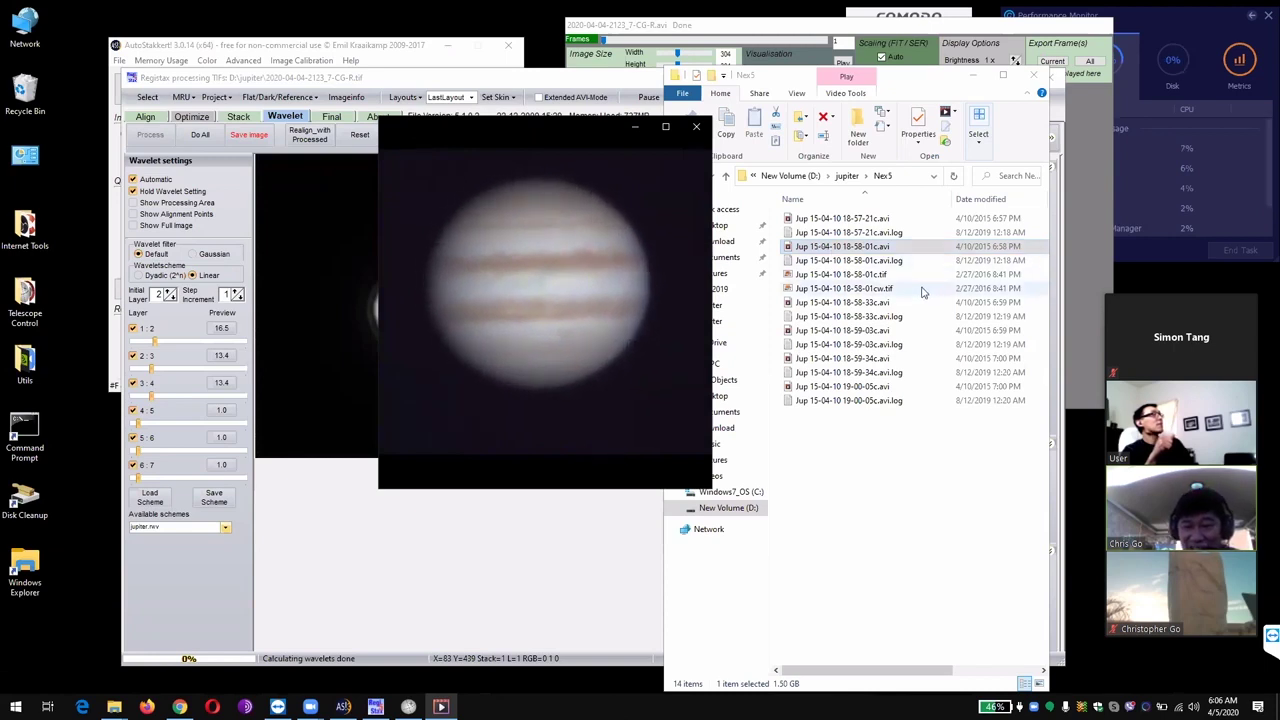
click(698, 128)
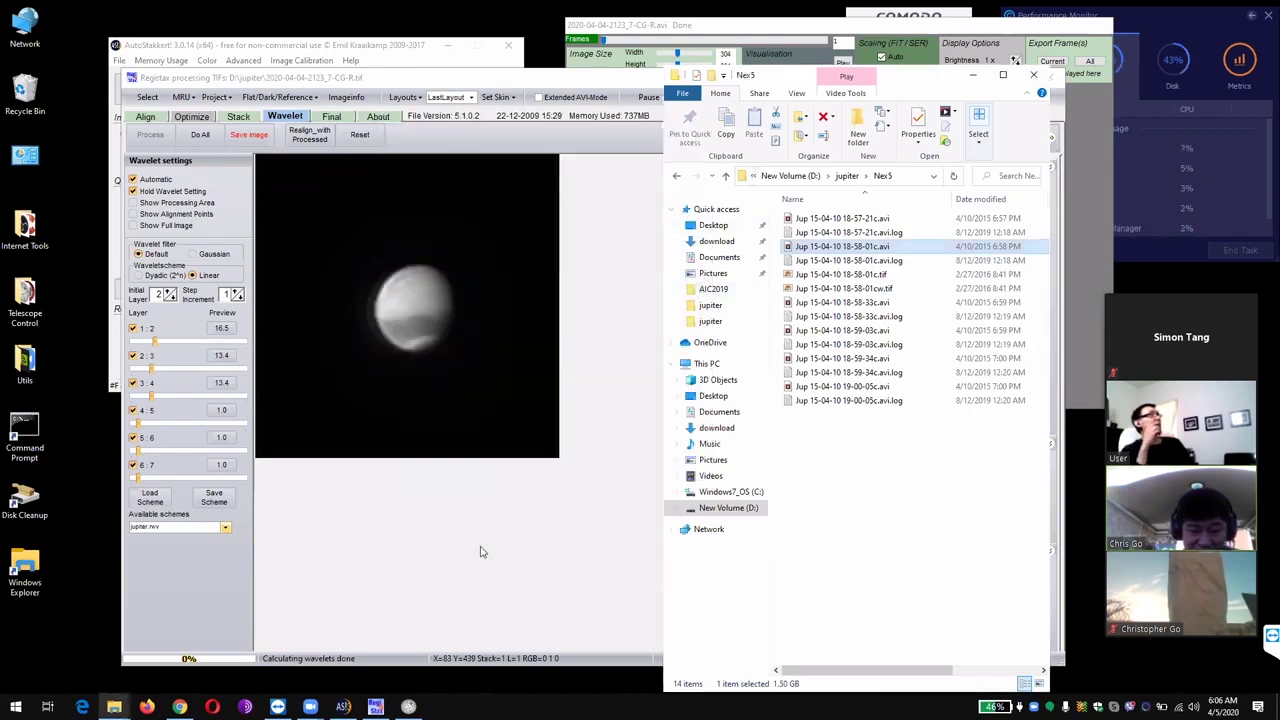
click(376, 706)
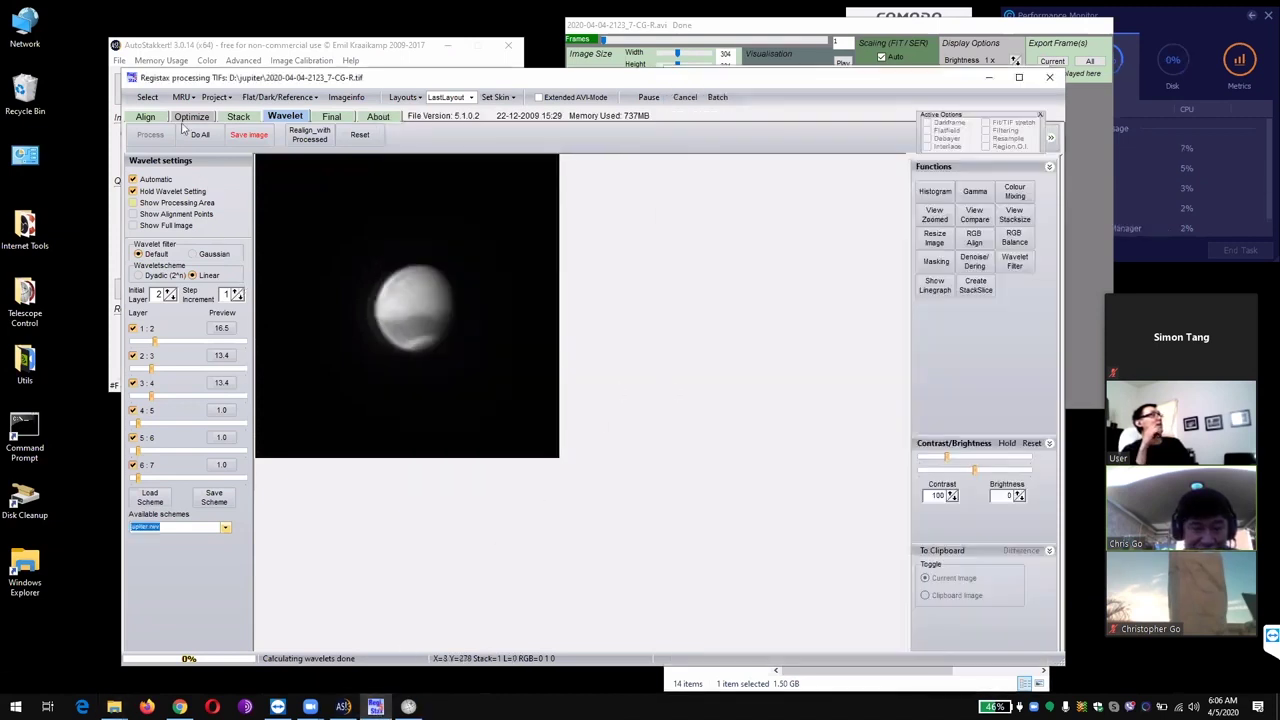
click(147, 97)
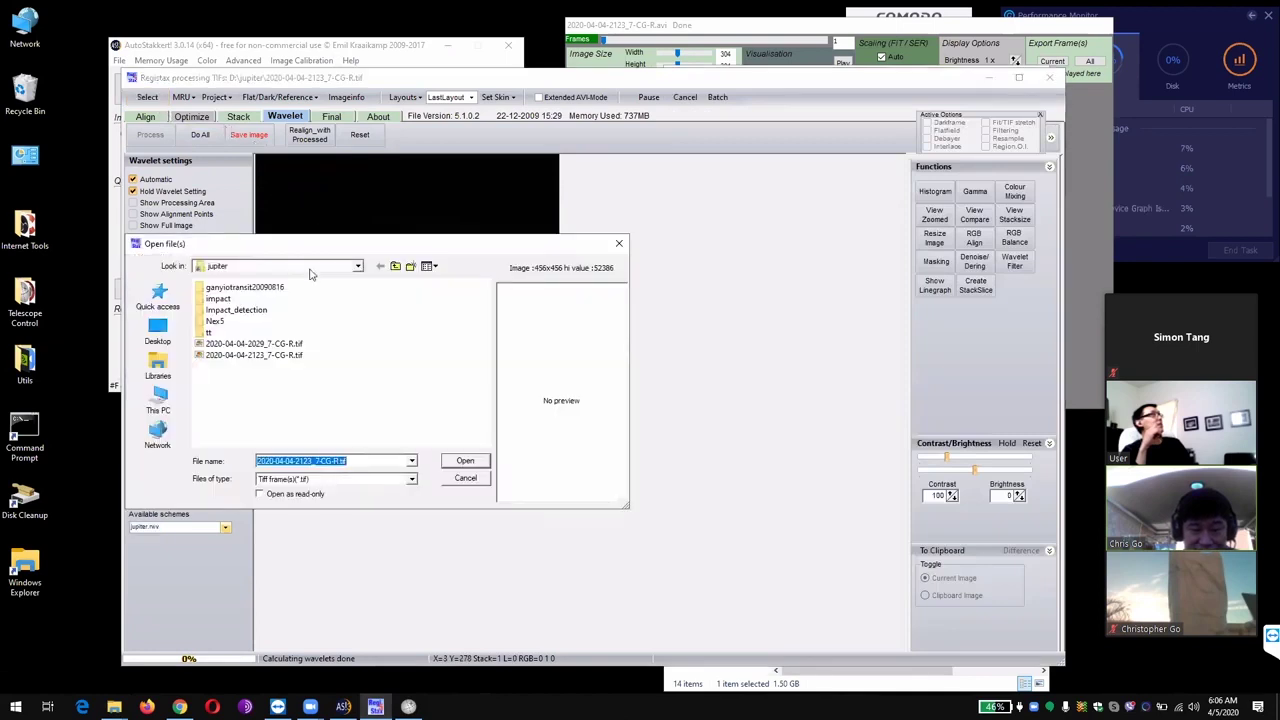
double_click(215, 322)
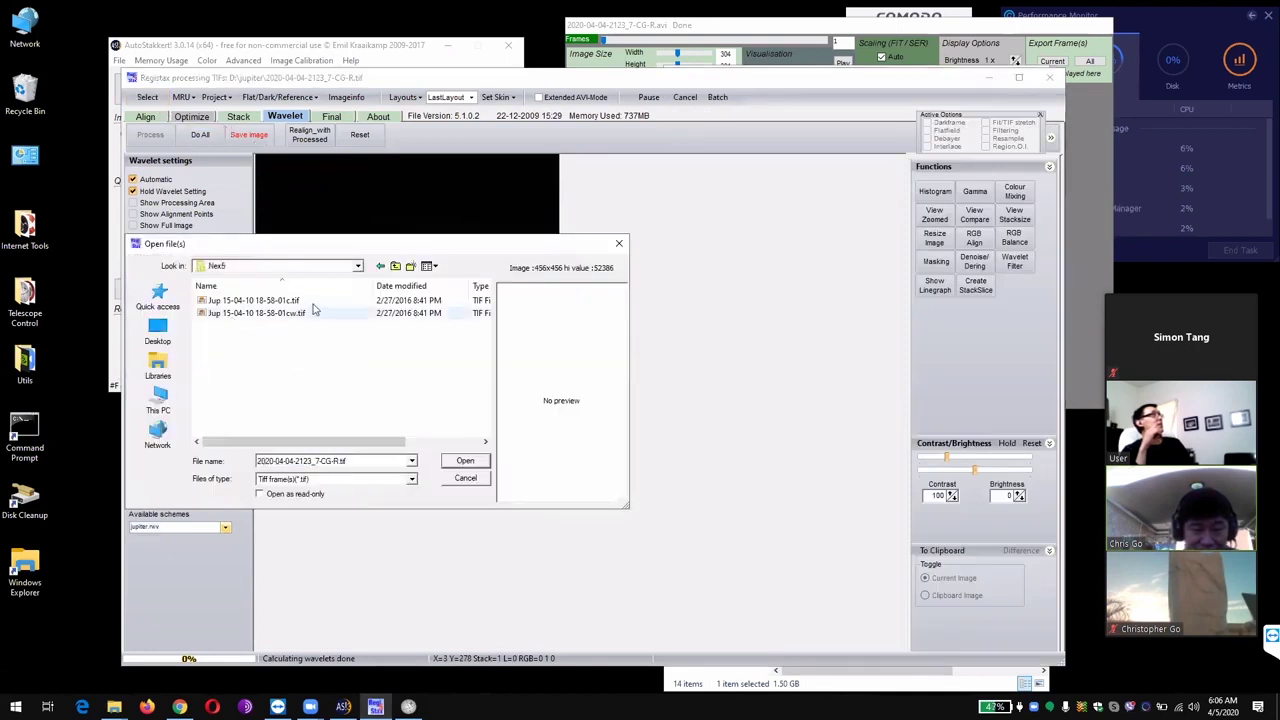
double_click(315, 301)
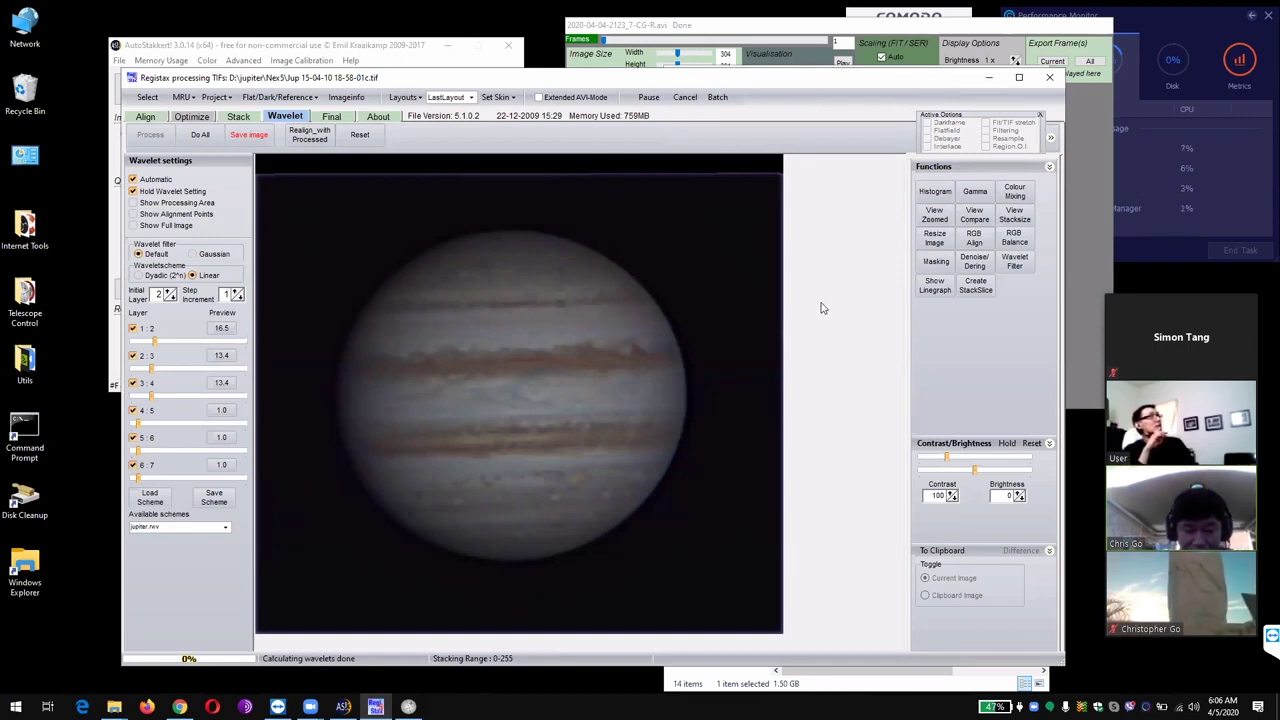
key(XF86MonBrightnessUp)
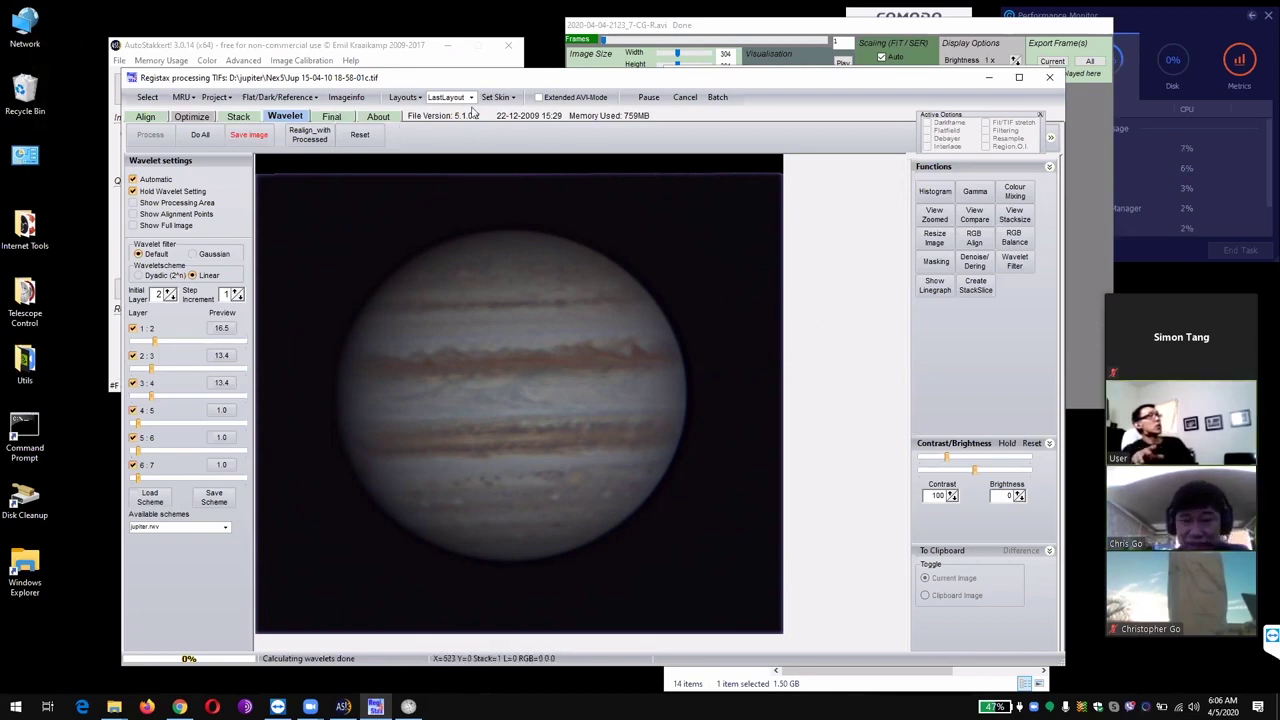
click(1049, 77)
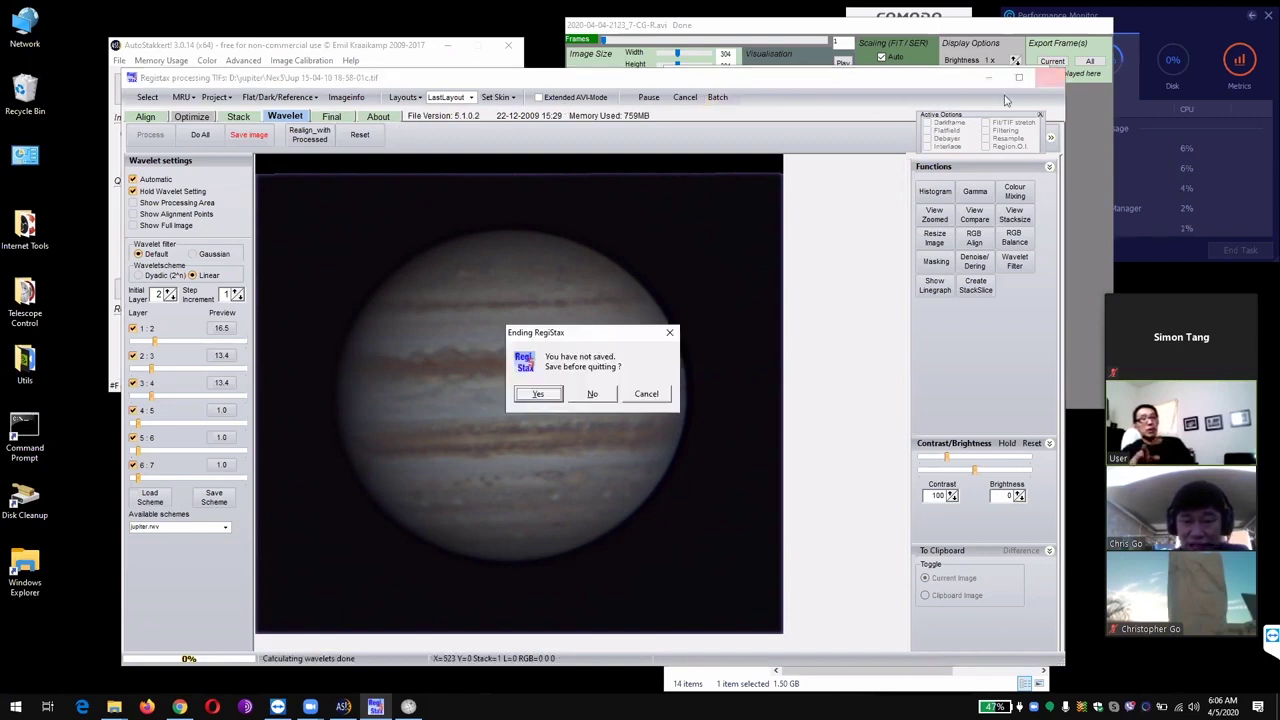
click(585, 395)
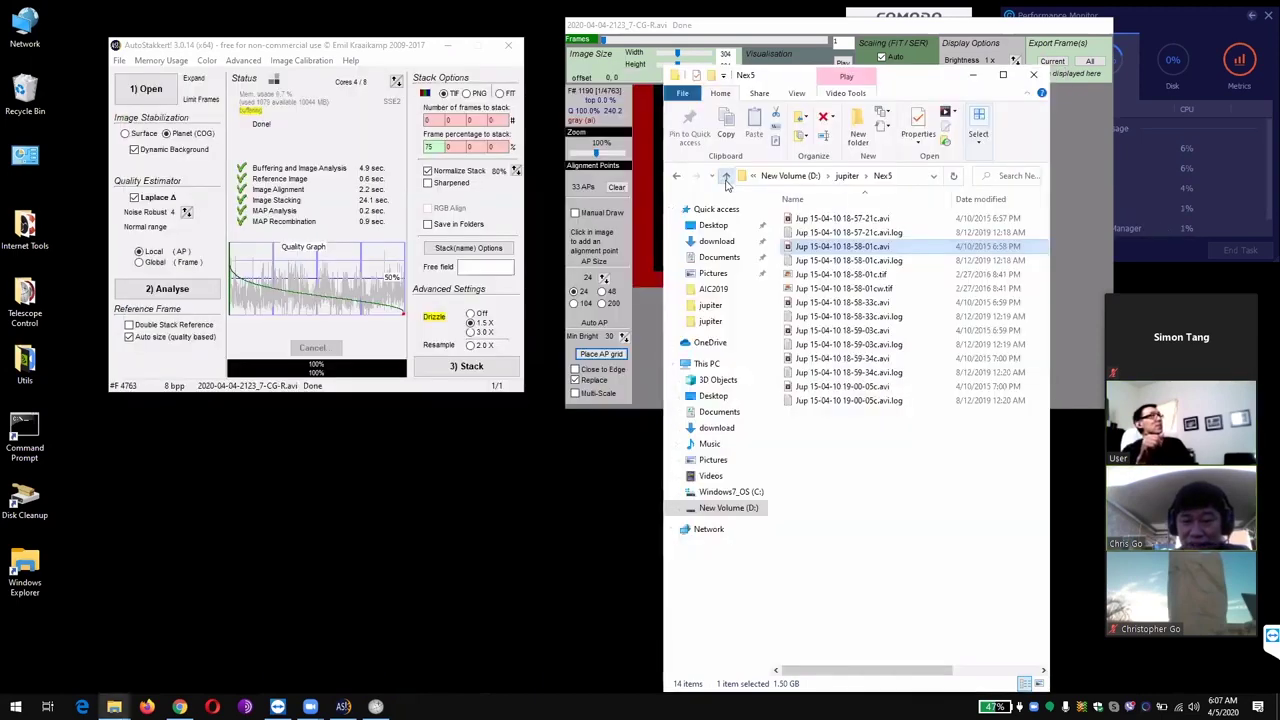
Step: Go up from the Nex5 folder to the root of New Volume (D:) and examine the folders listed after jupiter
click(725, 177)
click(726, 177)
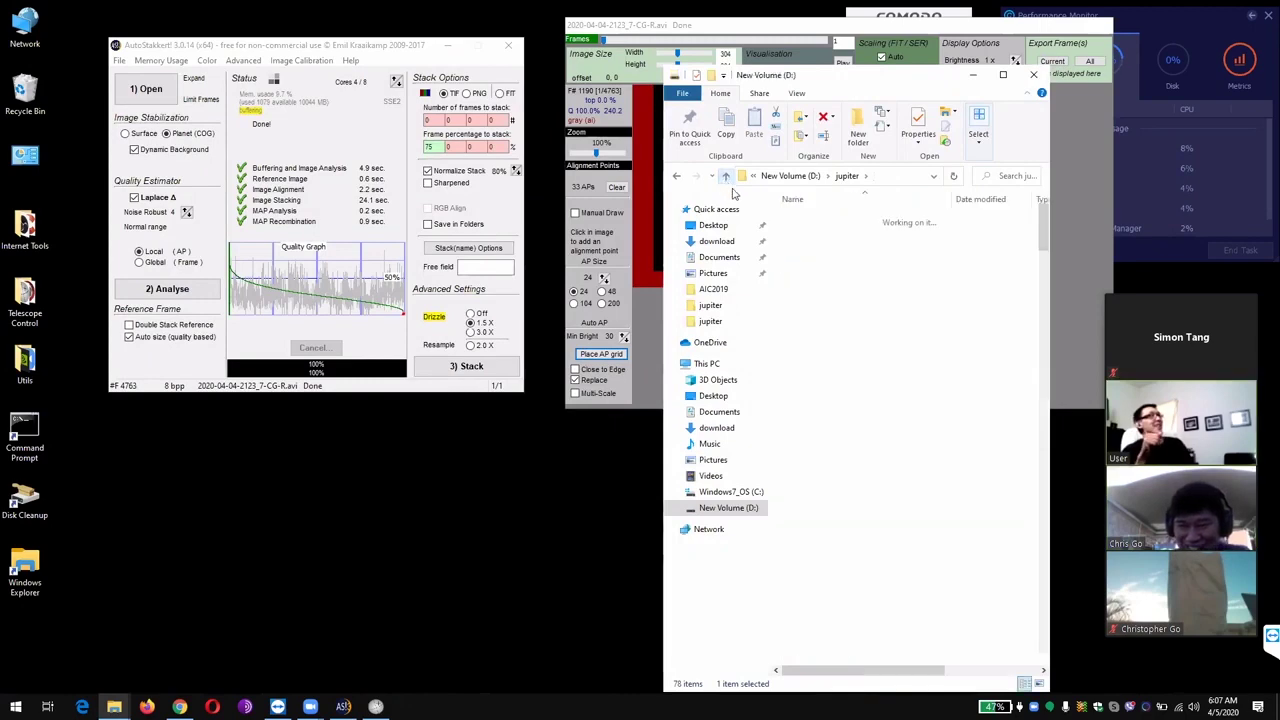
scroll(918, 380, down, 1)
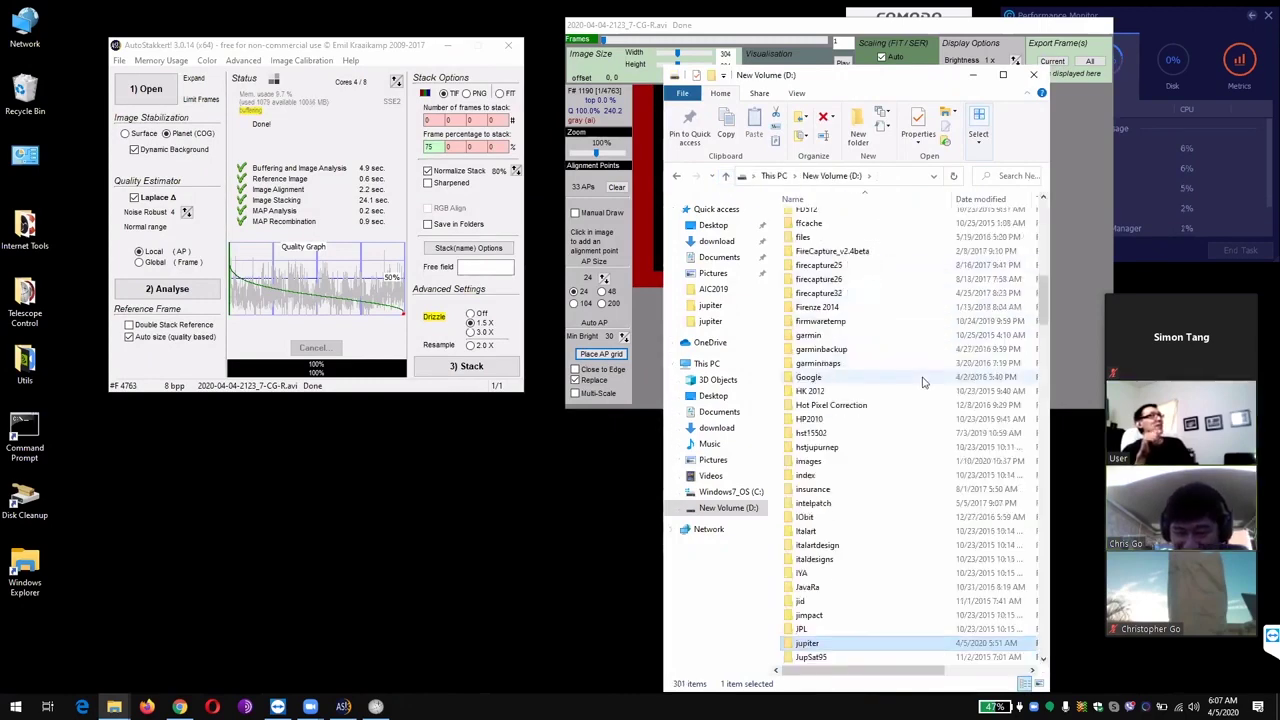
scroll(912, 450, down, 4)
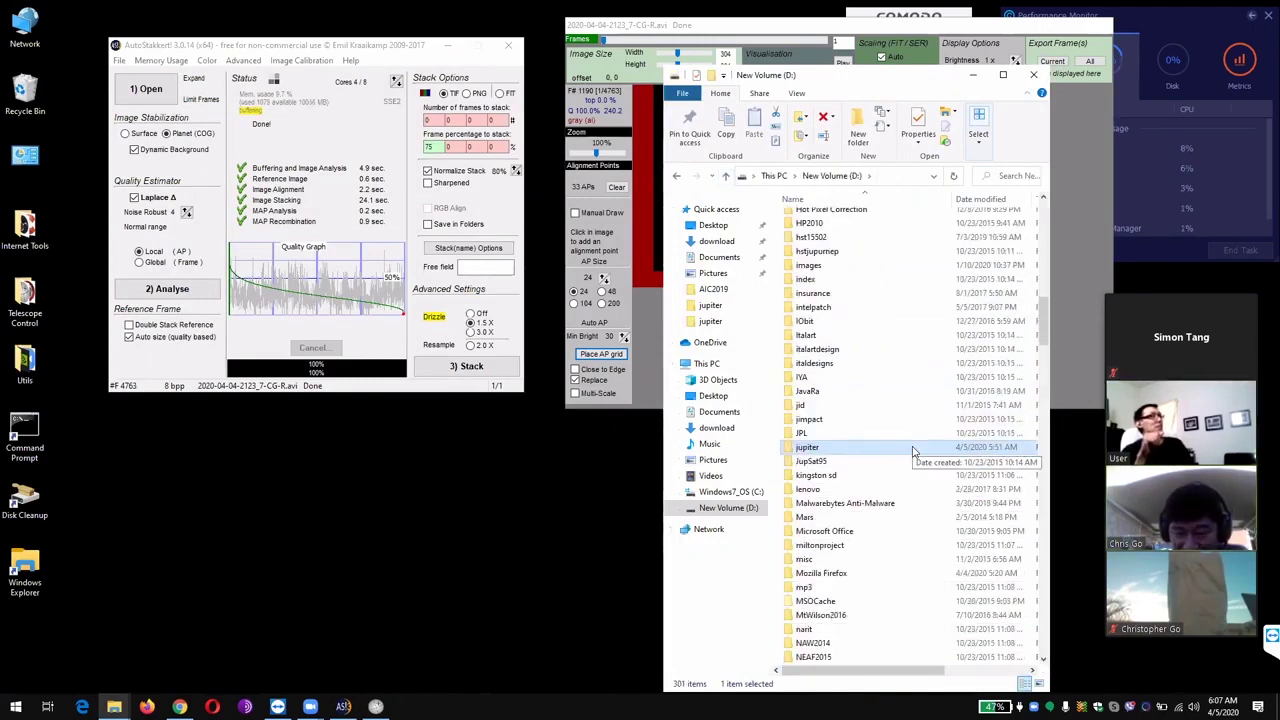
scroll(912, 452, down, 6)
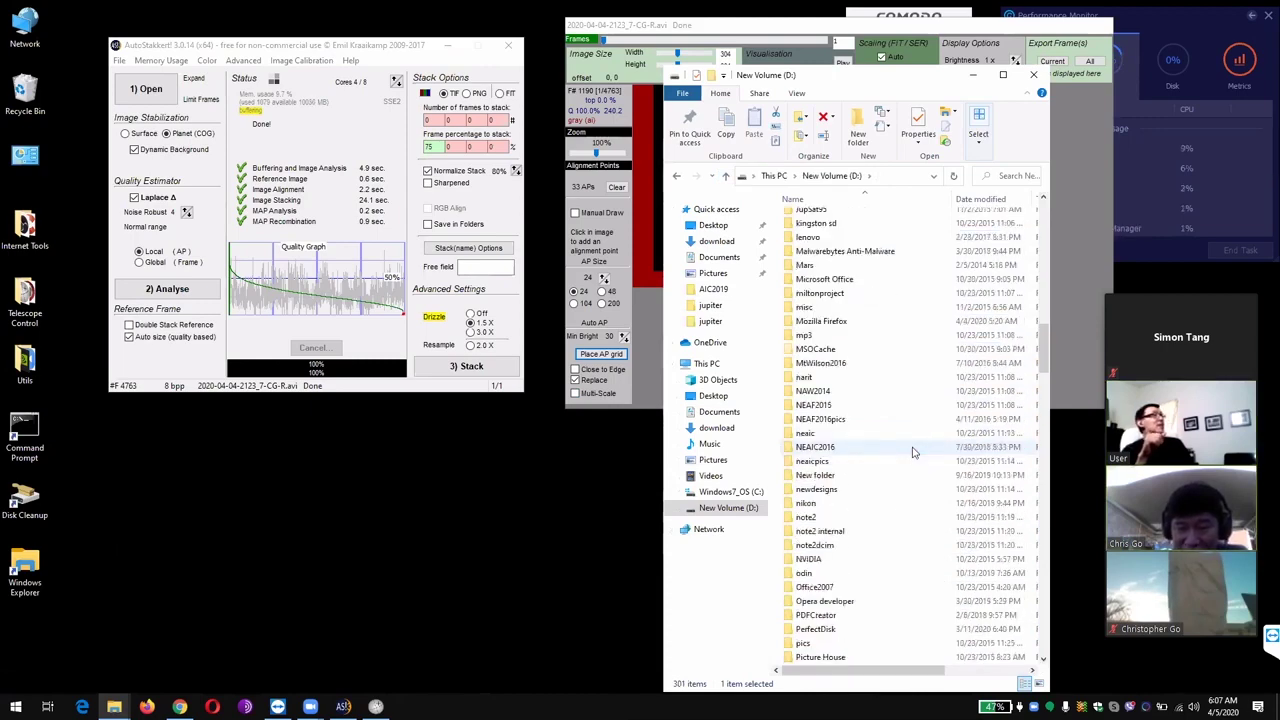
scroll(912, 452, down, 2)
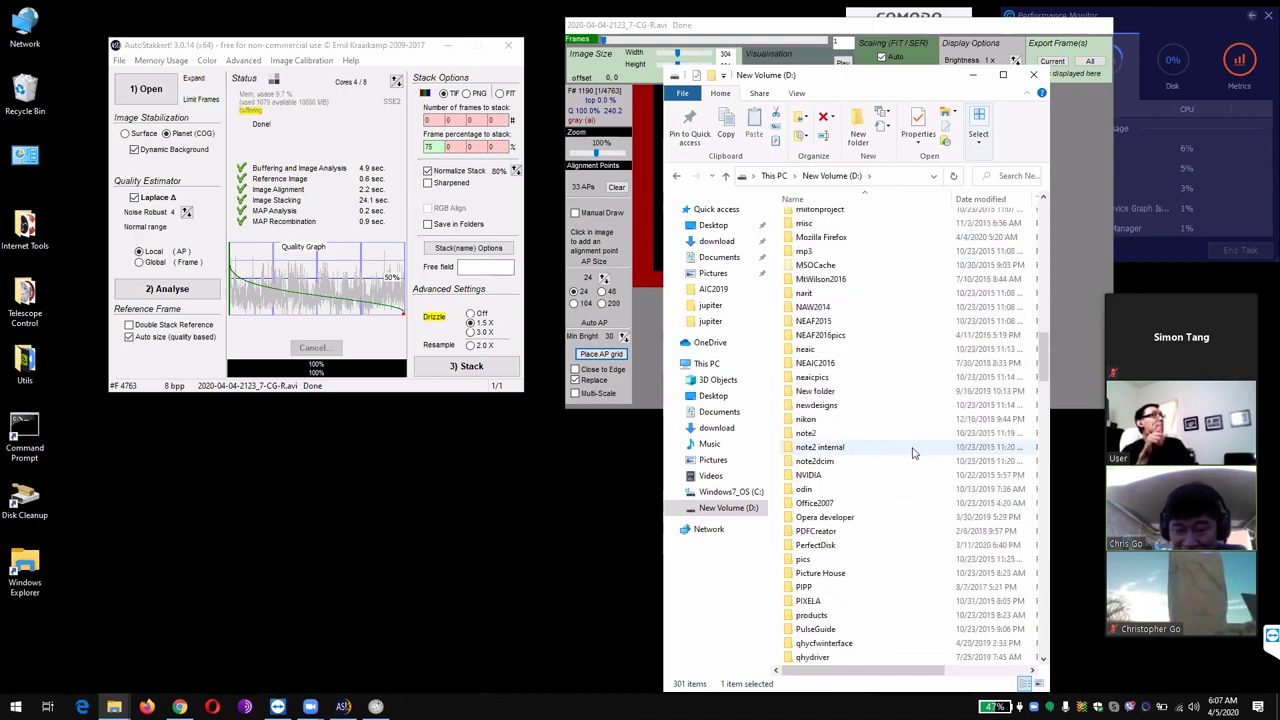
scroll(912, 453, down, 1)
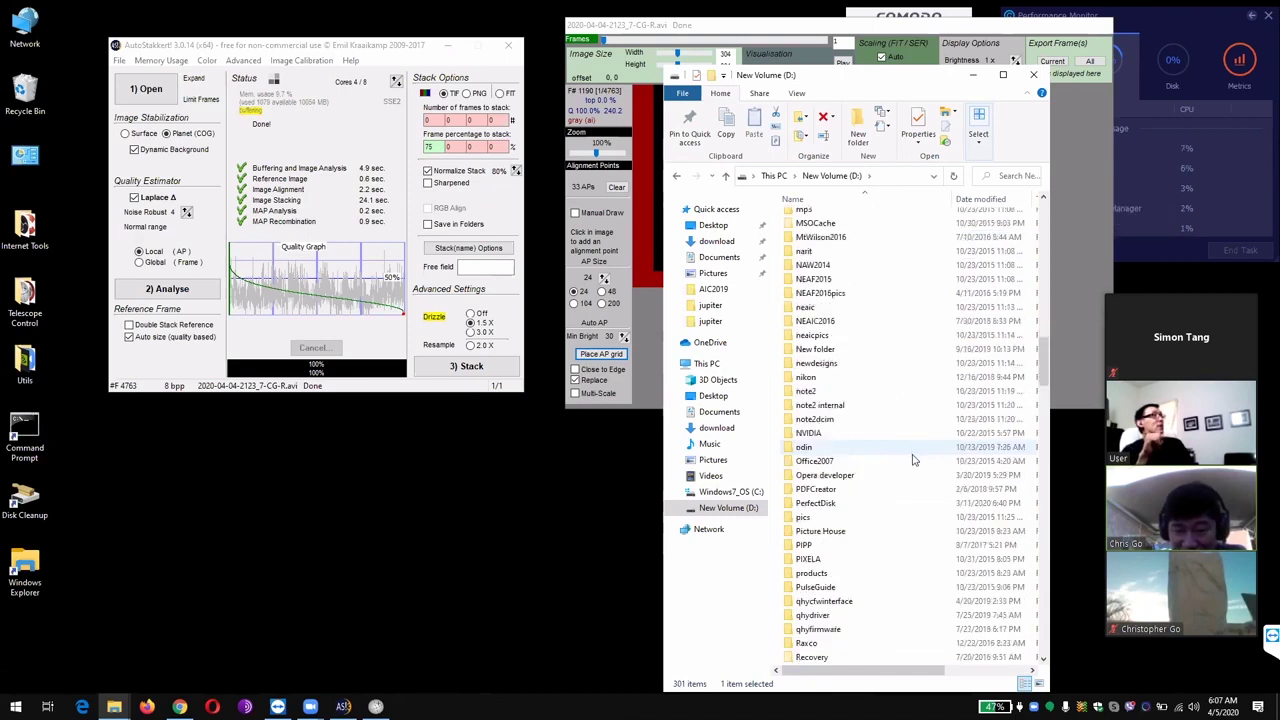
scroll(912, 460, down, 1)
scroll(912, 462, down, 1)
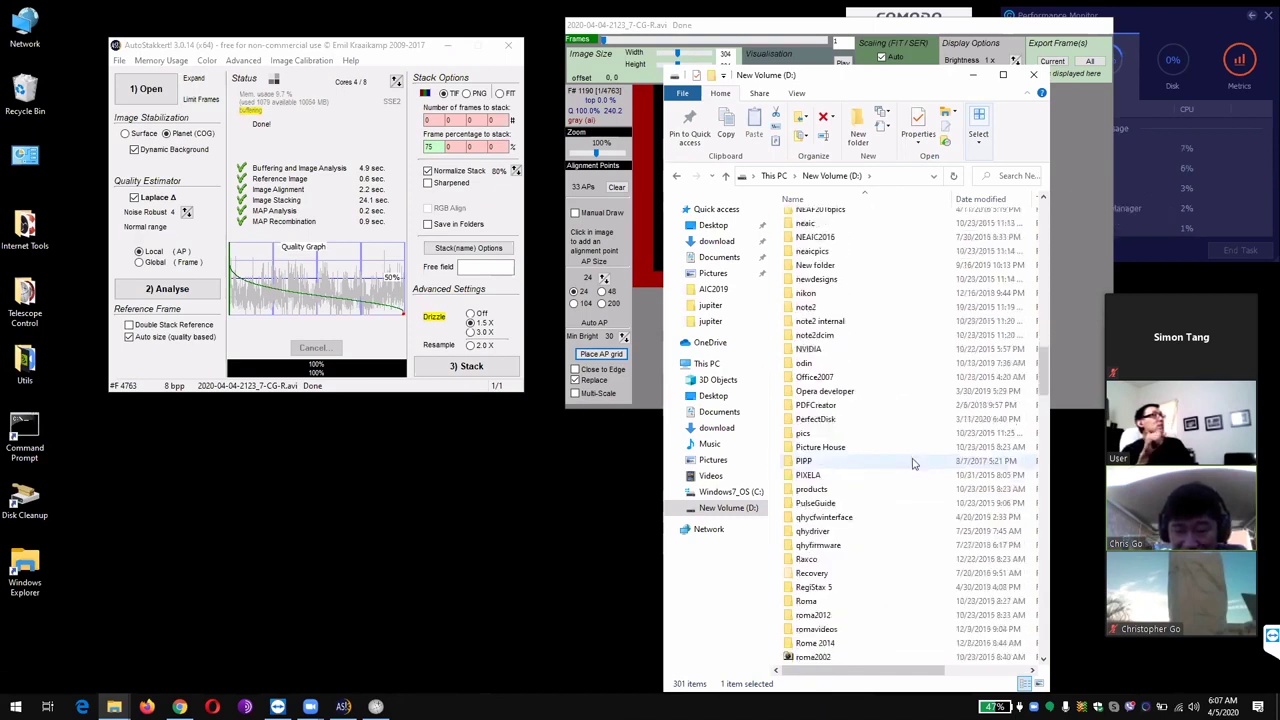
scroll(912, 462, down, 1)
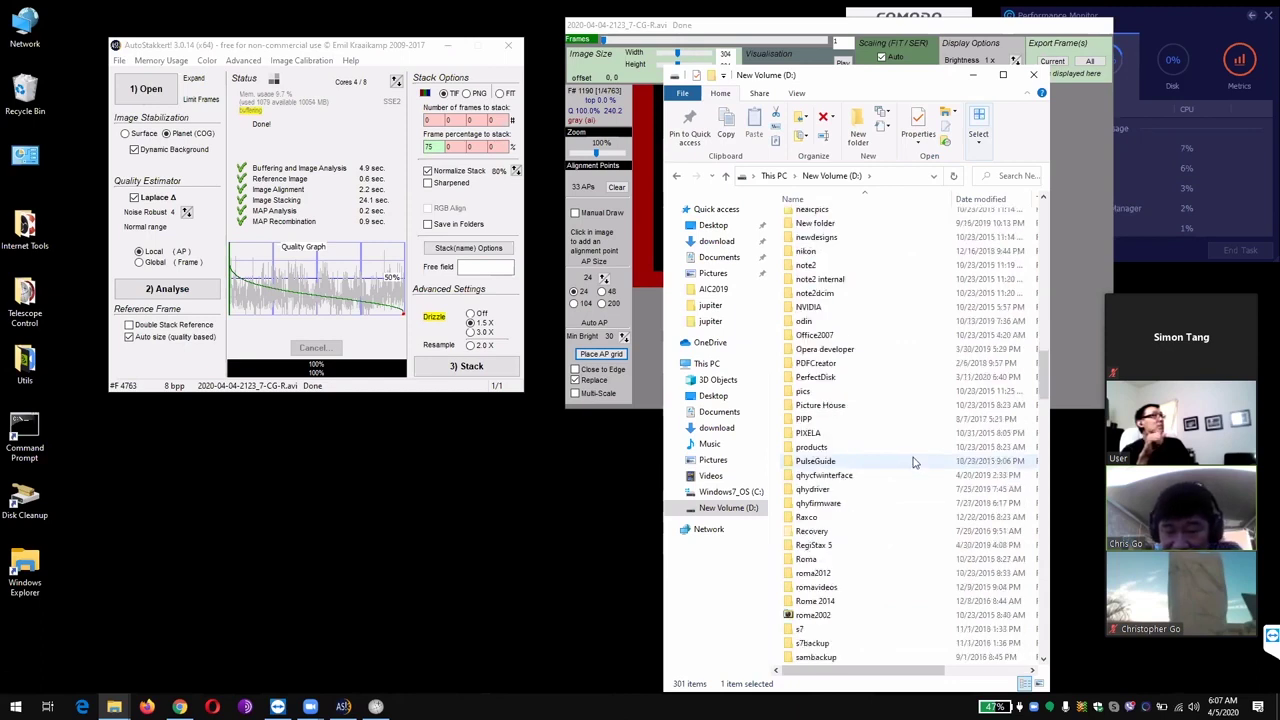
scroll(912, 462, down, 1)
scroll(910, 462, down, 1)
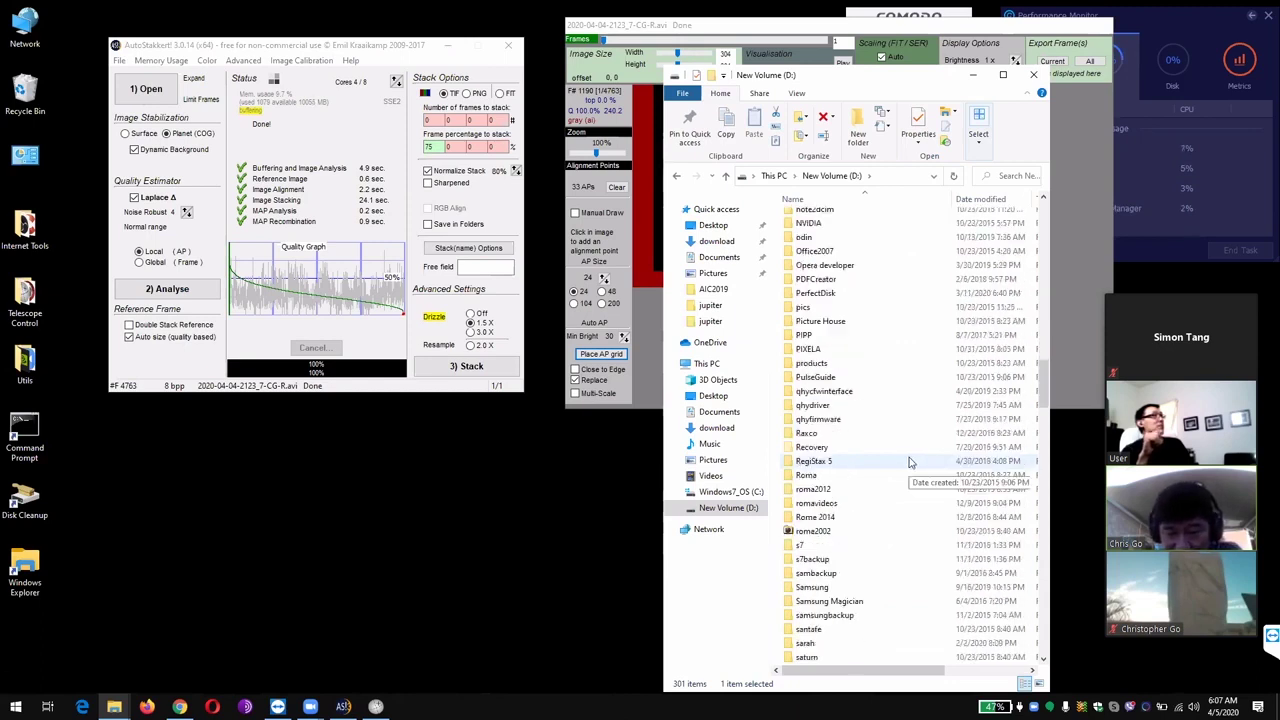
scroll(910, 462, down, 1)
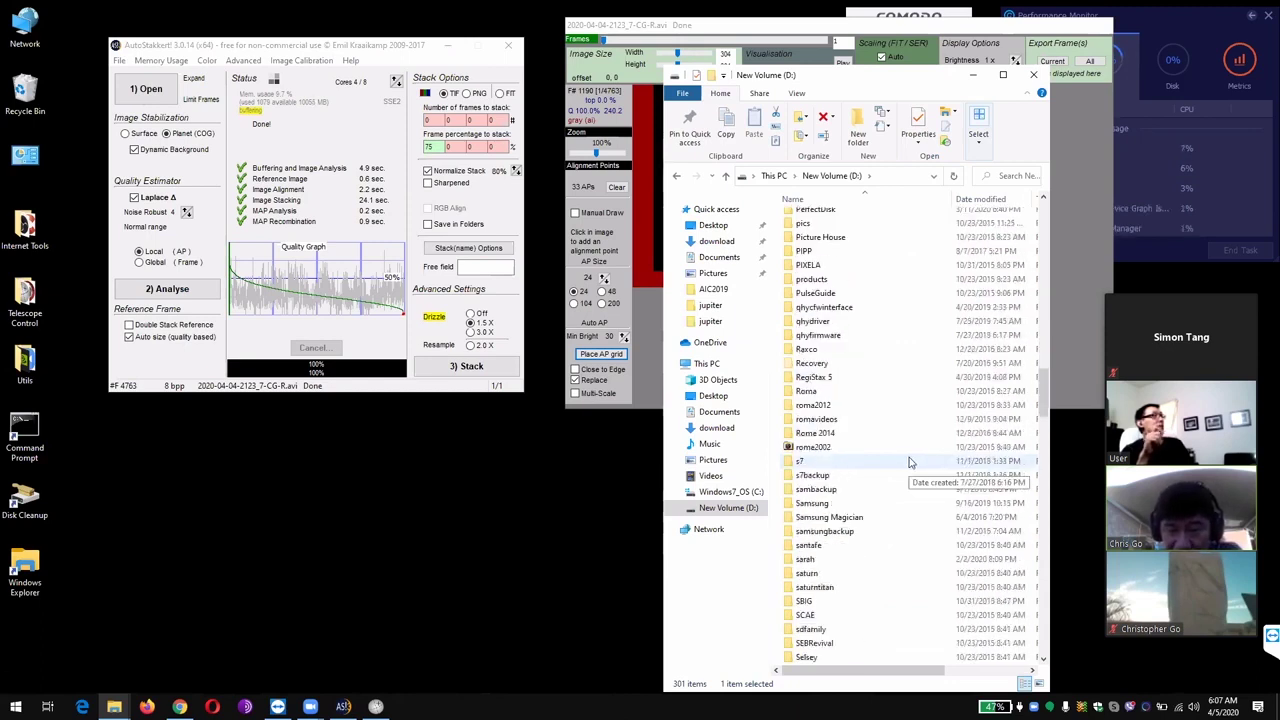
scroll(910, 462, up, 8)
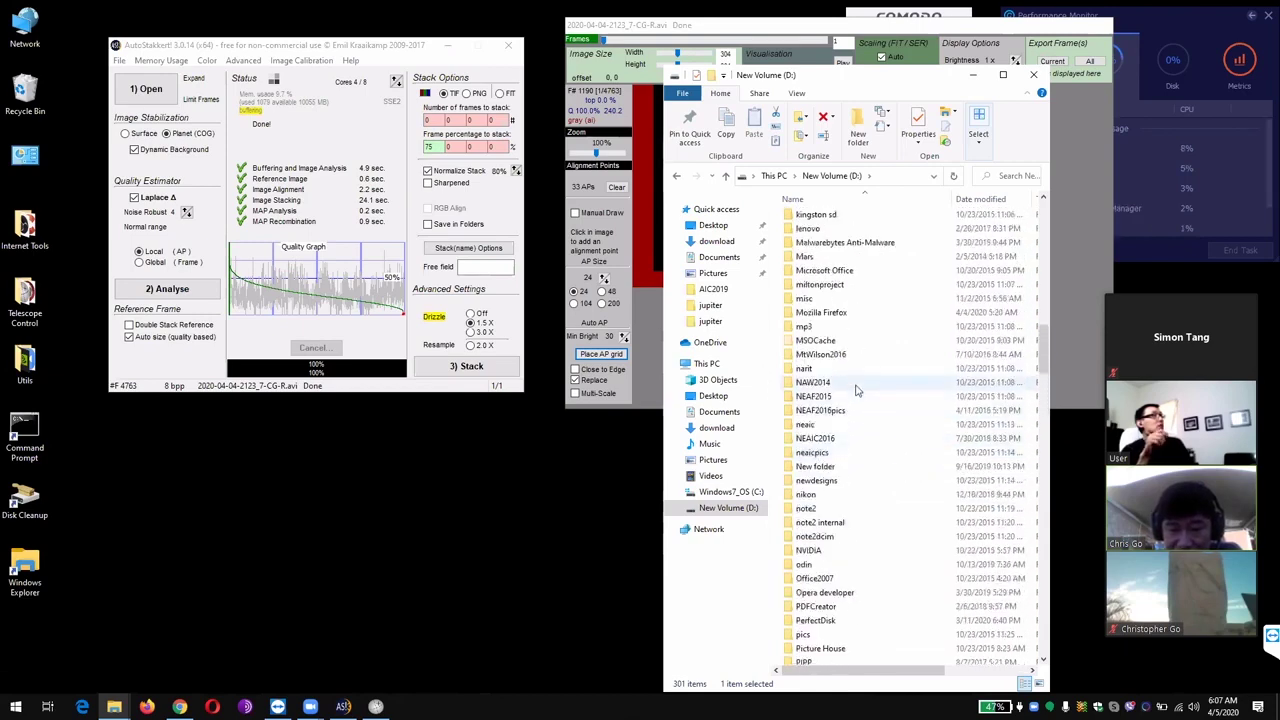
Step: Check the contents of the NAW2014, NEAF2015 and neaic folders, returning to the root of drive D: after each one
double_click(855, 386)
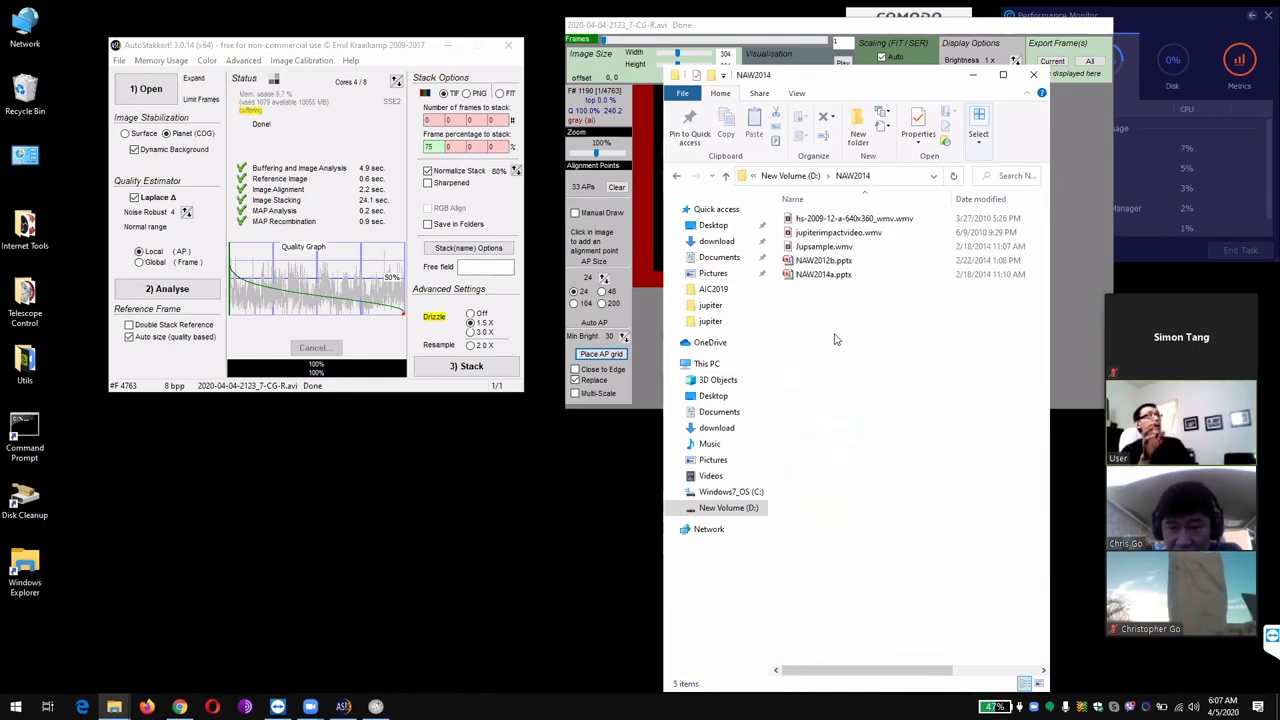
click(726, 178)
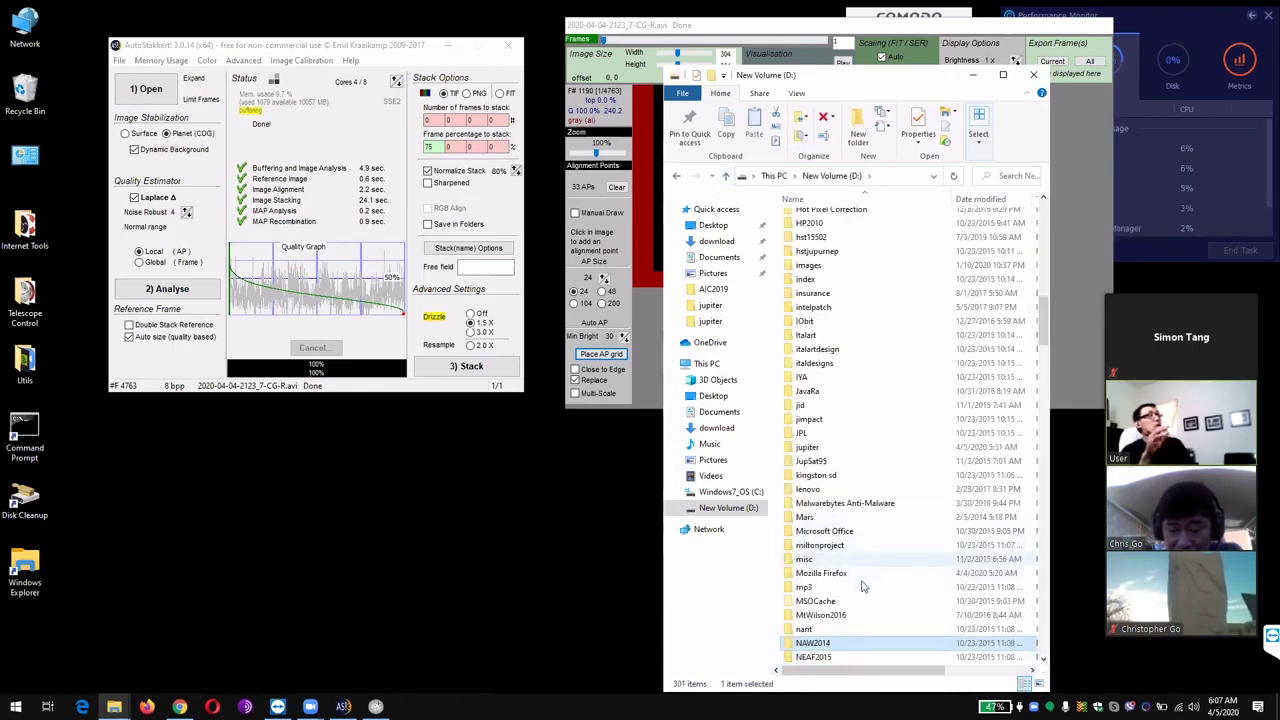
double_click(845, 647)
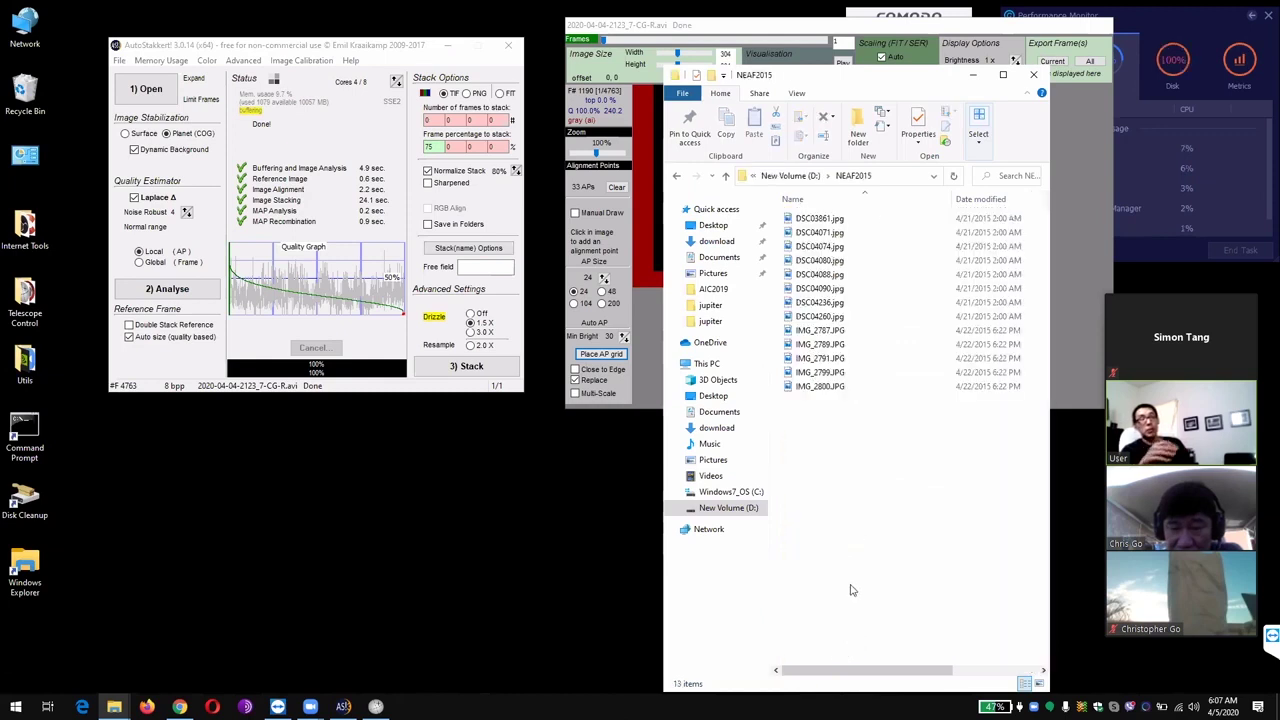
click(726, 176)
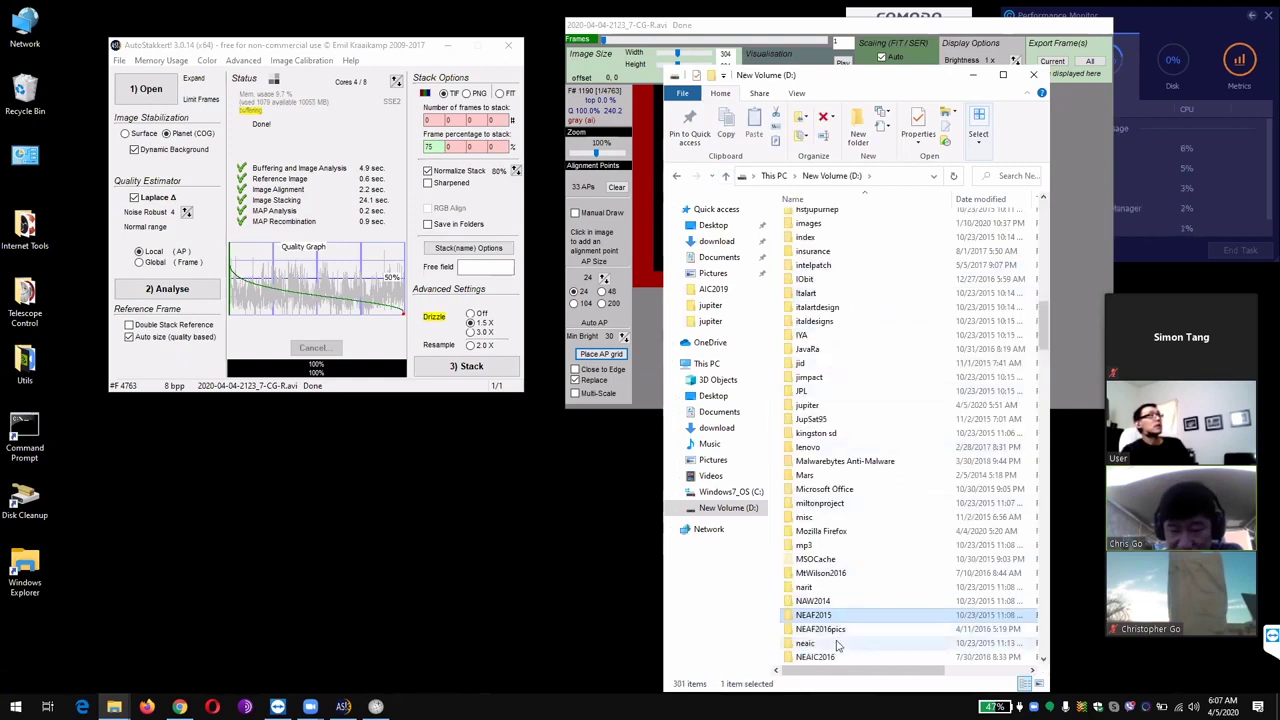
double_click(838, 645)
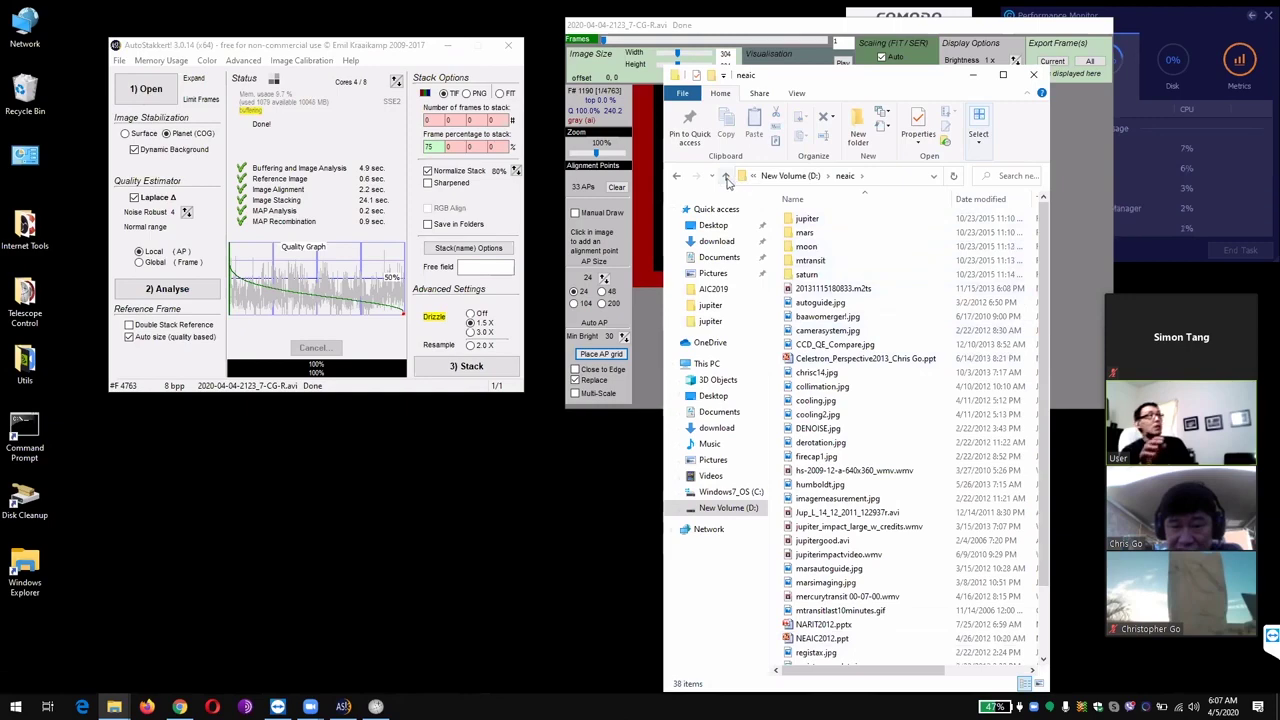
click(726, 177)
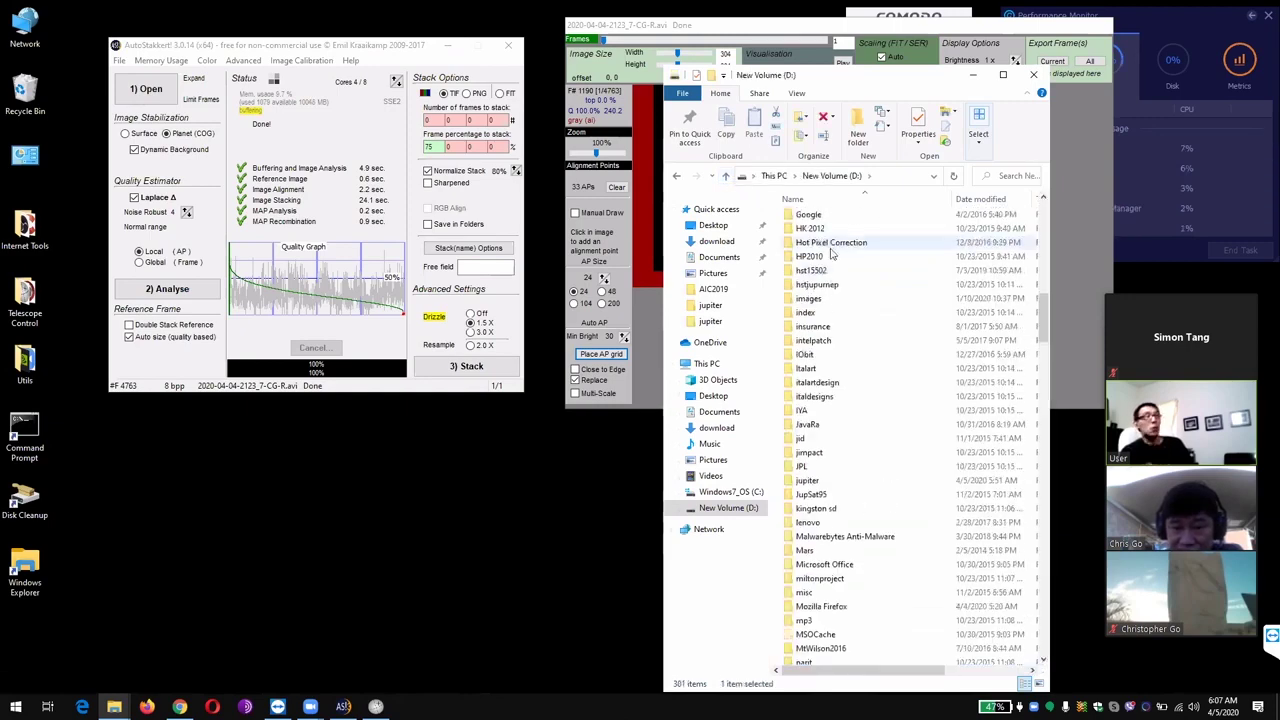
Step: Look through the files in the astro folder and the contents of the Aprim2011 folder, returning to the root of drive D: after each
scroll(830, 254, up, 10)
scroll(830, 254, up, 10)
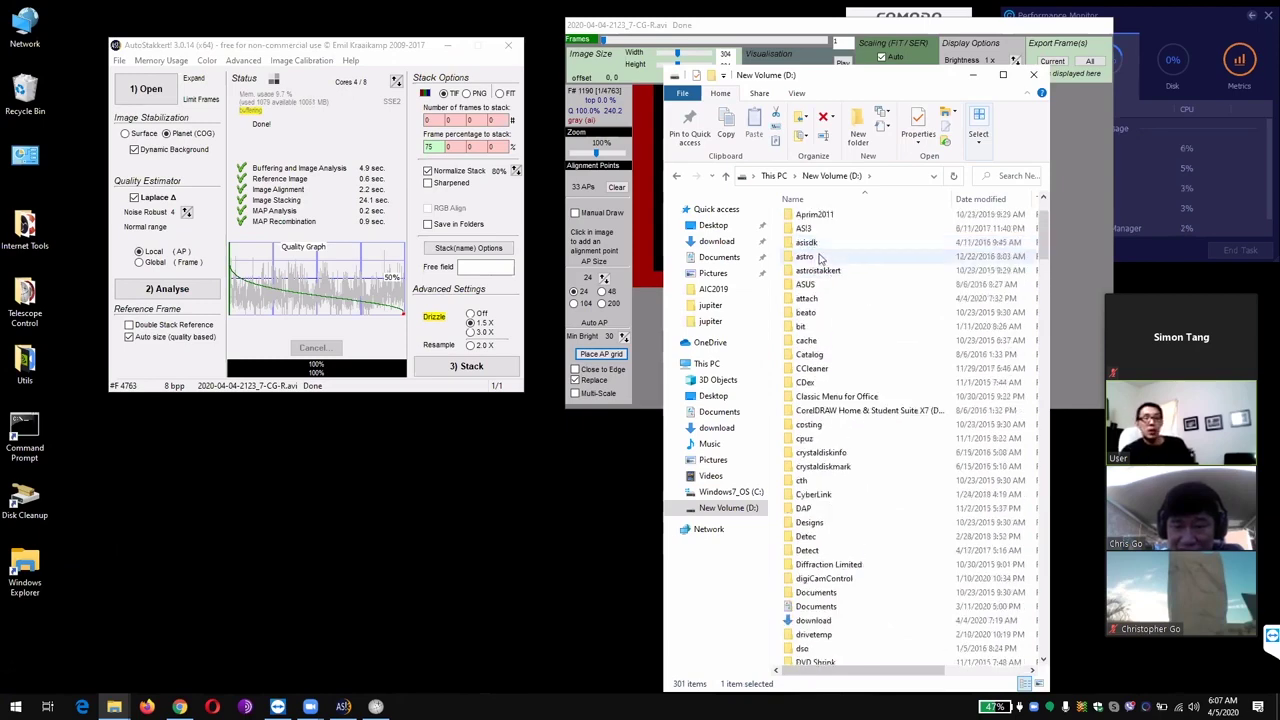
double_click(805, 257)
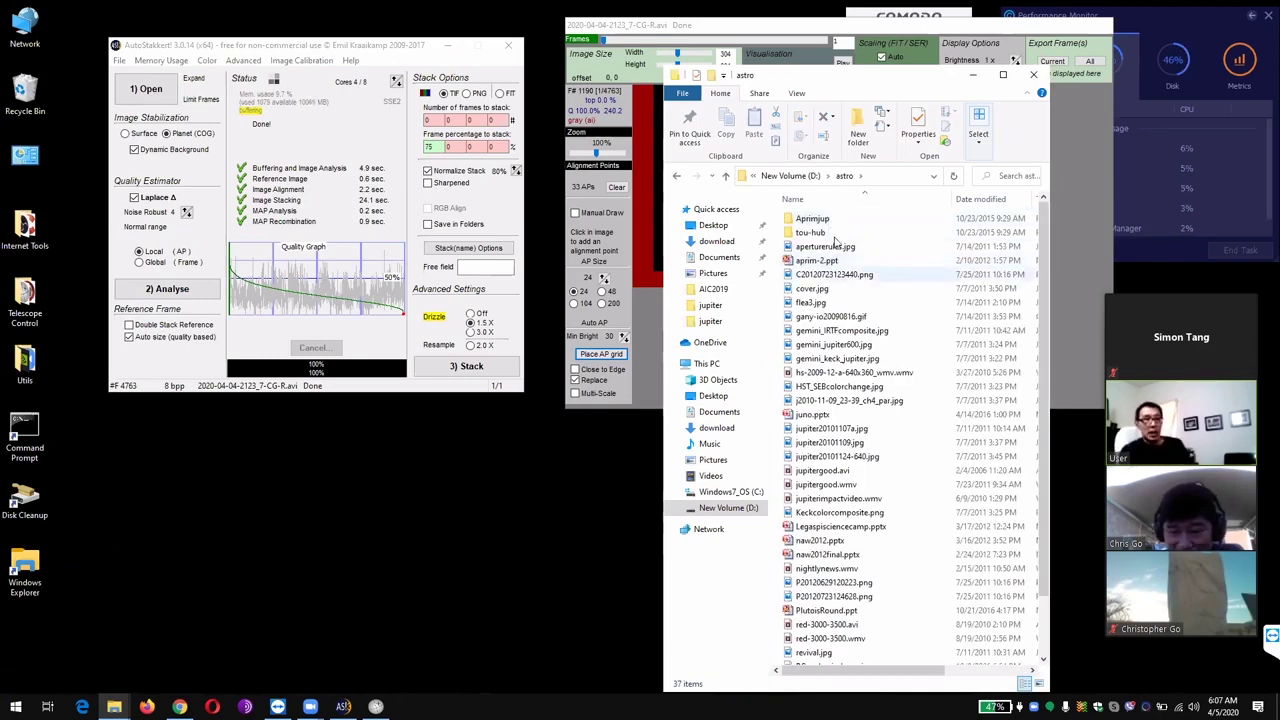
scroll(860, 298, down, 1)
scroll(860, 298, down, 1)
scroll(905, 345, down, 2)
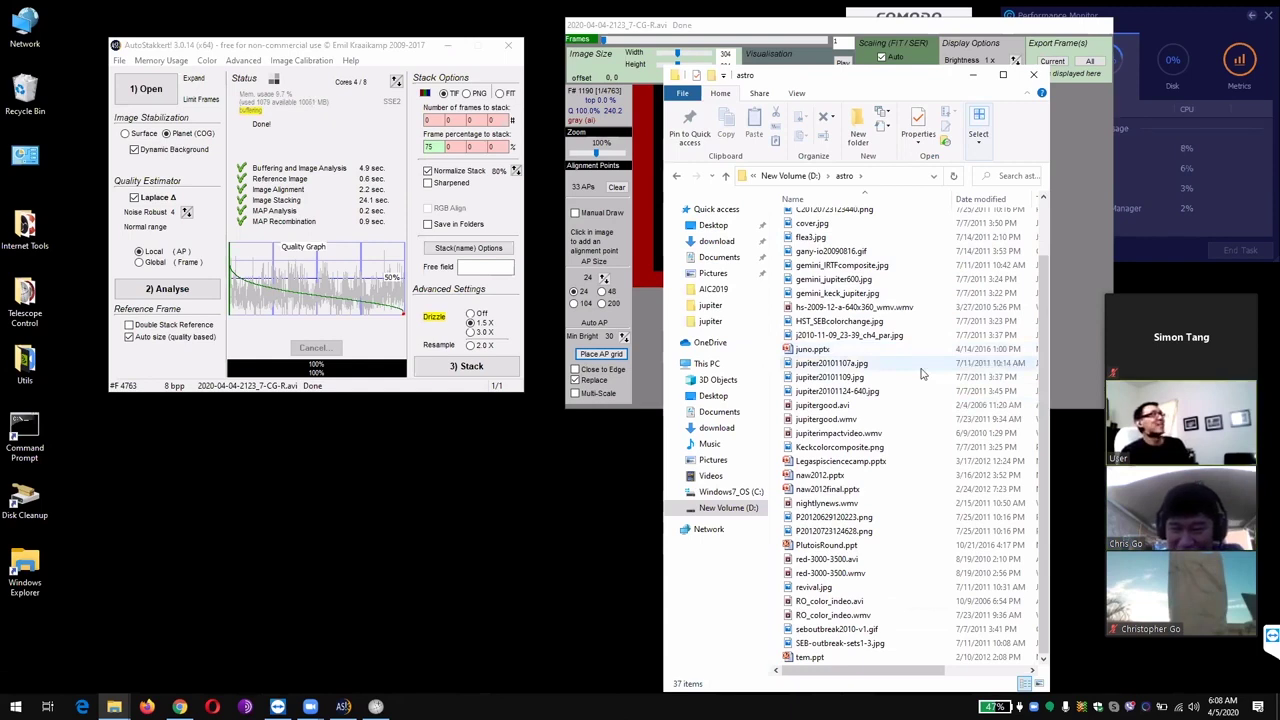
scroll(922, 373, up, 2)
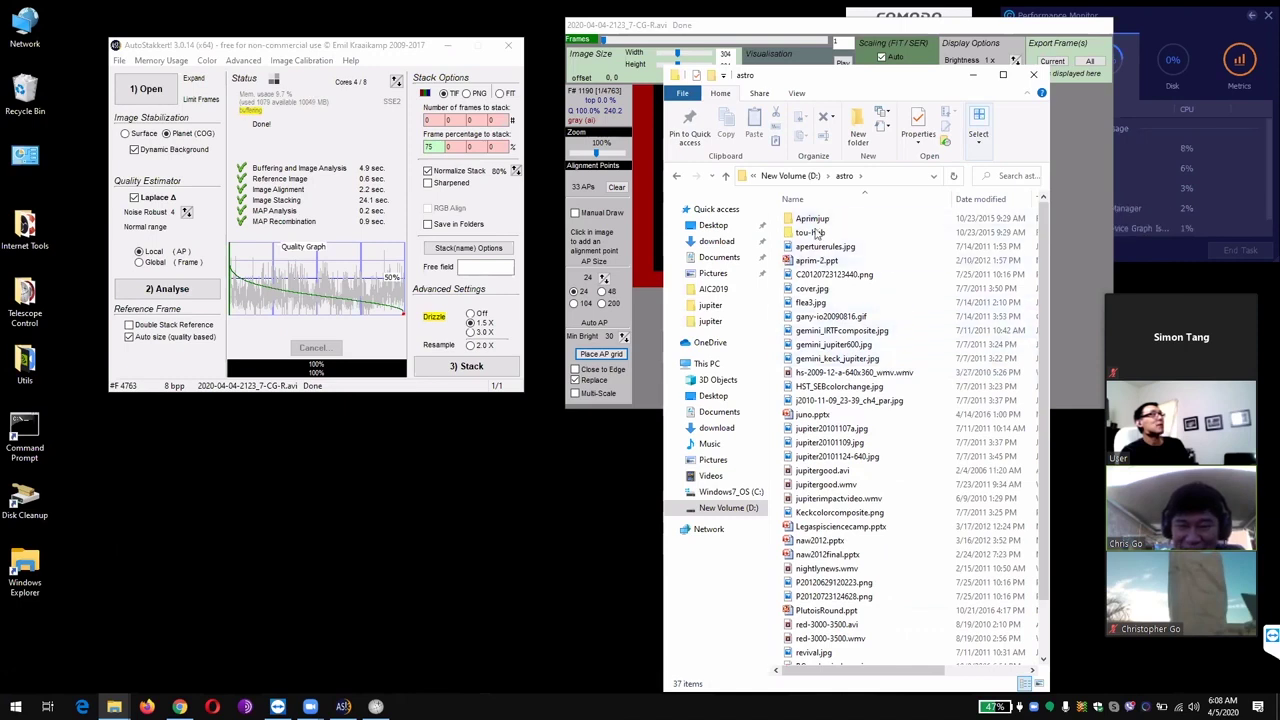
click(727, 177)
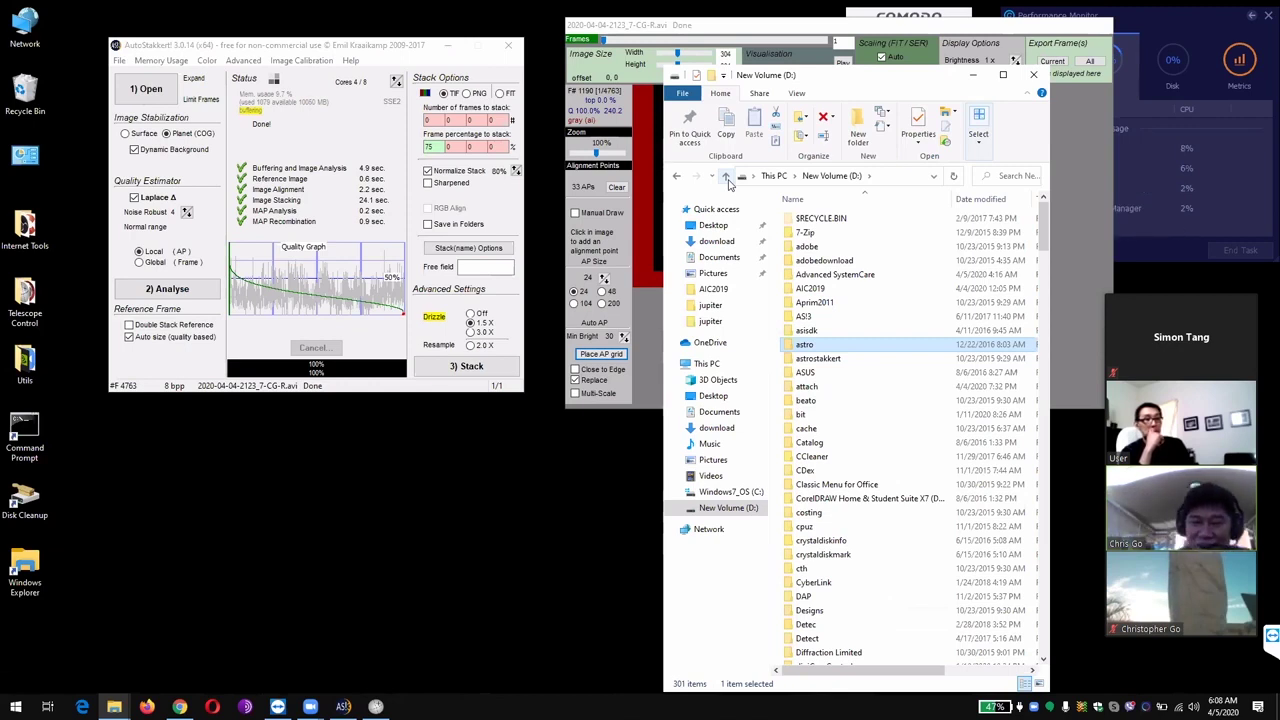
double_click(824, 304)
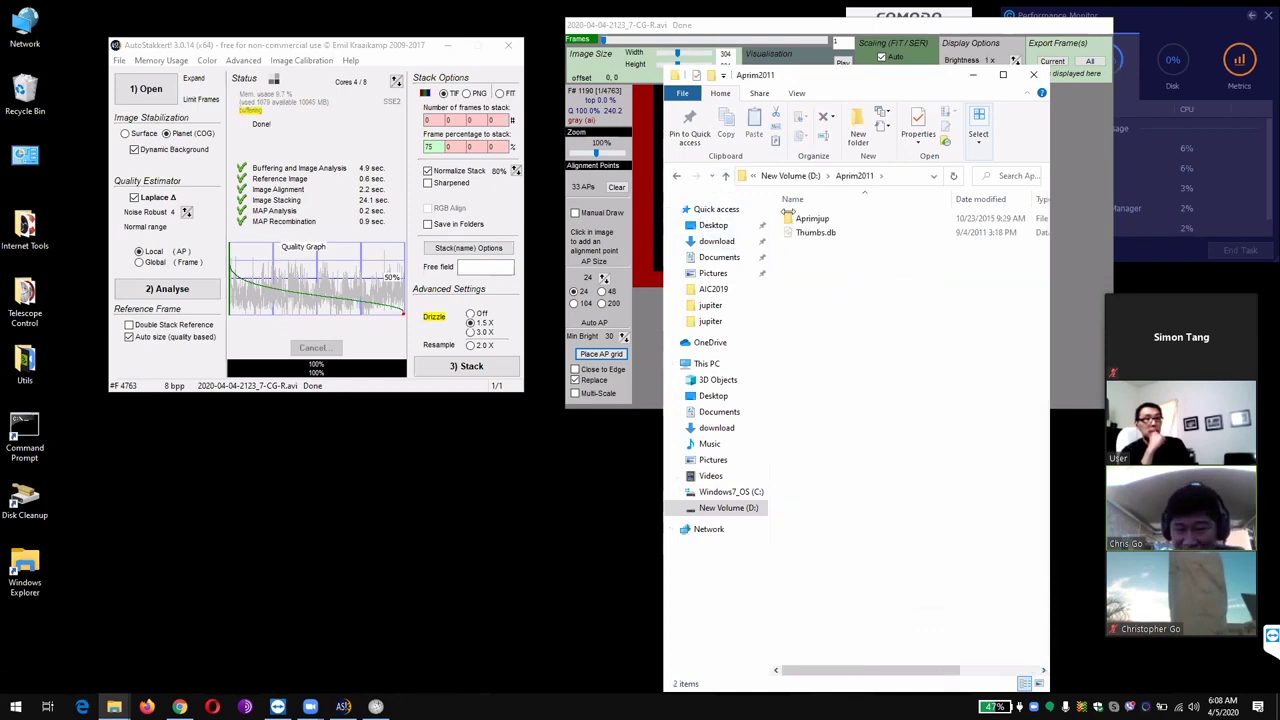
click(728, 177)
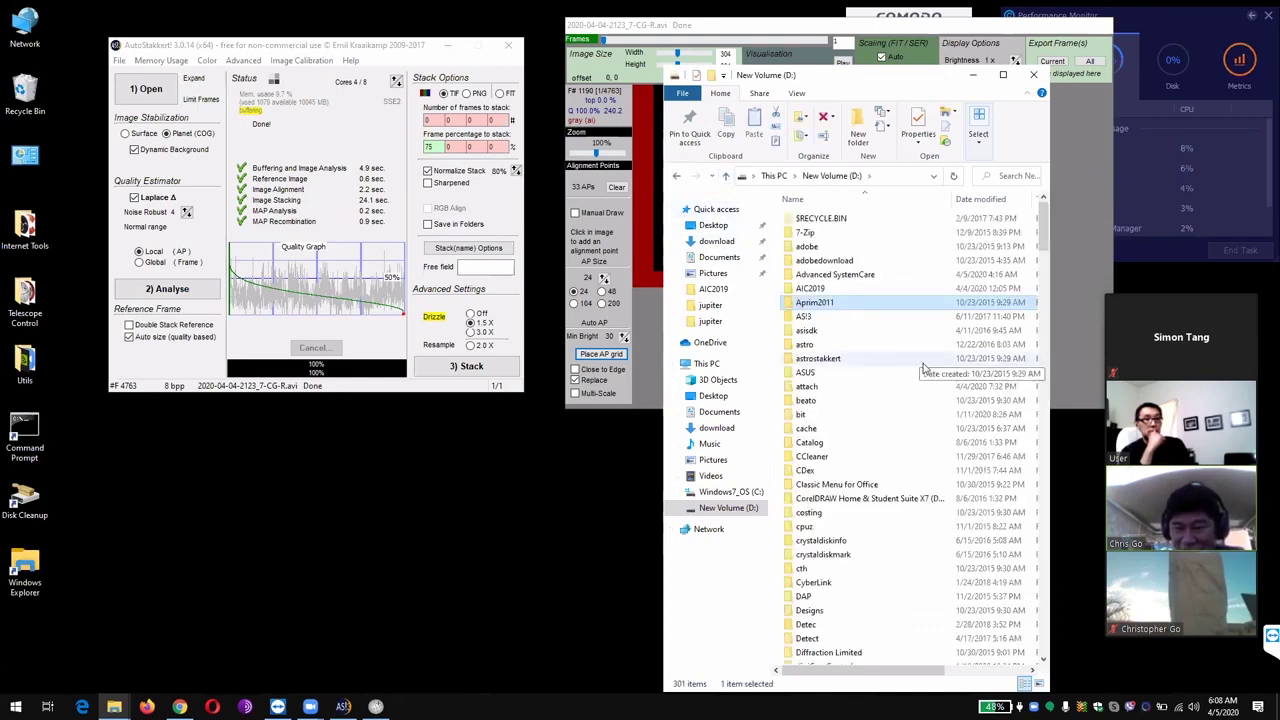
Step: Look through the folders at the root of drive D: and open the hstjupurnep folder
scroll(924, 373, down, 2)
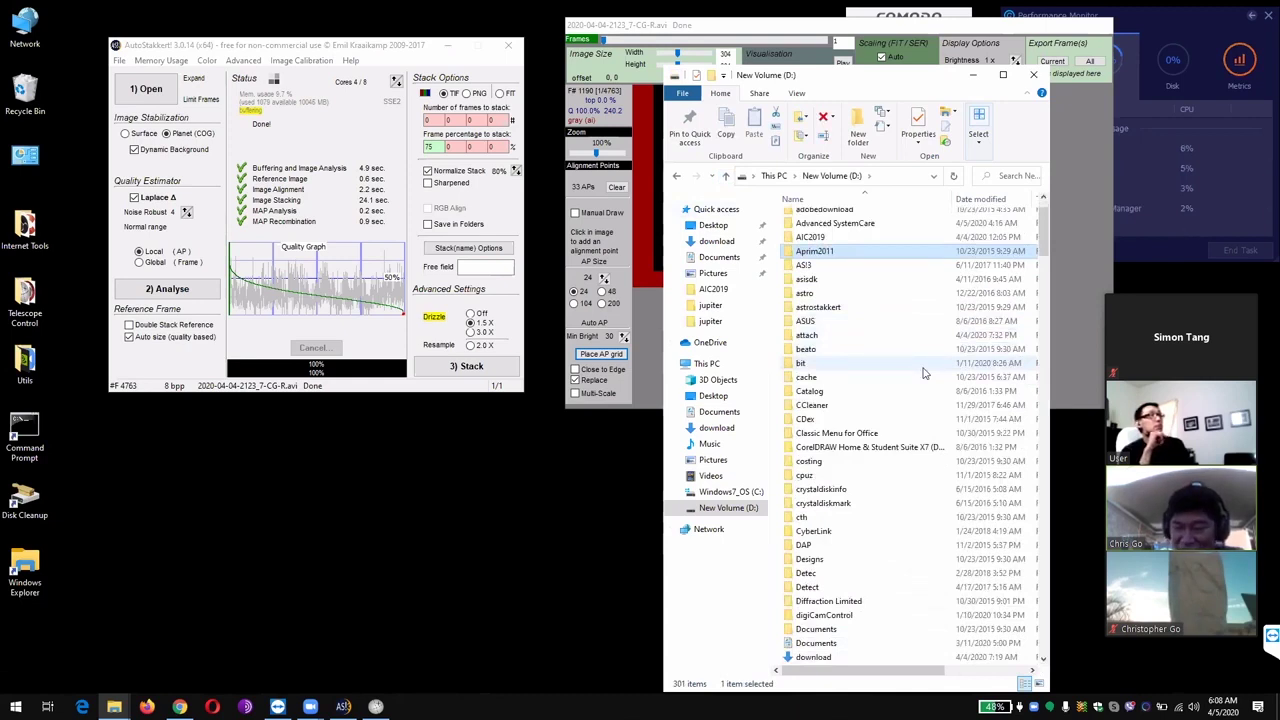
scroll(924, 373, down, 4)
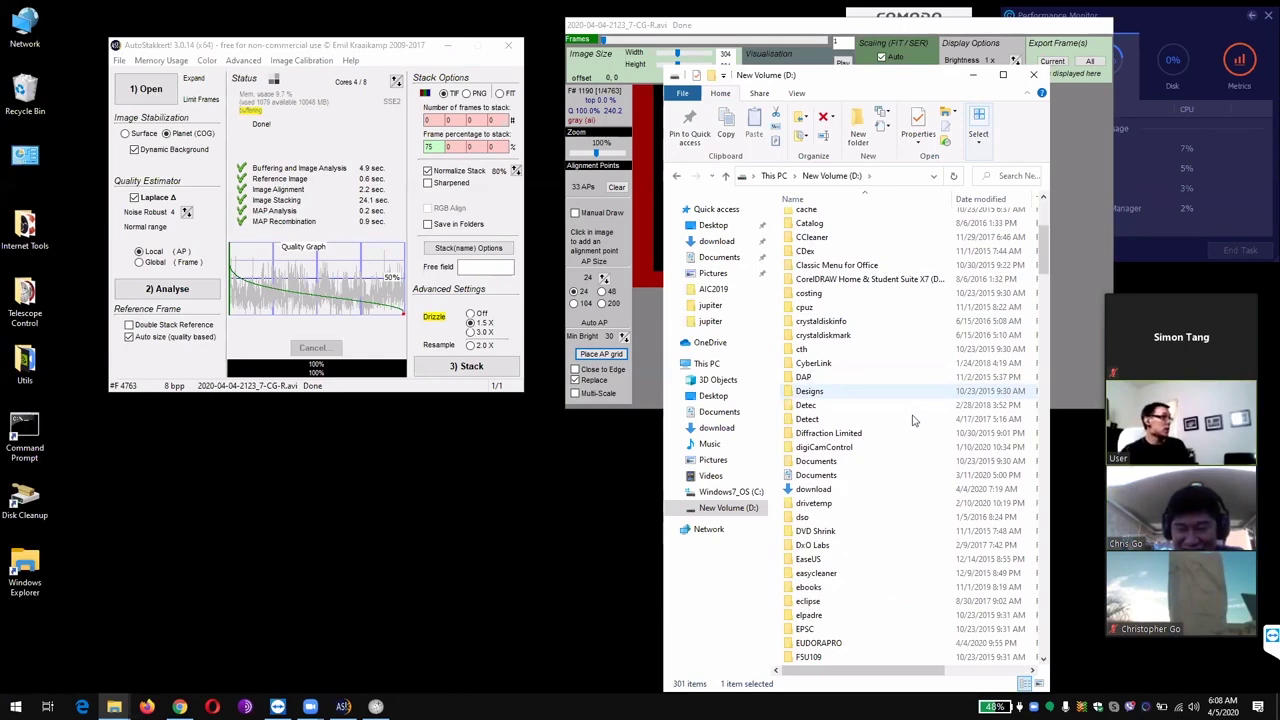
scroll(912, 420, down, 5)
scroll(912, 420, down, 1)
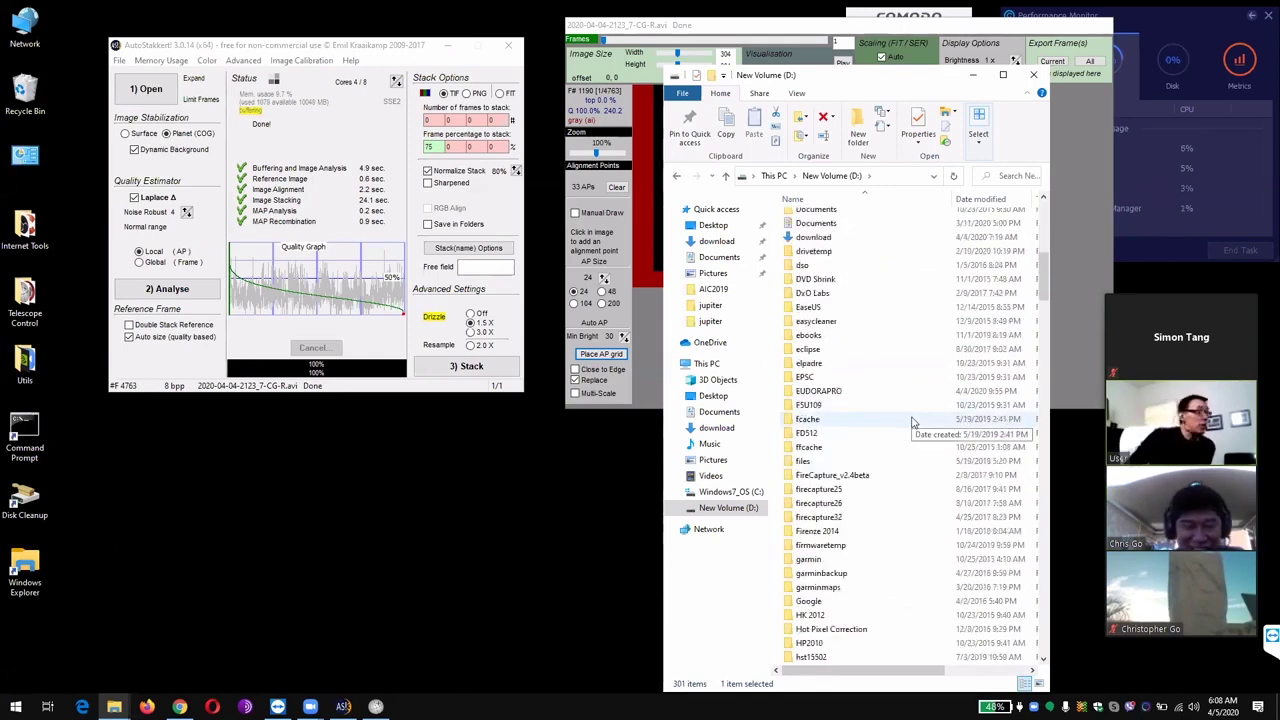
scroll(910, 430, down, 1)
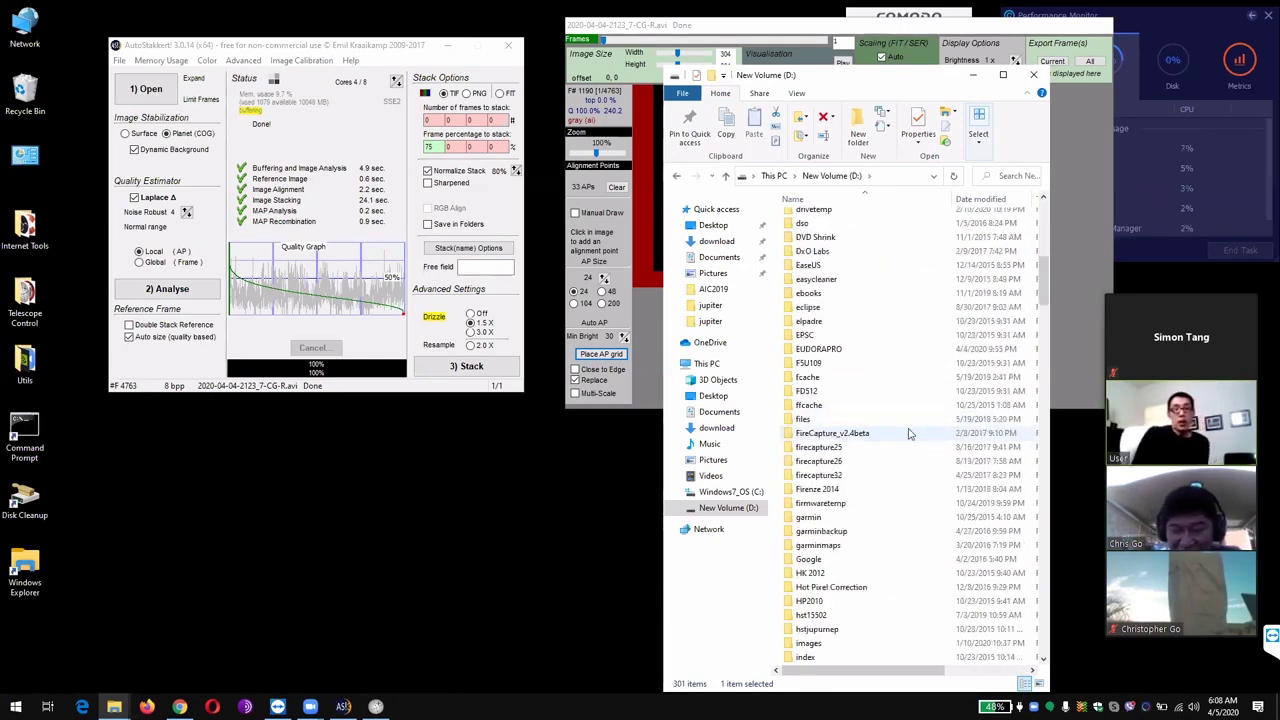
double_click(818, 629)
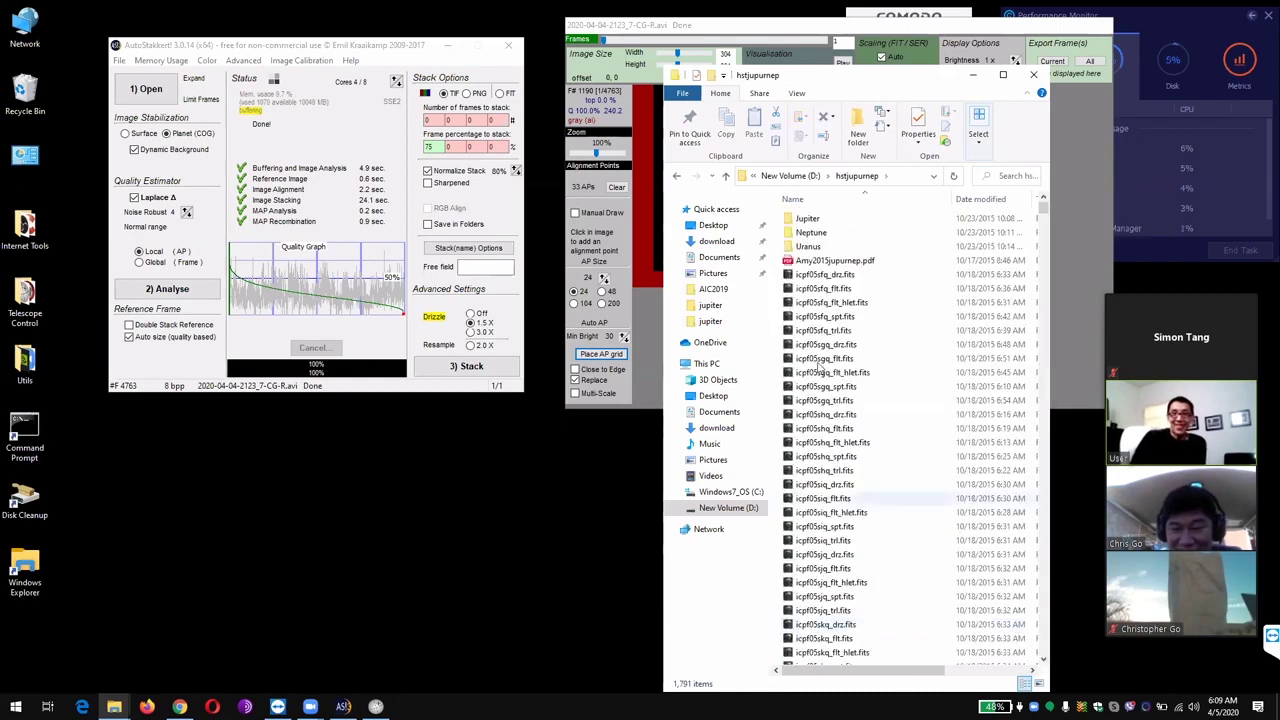
Step: View icpf05sfq_drz.fits and icpf05shq_drz.fits in FITS Liberator, closing each image after viewing it
click(853, 276)
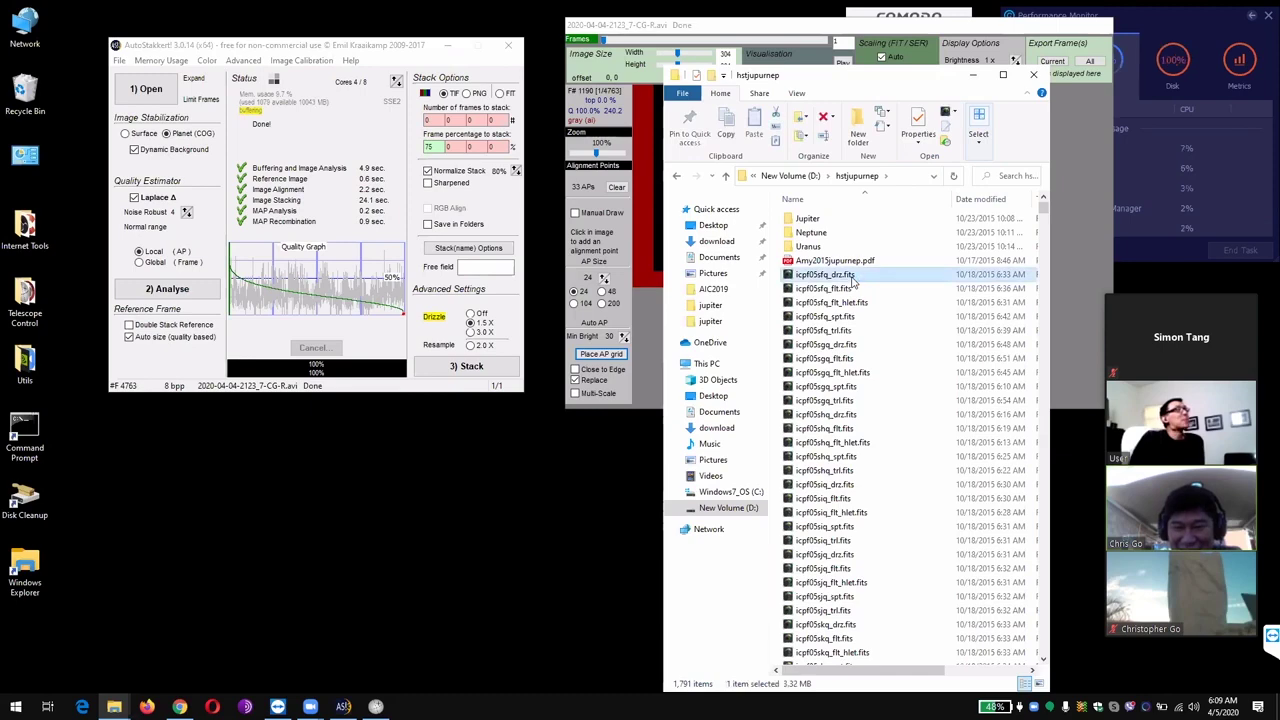
double_click(851, 277)
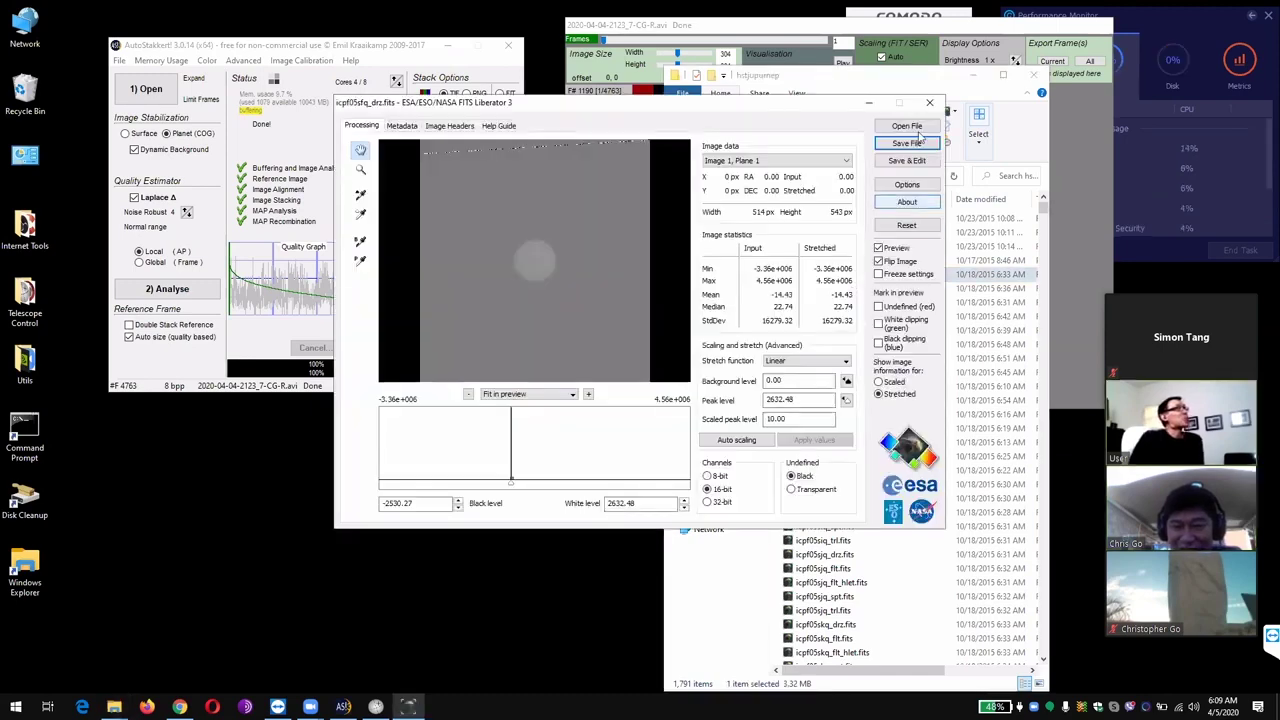
click(931, 104)
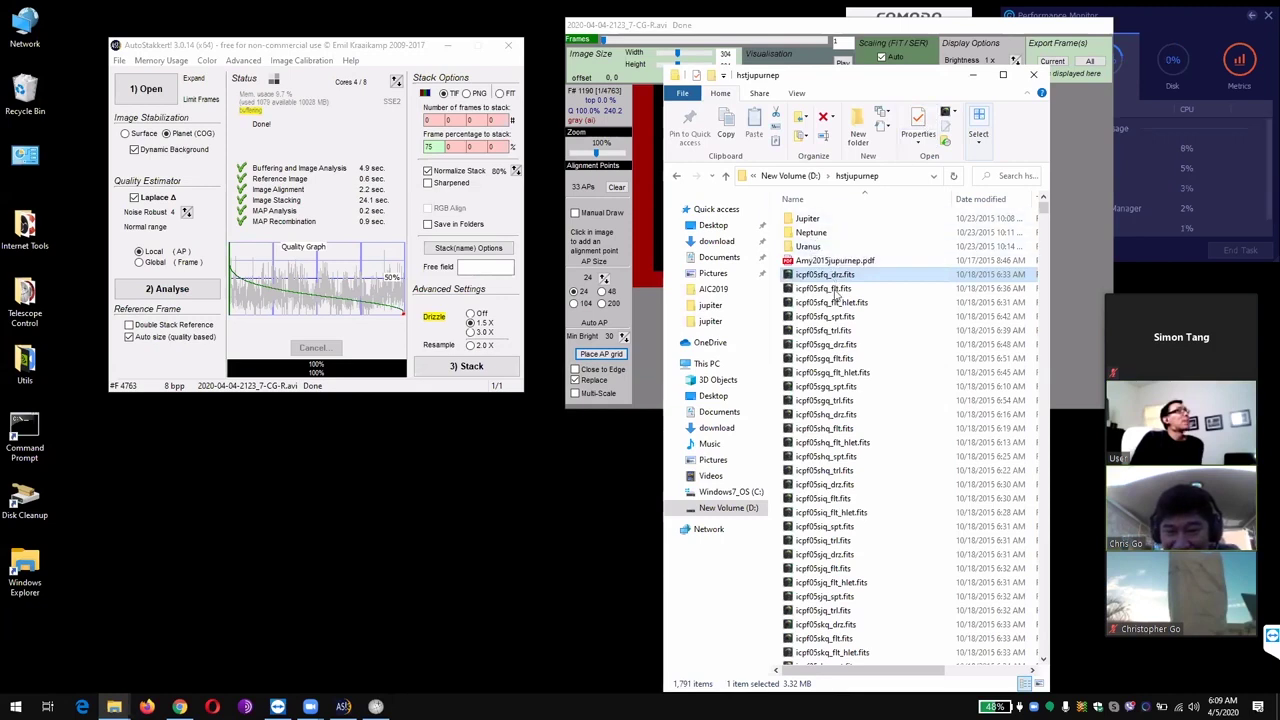
click(825, 415)
double_click(825, 415)
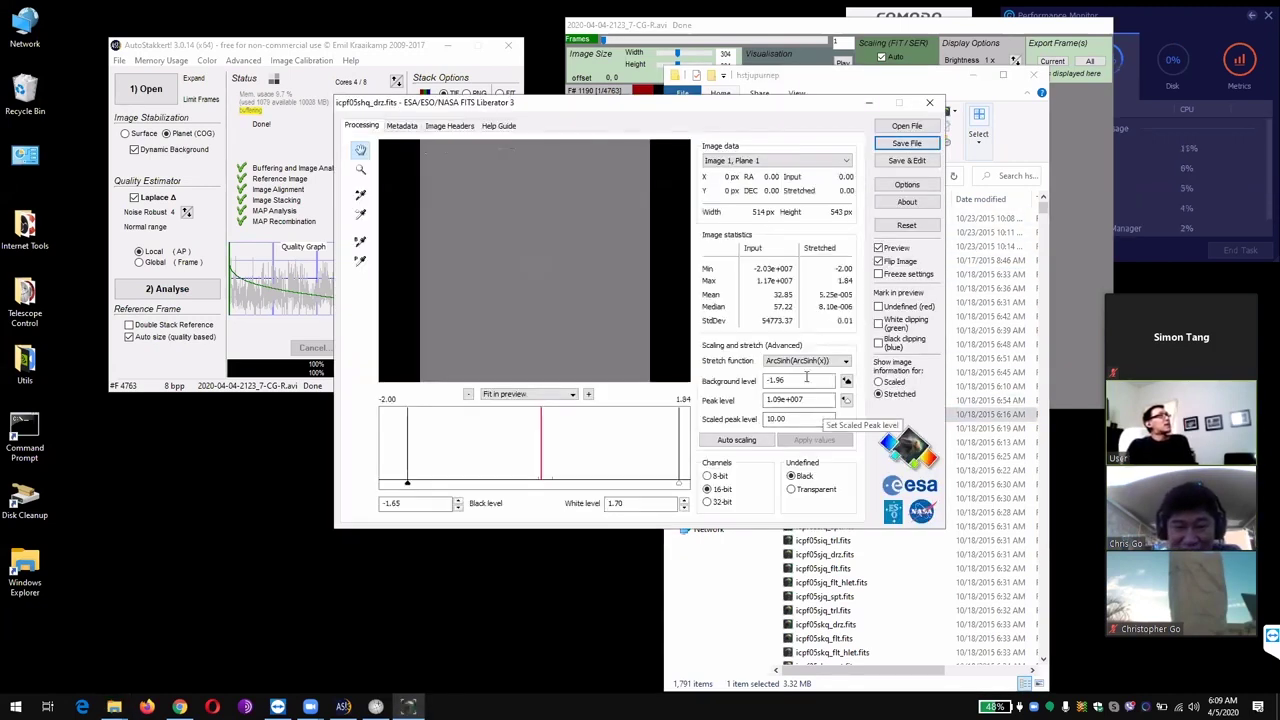
click(929, 102)
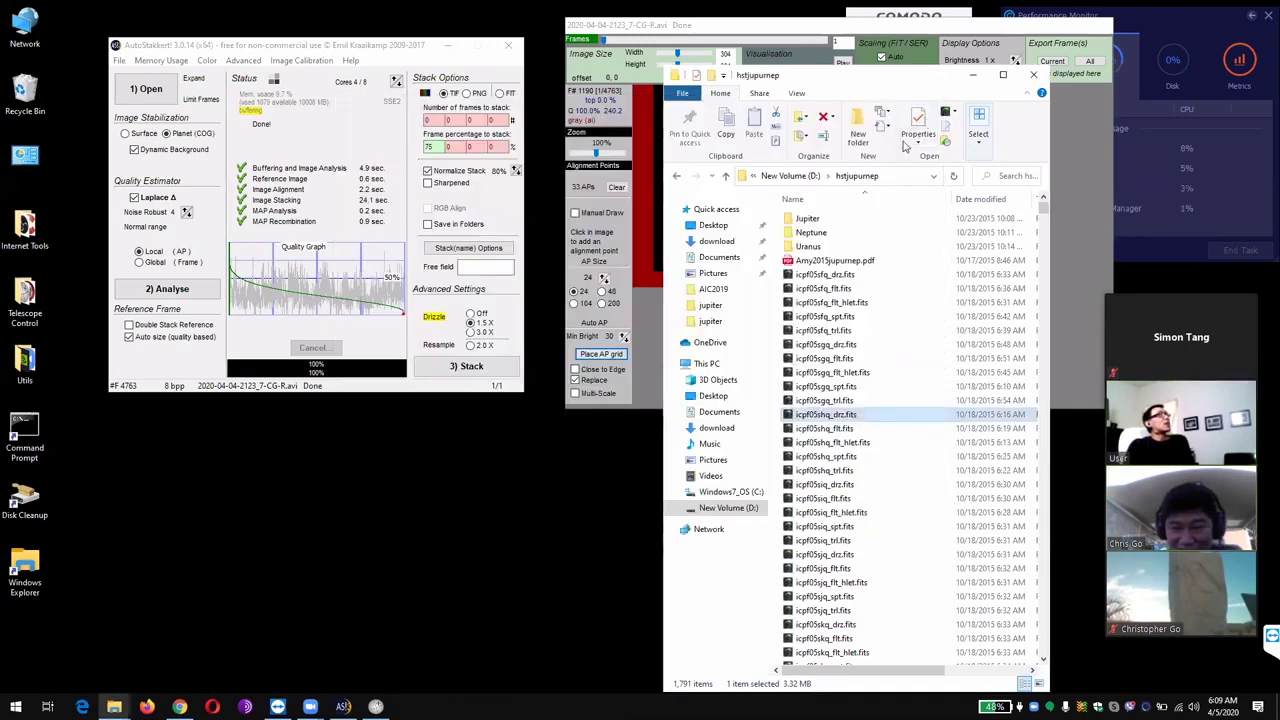
Step: Open icpf09boq_drz.fits from the Jupiter subfolder in FITS Liberator and set its stretch function to ArcSinH(x)
double_click(816, 220)
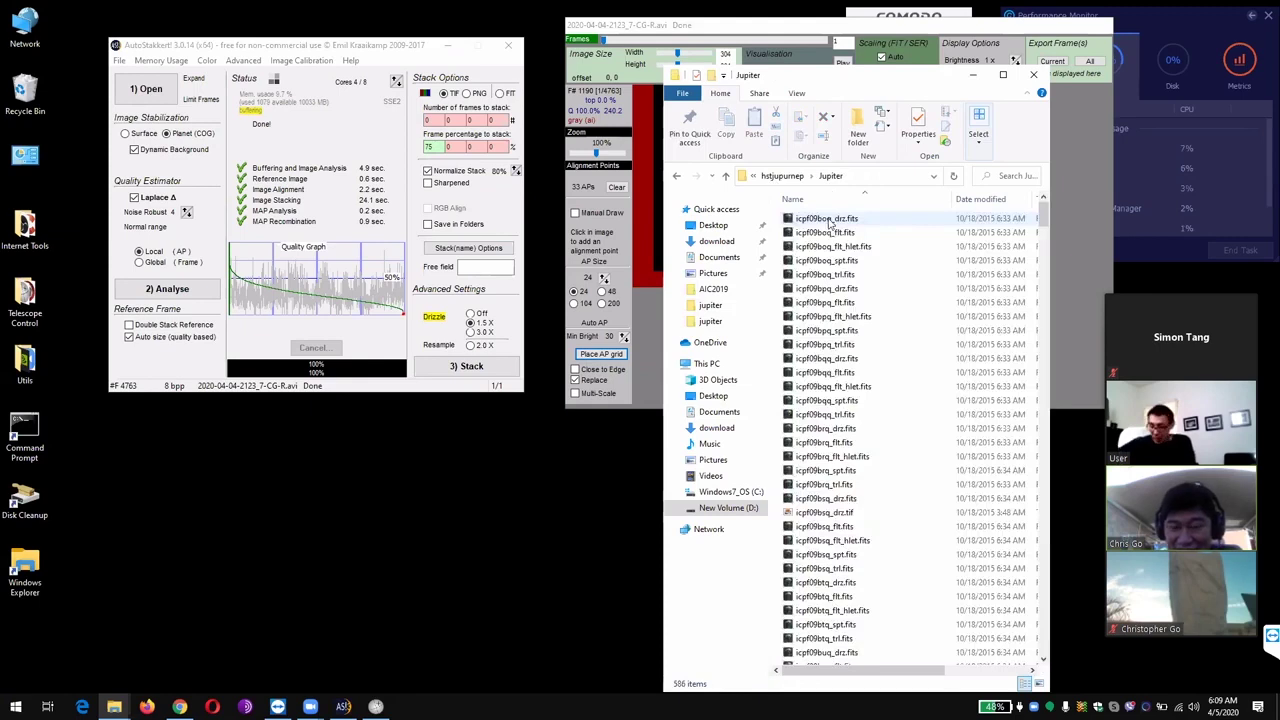
double_click(858, 219)
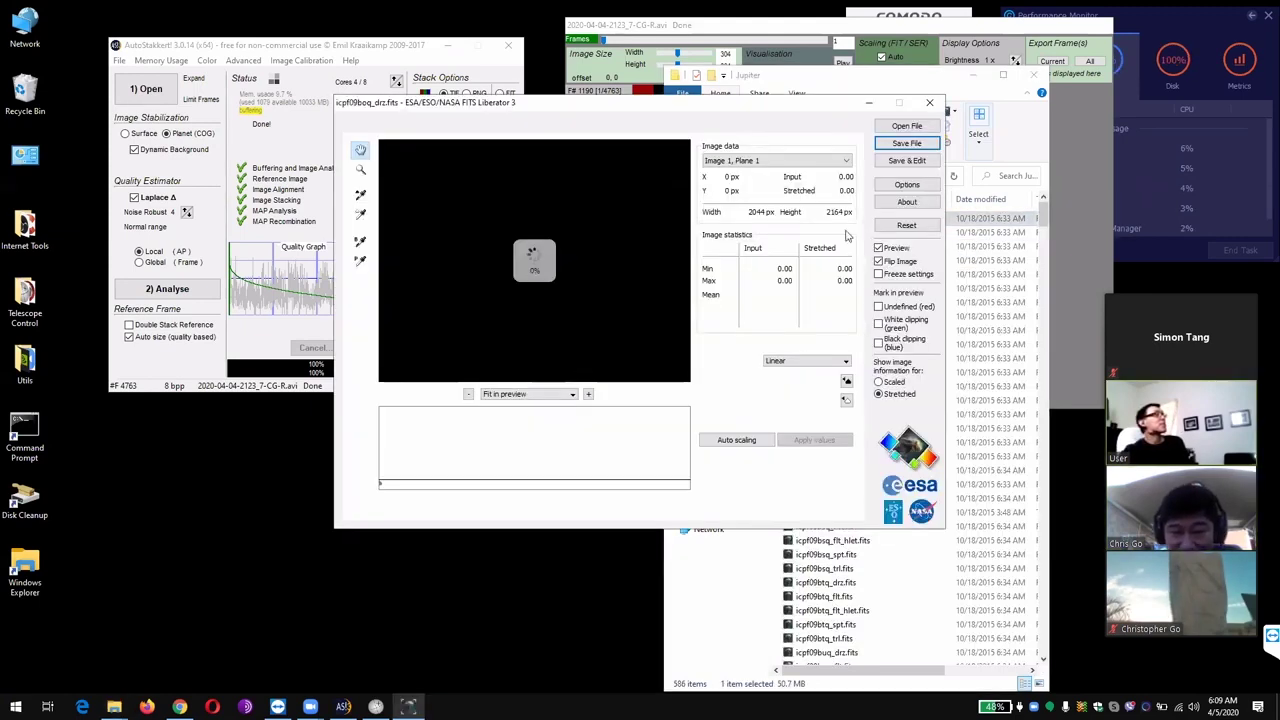
click(795, 362)
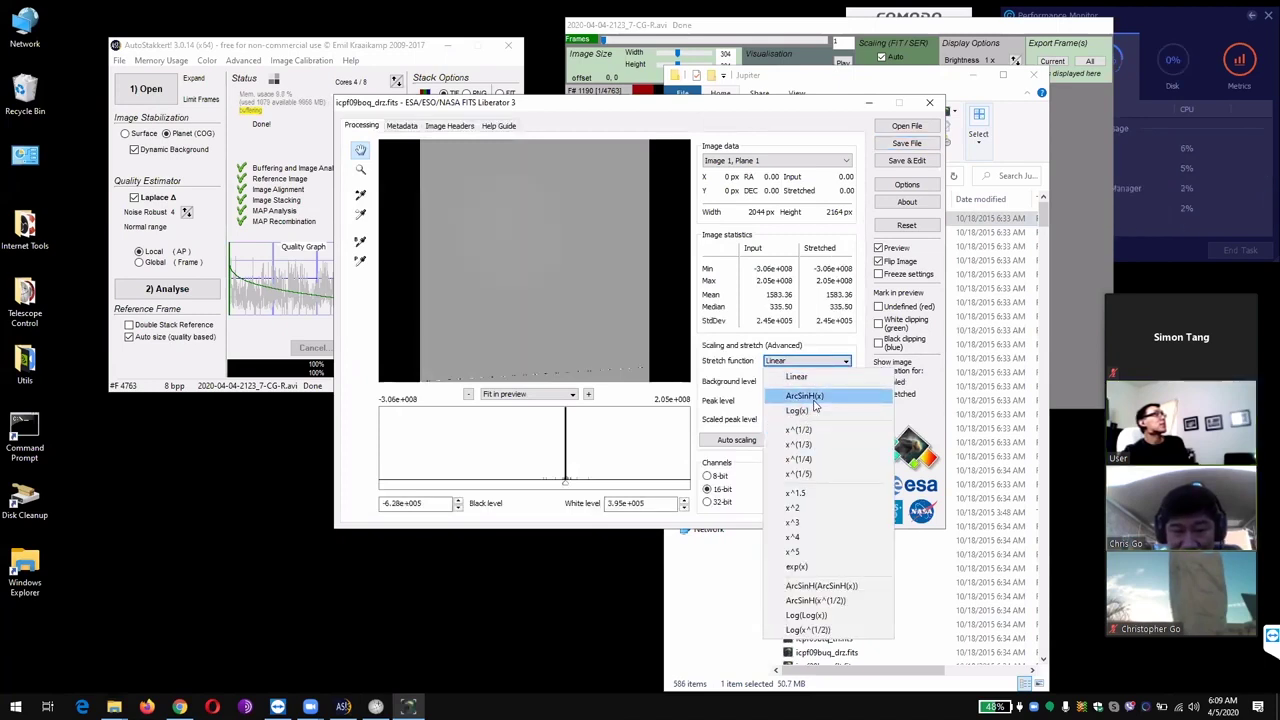
click(810, 397)
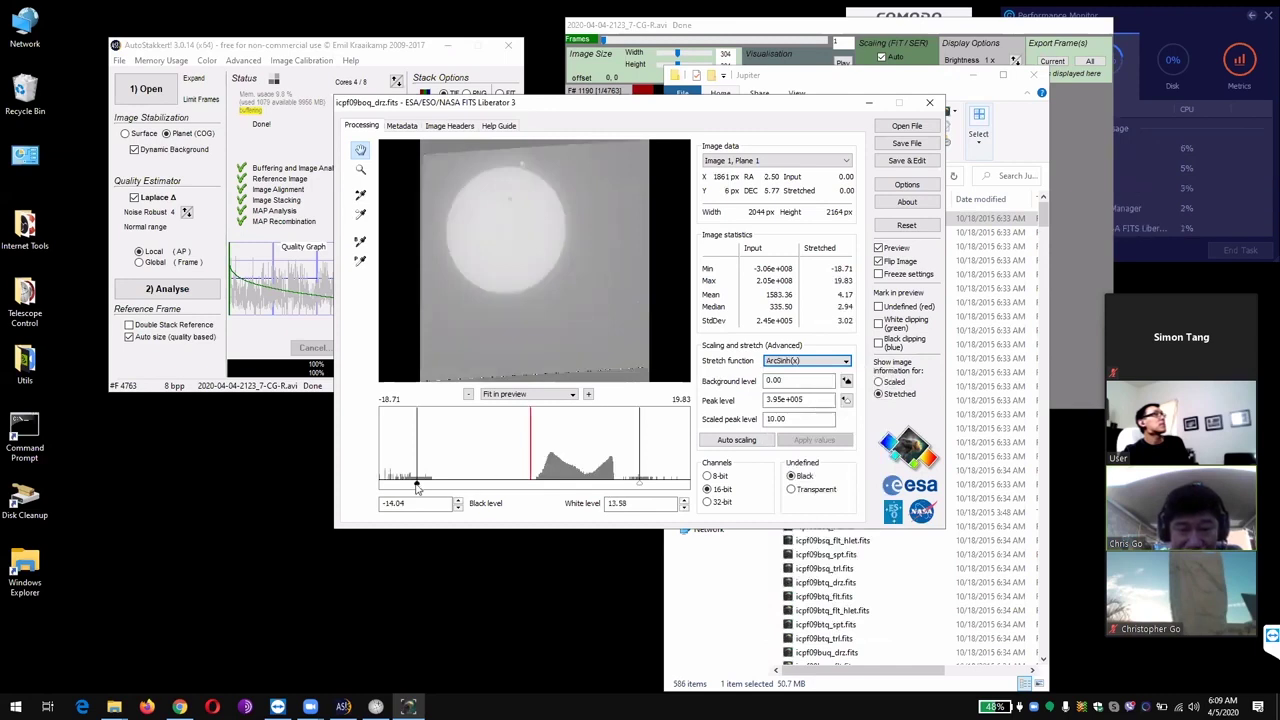
Step: Adjust the Jupiter image's histogram to a black level of 0.56 and a white level of 10.53
drag(417, 486, 532, 485)
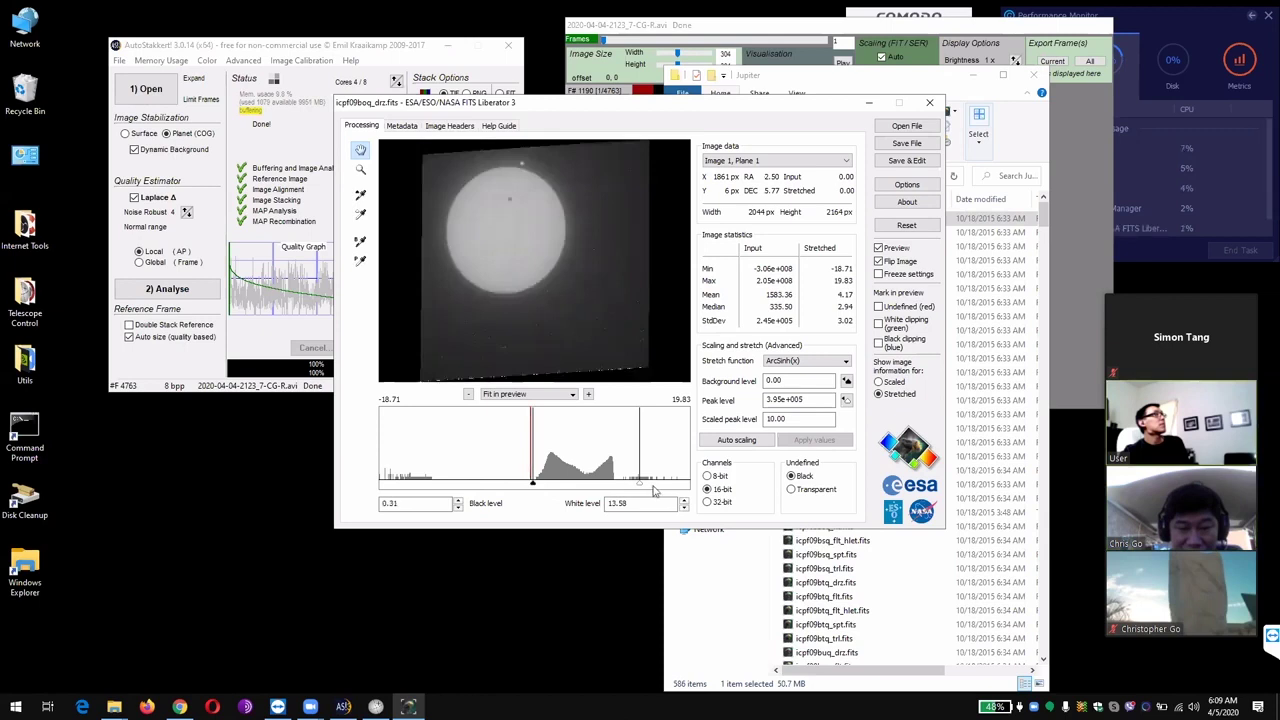
drag(640, 487, 617, 485)
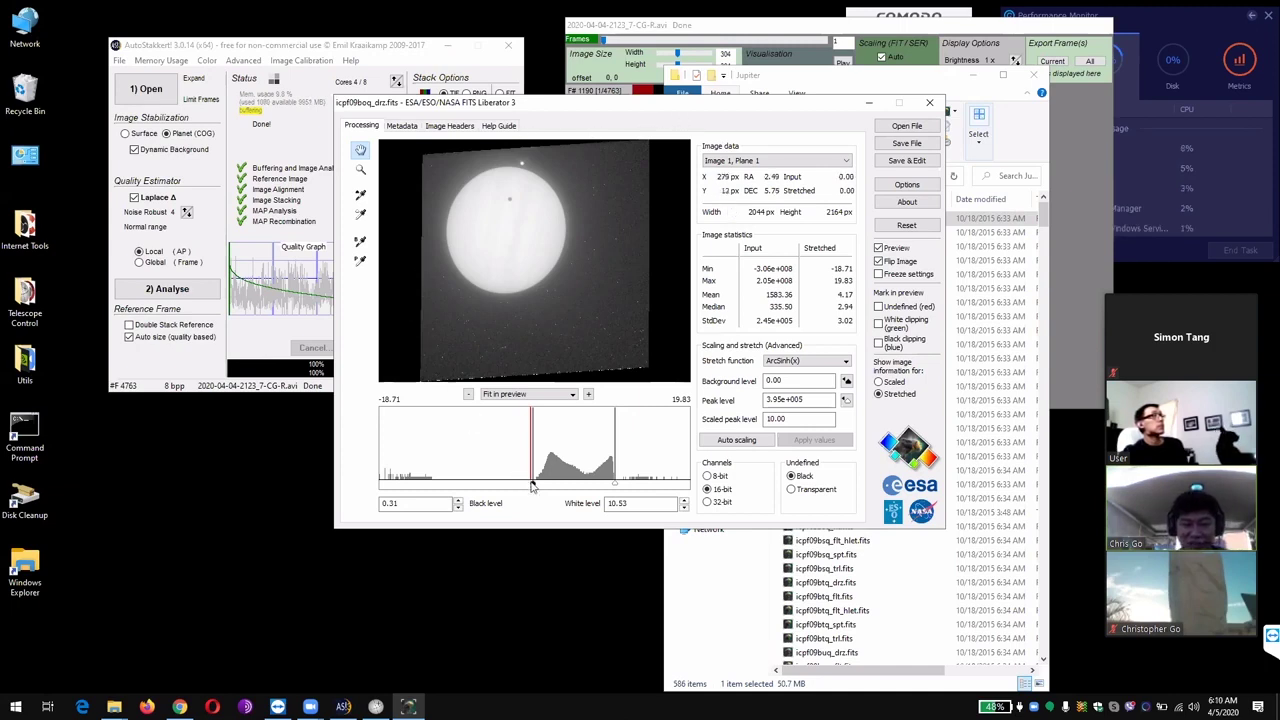
drag(531, 485, 536, 485)
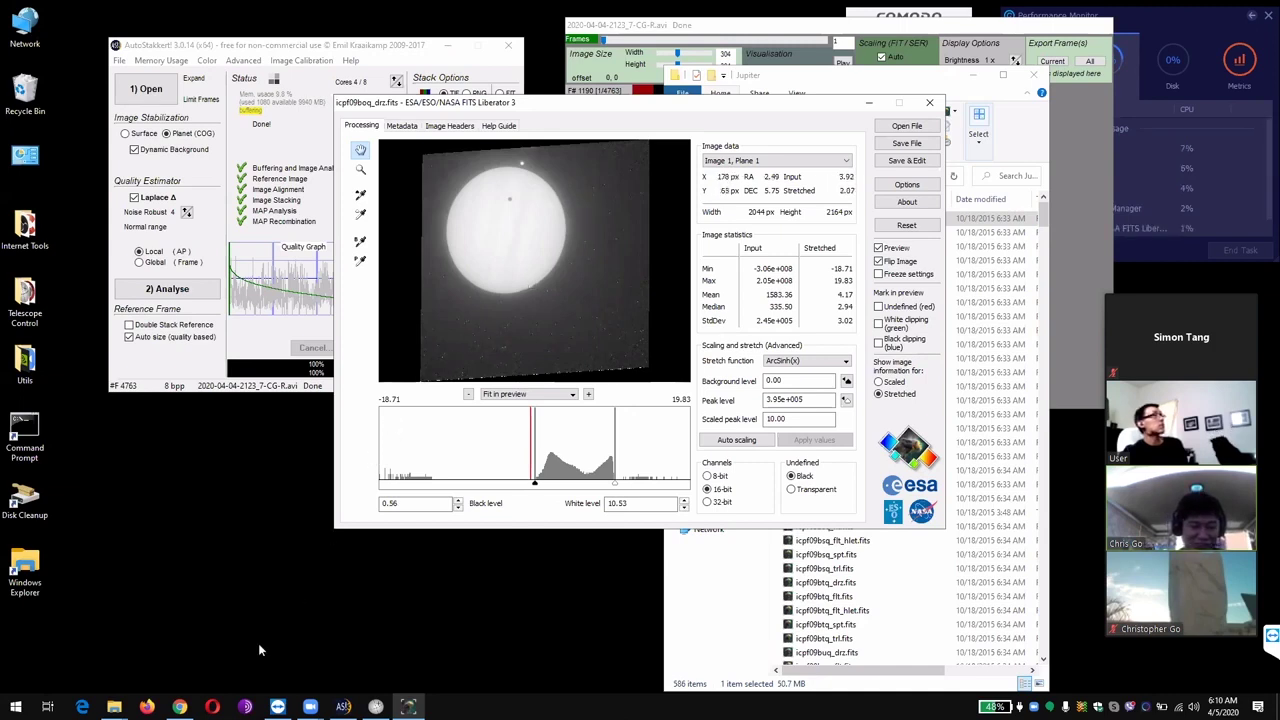
Step: Switch to Firefox and open the website astro.christone.net
click(152, 707)
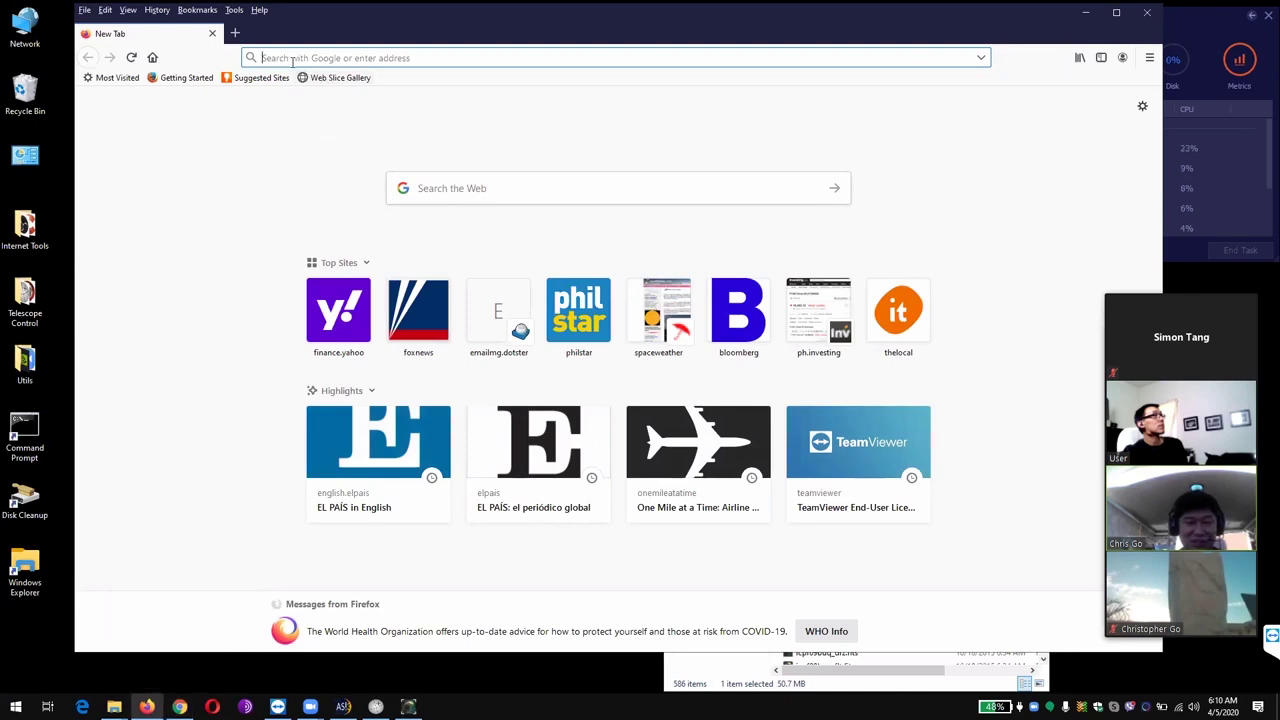
text(as)
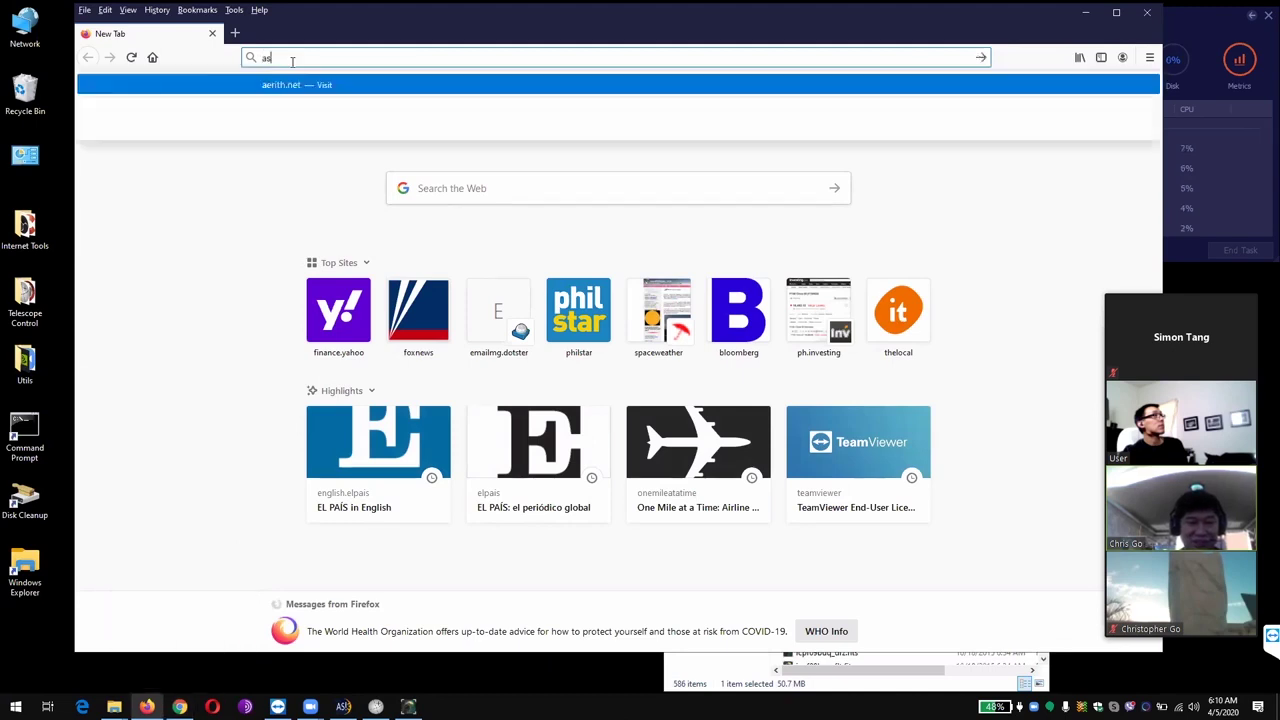
text(tro.christone.net)
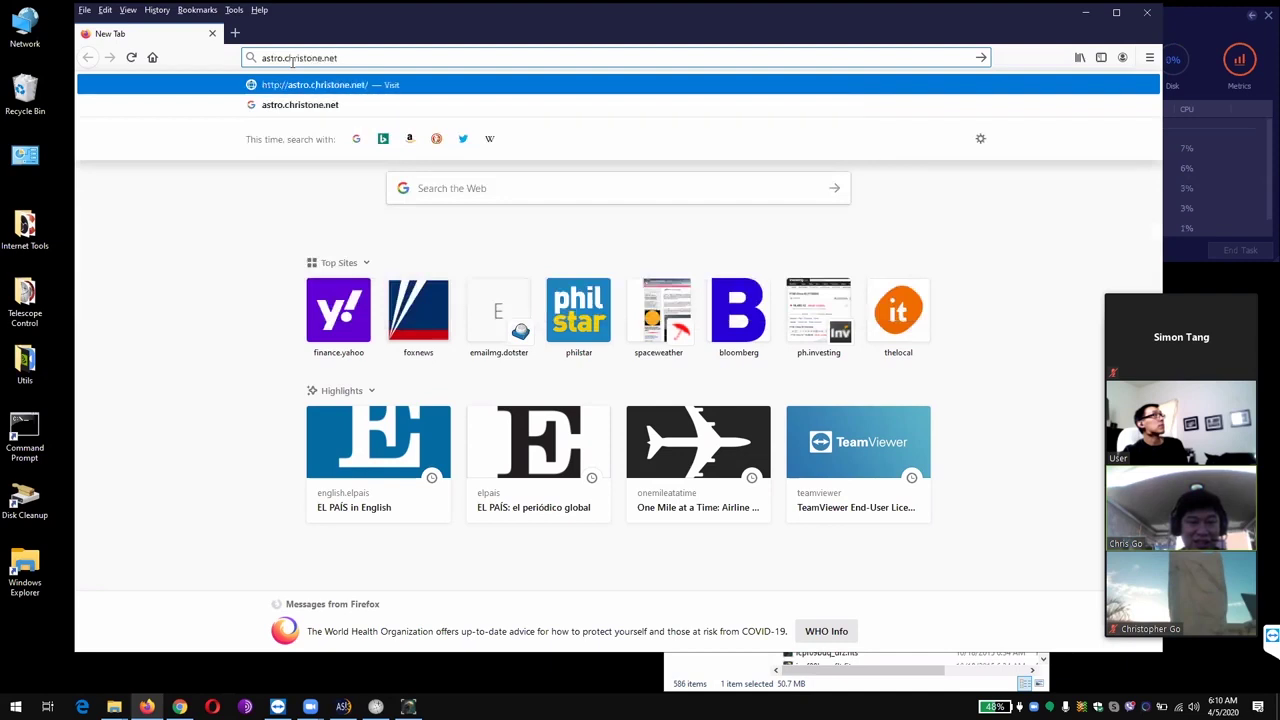
key(Return)
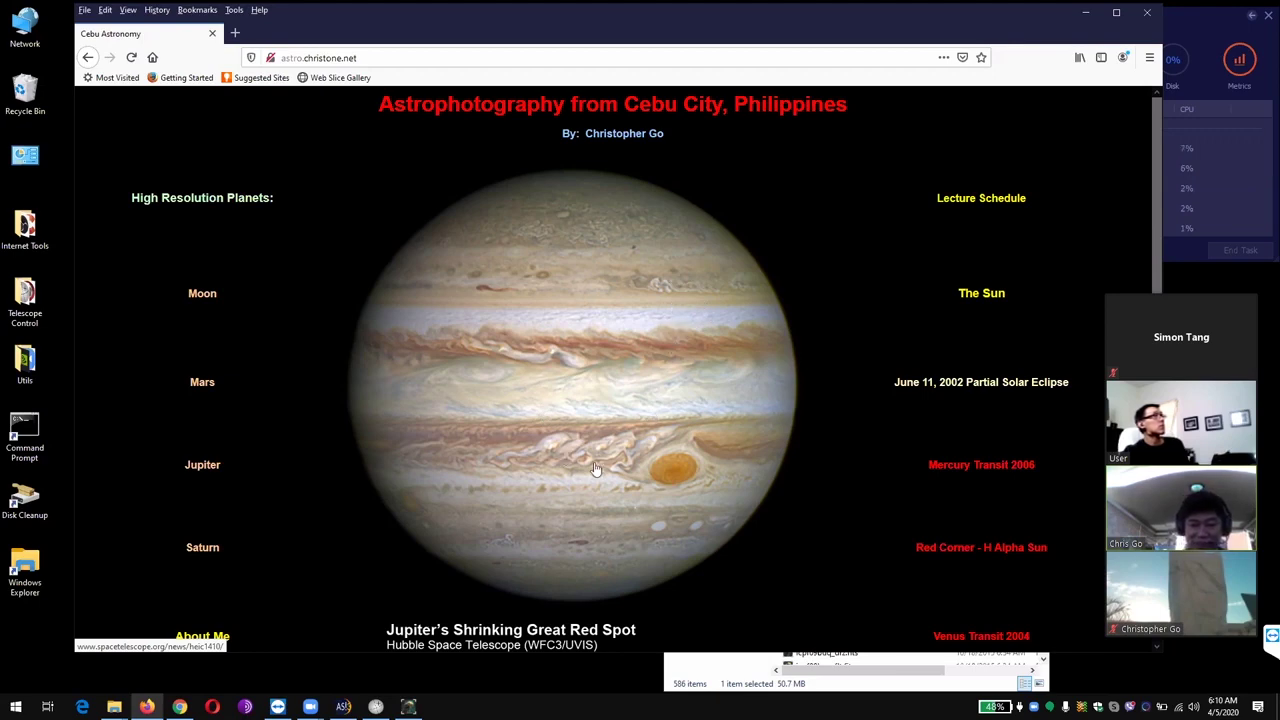
Step: Open the Hubble release linked from the Jupiter picture, examine its text, credits and images, and minimise the browser
click(645, 476)
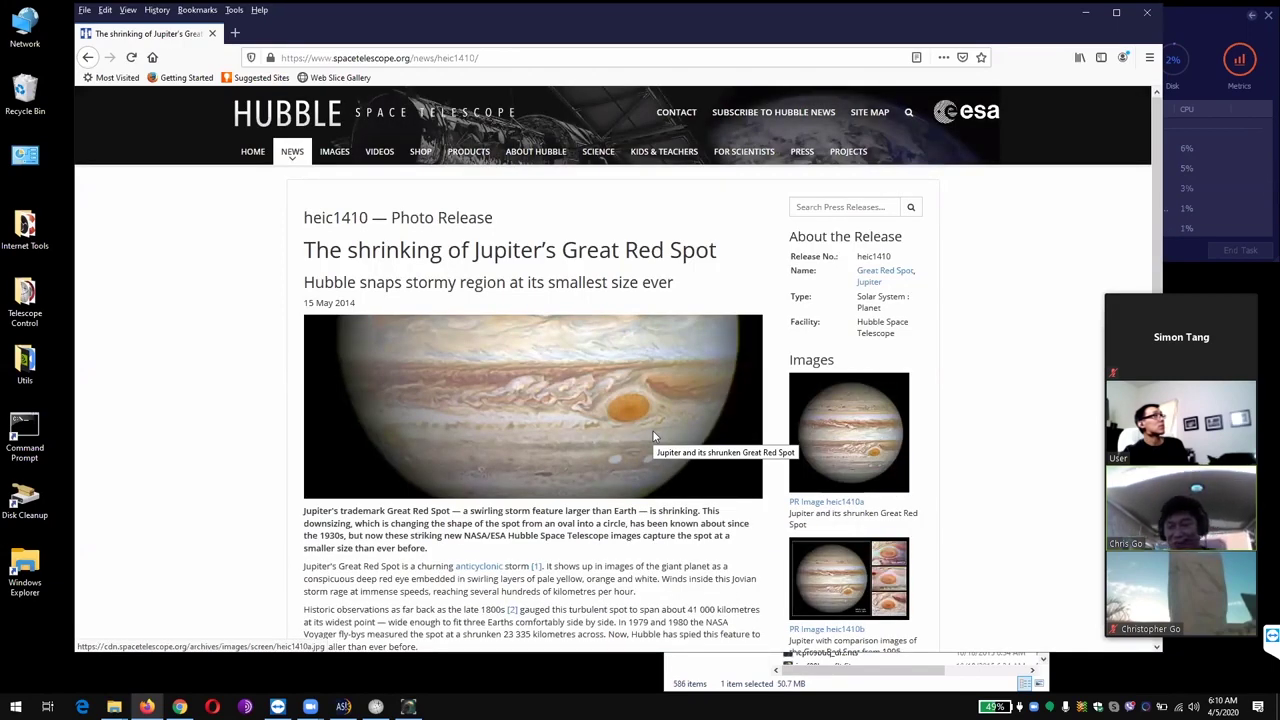
scroll(653, 431, down, 5)
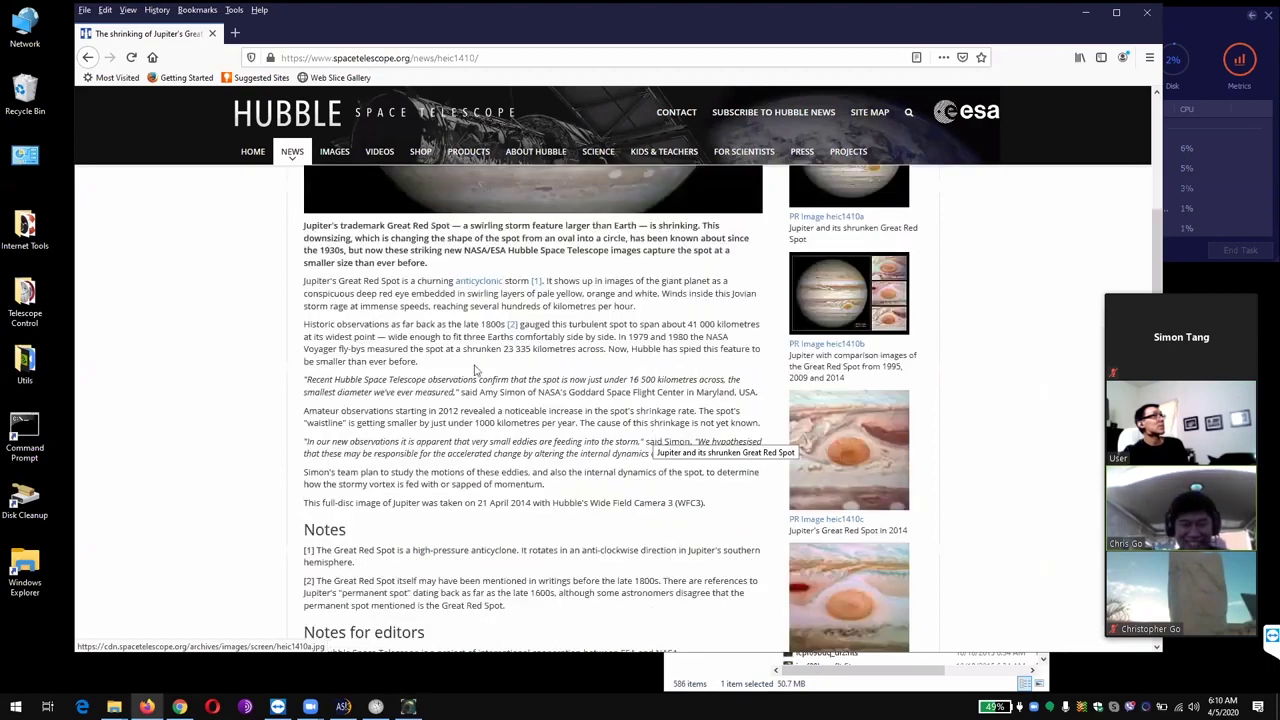
scroll(388, 336, down, 3)
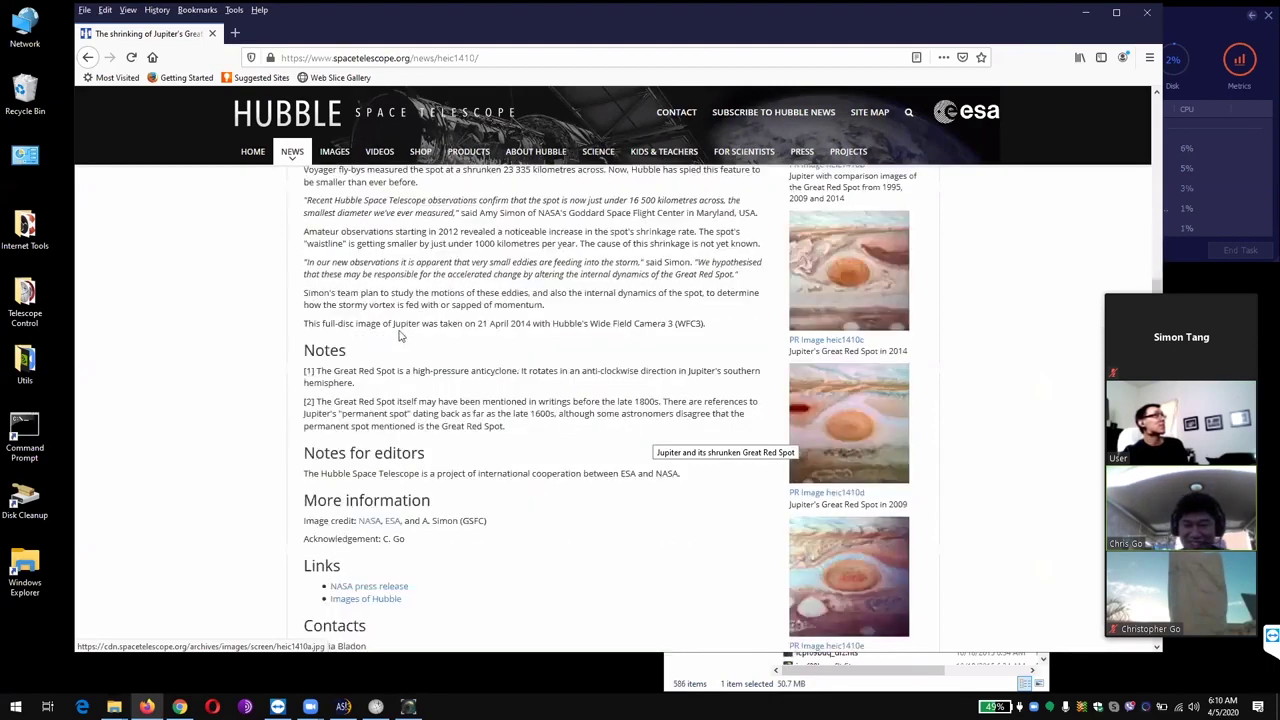
scroll(401, 336, down, 4)
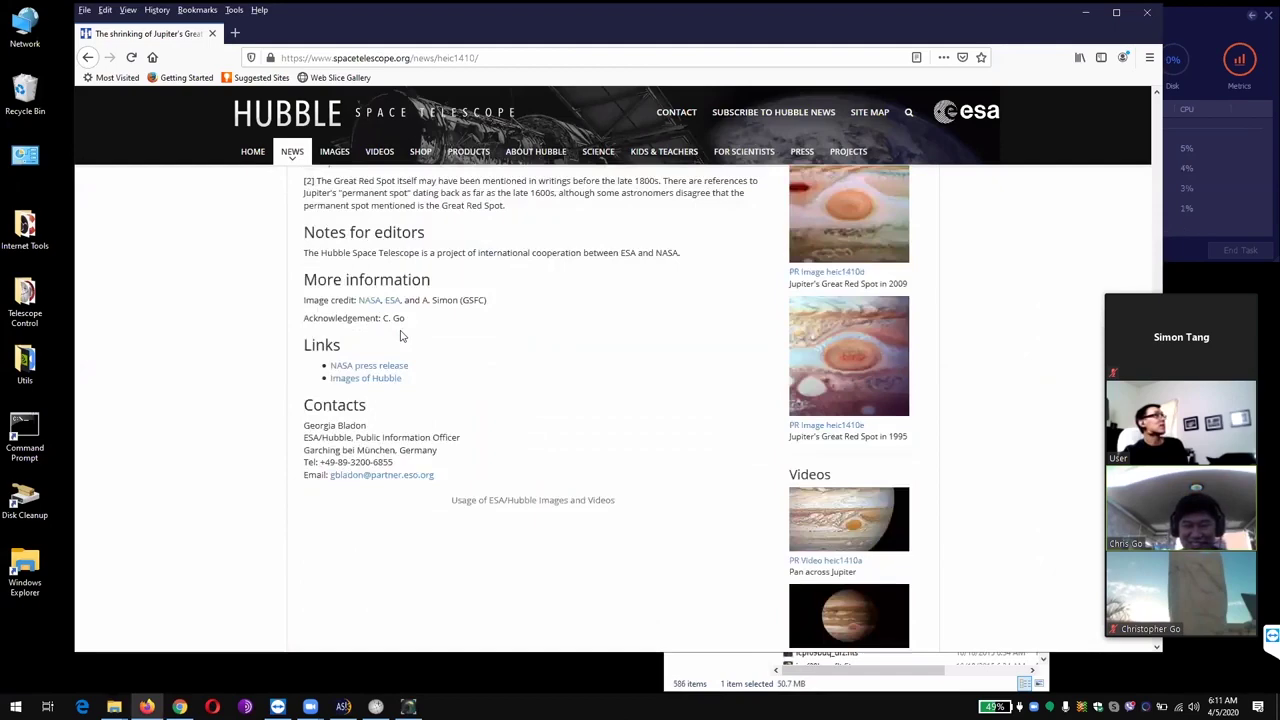
scroll(401, 330, up, 1)
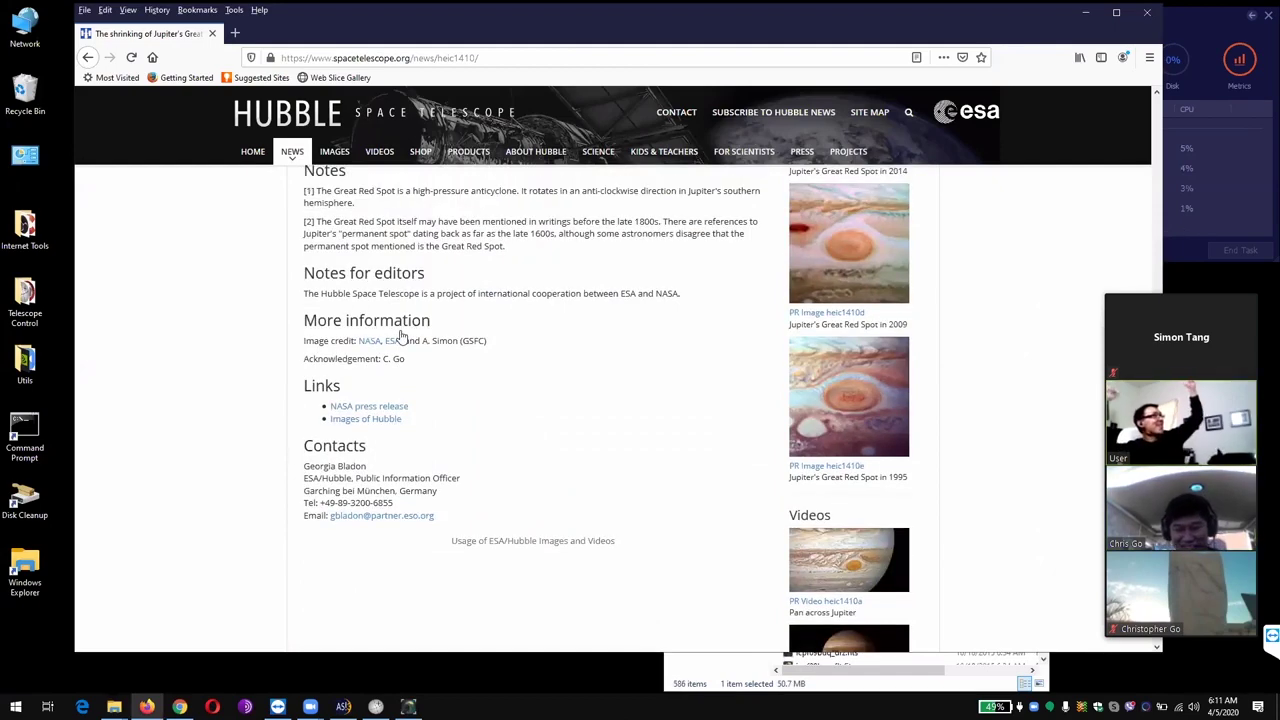
scroll(1047, 484, up, 8)
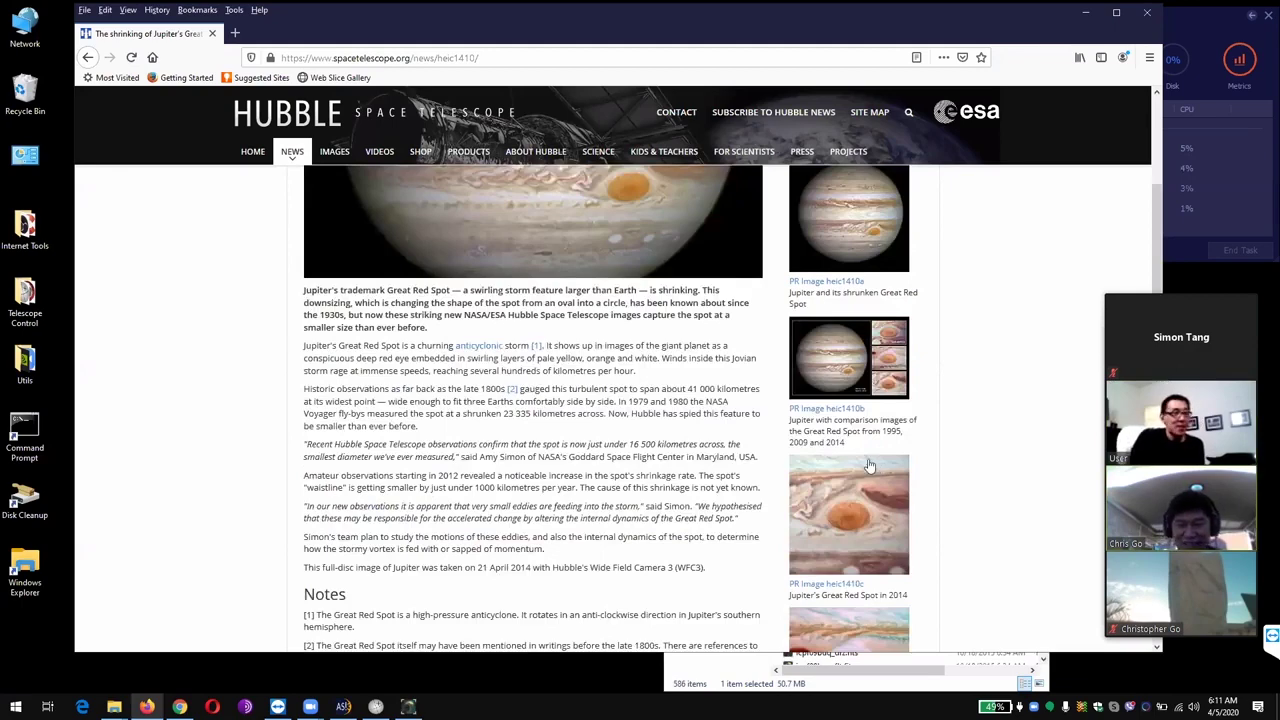
scroll(830, 450, up, 4)
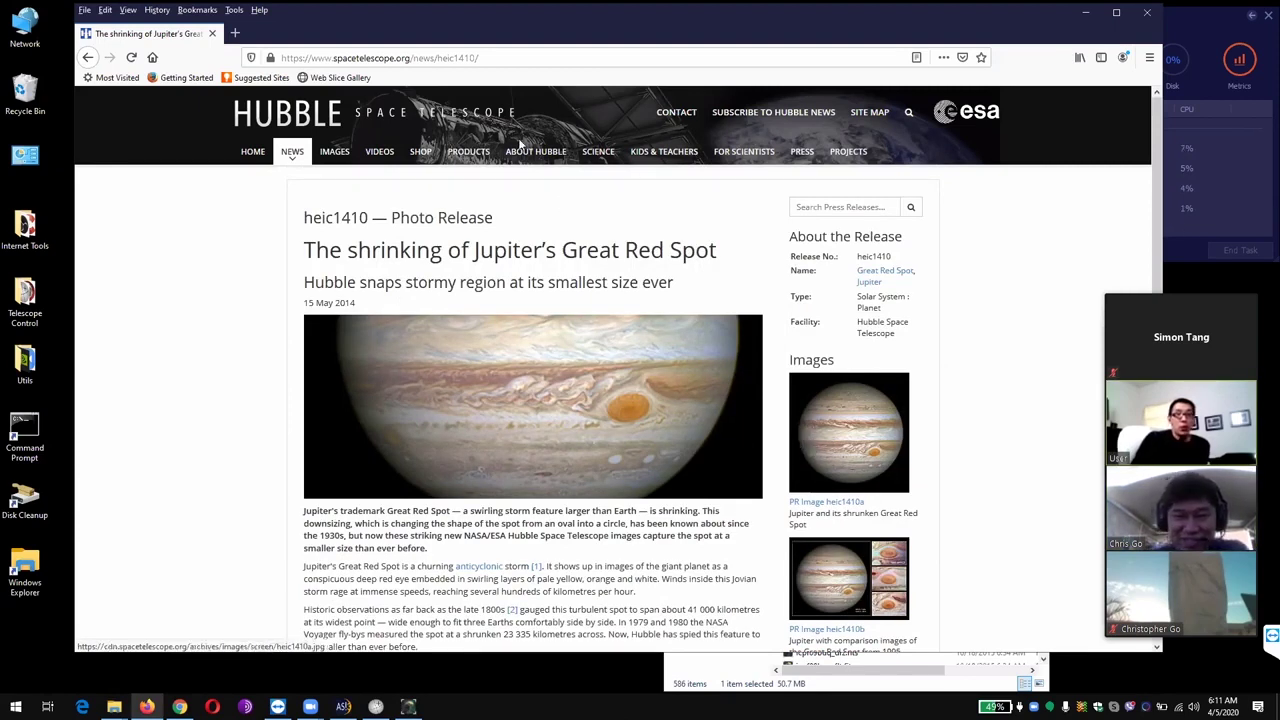
click(511, 58)
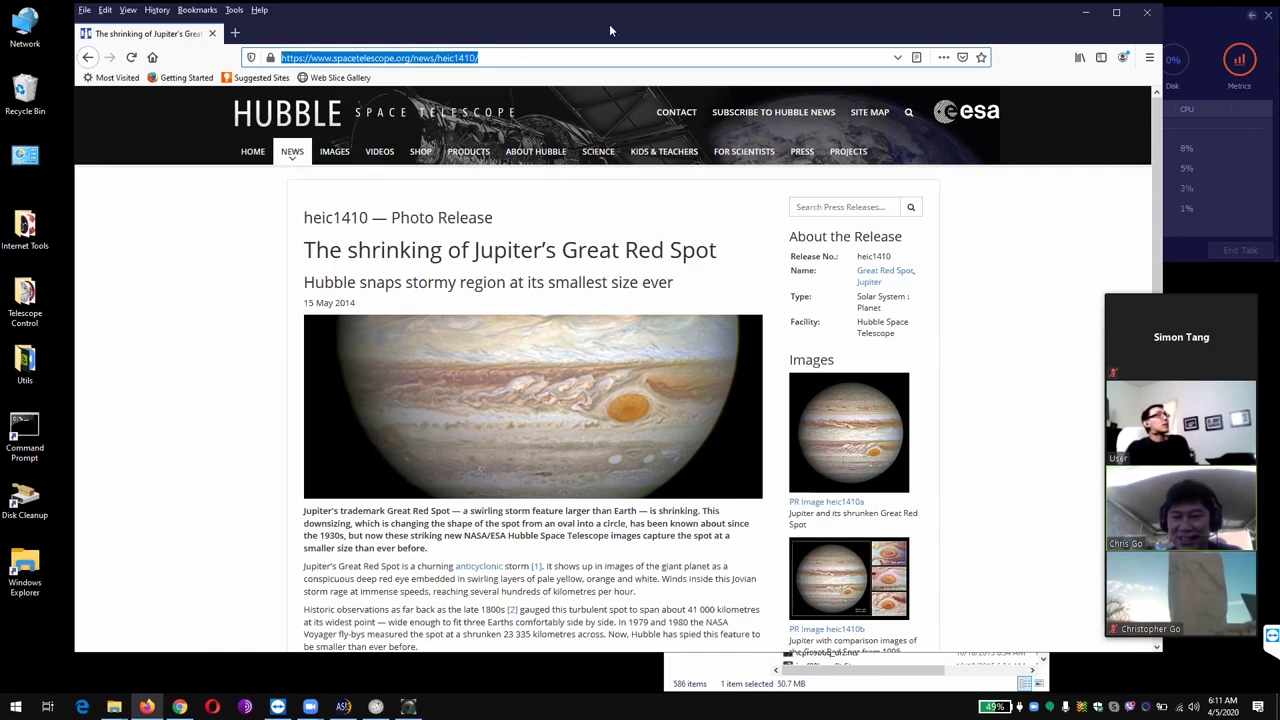
click(1025, 170)
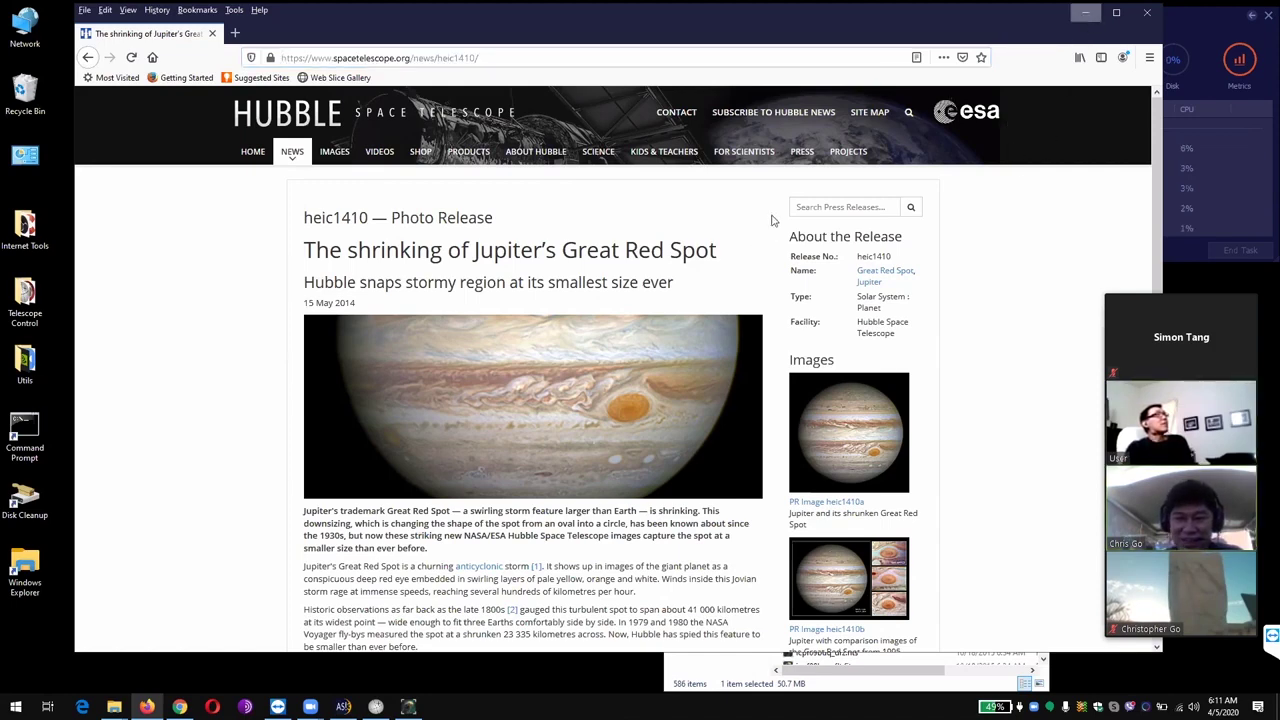
click(1085, 12)
Step: Close the Jupiter FITS image without saving, return to the root of drive D: and open the jupiter folder
click(930, 103)
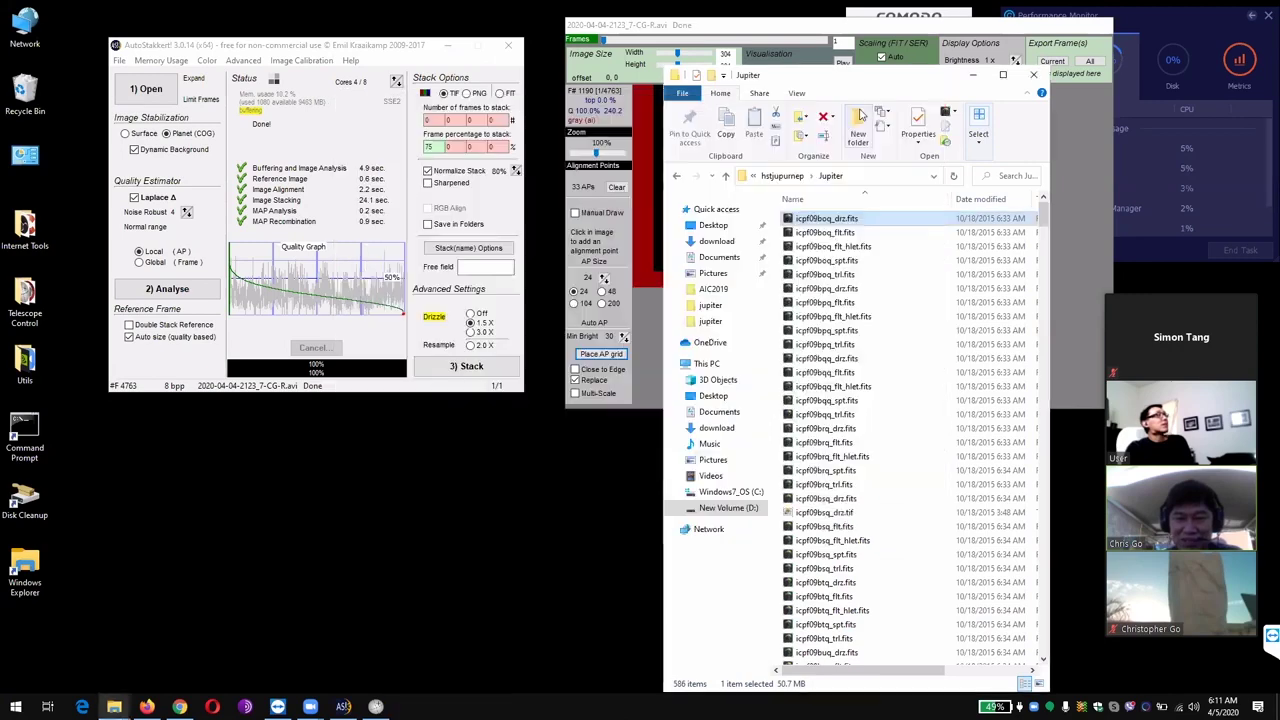
click(677, 177)
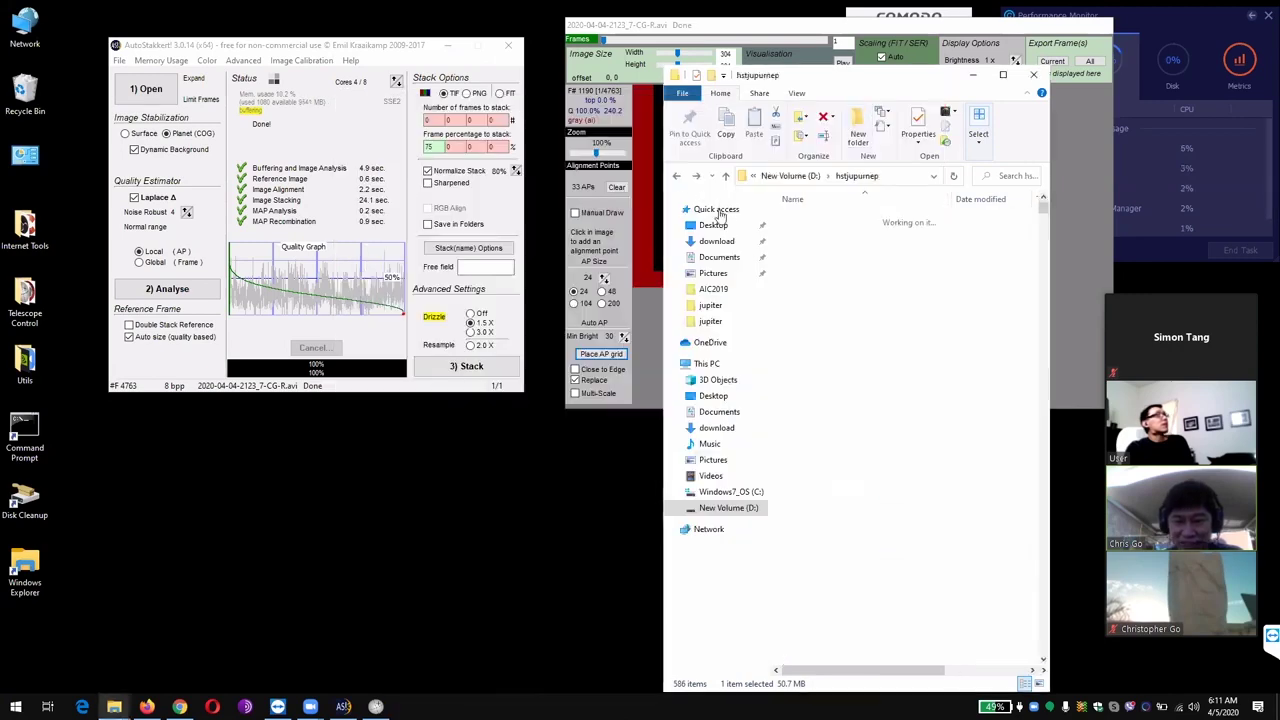
click(676, 175)
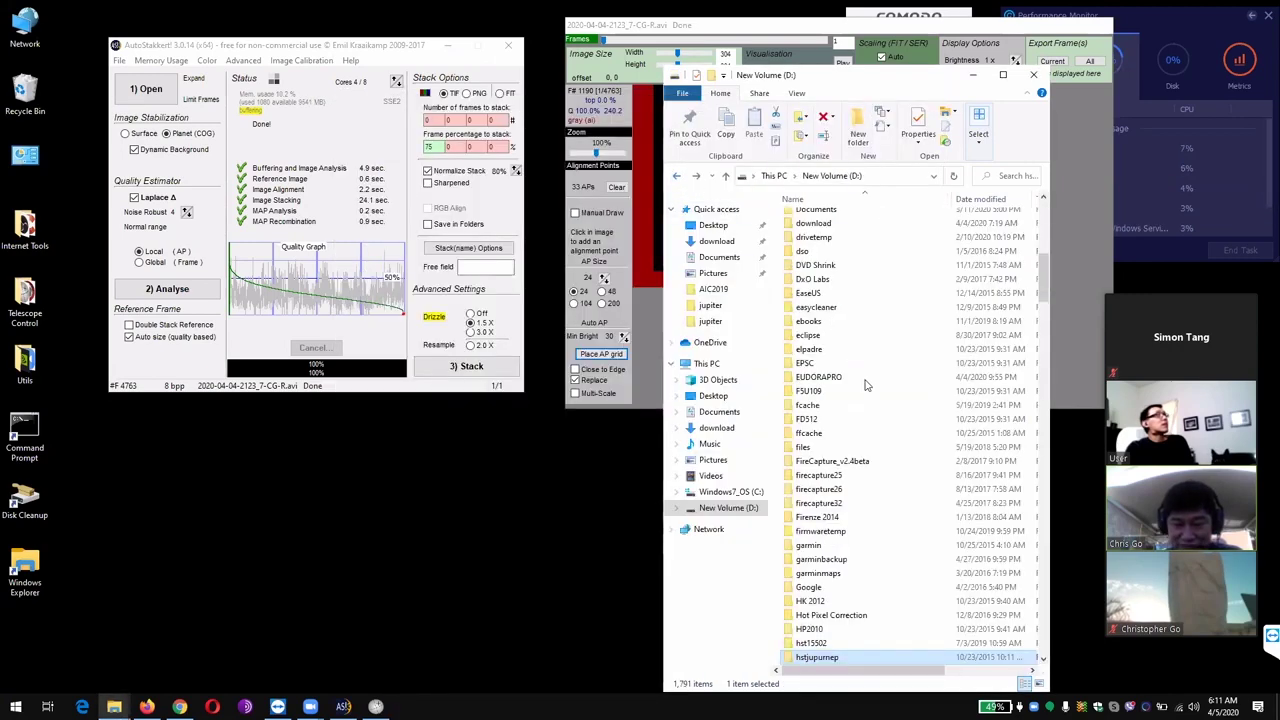
scroll(866, 385, down, 5)
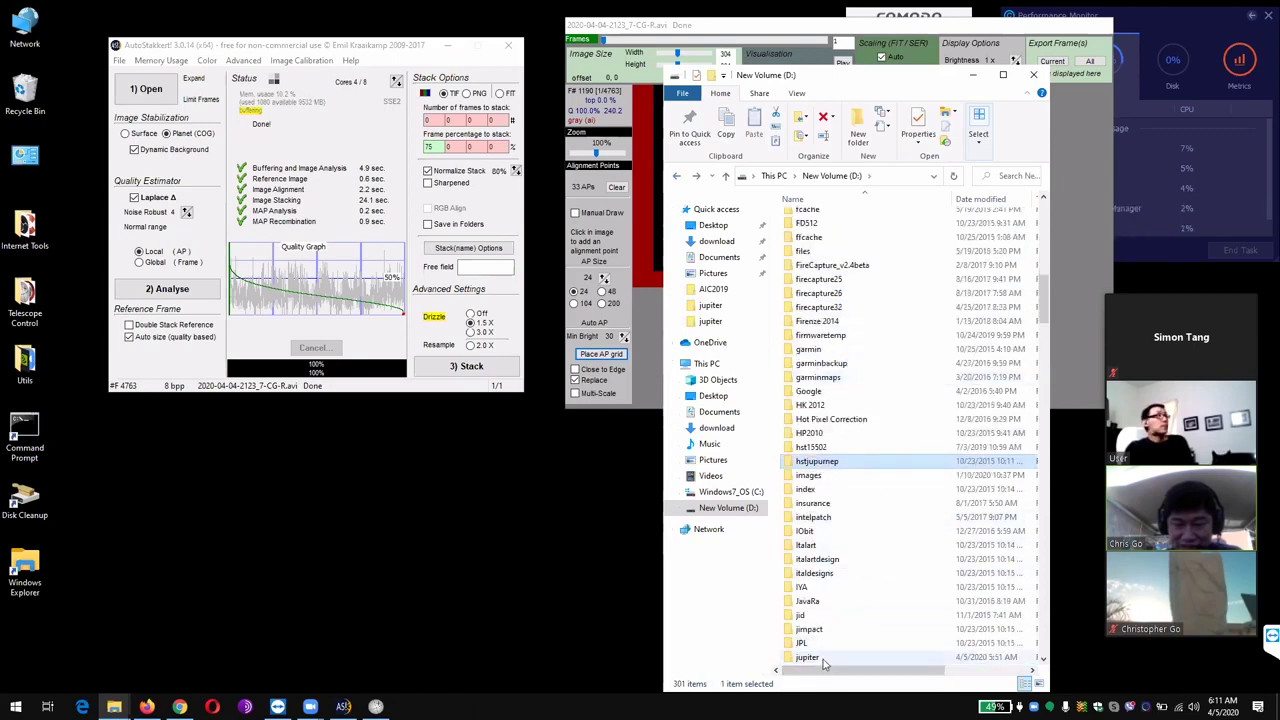
double_click(807, 657)
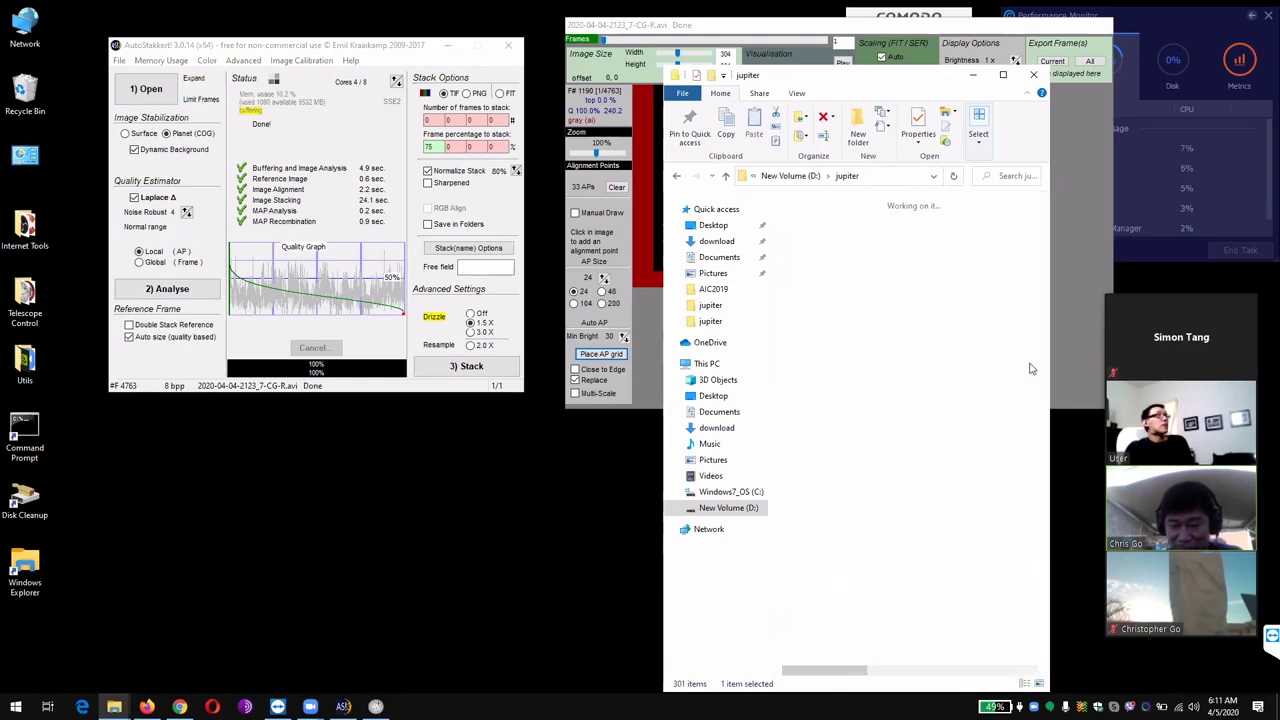
Step: Open the GRS4.mp4 video from the jupiter folder and replay it several times to examine the Great Red Spot's motion
scroll(997, 617, down, 2)
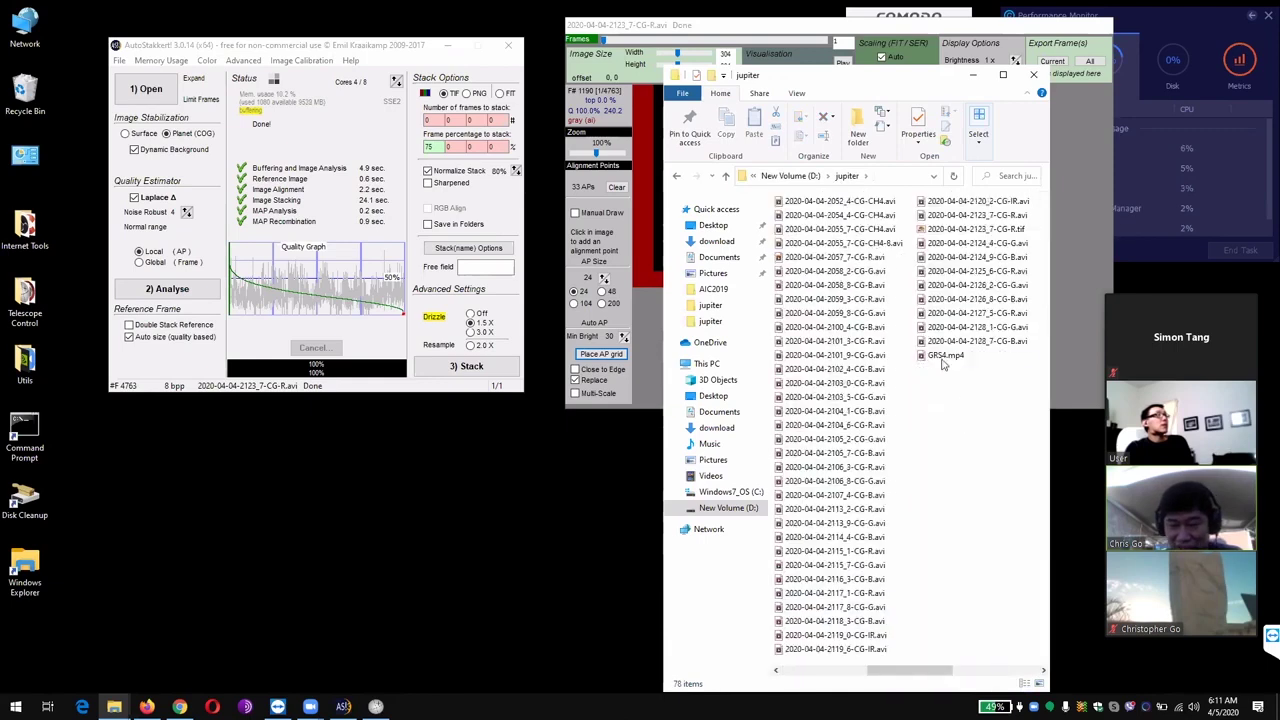
double_click(942, 357)
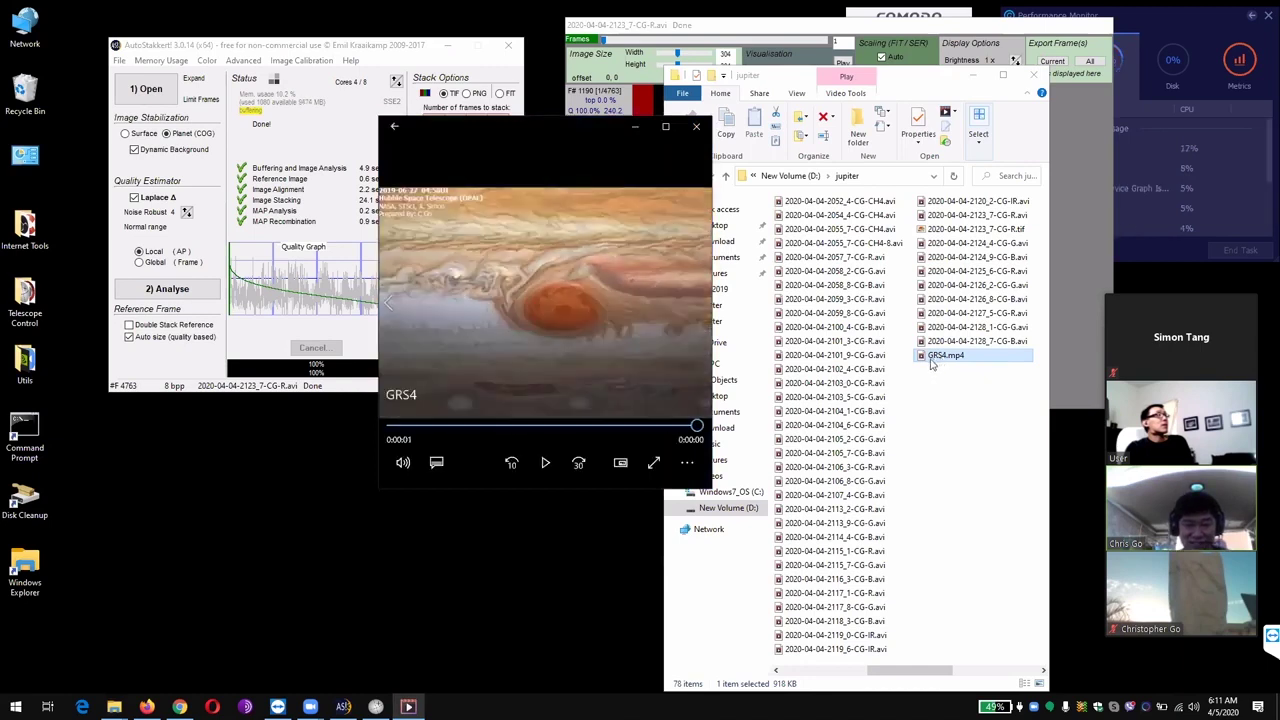
click(546, 464)
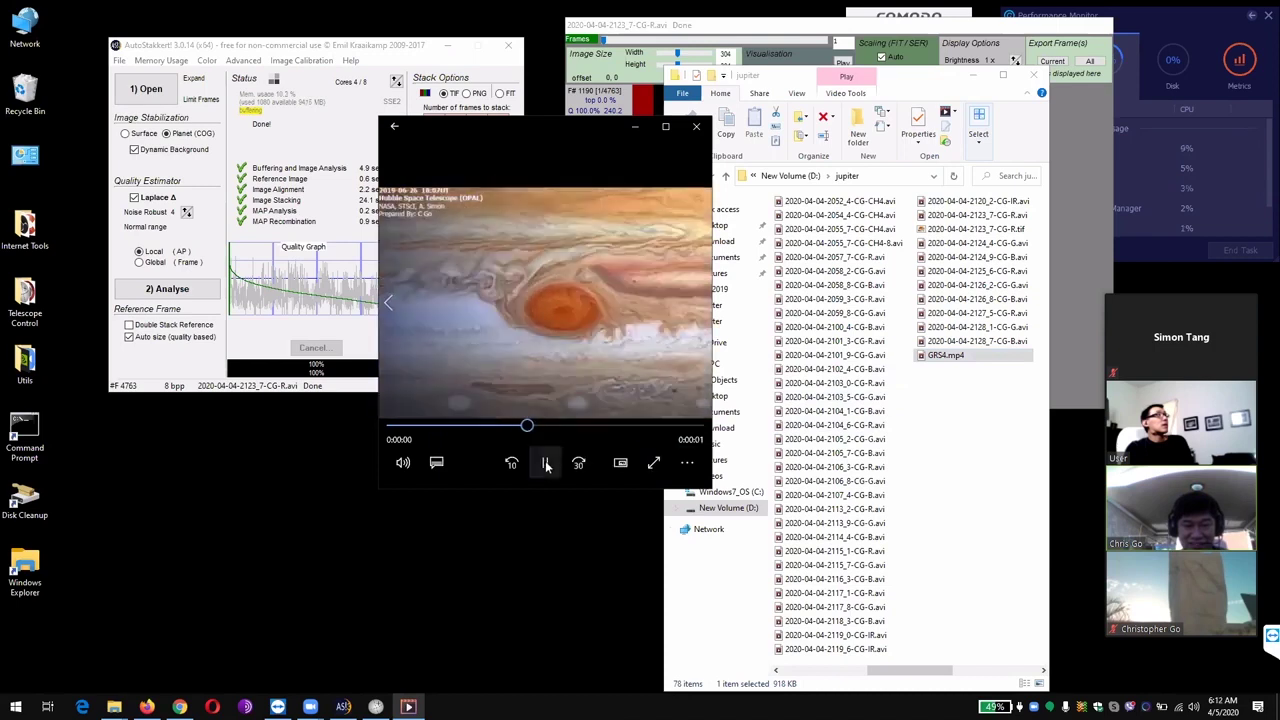
click(546, 464)
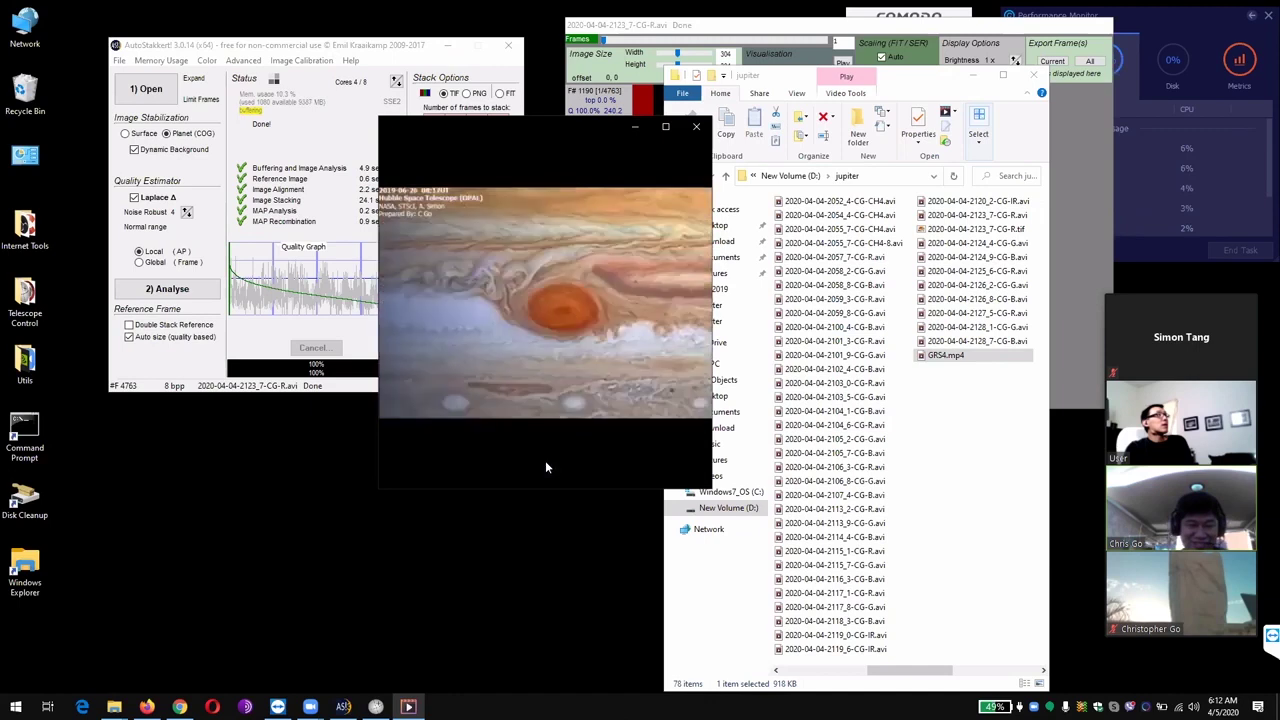
click(546, 464)
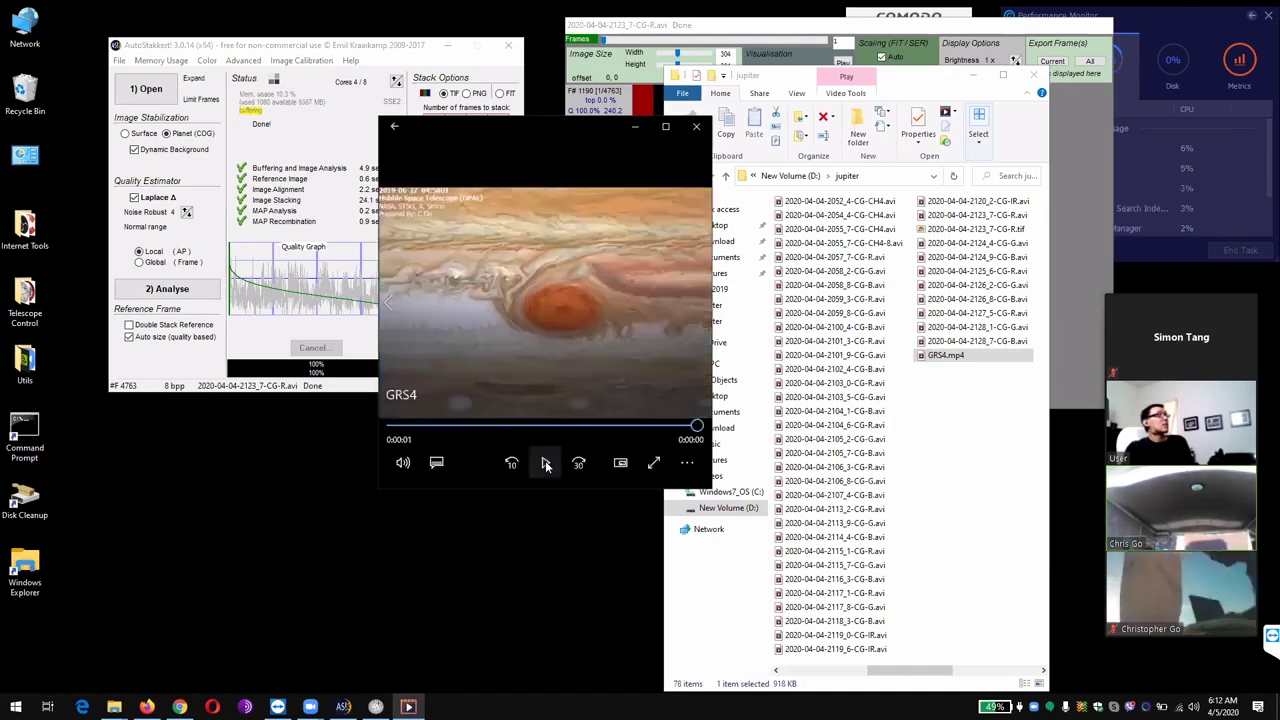
click(546, 464)
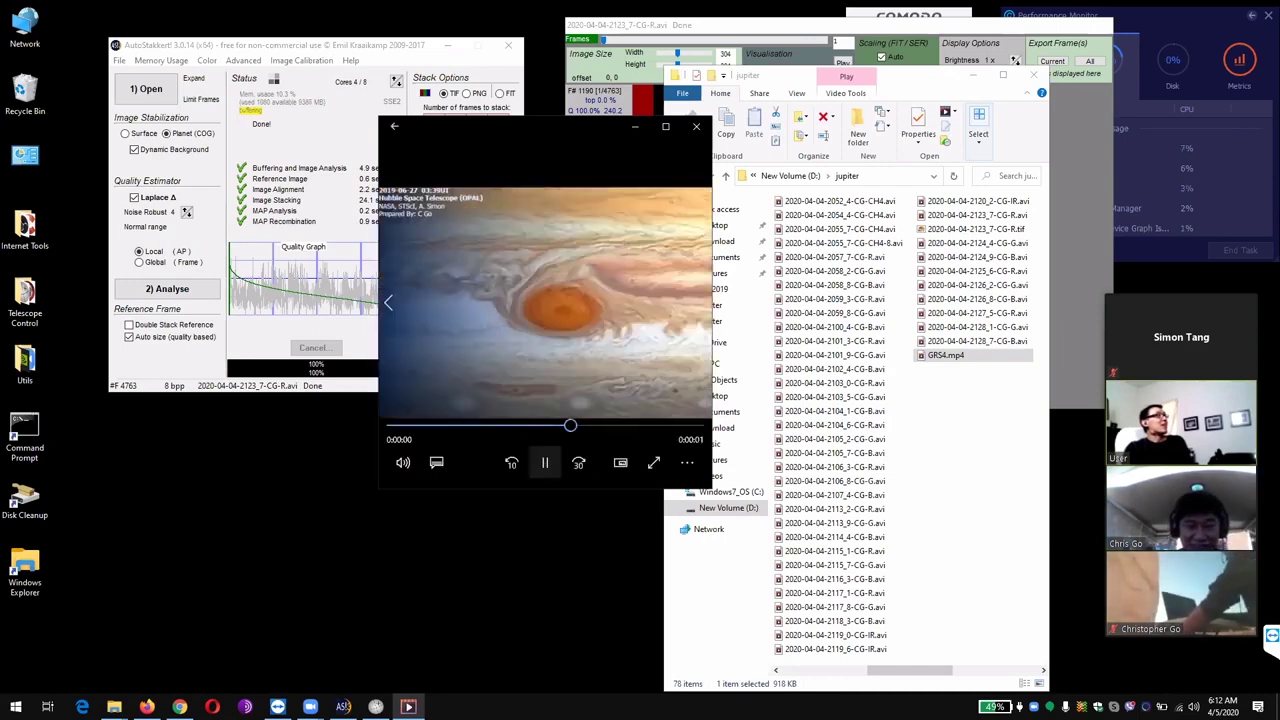
click(546, 464)
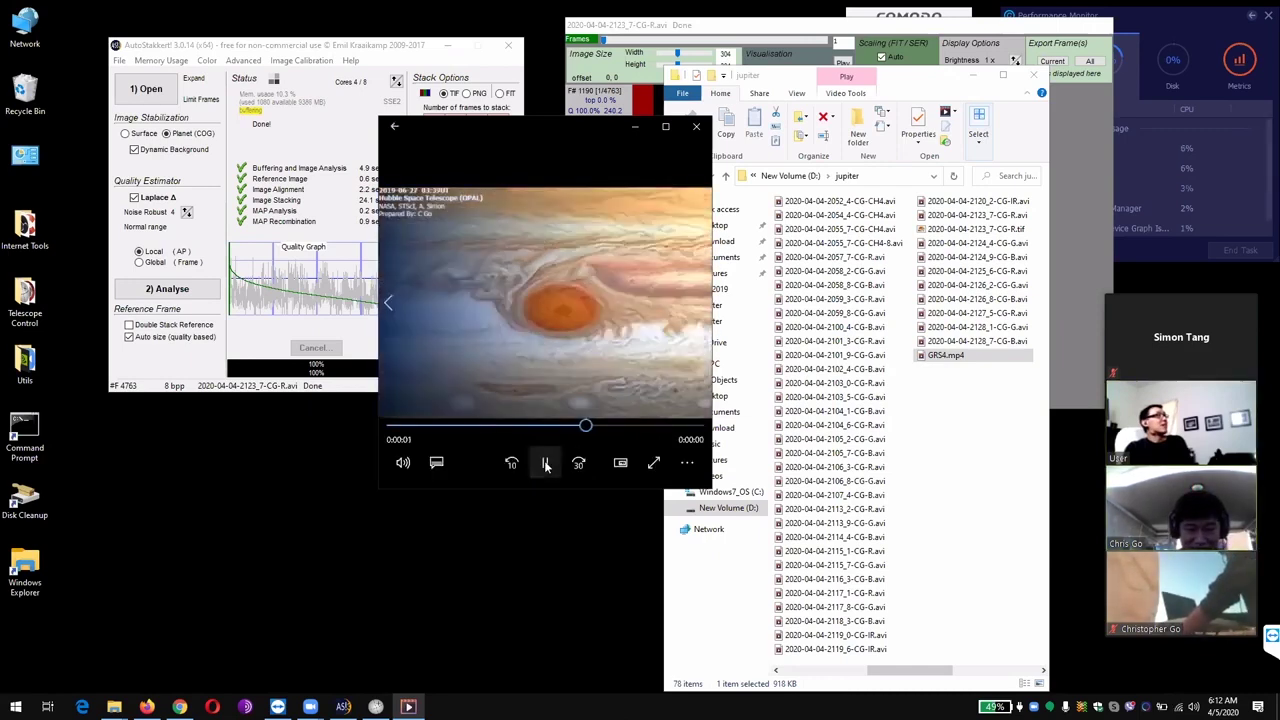
click(546, 464)
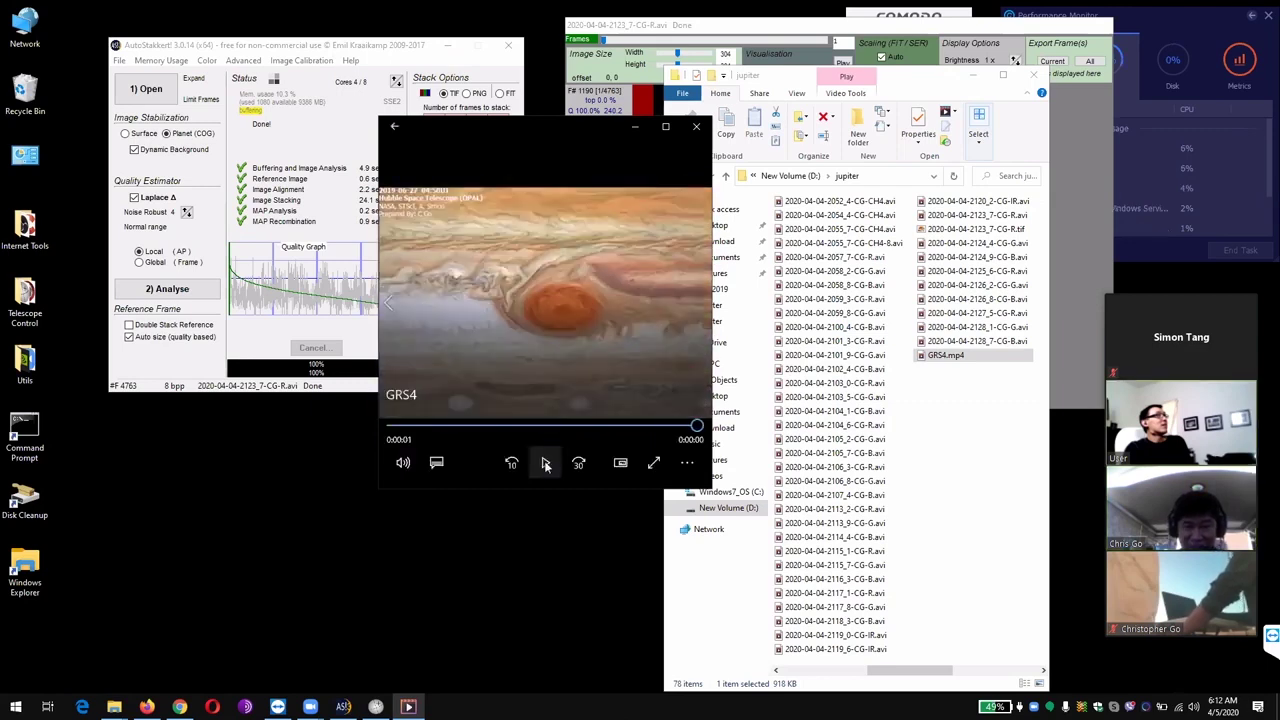
click(546, 464)
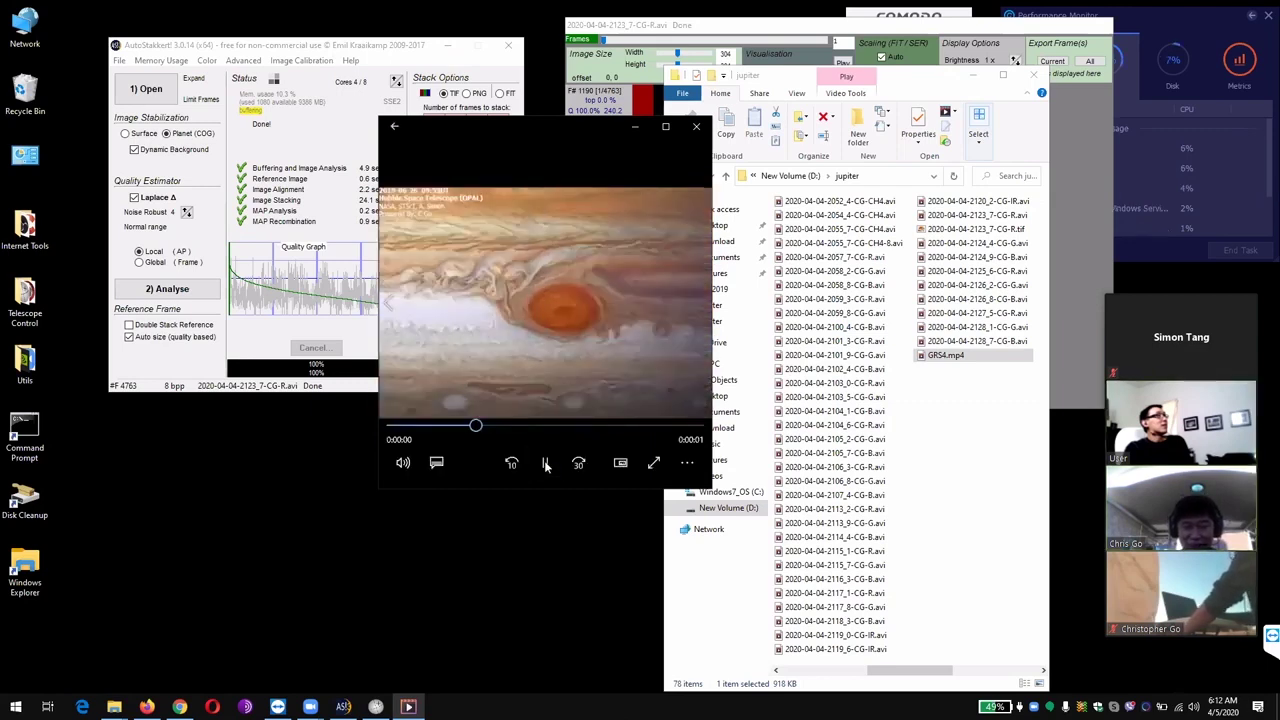
click(545, 464)
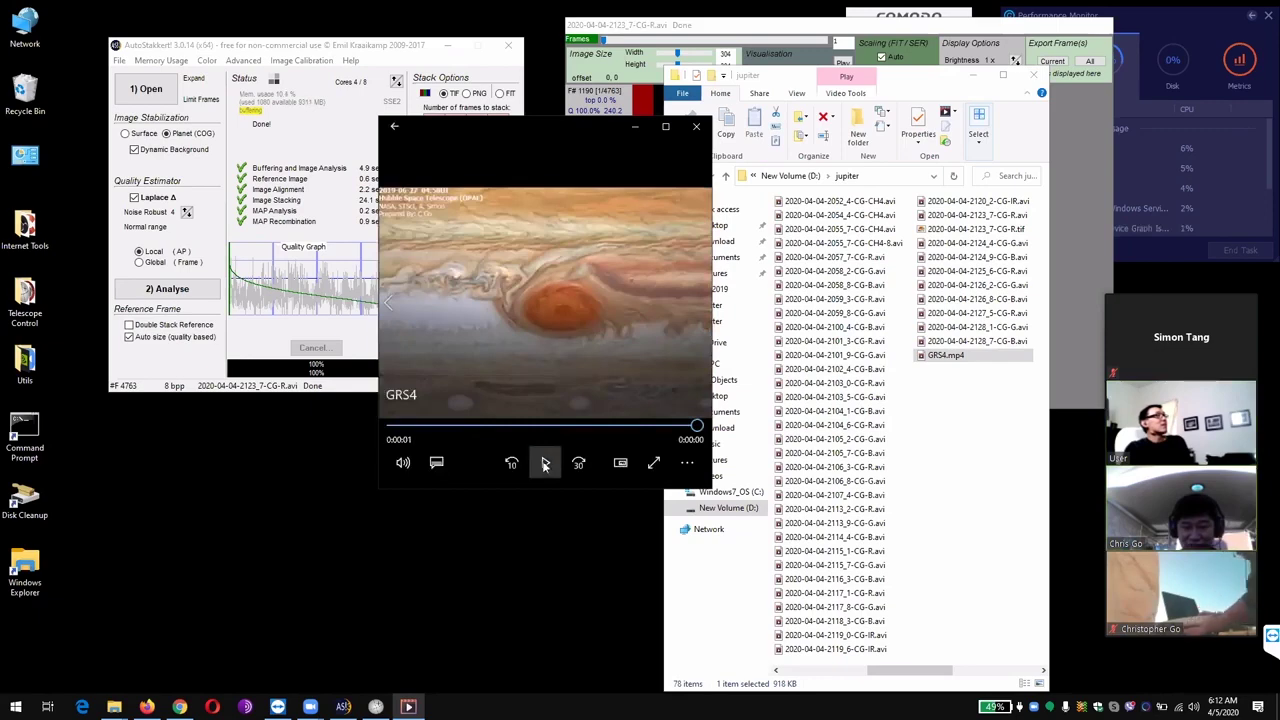
click(545, 464)
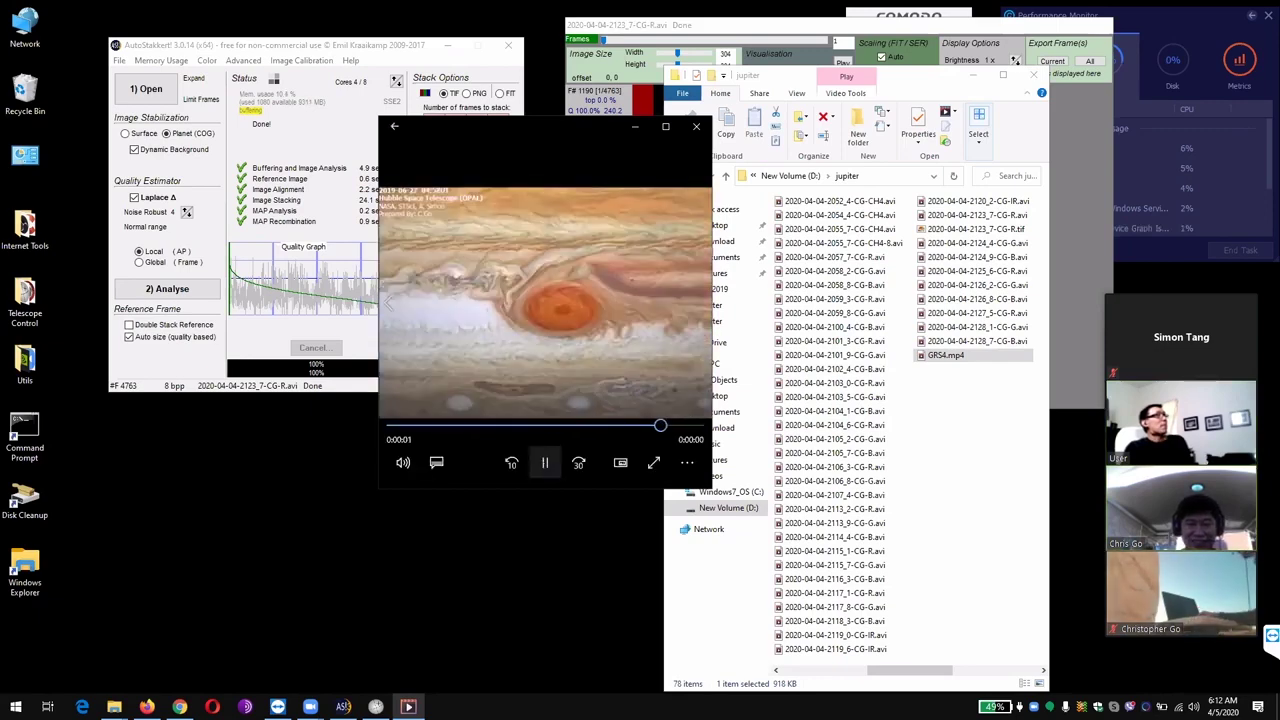
click(549, 462)
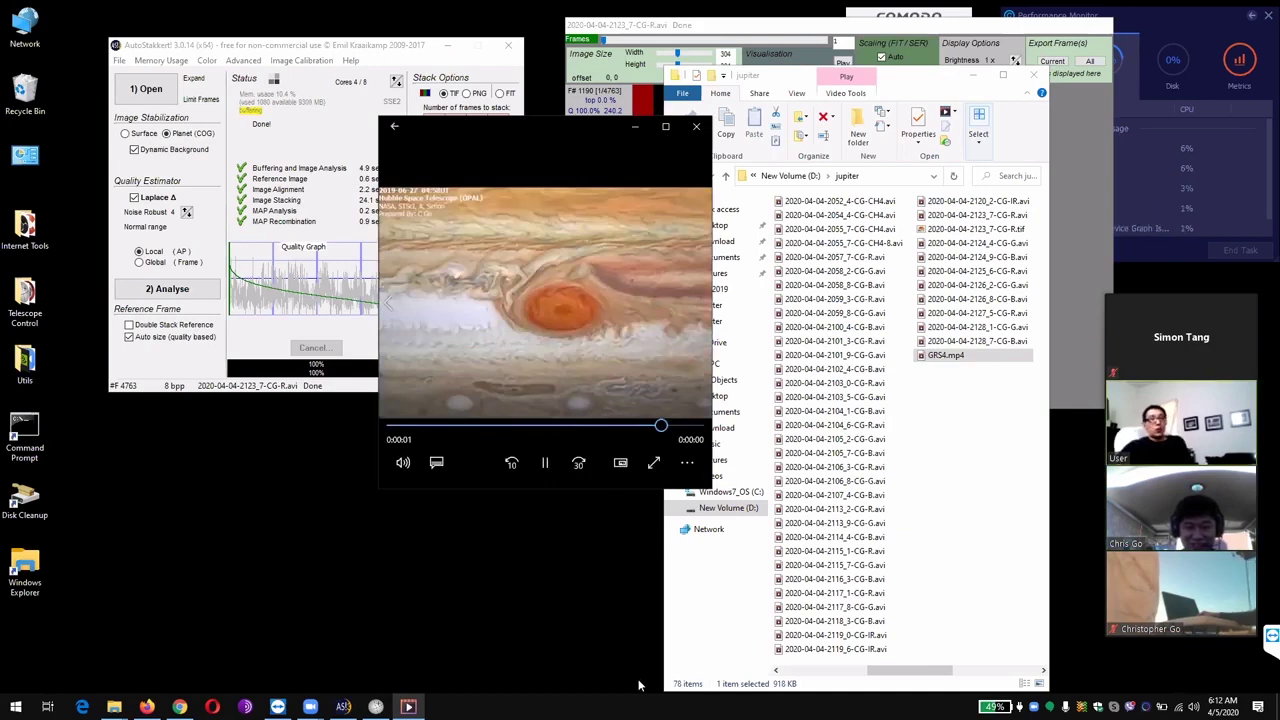
Step: Switch the GRS4 video to full screen and replay it to view the Great Red Spot at larger size
key(alt+Return)
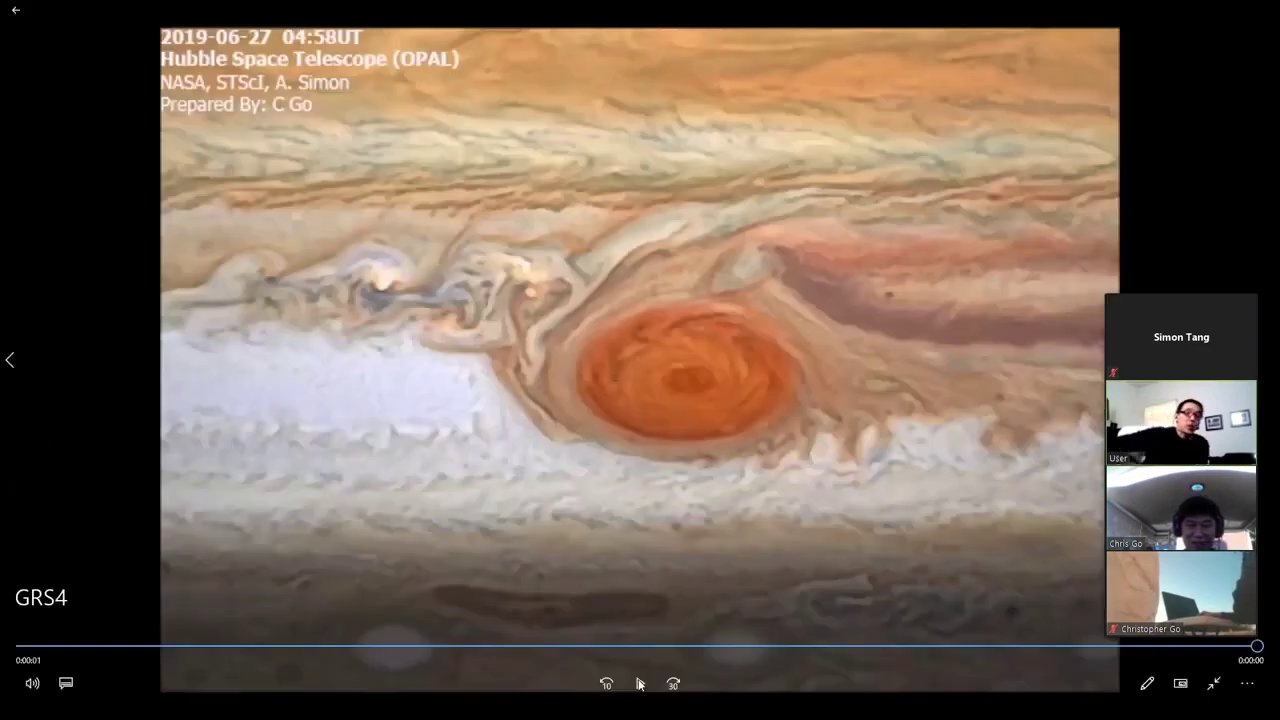
click(640, 684)
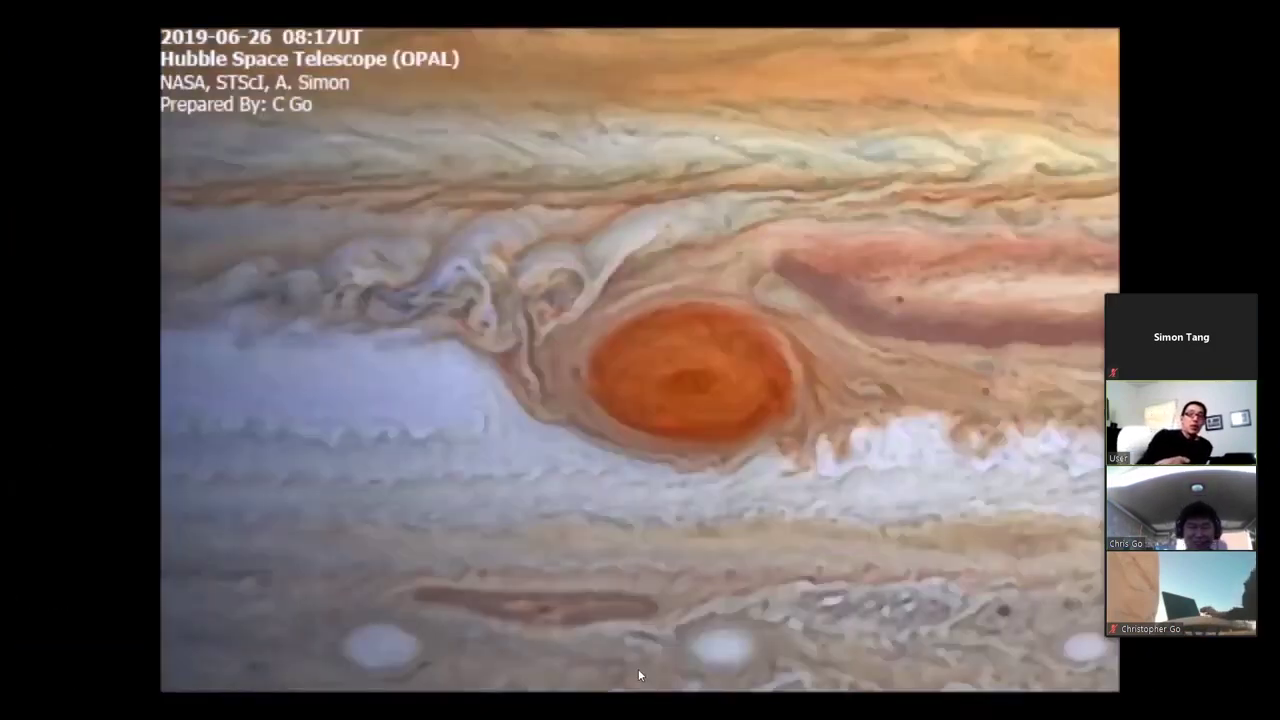
mouse_move(640, 678)
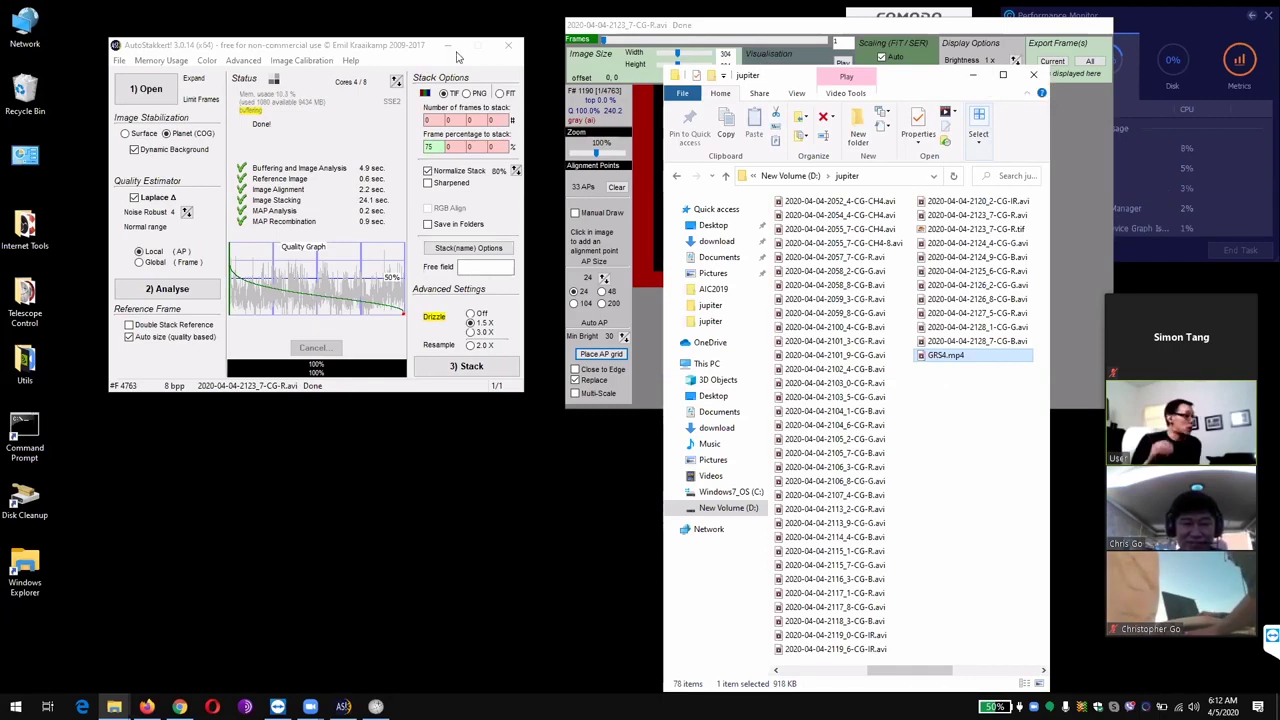
Step: Close AutoStakkert! and return to the beginning of the jupiter folder's file list
click(502, 47)
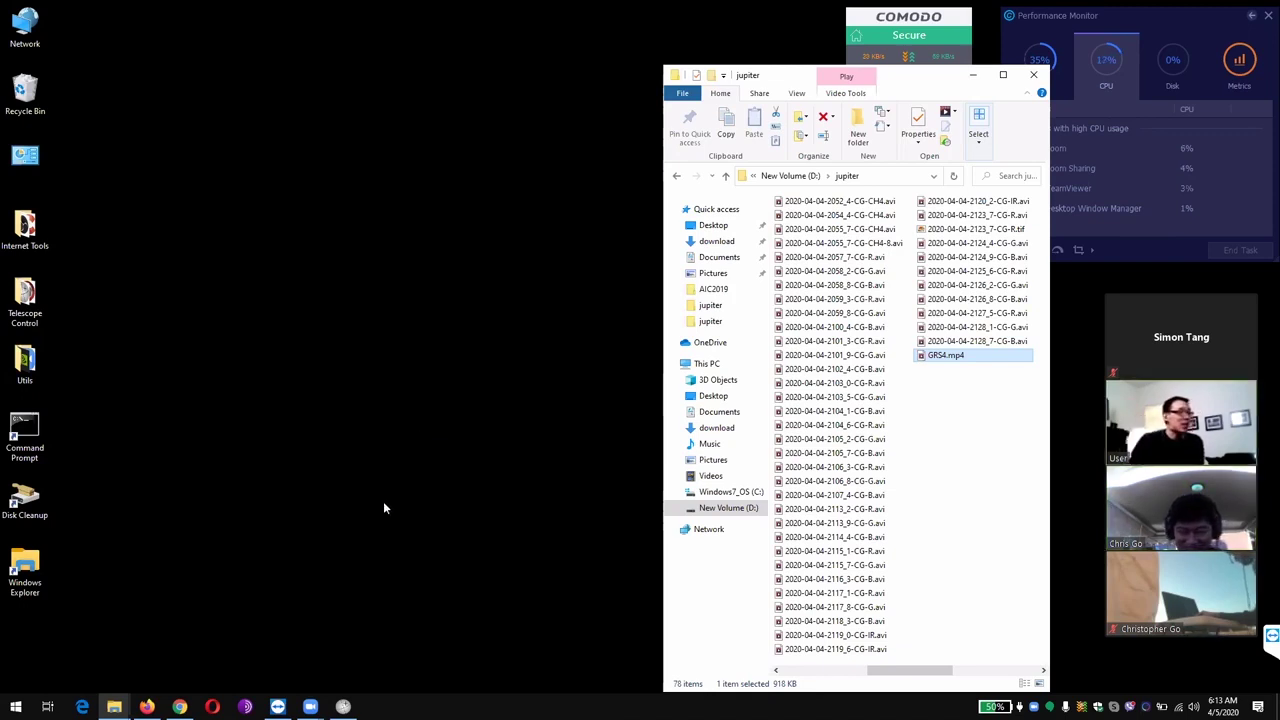
click(789, 674)
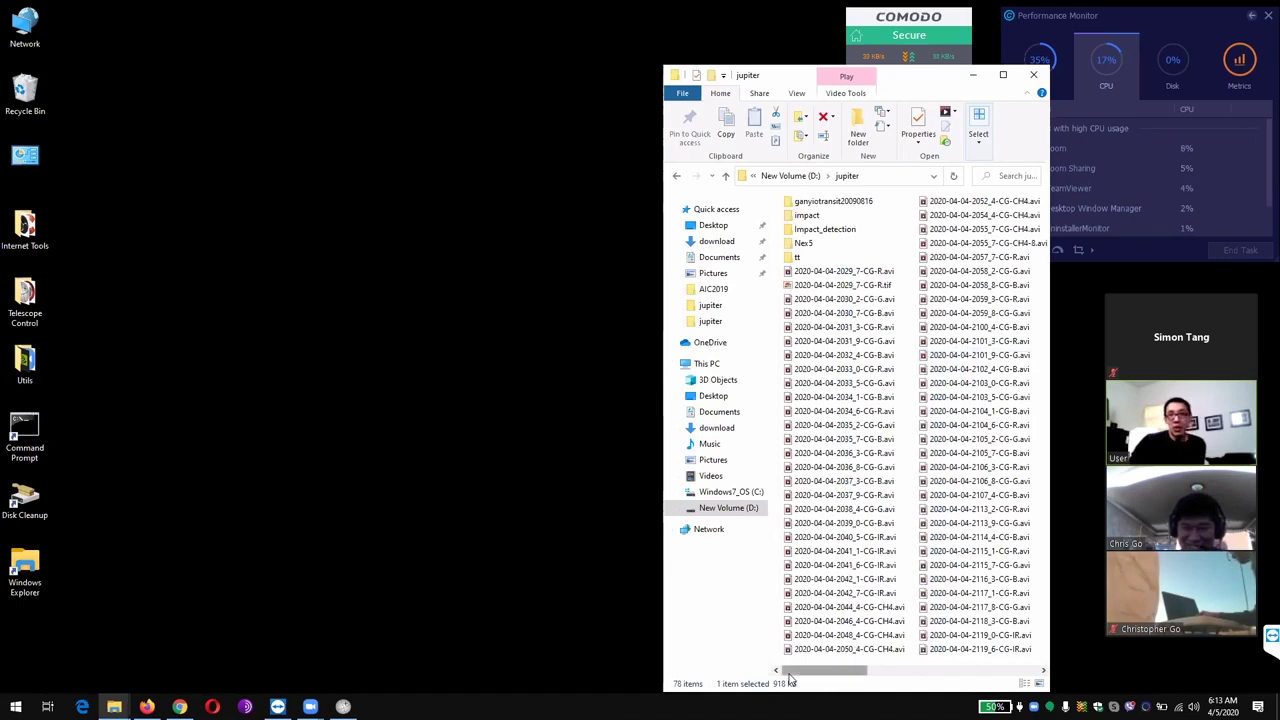